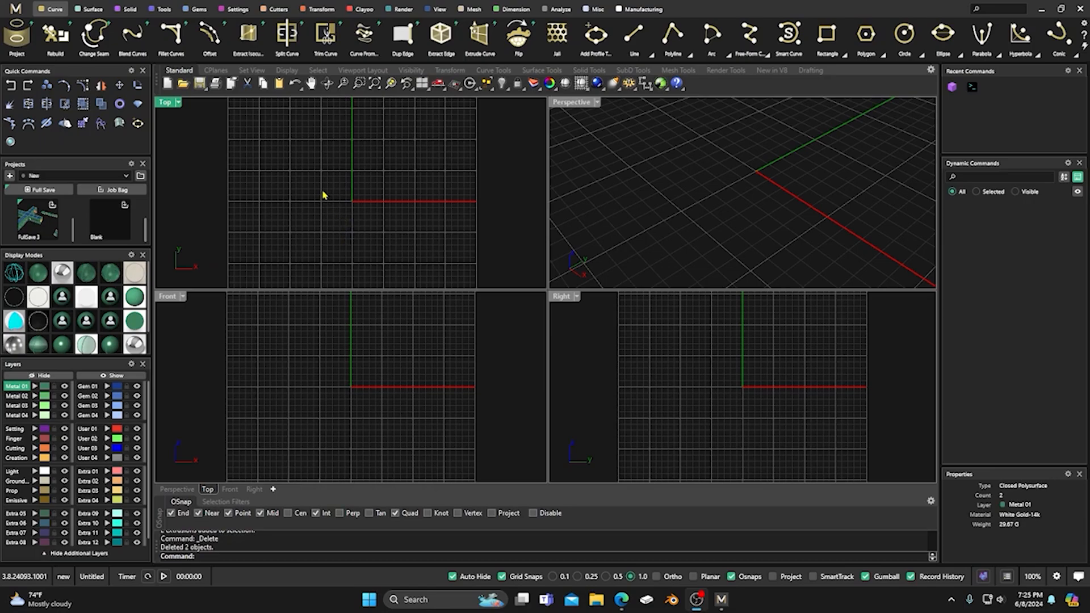
# Step: Create a solid box on the construction plane, drawing its base in the Top view and its height in the Front view
pyautogui.click(127, 9)
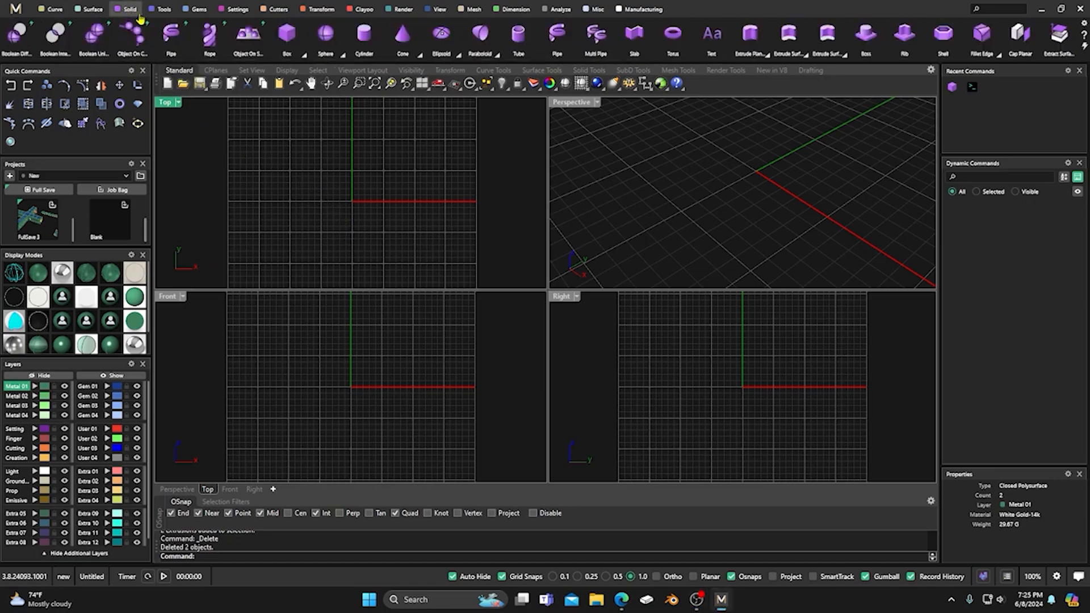
pyautogui.click(287, 36)
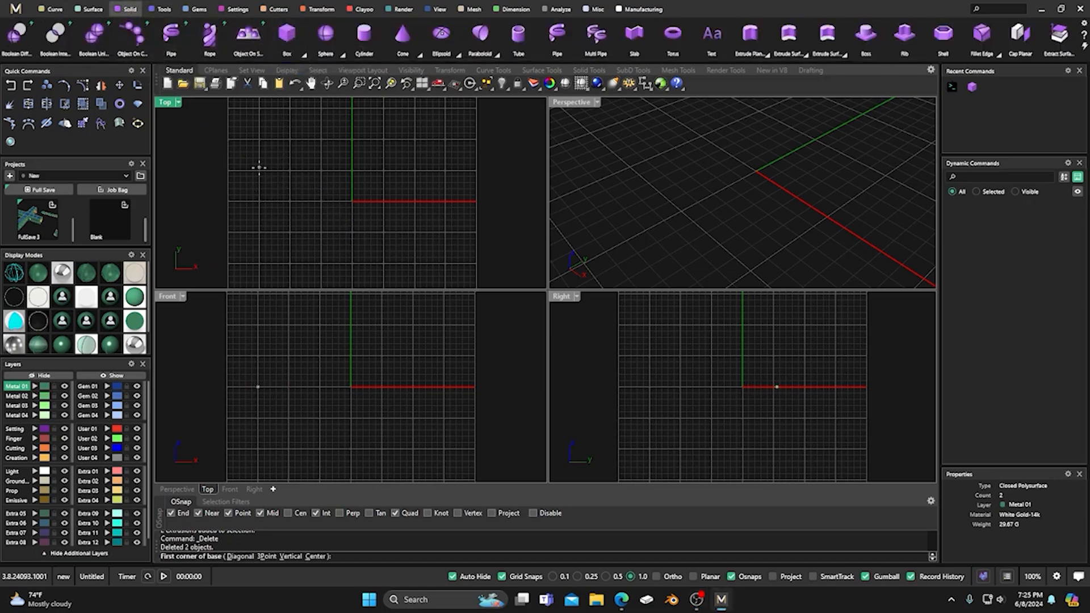
pyautogui.click(257, 180)
pyautogui.click(334, 226)
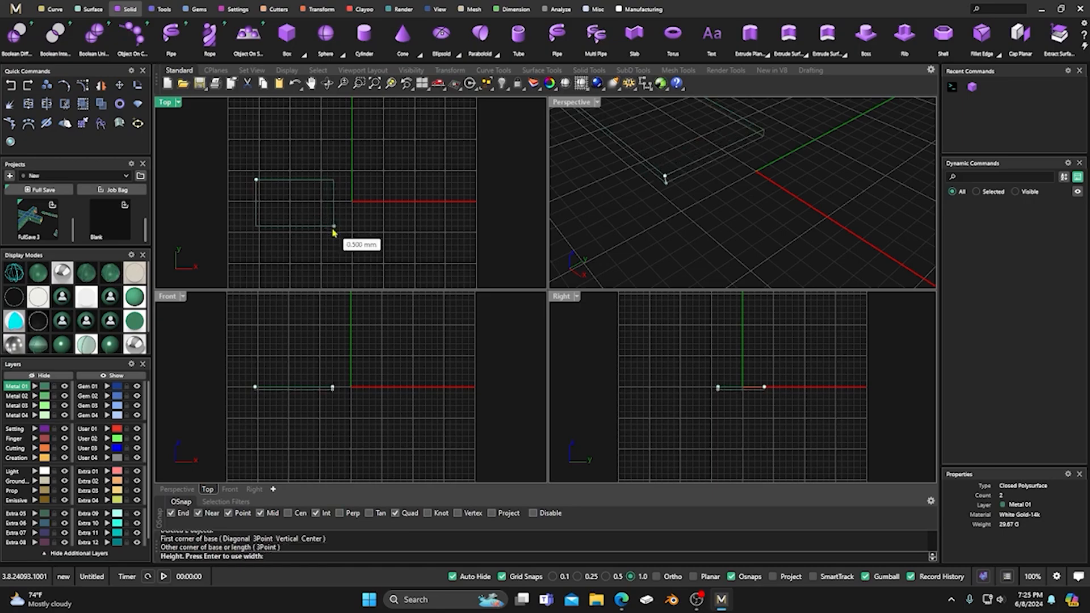
pyautogui.click(334, 344)
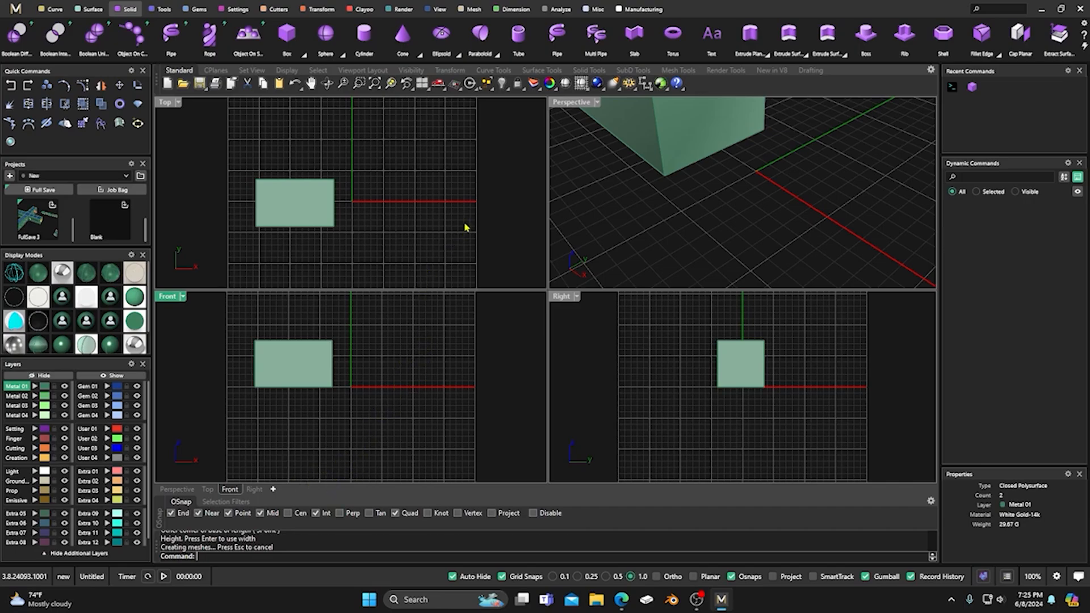
pyautogui.scroll(-5, 664, 232)
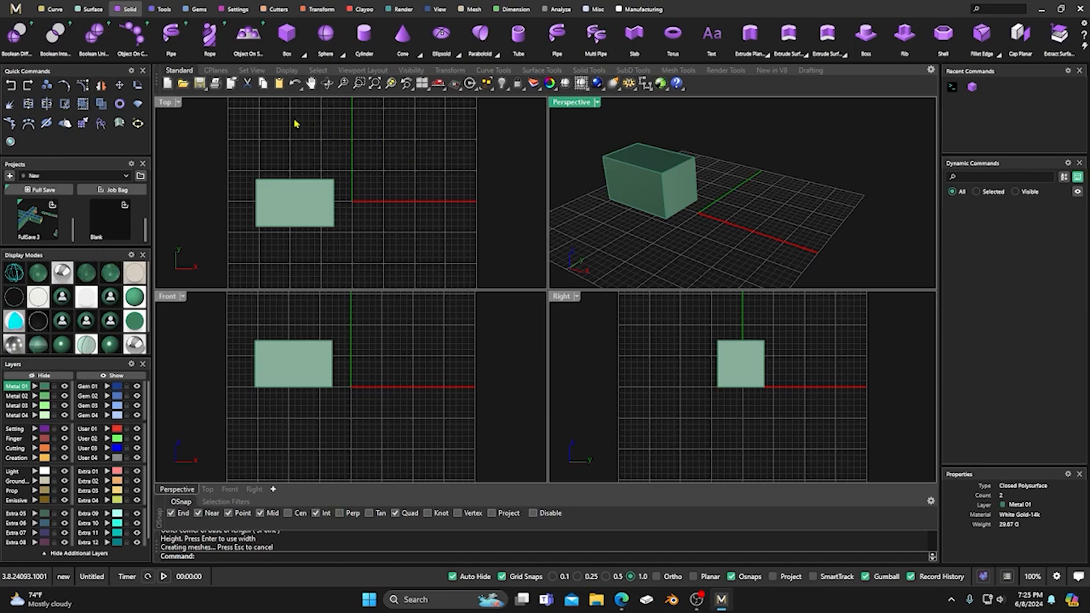
# Step: Duplicate the box along the X axis in the Top view with the gumball, leaving a gap between the two boxes
pyautogui.click(56, 9)
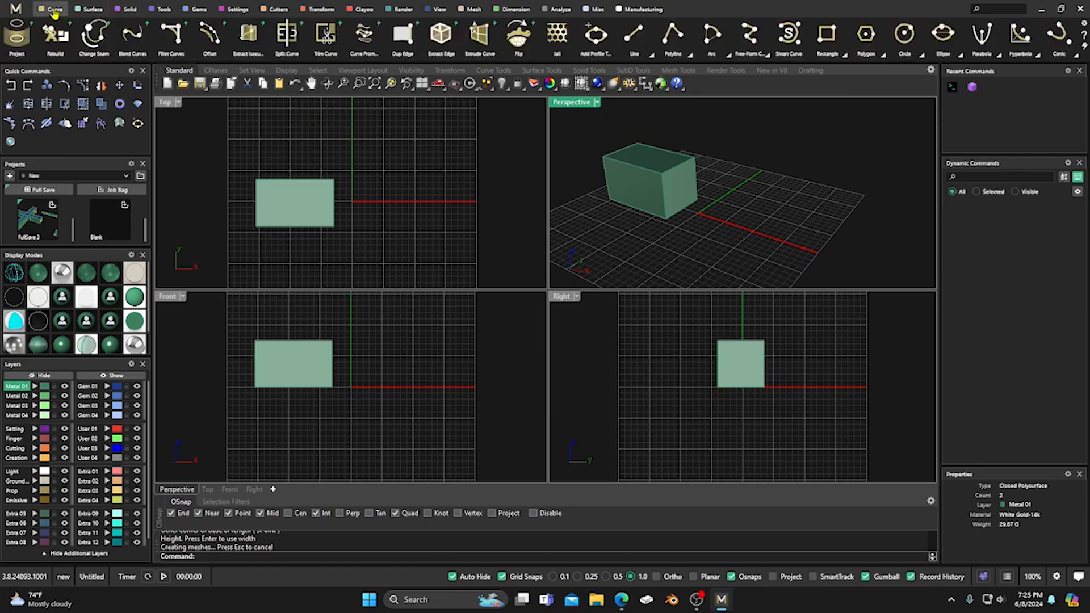
pyautogui.click(456, 159)
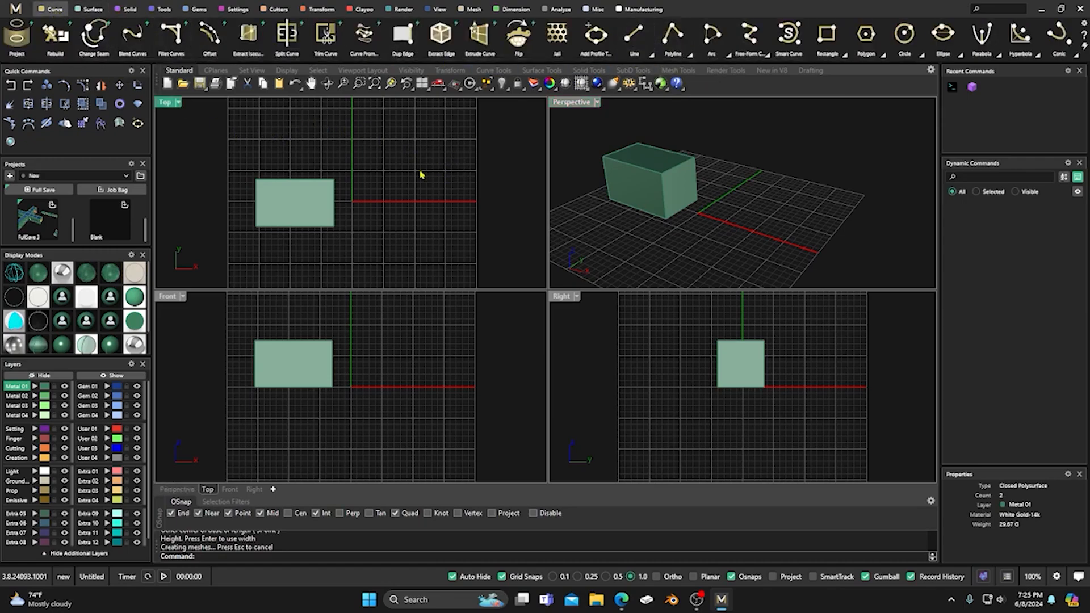
pyautogui.click(322, 204)
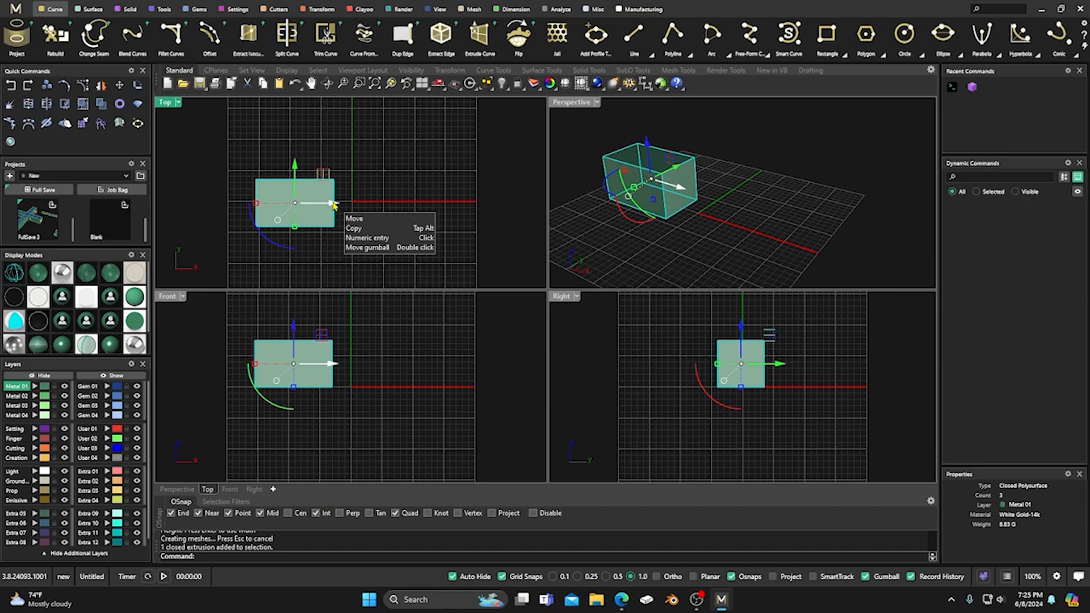
pyautogui.moveTo(332, 203); pyautogui.dragTo(457, 222)
pyautogui.press('alt')
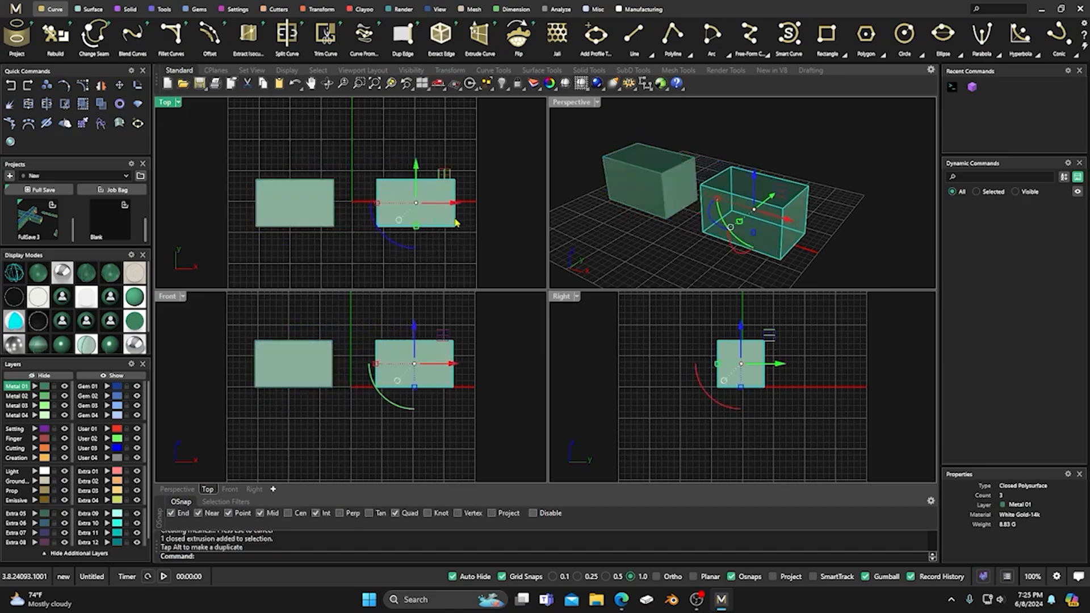
pyautogui.click(500, 190)
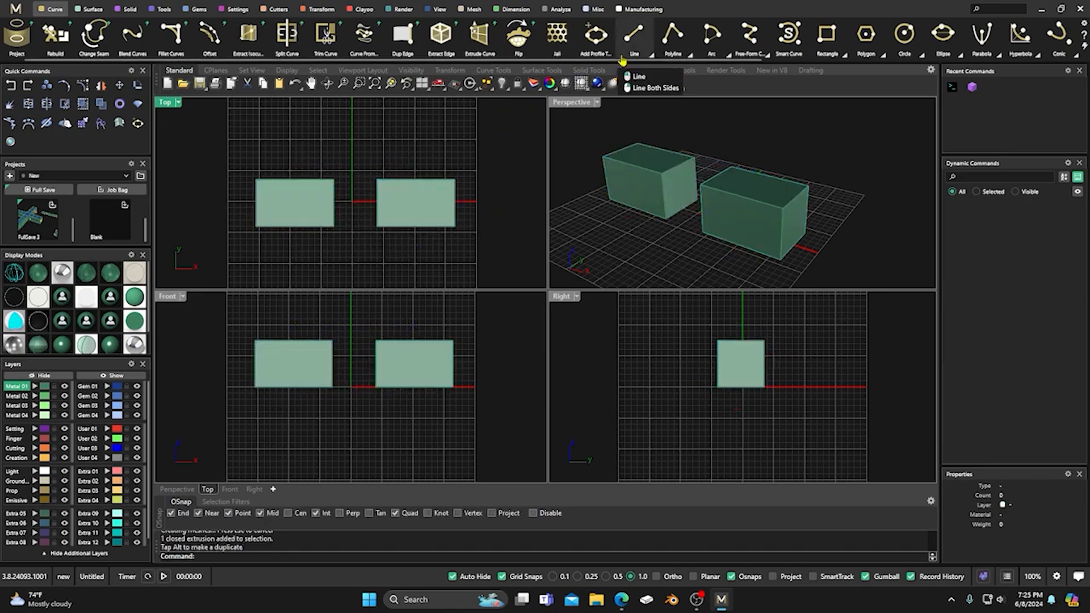
# Step: Draw a slanted line on the Creation layer in the Front view, crossing the upper corner of the original box facing its copy
pyautogui.click(633, 35)
pyautogui.click(22, 459)
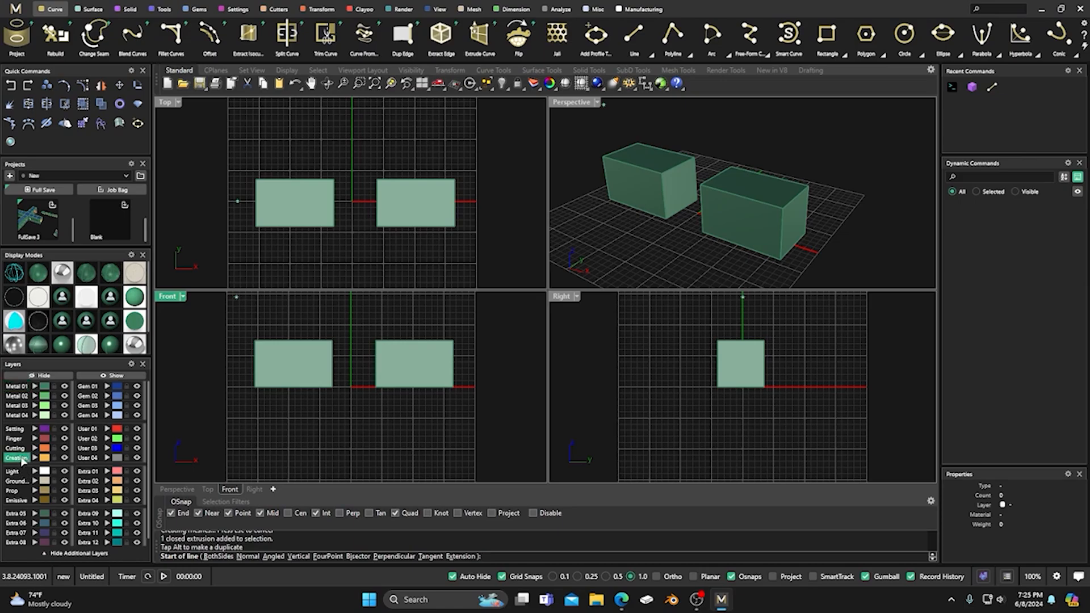
pyautogui.click(304, 321)
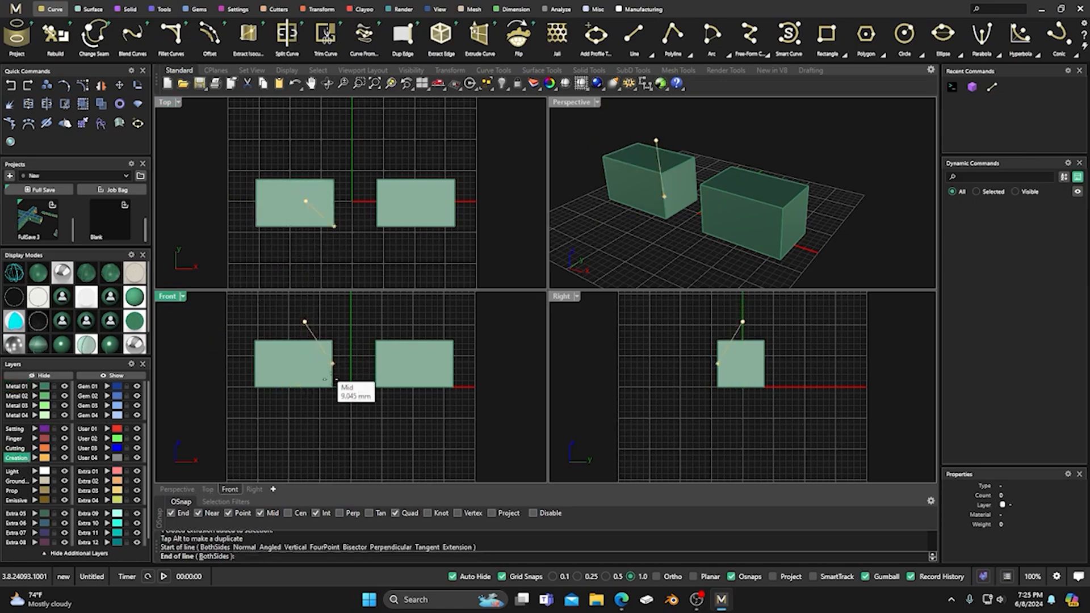
pyautogui.click(357, 417)
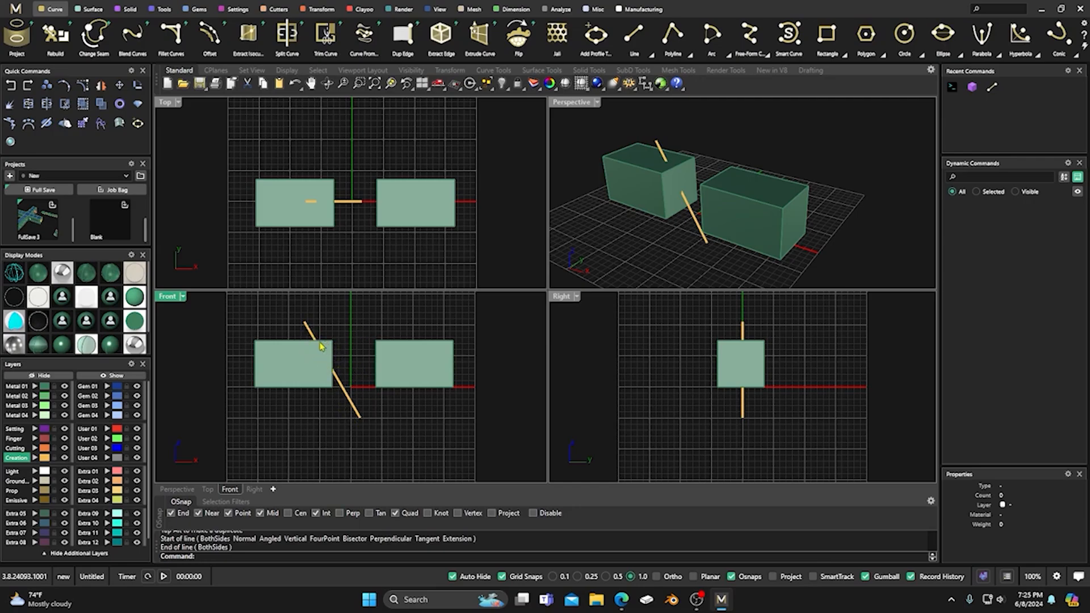
# Step: Trim off the original box's upper corner along the slanted line and delete the line
pyautogui.moveTo(341, 330); pyautogui.dragTo(301, 355)
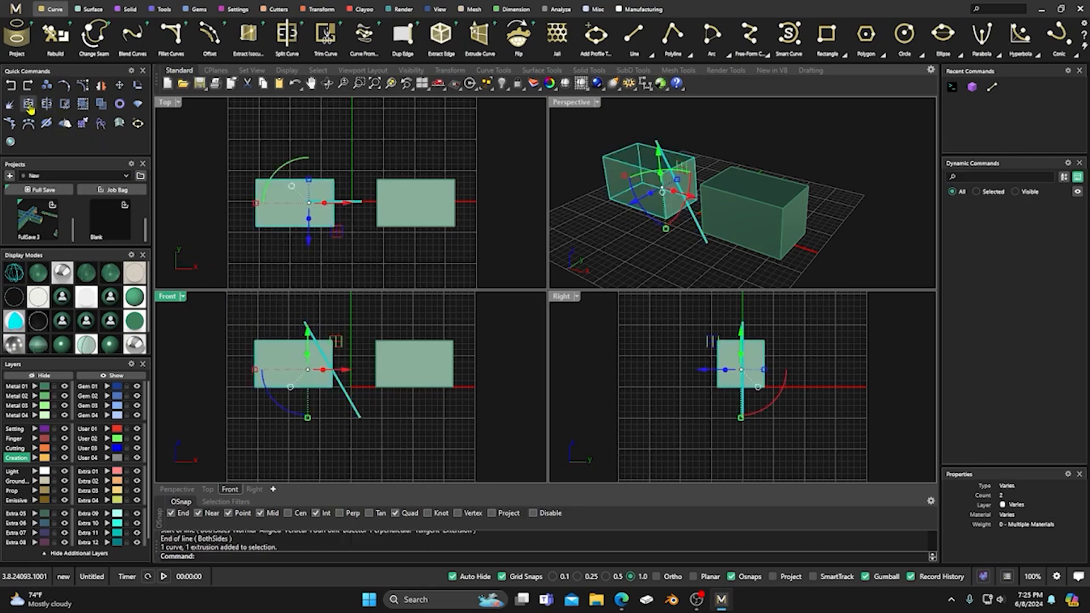
pyautogui.click(64, 106)
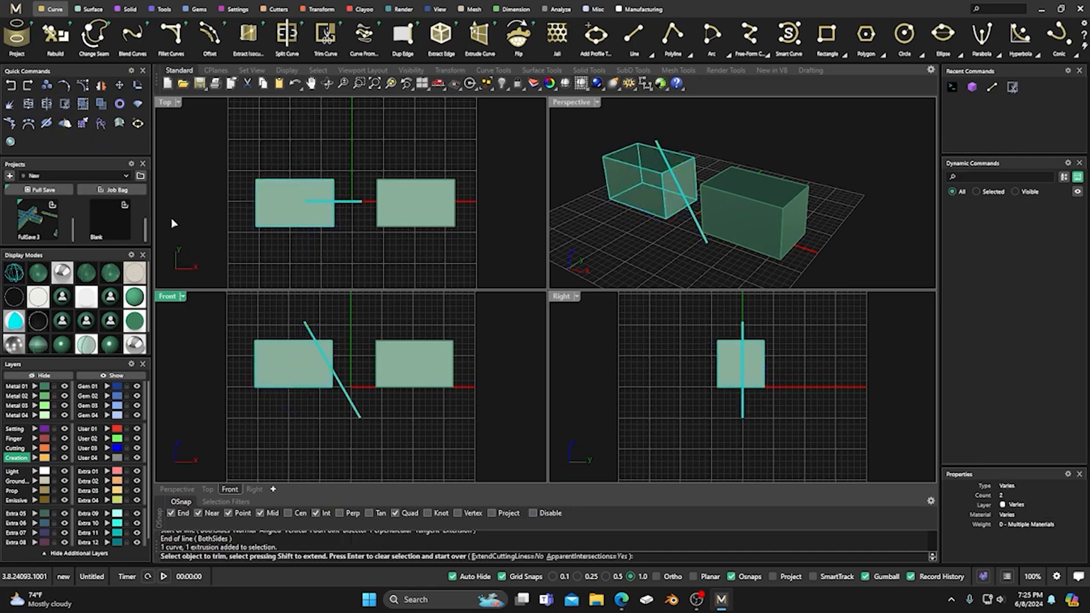
pyautogui.click(329, 350)
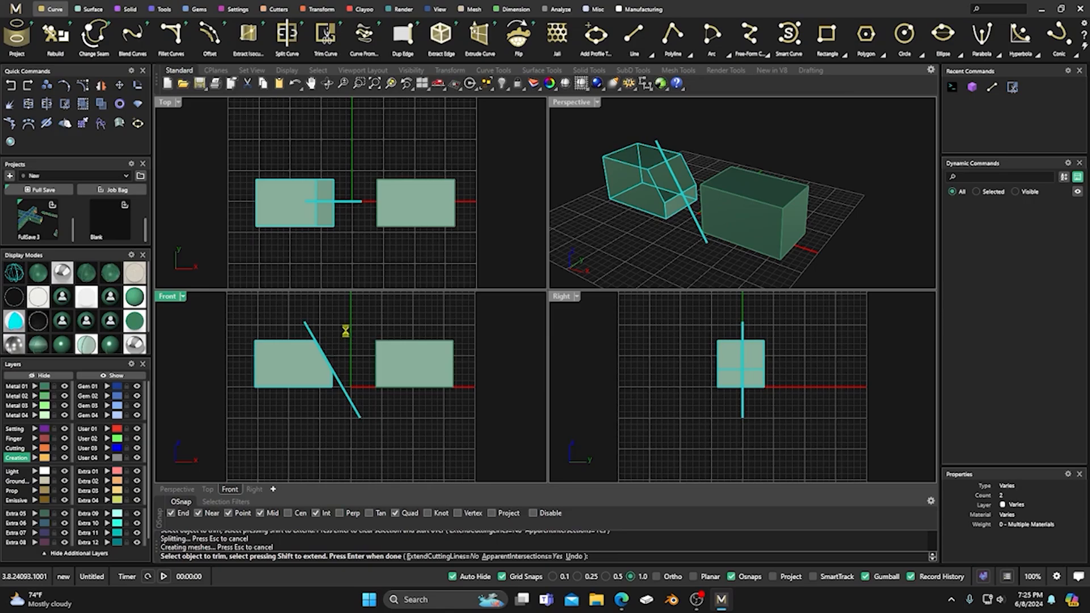
pyautogui.press('Return')
pyautogui.click(355, 417)
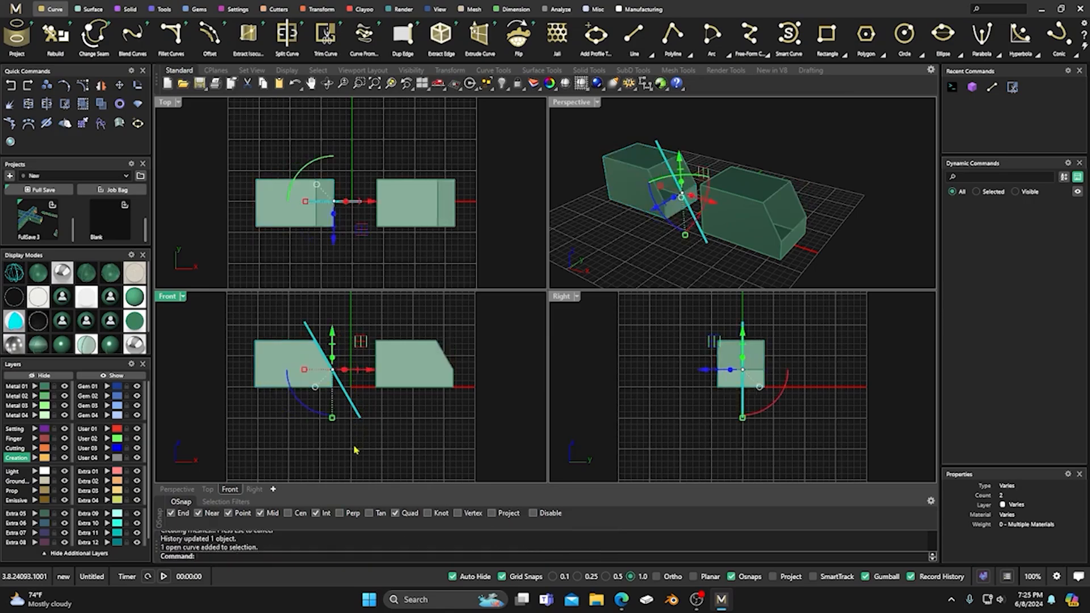
pyautogui.press('Delete')
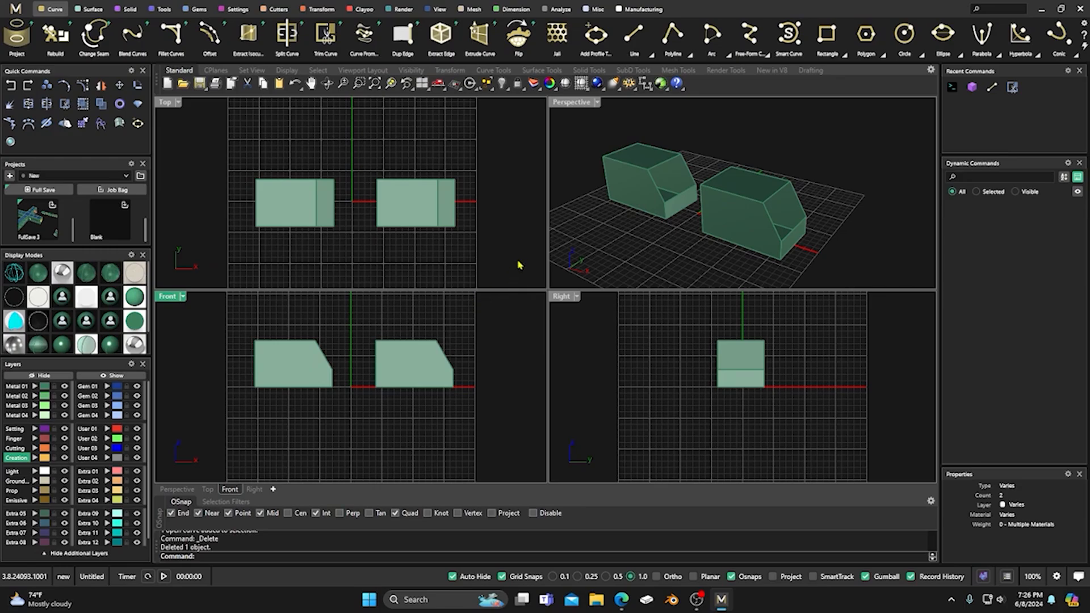
# Step: Cap the sloped opening of the original box with a Sweep 2 surface, using the opening's edges as rails and sweep shapes
pyautogui.scroll(-1, 176, 44)
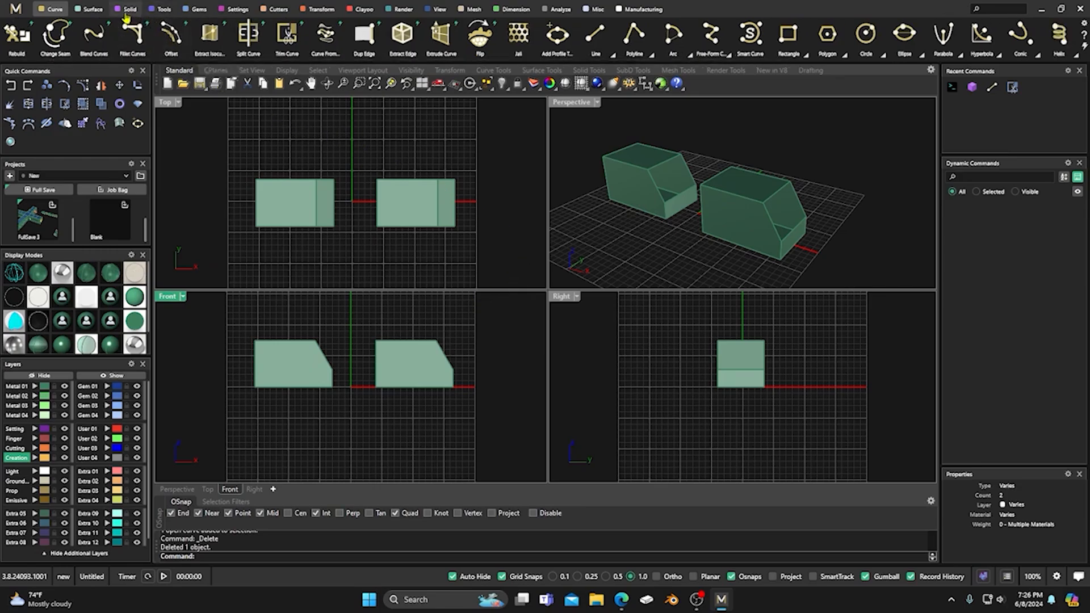
pyautogui.click(92, 10)
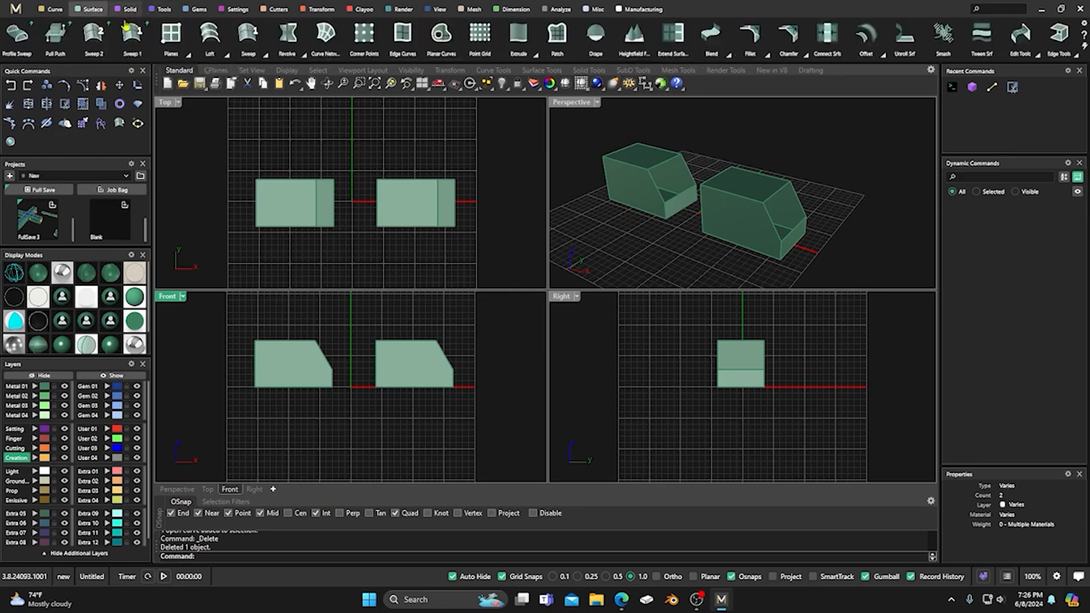
pyautogui.click(249, 50)
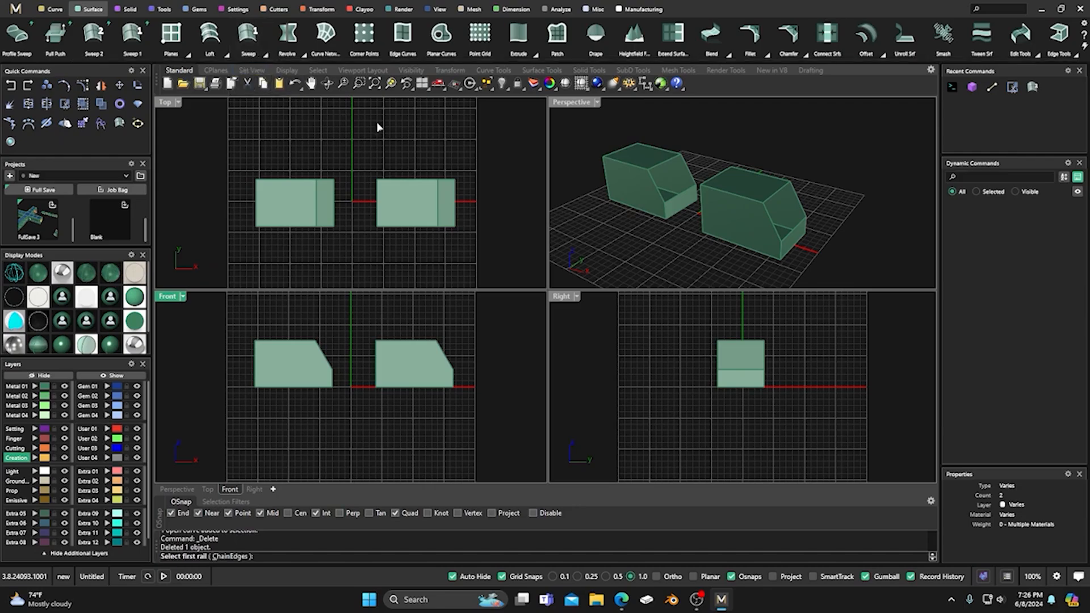
pyautogui.scroll(3, 651, 165)
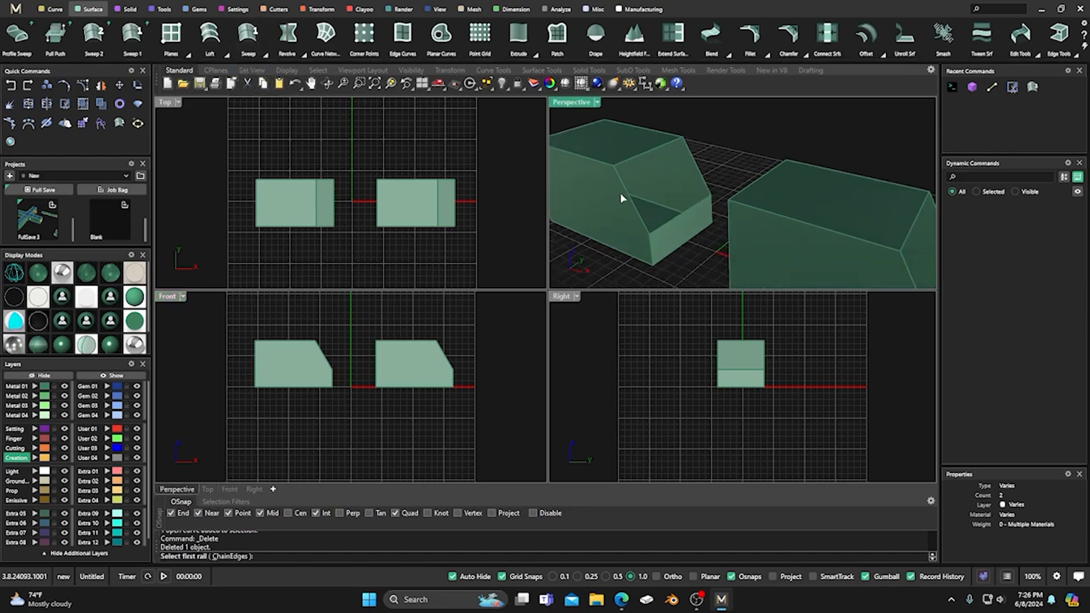
pyautogui.click(632, 204)
pyautogui.click(695, 166)
pyautogui.click(693, 211)
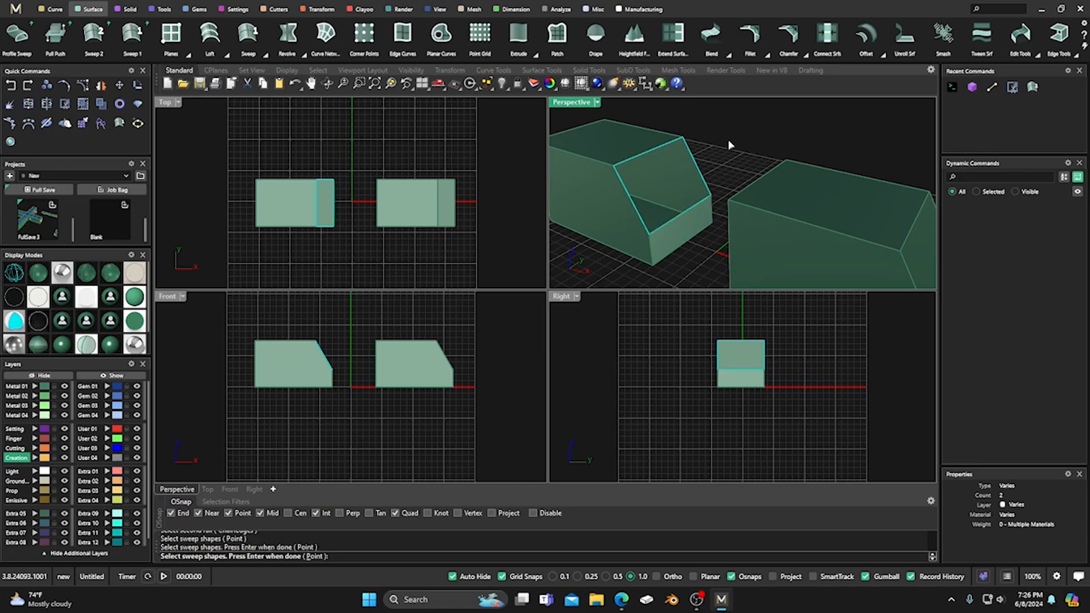
pyautogui.press('Return')
pyautogui.press('Return')
# Step: Assign the sloped cap surface to the Metal 03 layer
pyautogui.click(662, 197)
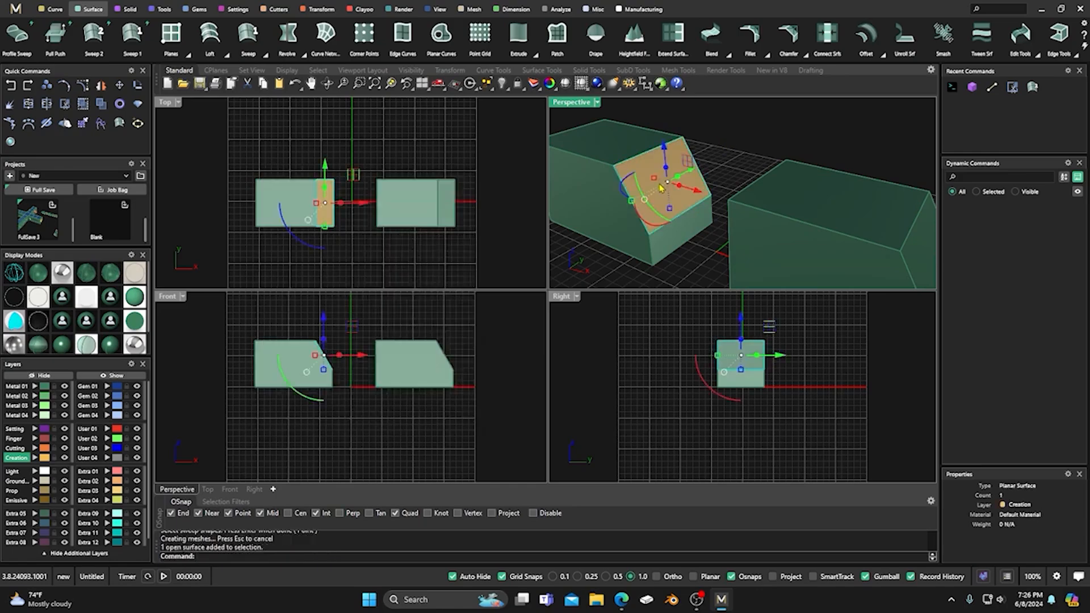
pyautogui.click(35, 406)
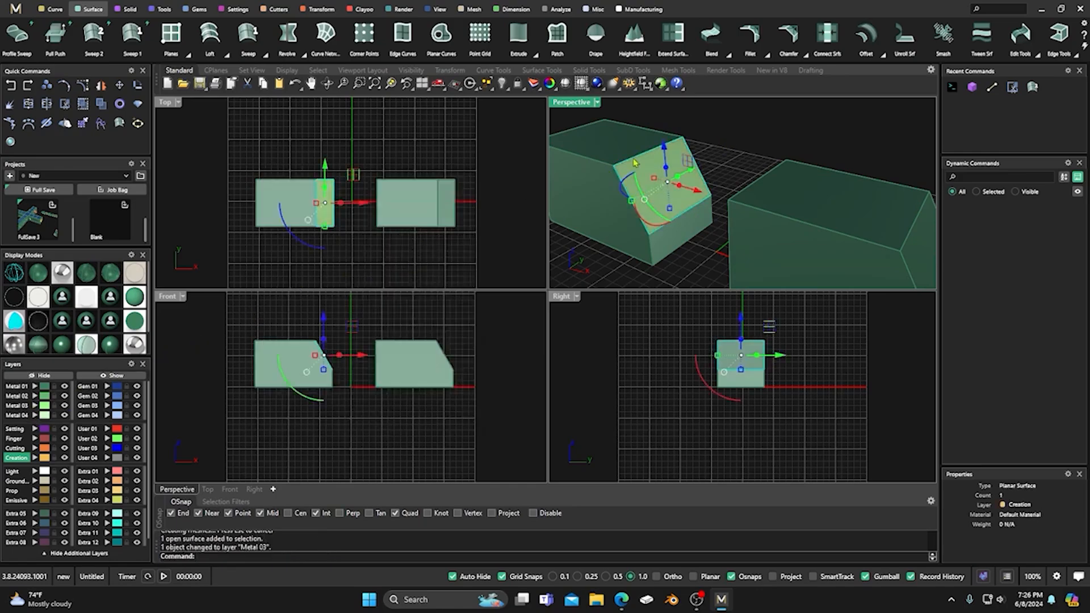
pyautogui.click(704, 140)
# Step: Inspect the cap surface, the trimmed original box and its copy by selecting each one in the Perspective view
pyautogui.click(668, 179)
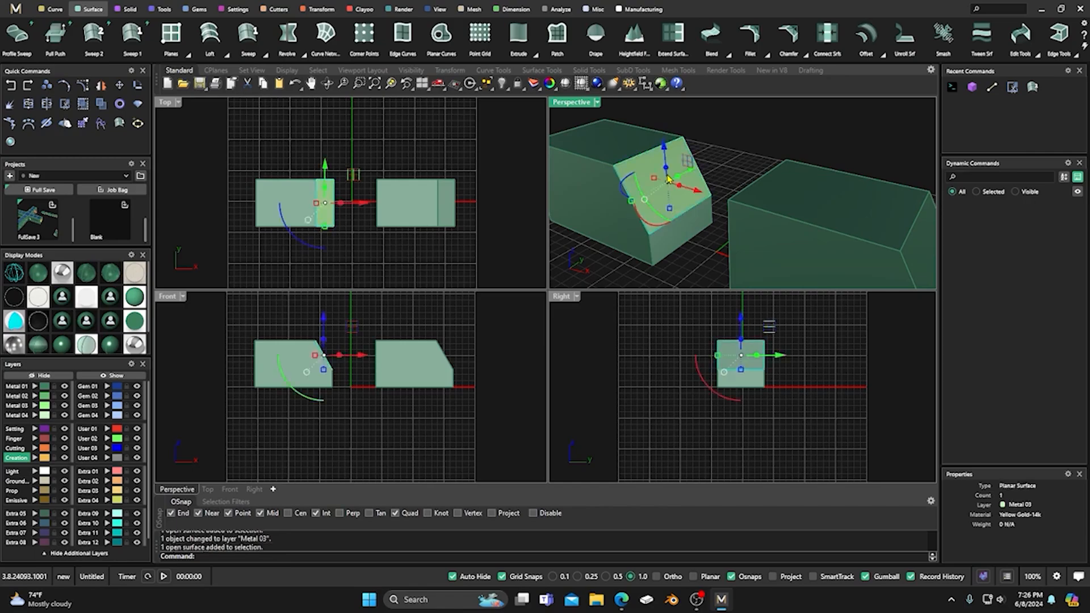
pyautogui.click(697, 119)
pyautogui.click(628, 142)
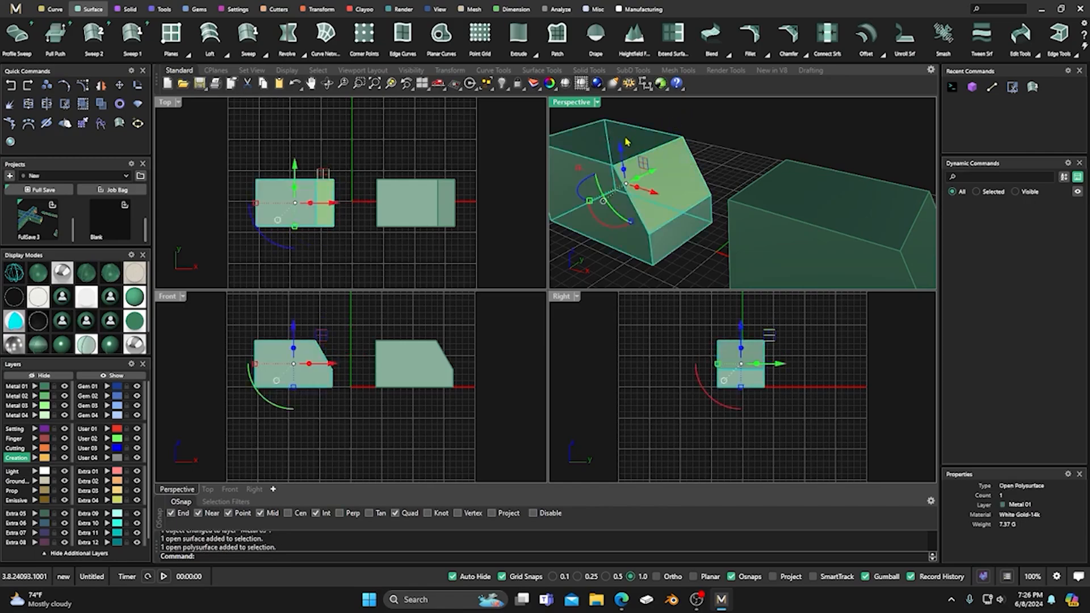
pyautogui.click(711, 131)
pyautogui.click(790, 196)
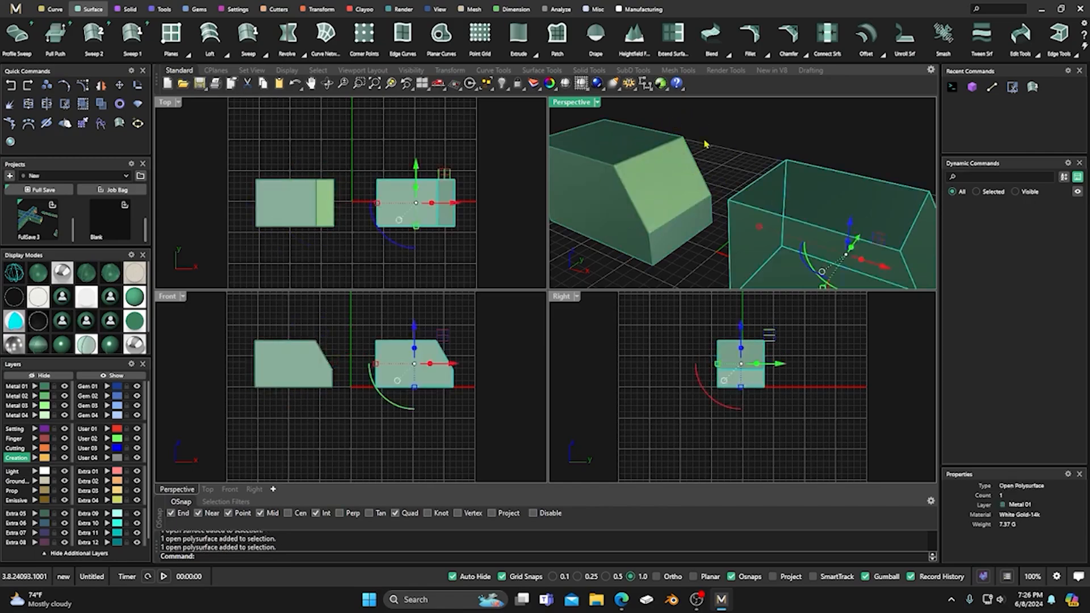
pyautogui.scroll(-5, 719, 138)
pyautogui.click(667, 243)
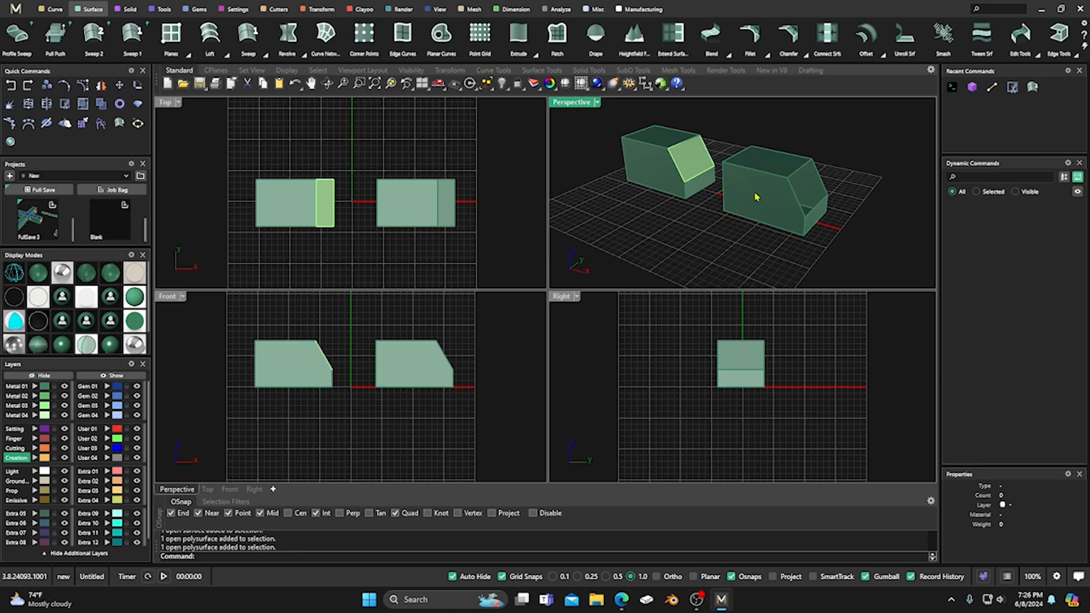
# Step: Undo the layer change, the sweep, the line deletion and the trim
pyautogui.click(11, 87)
pyautogui.click(11, 86)
pyautogui.click(11, 86)
pyautogui.click(11, 87)
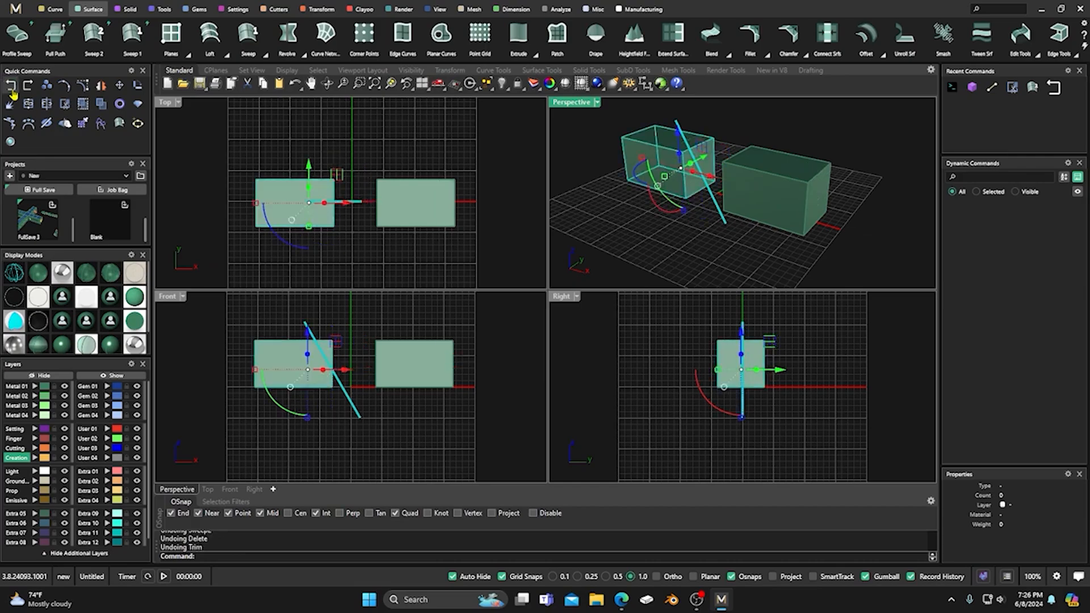
# Step: Move the copied box slightly farther along the X axis to break its history, and accept the history warning
pyautogui.click(473, 189)
pyautogui.click(430, 207)
pyautogui.moveTo(455, 205); pyautogui.dragTo(461, 207)
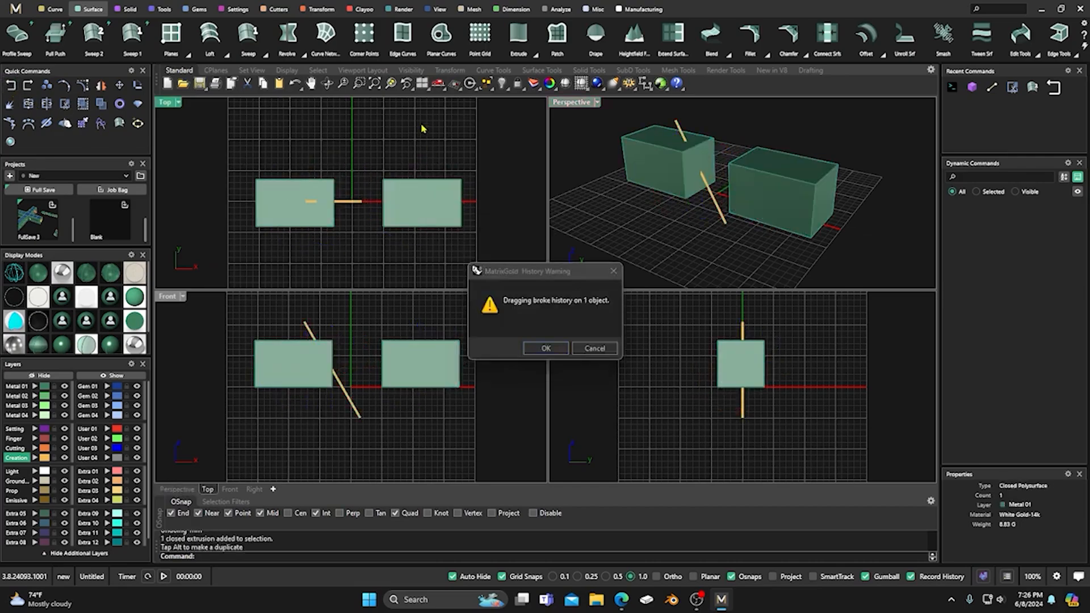
pyautogui.click(559, 344)
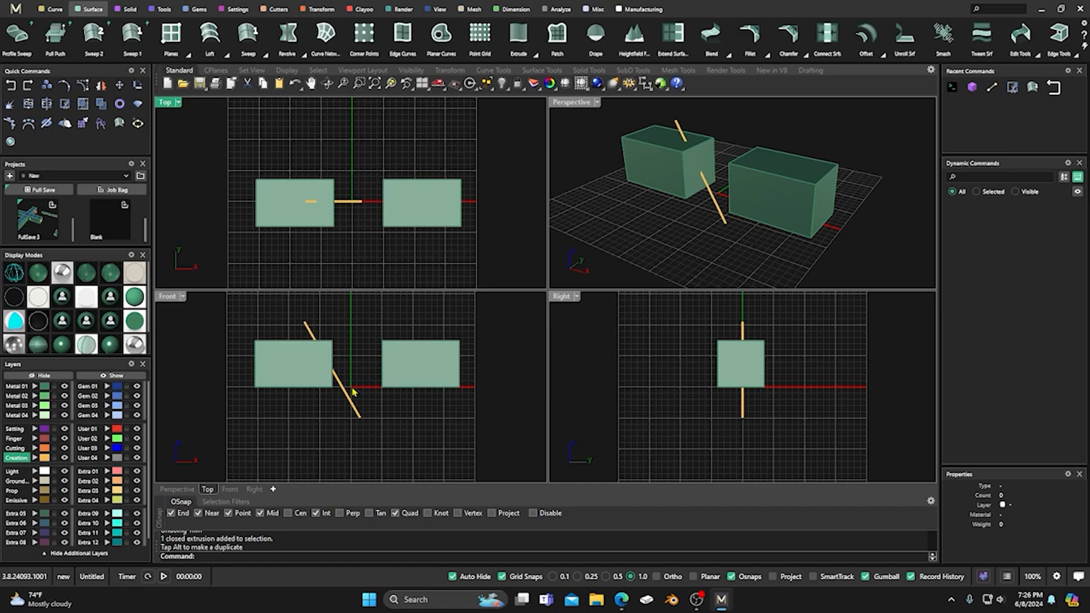
# Step: Trim the original box's upper corner with the slanted line in the Front view and delete the line
pyautogui.click(347, 398)
pyautogui.moveTo(342, 316); pyautogui.dragTo(296, 370)
pyautogui.click(65, 104)
pyautogui.click(331, 351)
pyautogui.press('Return')
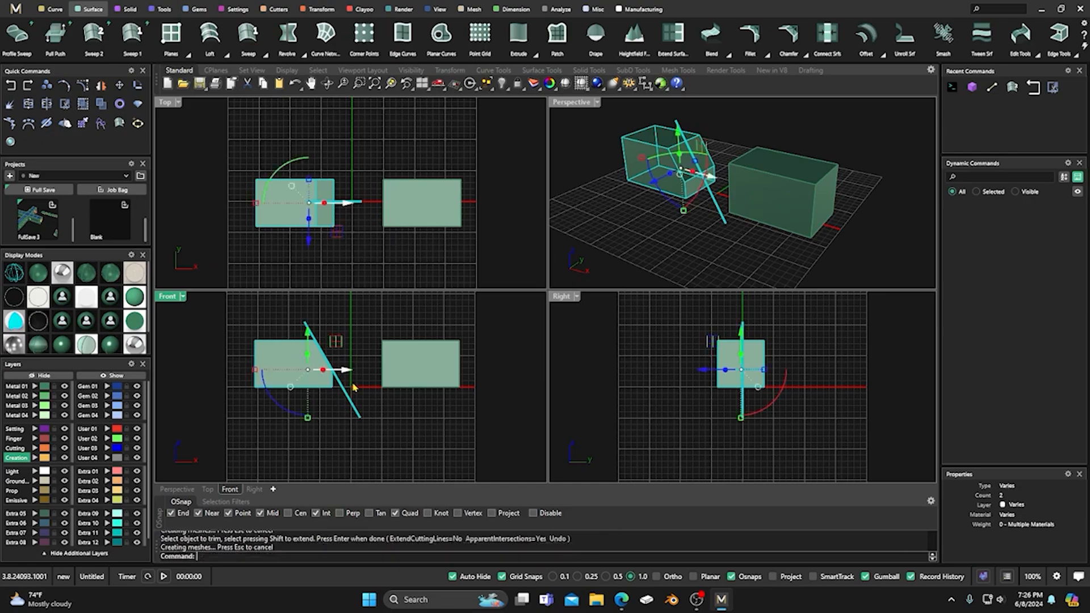
pyautogui.click(352, 398)
pyautogui.press('Delete')
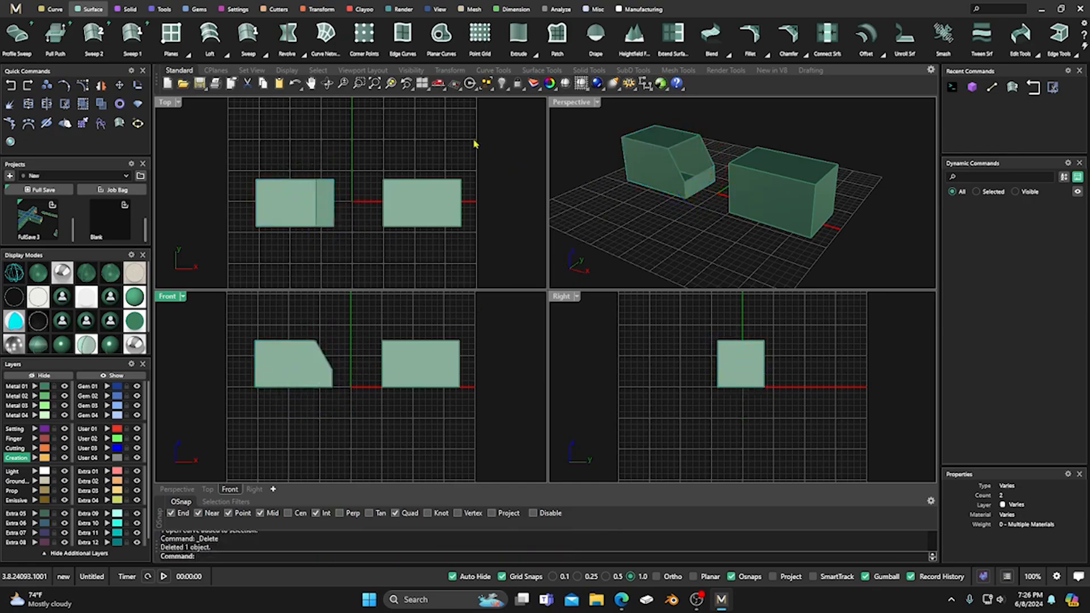
# Step: Cap the slanted opening of the trimmed box with a Sweep 2 surface, using the opening's edges as rails and sweep shapes
pyautogui.click(264, 54)
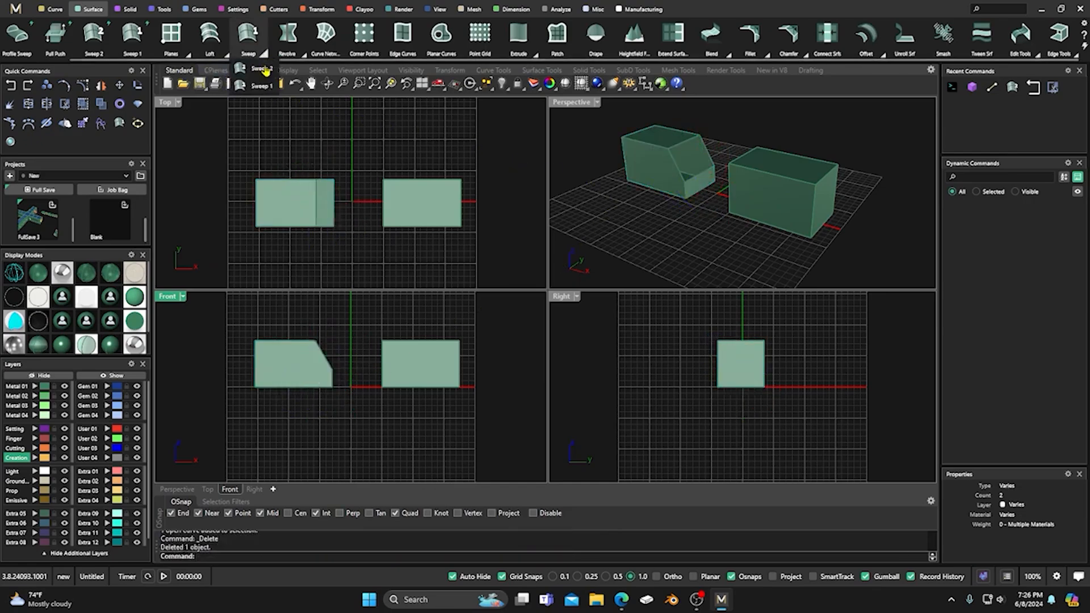
pyautogui.click(260, 68)
pyautogui.click(676, 165)
pyautogui.click(705, 159)
pyautogui.click(689, 147)
pyautogui.click(702, 179)
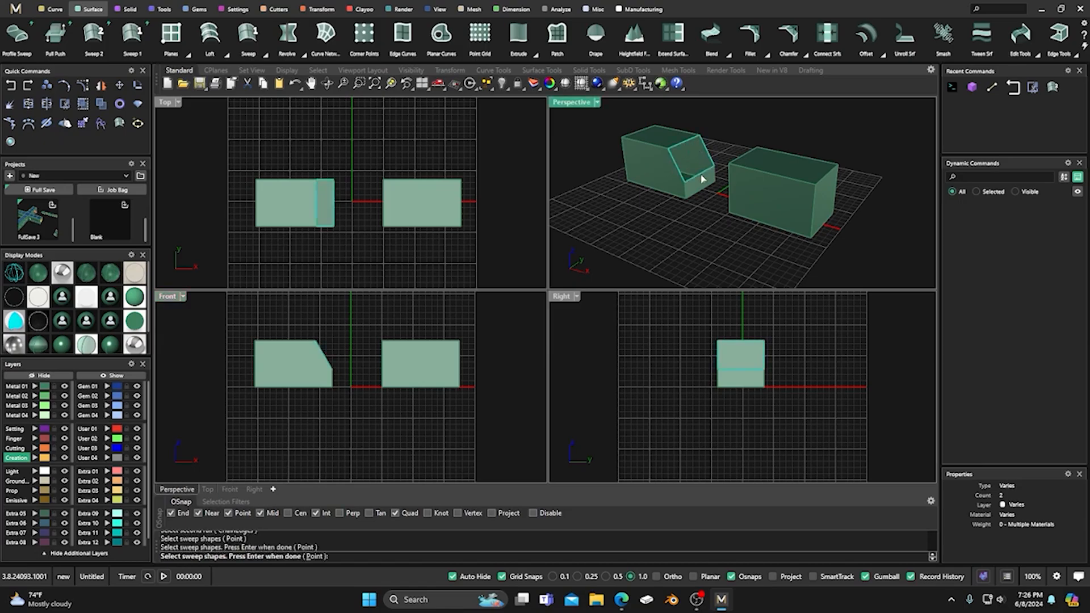
pyautogui.press('Return')
pyautogui.press('Return')
# Step: Assign the slanted cap surface to the Metal 03 layer and deselect it
pyautogui.click(689, 161)
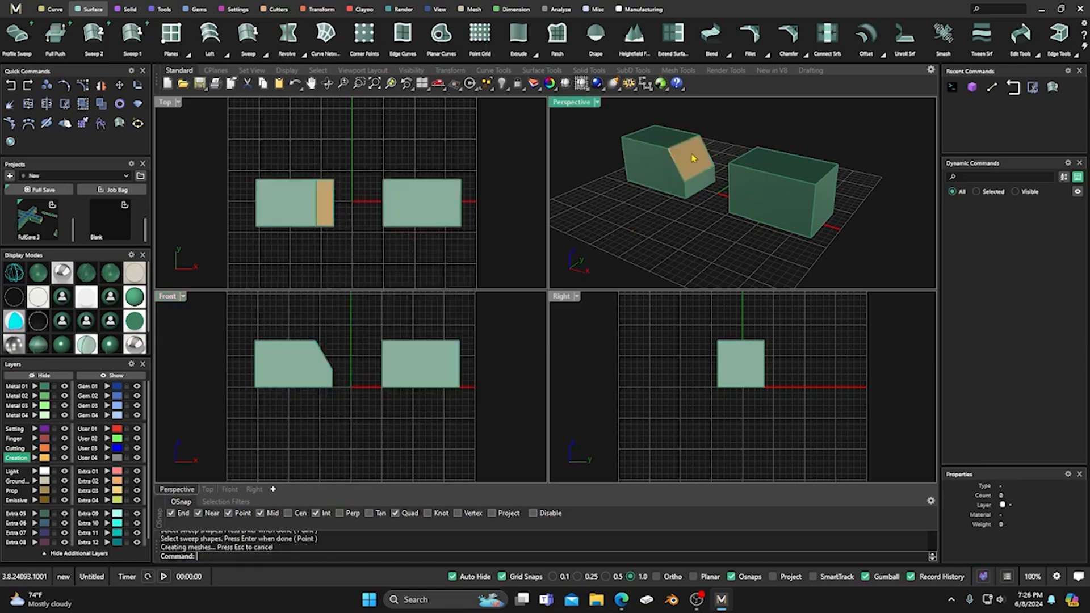
pyautogui.click(33, 407)
pyautogui.click(420, 156)
# Step: Scale the untrimmed box's top face inward in both directions so its sides taper, and deselect it
pyautogui.moveTo(724, 150); pyautogui.dragTo(744, 178, button='right')
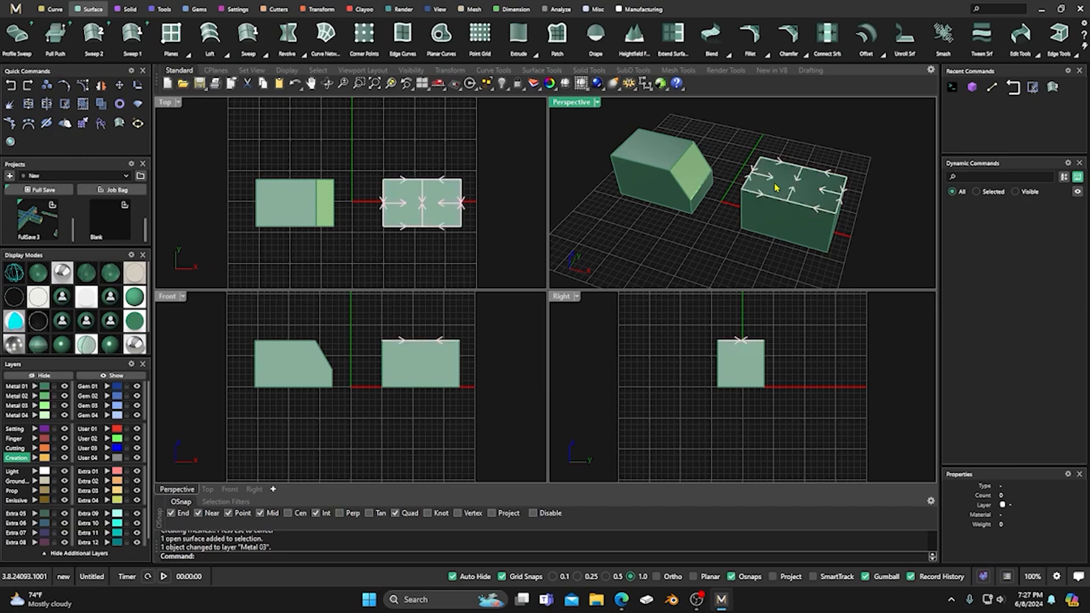
pyautogui.click(783, 188)
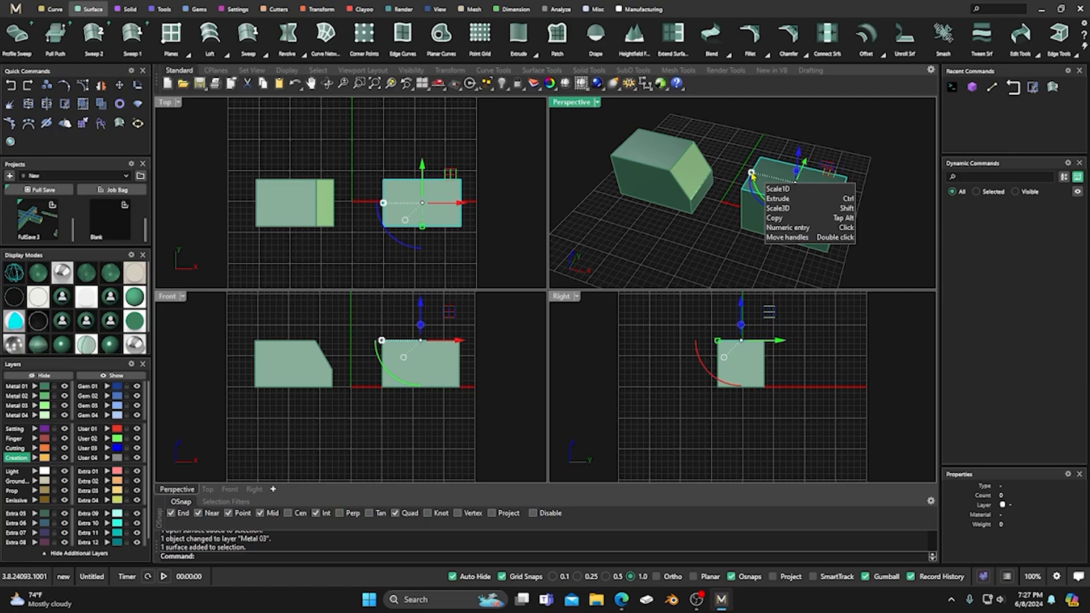
pyautogui.moveTo(752, 175); pyautogui.dragTo(775, 179)
pyautogui.press('Escape')
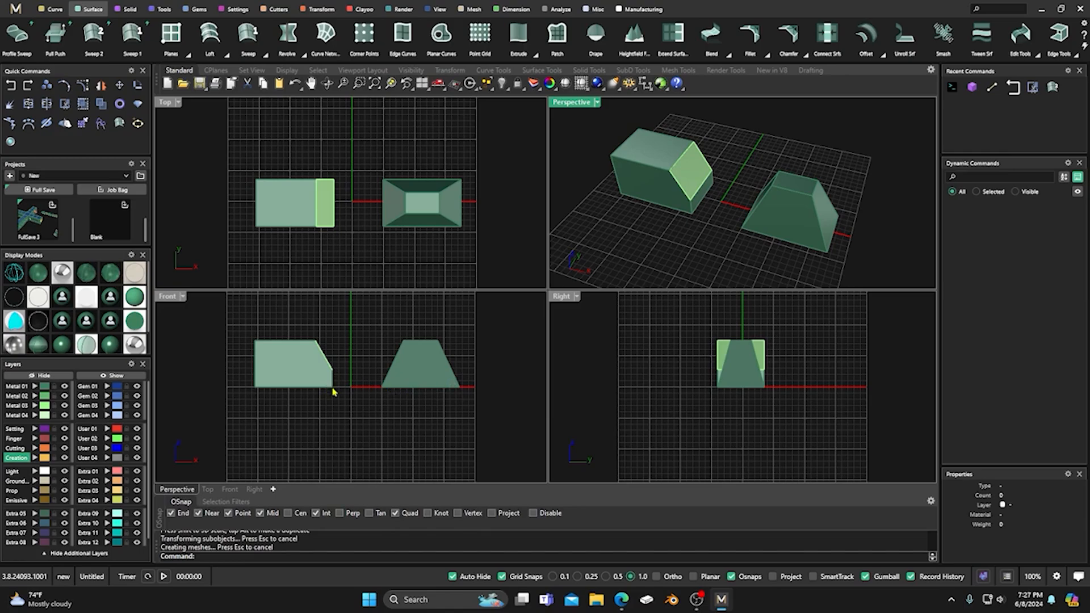
# Step: Move the tapered box up and along the positive Y axis in the Right view, and deselect it
pyautogui.click(416, 381)
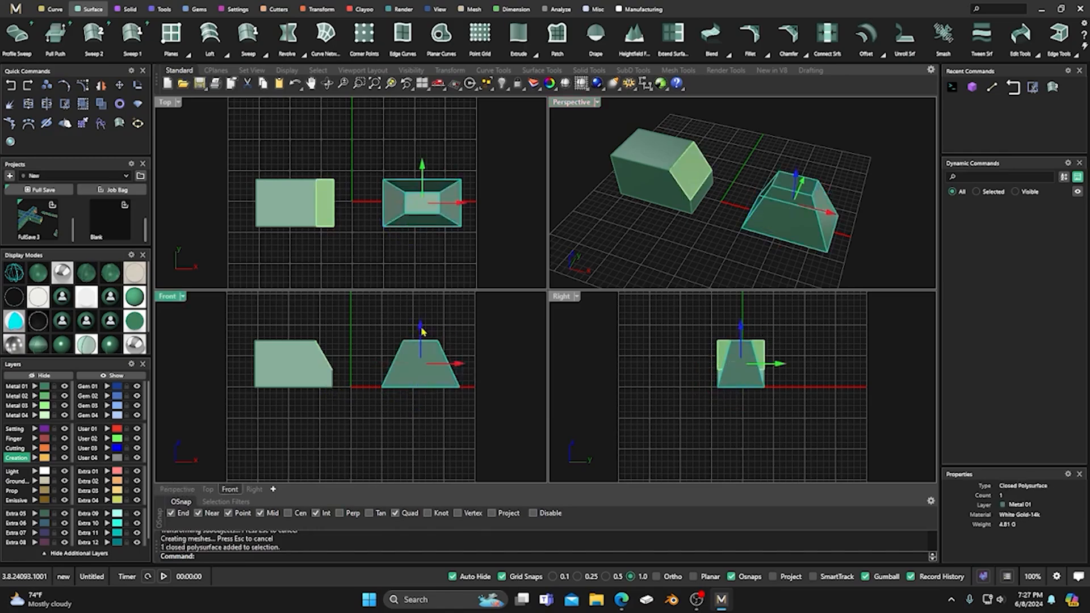
pyautogui.moveTo(782, 349); pyautogui.dragTo(809, 358)
pyautogui.press('Escape')
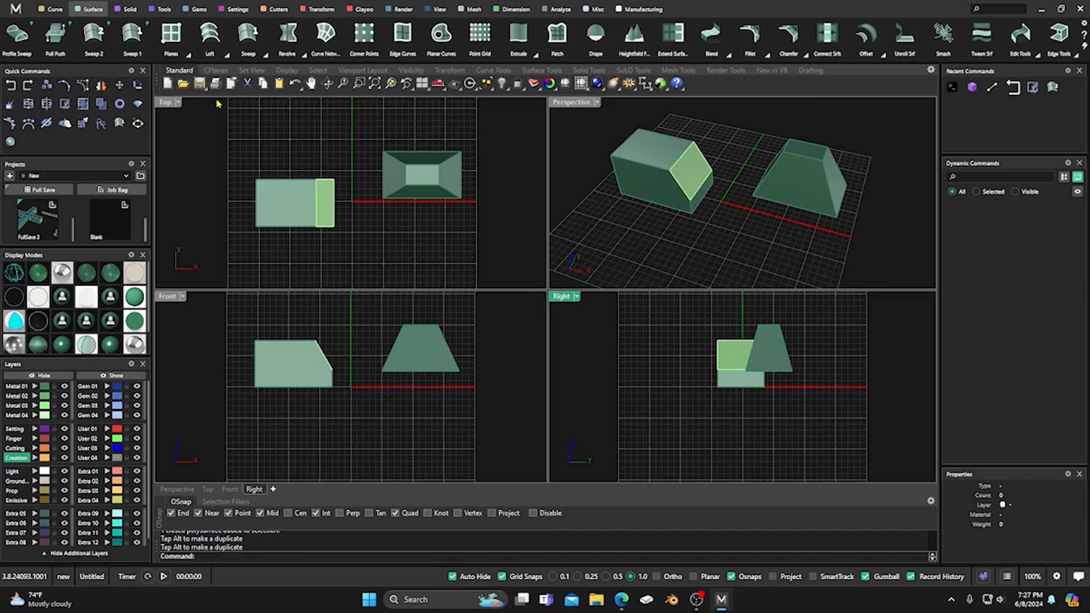
# Step: Create a sphere behind the trimmed box in the Top view
pyautogui.click(130, 10)
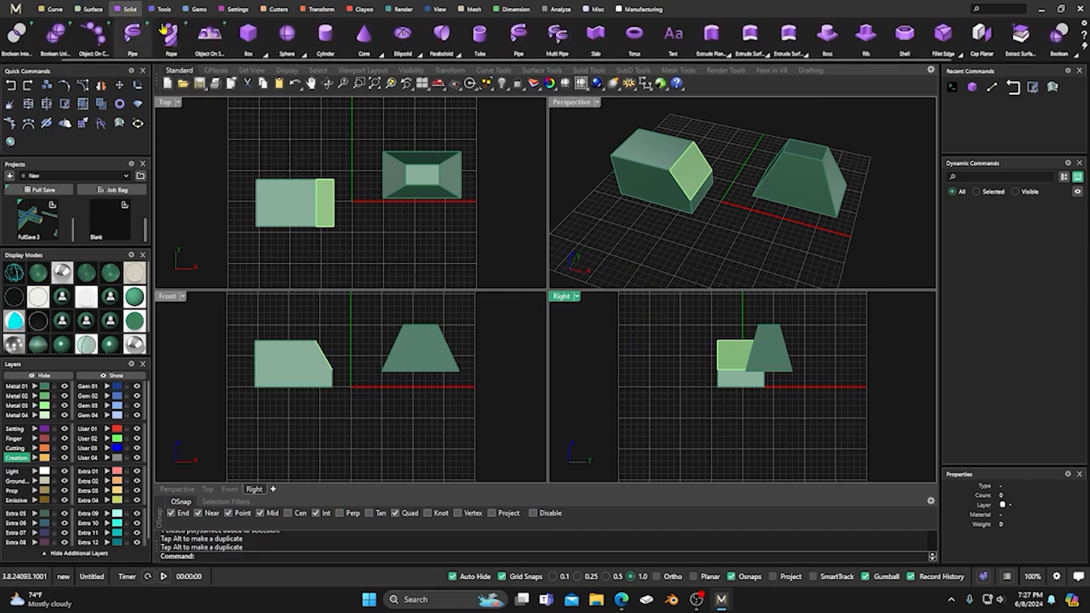
pyautogui.click(286, 34)
pyautogui.scroll(-4, 281, 141)
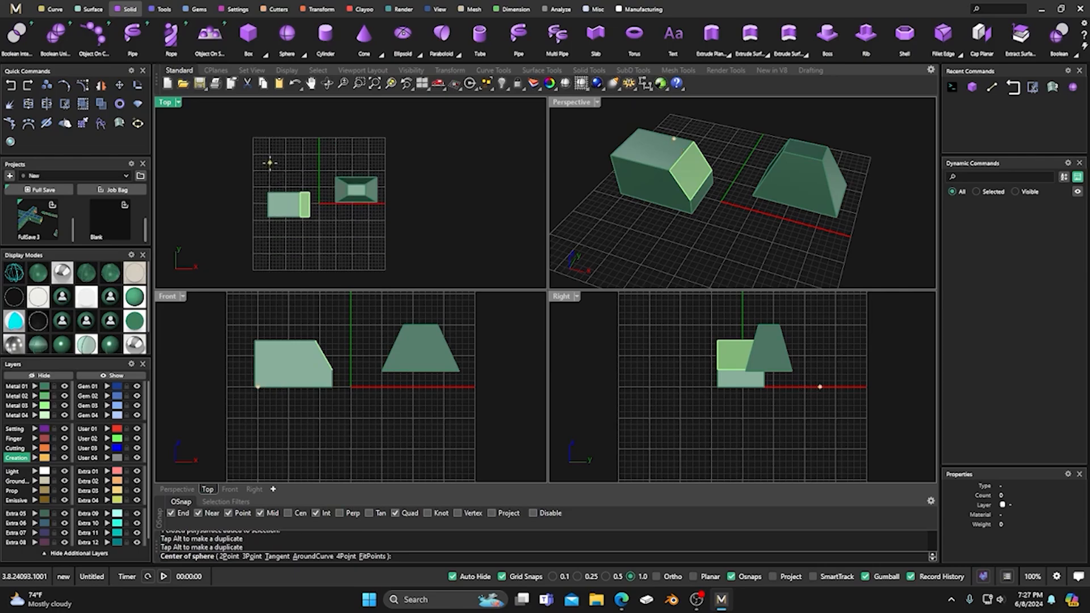
pyautogui.click(270, 162)
pyautogui.click(288, 160)
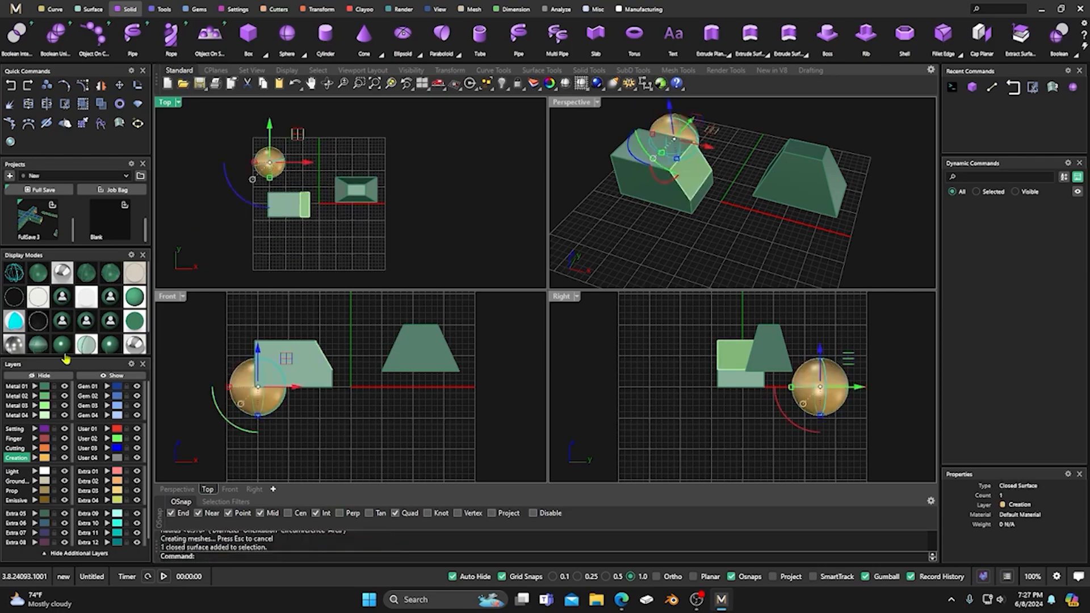
# Step: Assign the sphere to the Metal 01 layer and raise it well above the grid in the Front view
pyautogui.click(19, 387)
pyautogui.click(233, 181)
pyautogui.click(239, 385)
pyautogui.moveTo(276, 432); pyautogui.dragTo(273, 444, button='right')
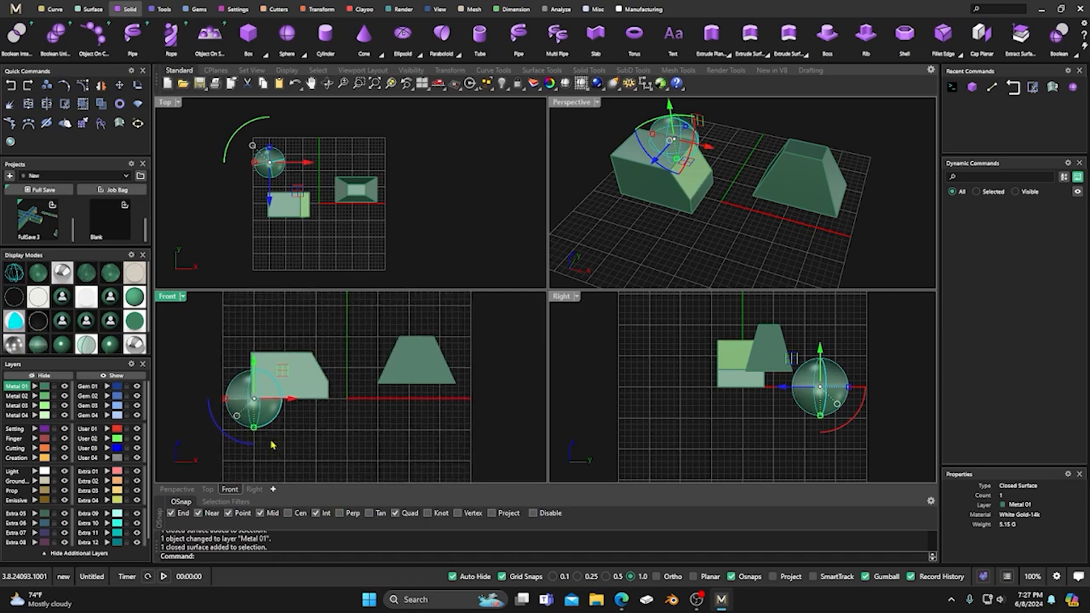
pyautogui.moveTo(254, 360); pyautogui.dragTo(260, 293)
pyautogui.click(633, 224)
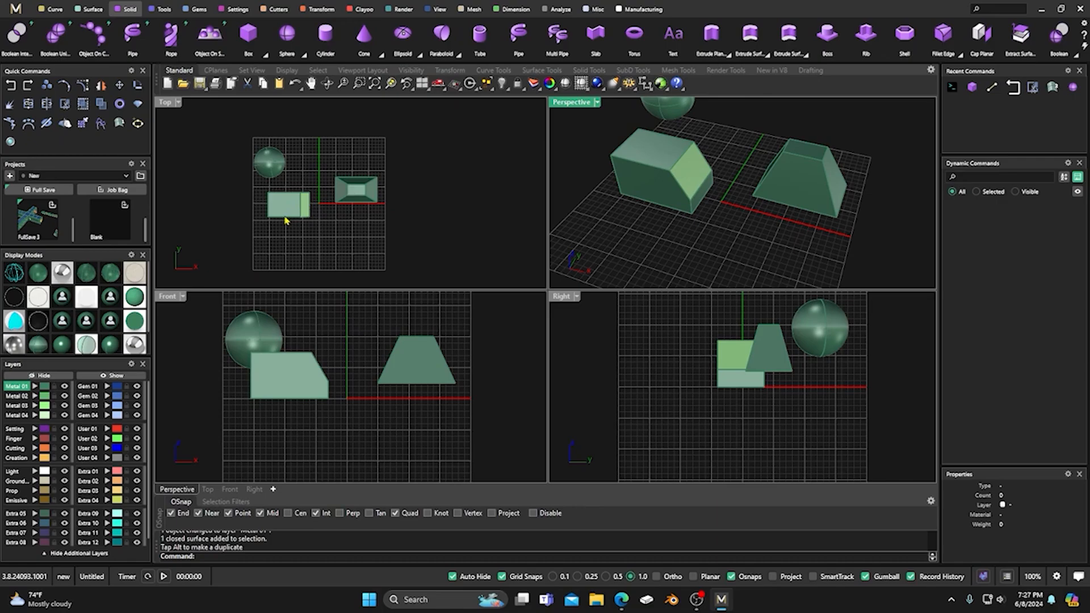
# Step: Make Creation the current layer and draw a slanted line beyond the tapered box in the Top view
pyautogui.click(14, 457)
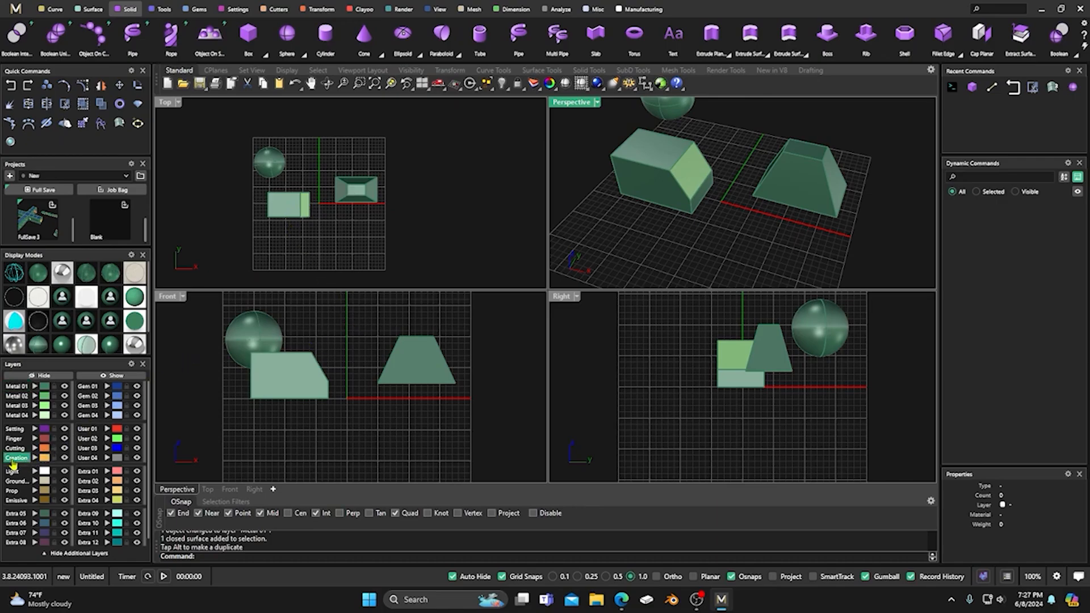
pyautogui.click(62, 12)
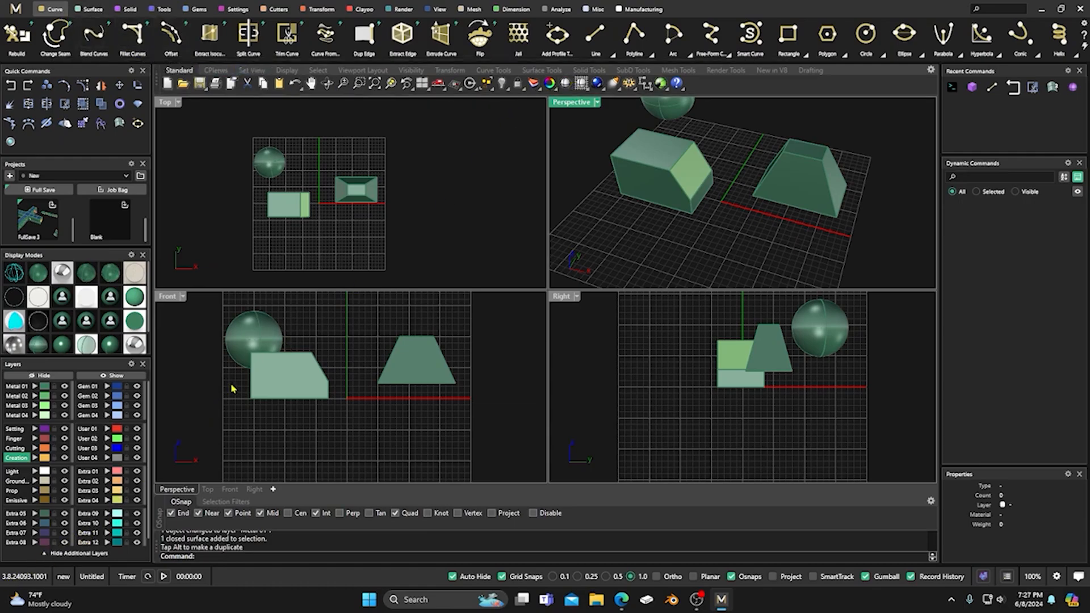
pyautogui.click(595, 35)
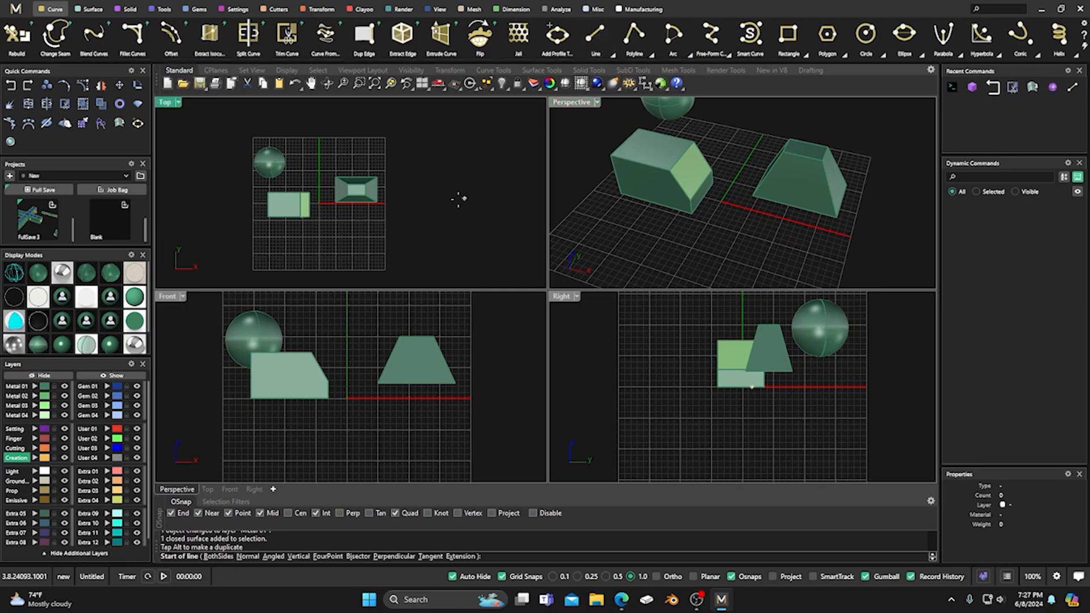
pyautogui.click(427, 180)
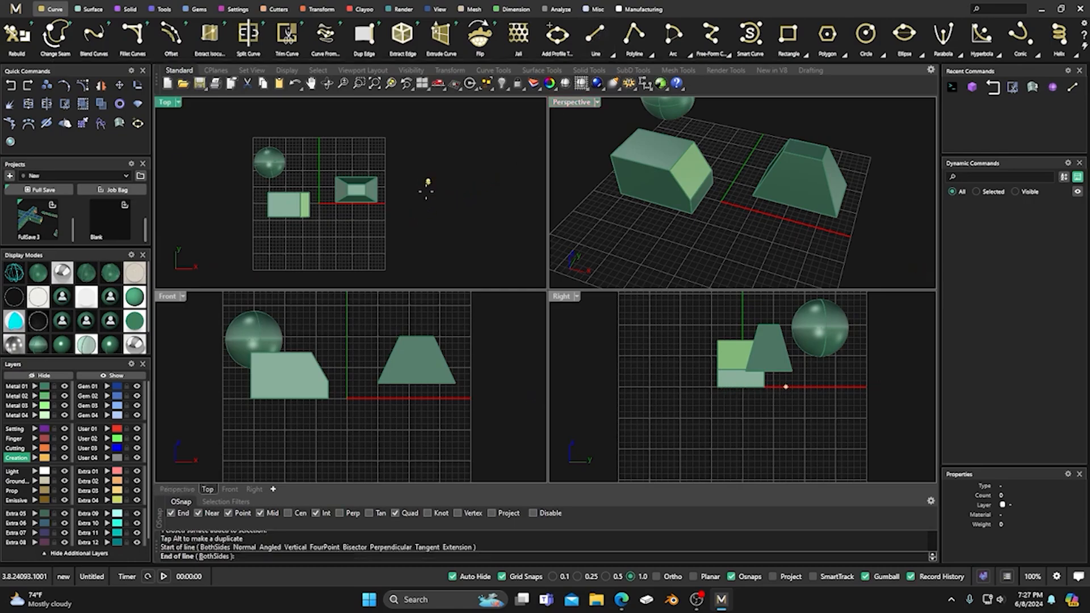
pyautogui.click(405, 242)
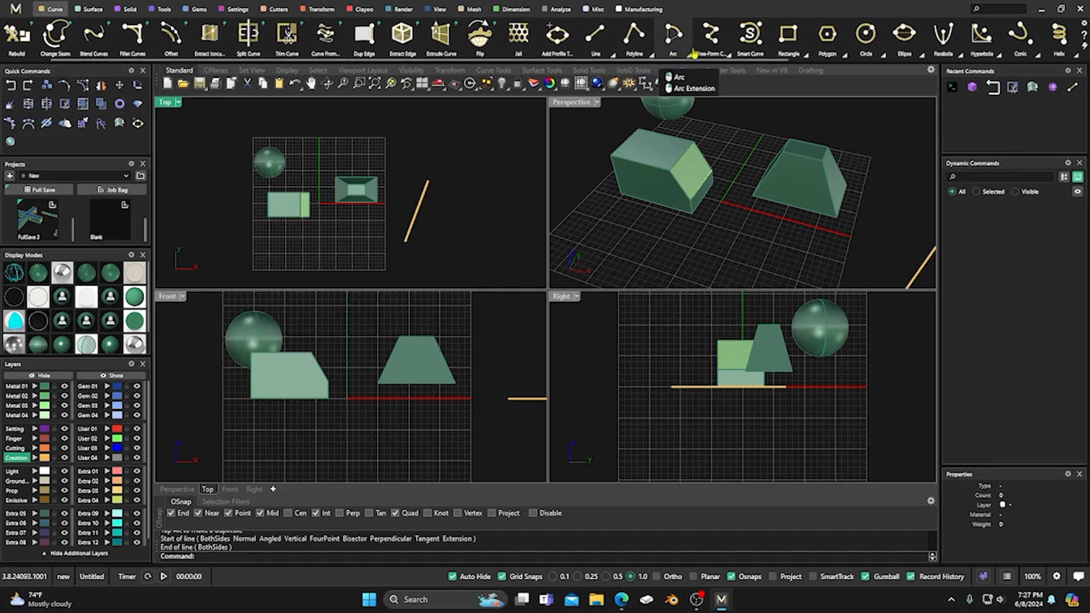
# Step: Draw an S-shaped free-form curve through six points between the tapered box and the slanted line in the Top view
pyautogui.click(710, 34)
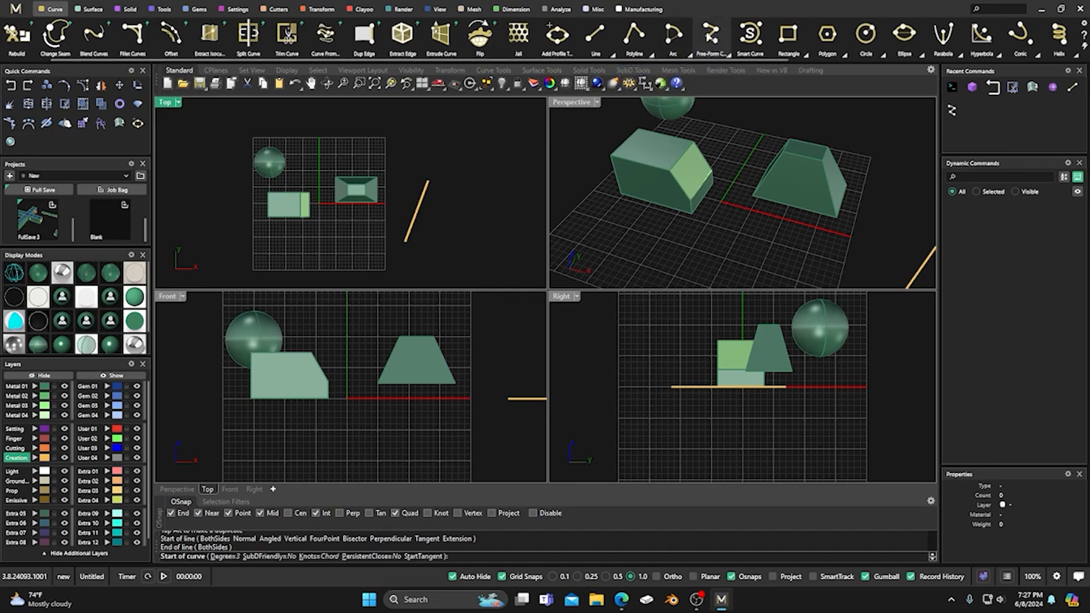
pyautogui.click(391, 164)
pyautogui.click(403, 179)
pyautogui.click(398, 198)
pyautogui.click(376, 218)
pyautogui.click(379, 236)
pyautogui.click(375, 256)
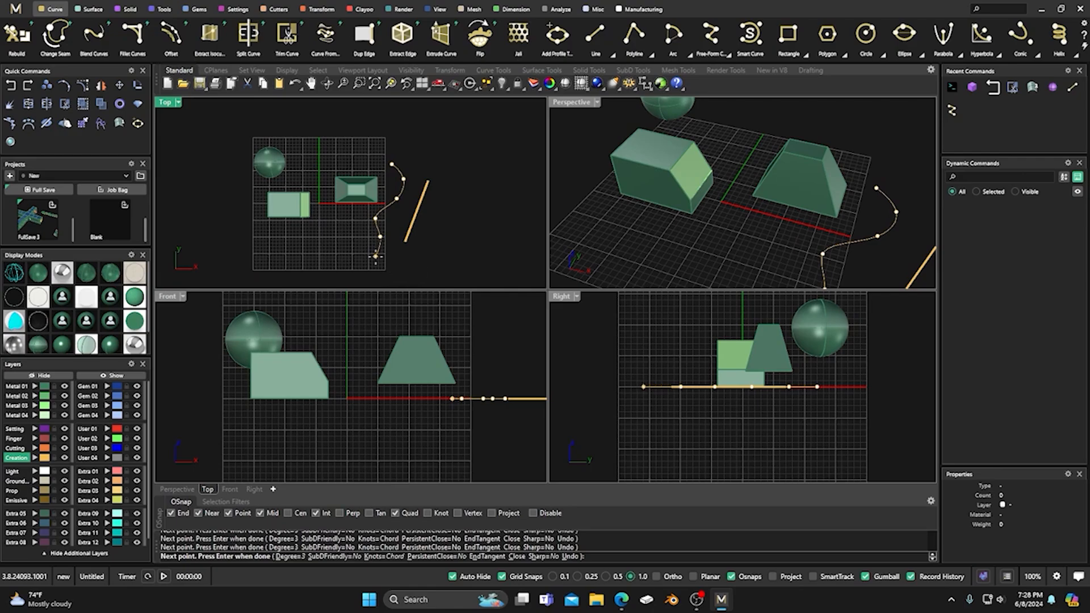
pyautogui.rightClick(375, 257)
# Step: Turn on the control points of the S-shaped curve
pyautogui.scroll(-4, 765, 257)
pyautogui.moveTo(766, 256); pyautogui.dragTo(793, 238, button='right')
pyautogui.click(795, 226)
pyautogui.click(83, 86)
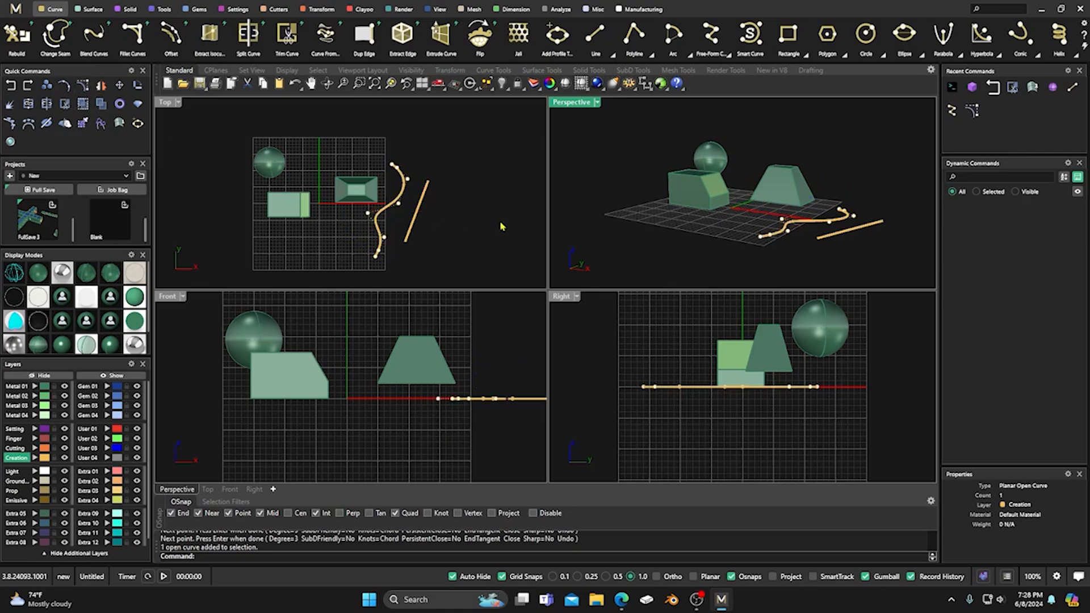
# Step: Move four successive control points of the curve alternately up and down along Z, starting near its front end
pyautogui.scroll(3, 782, 238)
pyautogui.click(732, 235)
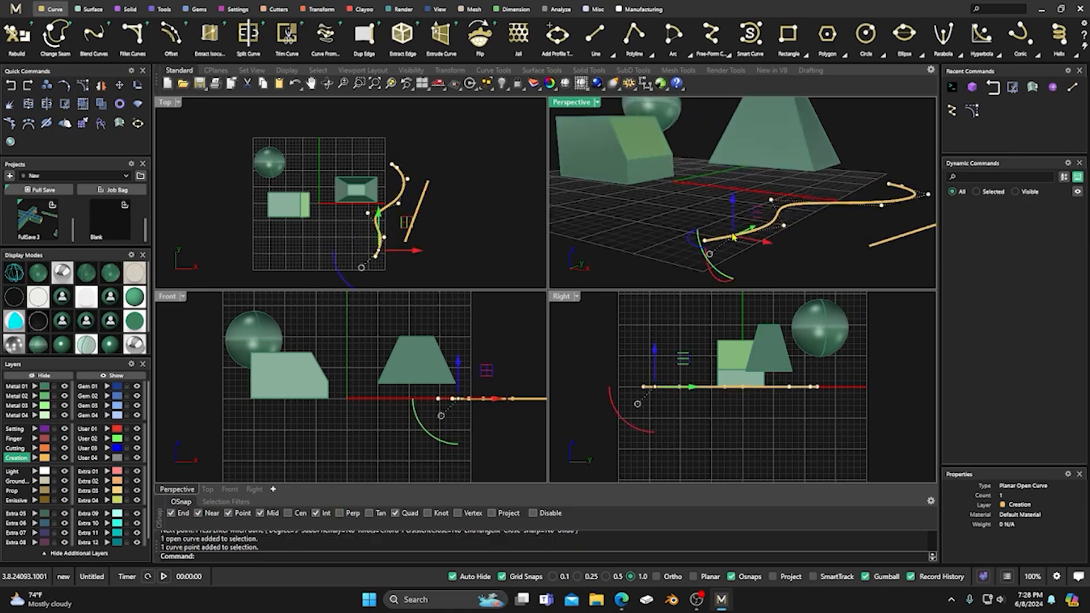
pyautogui.moveTo(732, 208); pyautogui.dragTo(732, 156)
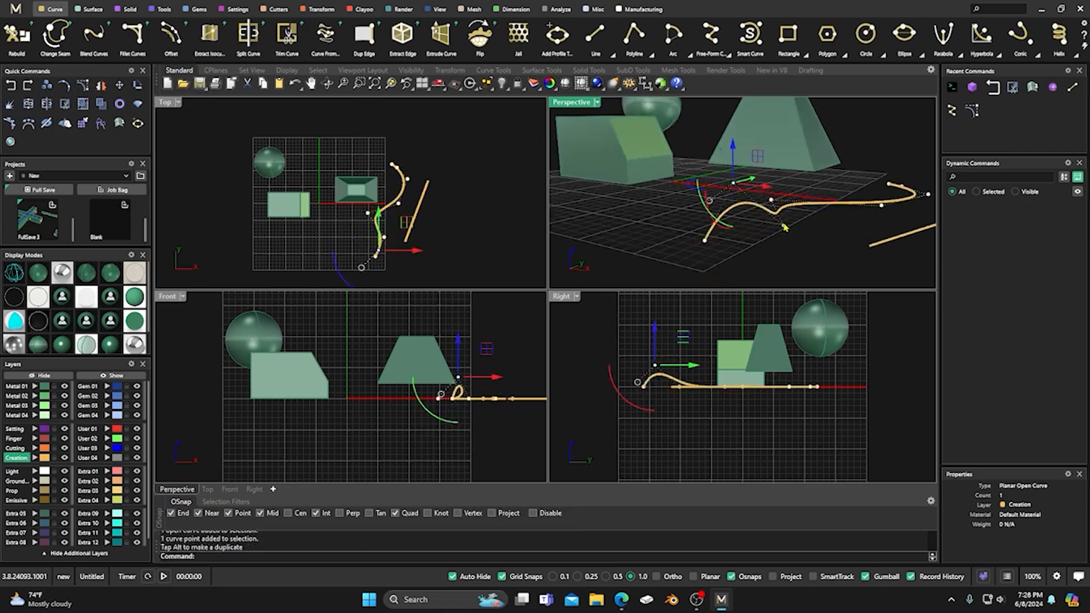
pyautogui.click(783, 225)
pyautogui.moveTo(788, 192); pyautogui.dragTo(788, 232)
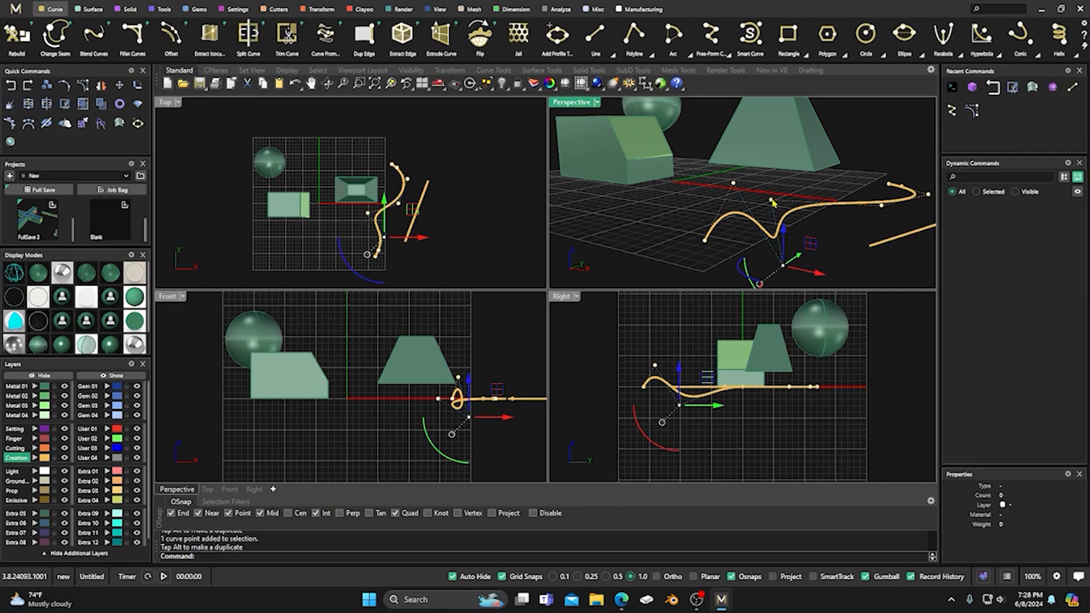
pyautogui.click(772, 201)
pyautogui.moveTo(773, 170); pyautogui.dragTo(772, 148)
pyautogui.click(880, 206)
pyautogui.moveTo(883, 172); pyautogui.dragTo(883, 200)
# Step: Raise the control point near the curve's far end along Z, and hide the curve's control points
pyautogui.scroll(-5, 796, 210)
pyautogui.moveTo(796, 210); pyautogui.dragTo(779, 228, button='right')
pyautogui.click(863, 226)
pyautogui.moveTo(867, 195); pyautogui.dragTo(868, 171)
pyautogui.click(830, 148)
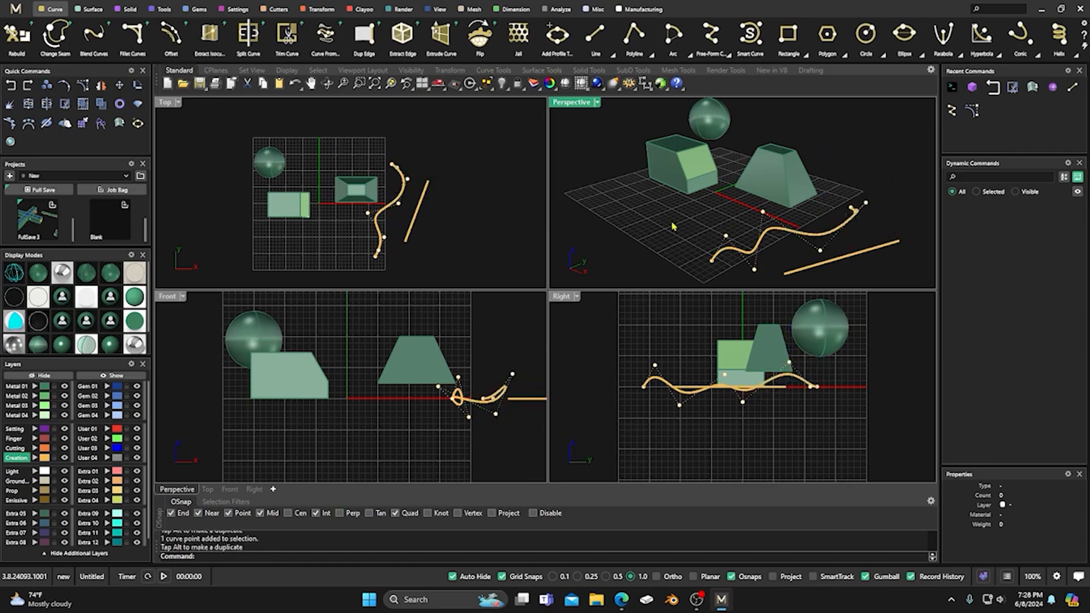
pyautogui.press('Escape')
# Step: Draw a nearly square rectangle above the tapered box in the Front view
pyautogui.moveTo(645, 229); pyautogui.dragTo(732, 228, button='right')
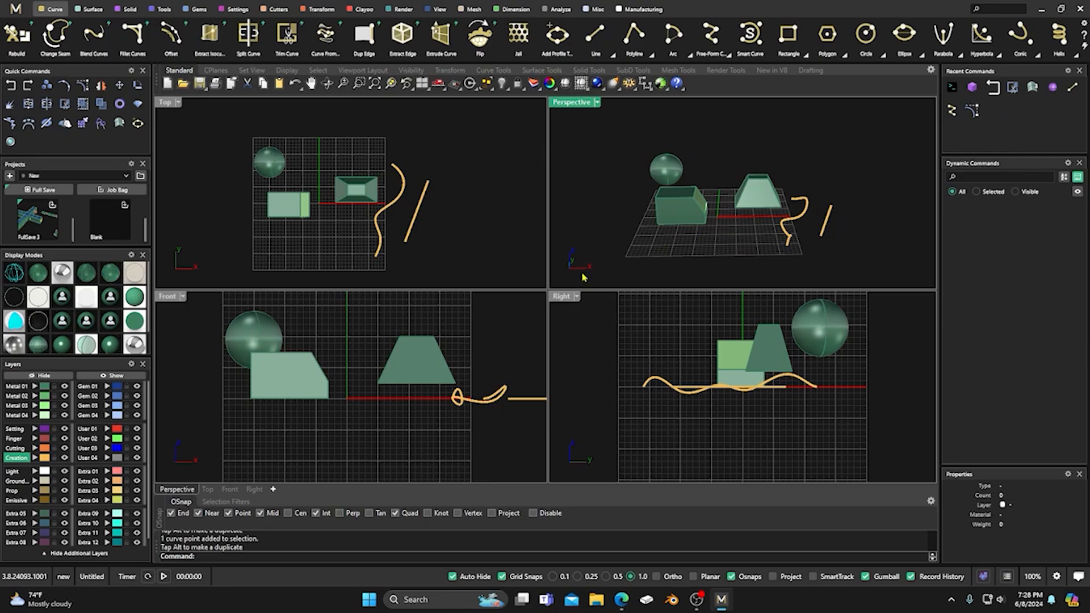
pyautogui.moveTo(513, 318); pyautogui.dragTo(469, 354, button='right')
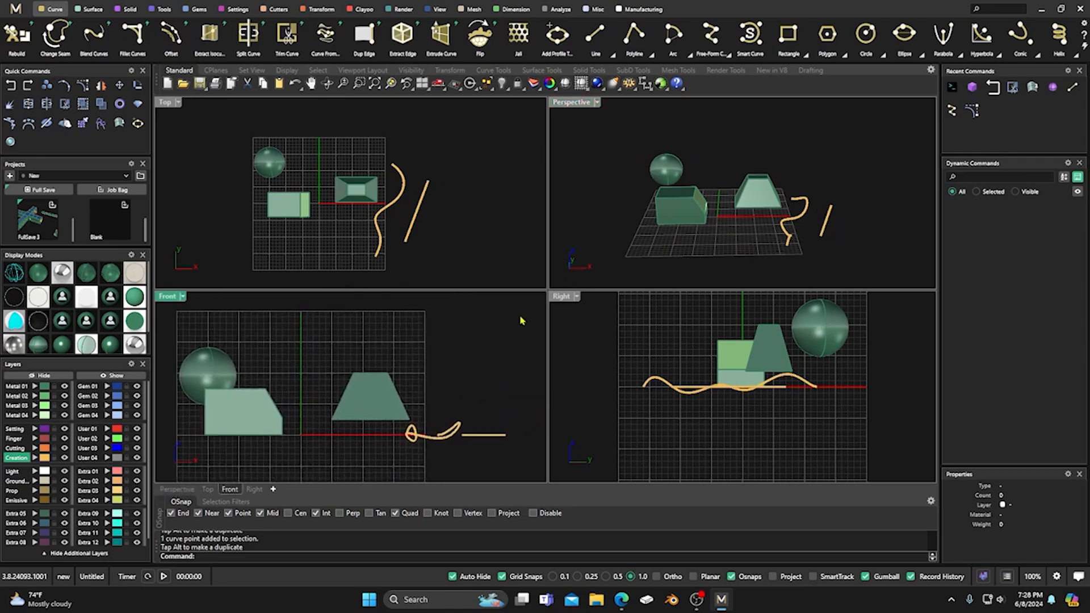
pyautogui.click(788, 34)
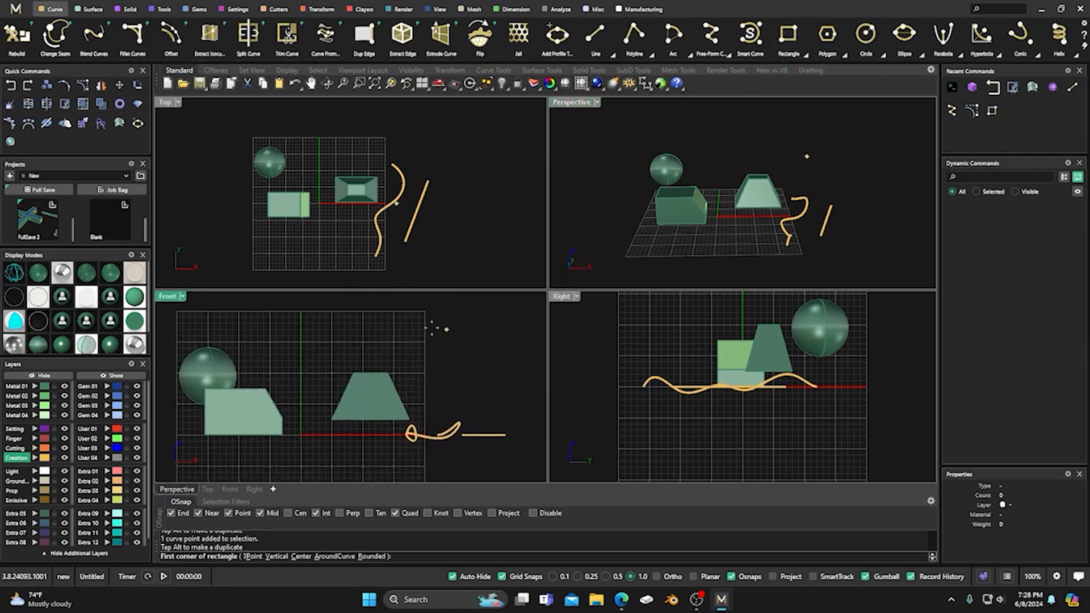
pyautogui.click(387, 309)
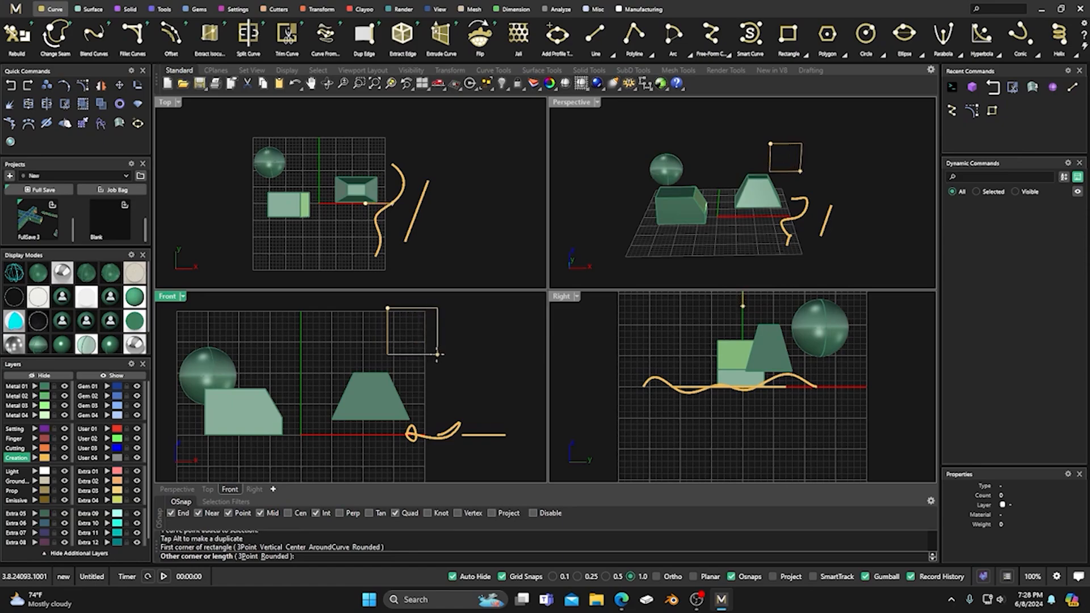
pyautogui.click(437, 355)
# Step: Draw a circle in the Front view, level with the rectangle and above the trimmed box's slanted end
pyautogui.click(865, 34)
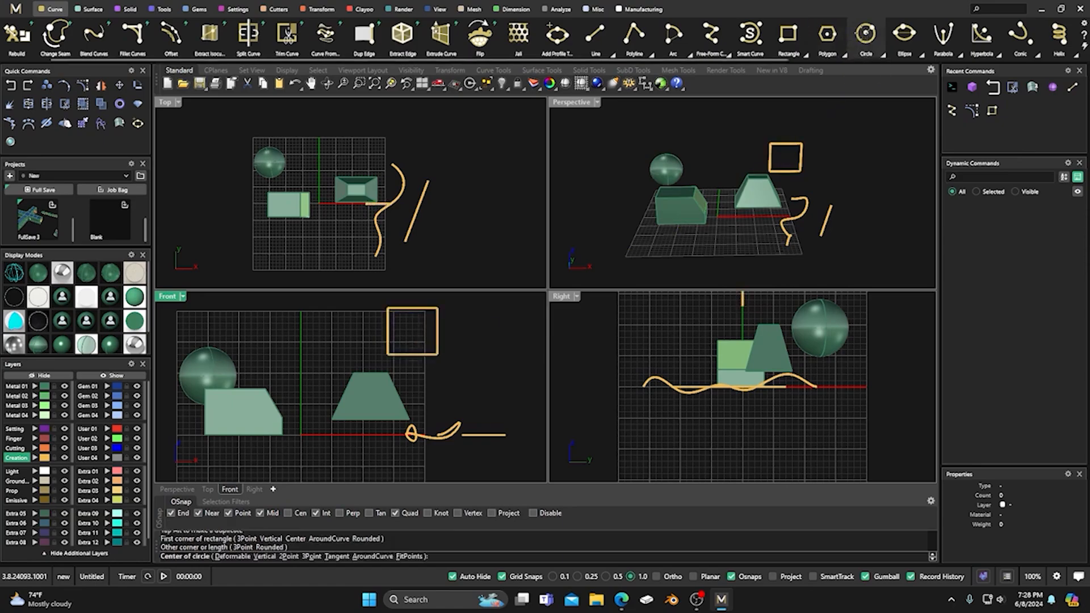
pyautogui.click(292, 320)
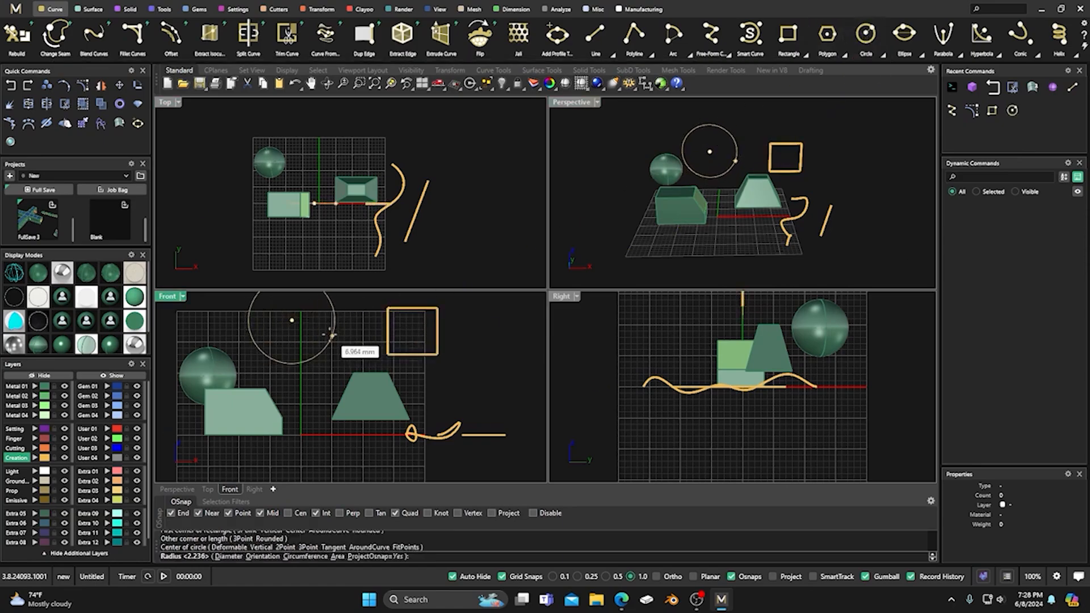
pyautogui.click(326, 332)
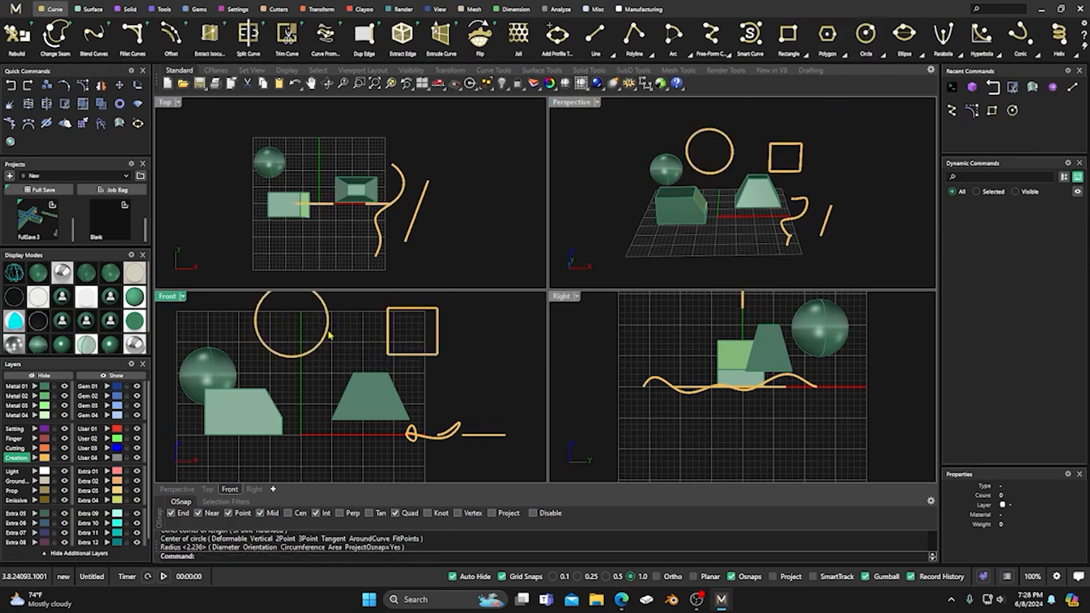
# Step: Maximize the Perspective view and frame all the solids and curves in it
pyautogui.doubleClick(584, 103)
pyautogui.scroll(-5, 522, 247)
pyautogui.moveTo(476, 256); pyautogui.dragTo(532, 360, button='right')
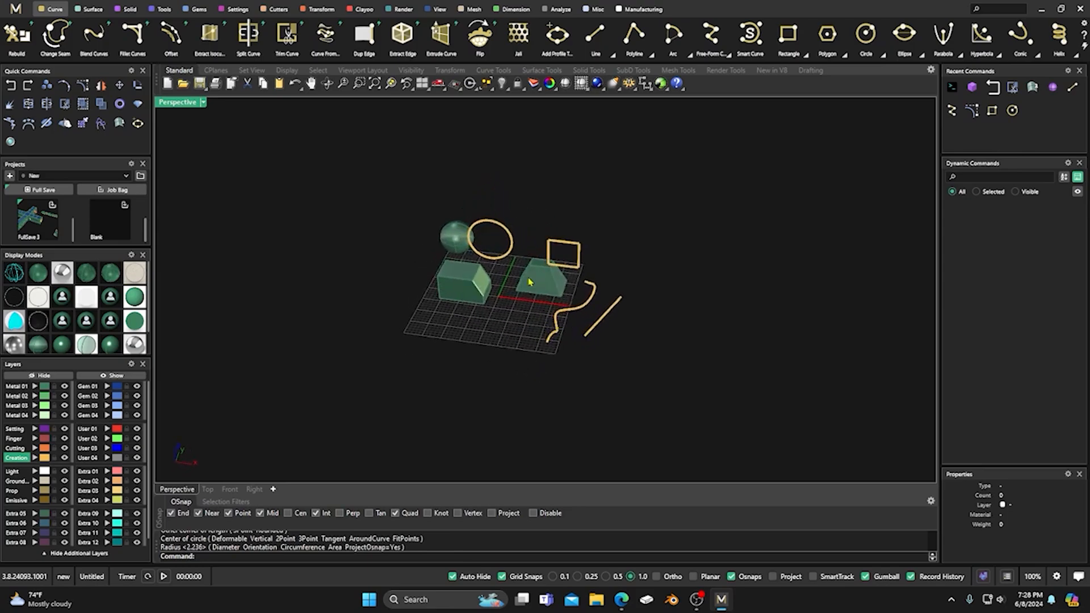
pyautogui.keyDown('shift'); pyautogui.moveTo(462, 325); pyautogui.dragTo(480, 331, button='right'); pyautogui.keyUp('shift')
pyautogui.scroll(3, 480, 329)
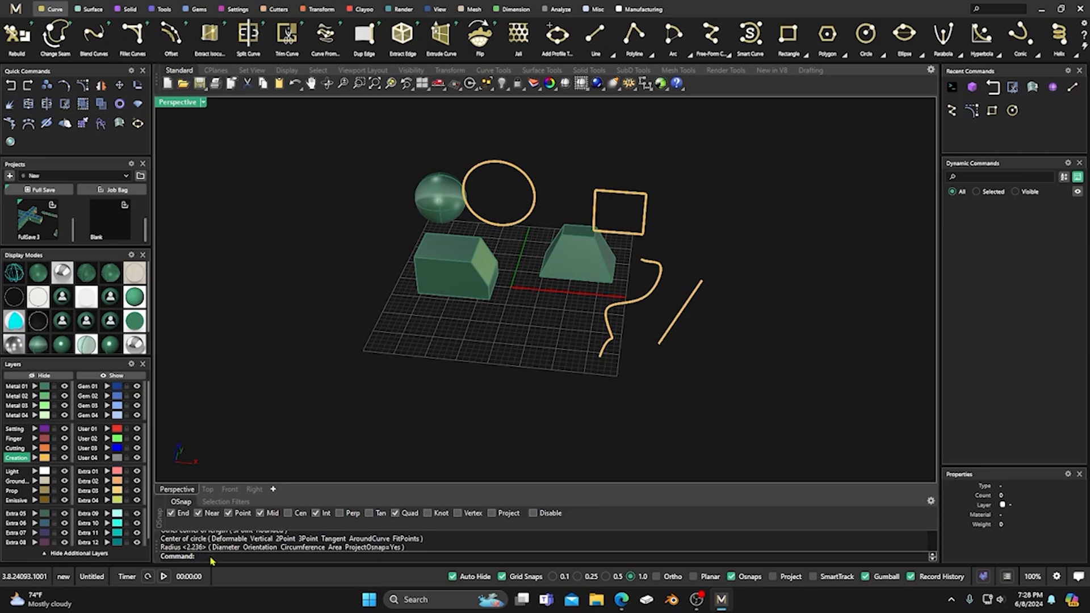
# Step: Start the AutoAlignCPlane command and set its Enabled option to Yes
pyautogui.write('AutoAlignCPlane')
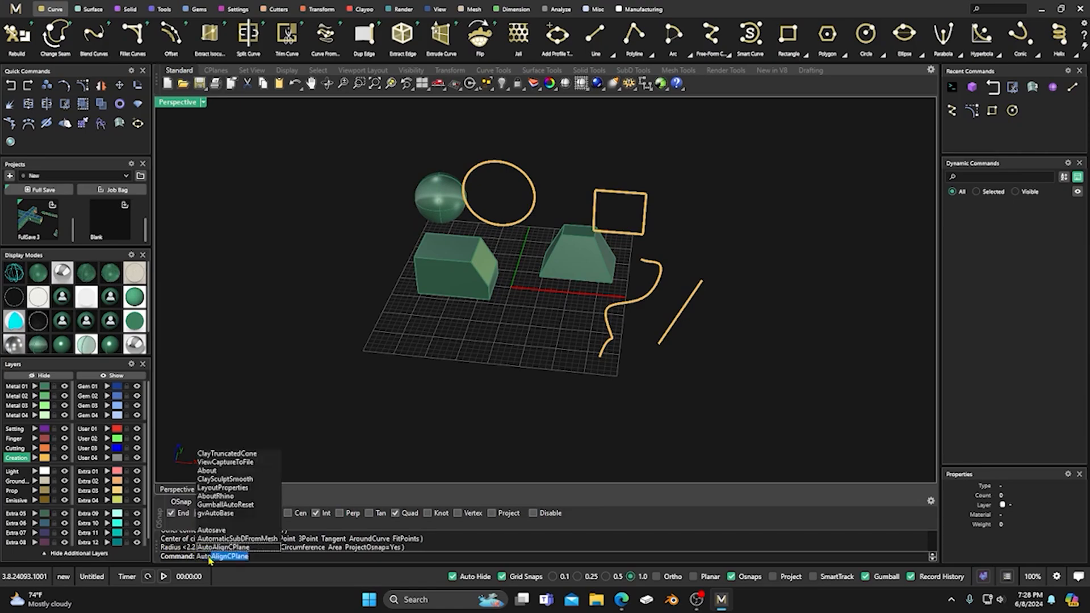
pyautogui.press('Return')
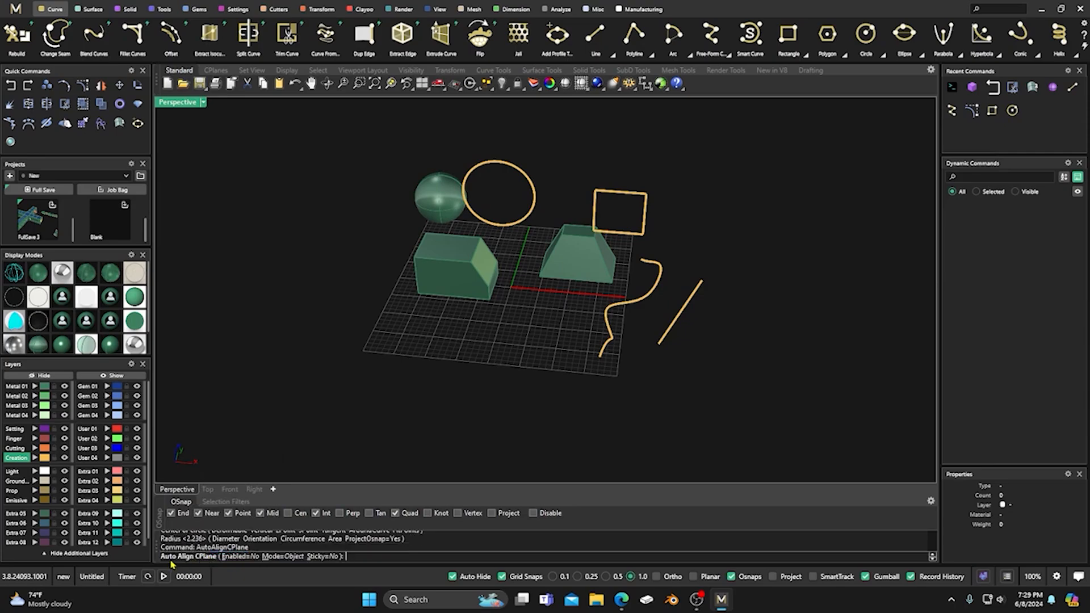
pyautogui.click(241, 556)
pyautogui.click(241, 556)
pyautogui.click(242, 557)
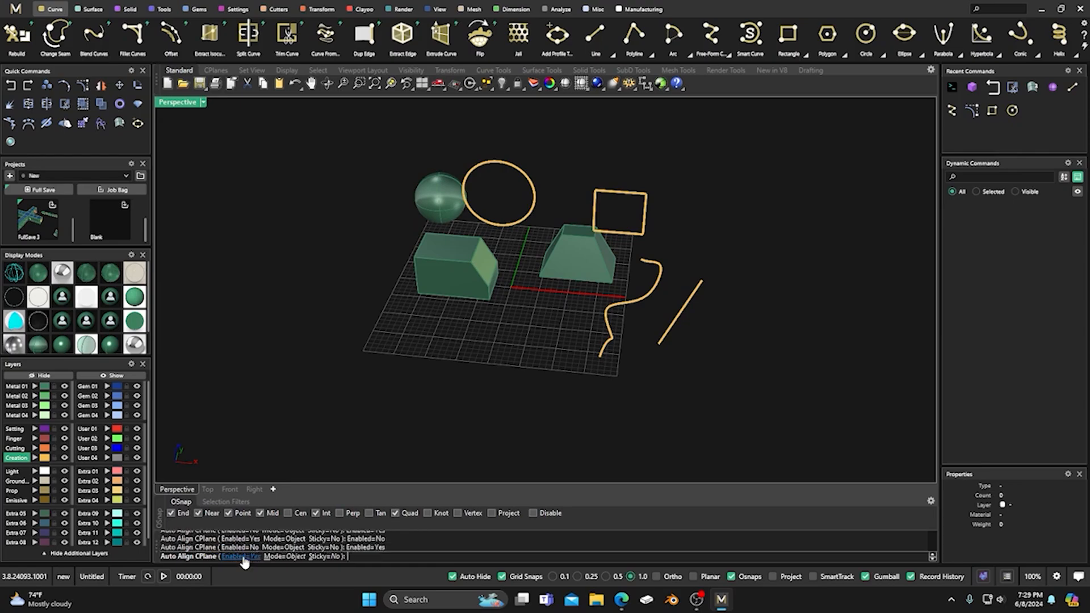
# Step: Set the auto-align Mode to Object, leave Sticky at No, and finish the command
pyautogui.click(301, 557)
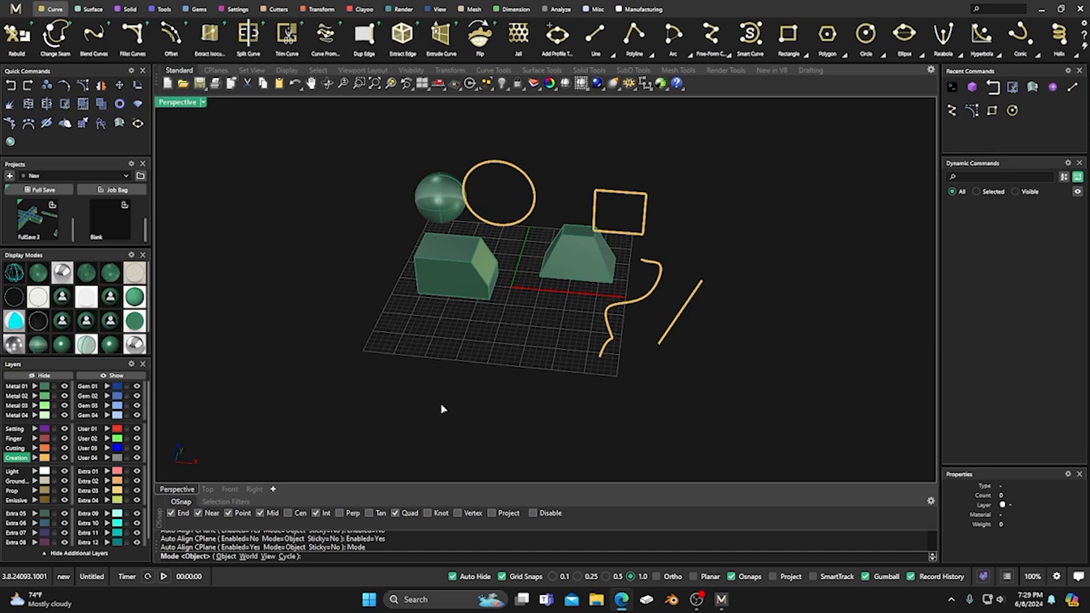
pyautogui.moveTo(471, 407); pyautogui.dragTo(469, 397, button='right')
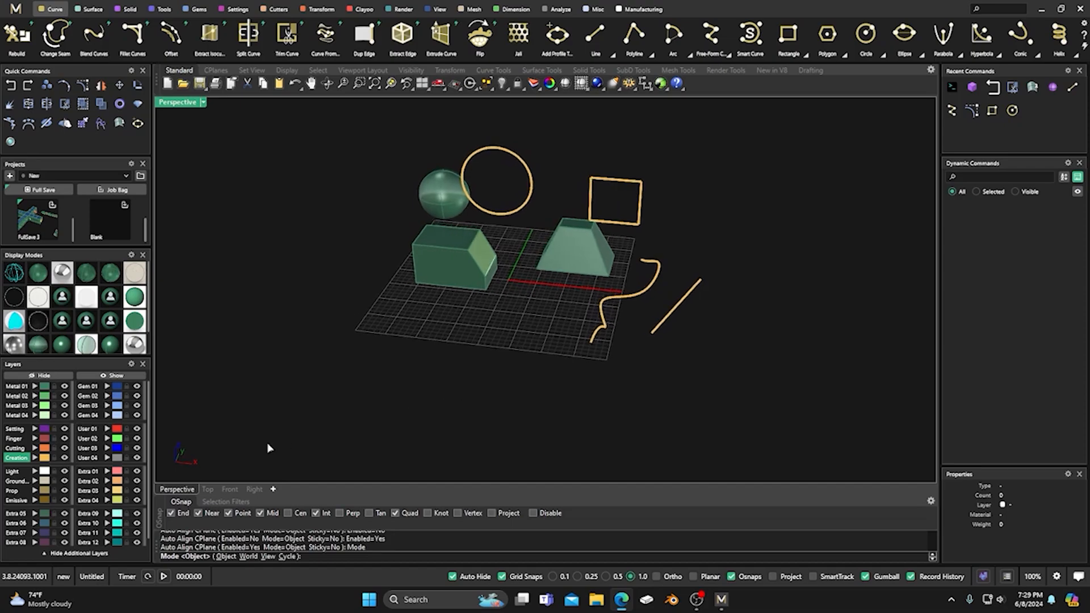
pyautogui.click(226, 556)
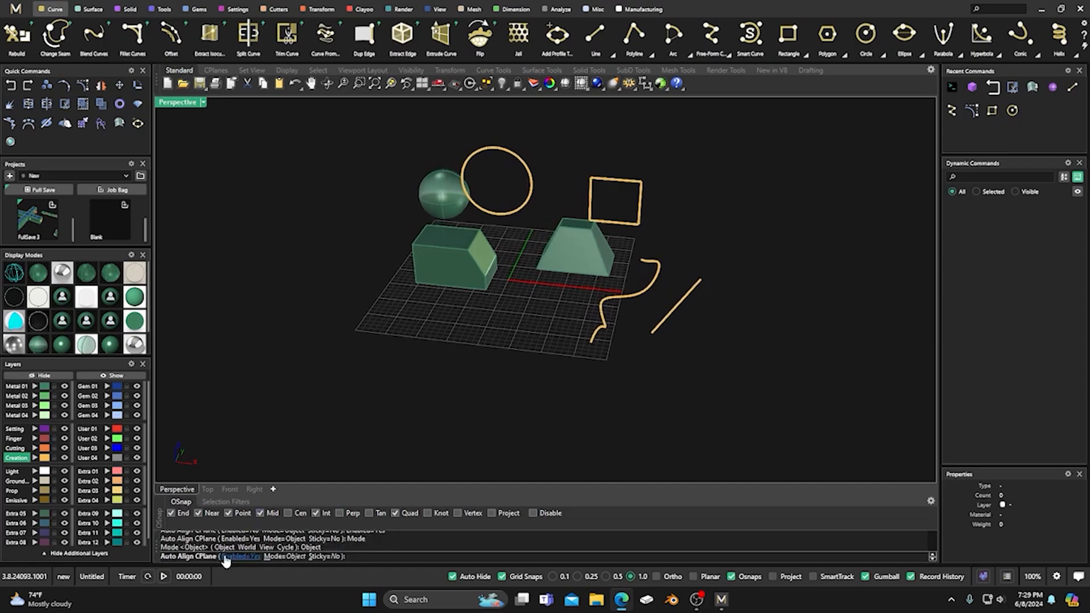
pyautogui.click(325, 557)
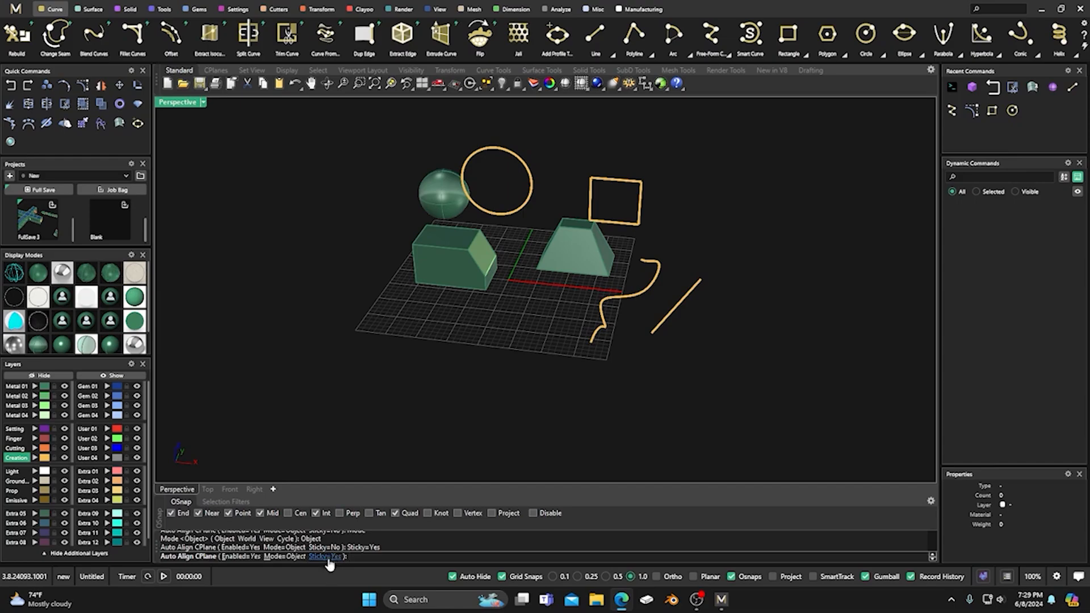
pyautogui.click(328, 558)
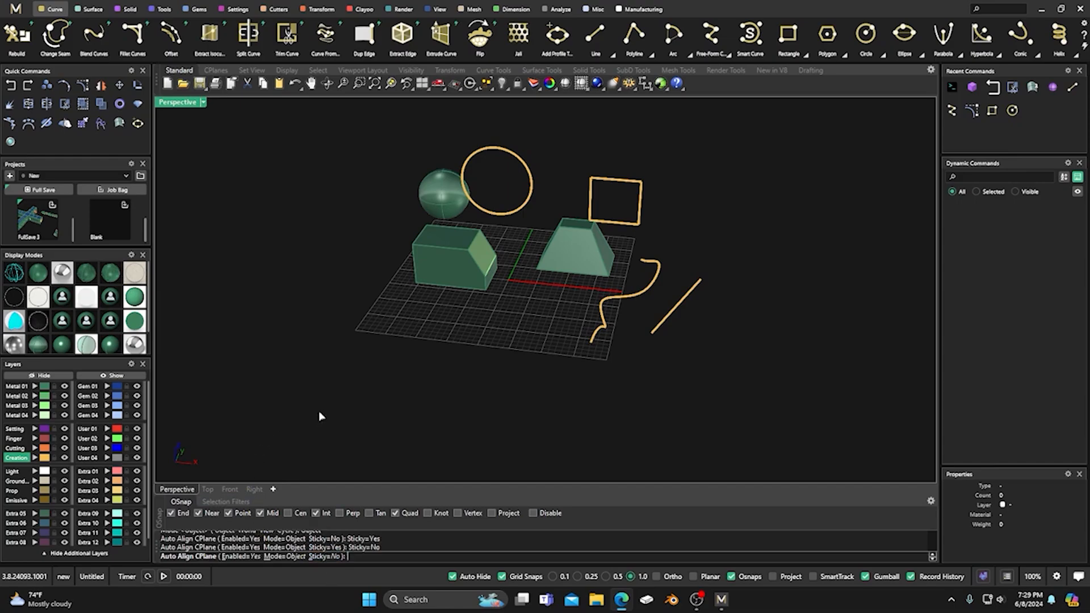
pyautogui.press('Return')
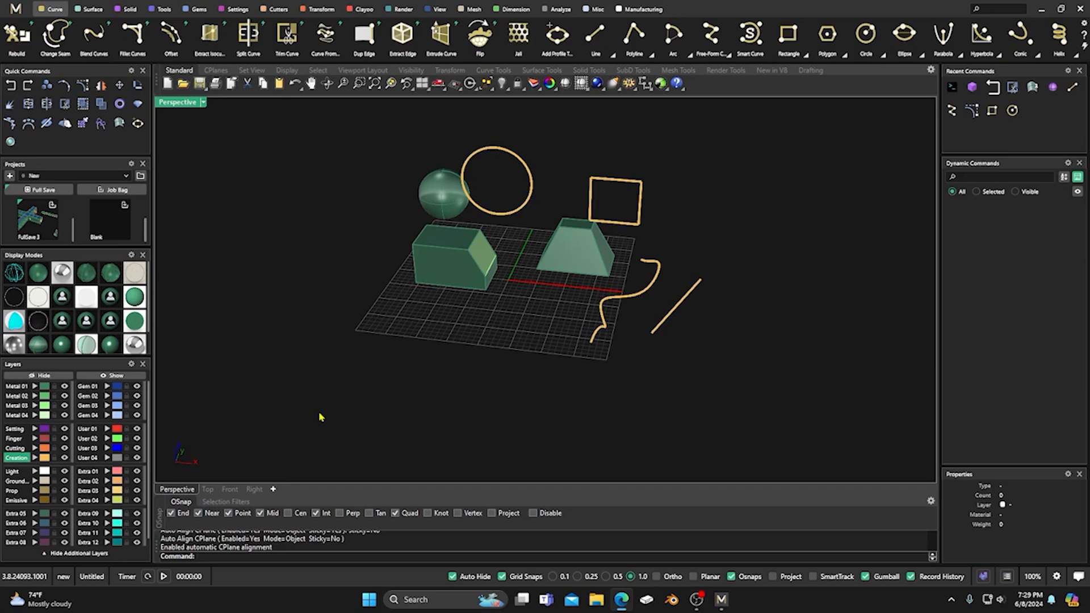
# Step: Select the circle, rectangle, capping surface, tapered box and trimmed box in turn to check how the construction plane aligns
pyautogui.moveTo(447, 363); pyautogui.dragTo(460, 381, button='right')
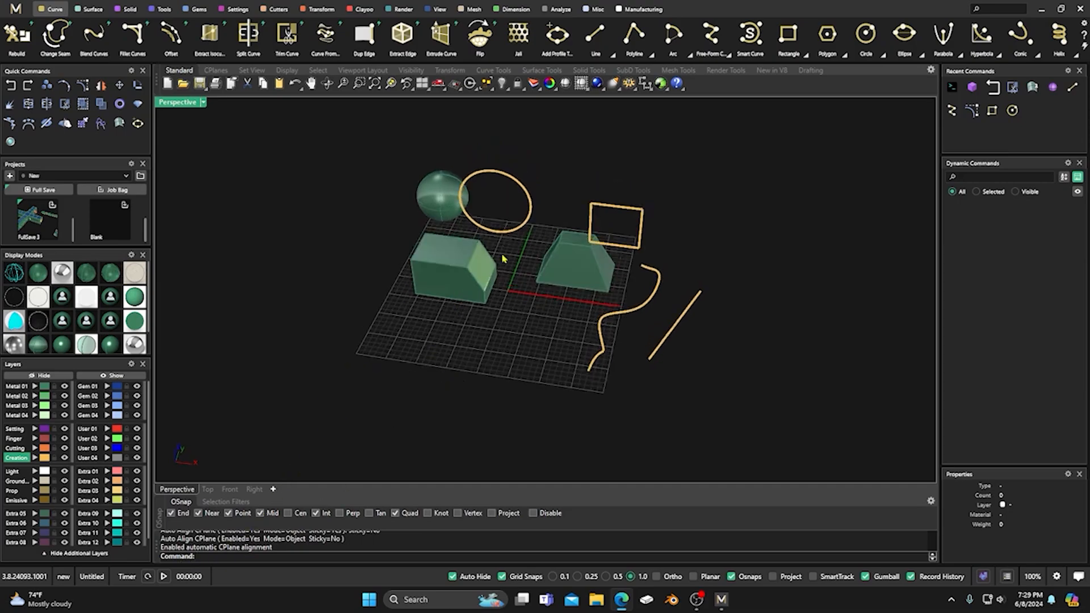
pyautogui.click(525, 186)
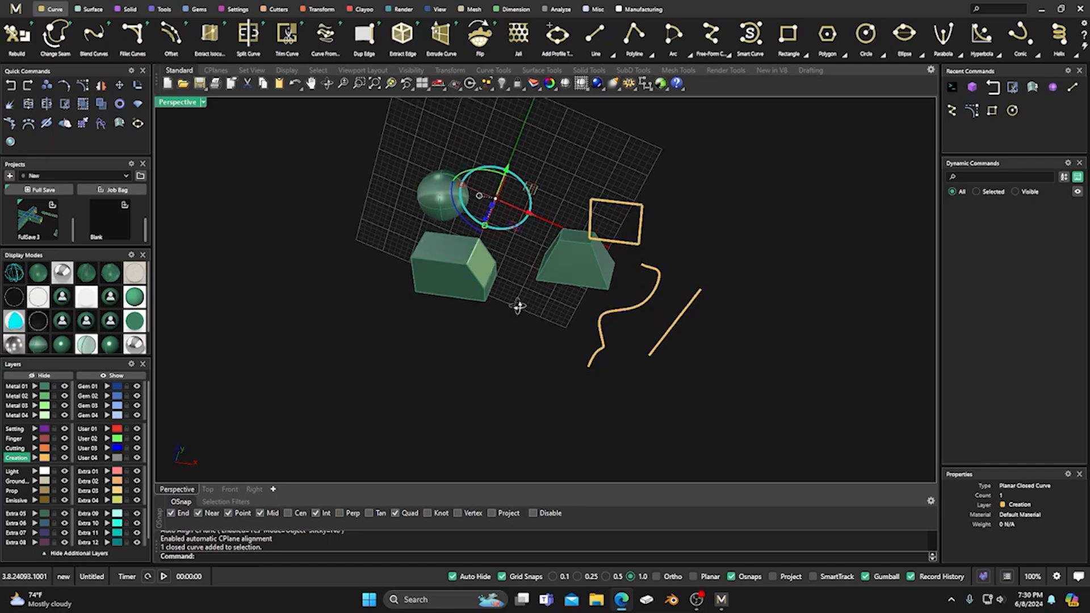
pyautogui.click(643, 179)
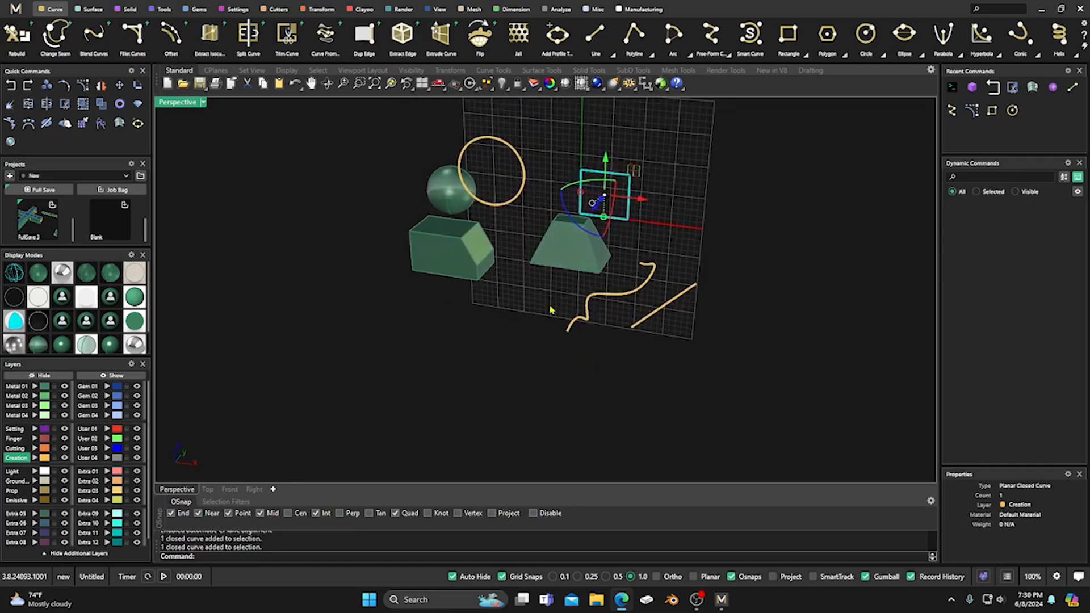
pyautogui.scroll(3, 519, 261)
pyautogui.click(448, 243)
pyautogui.click(584, 250)
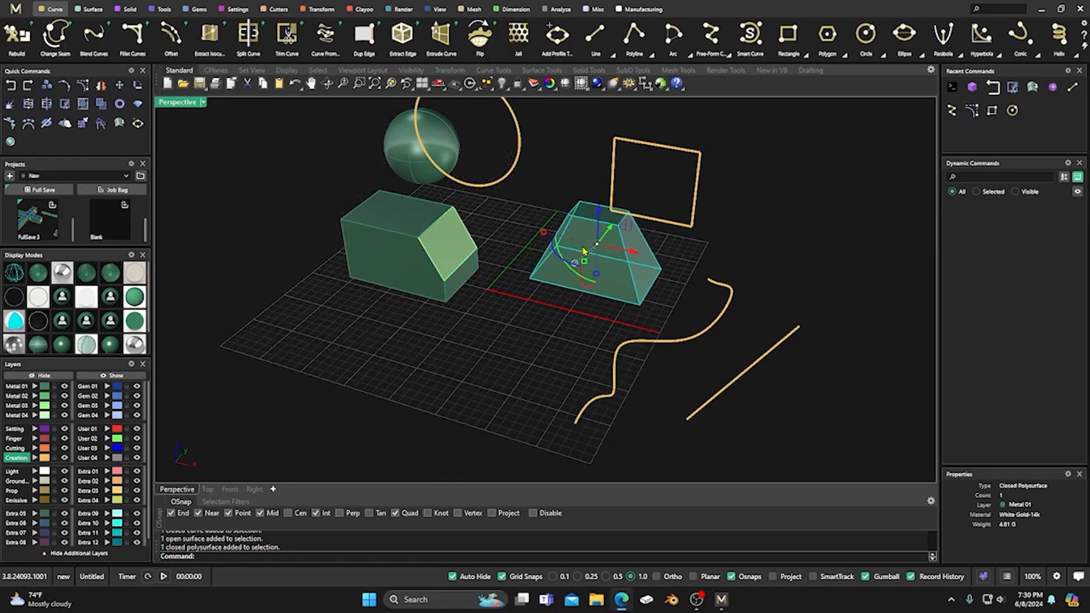
pyautogui.click(514, 296)
pyautogui.click(393, 273)
pyautogui.click(480, 301)
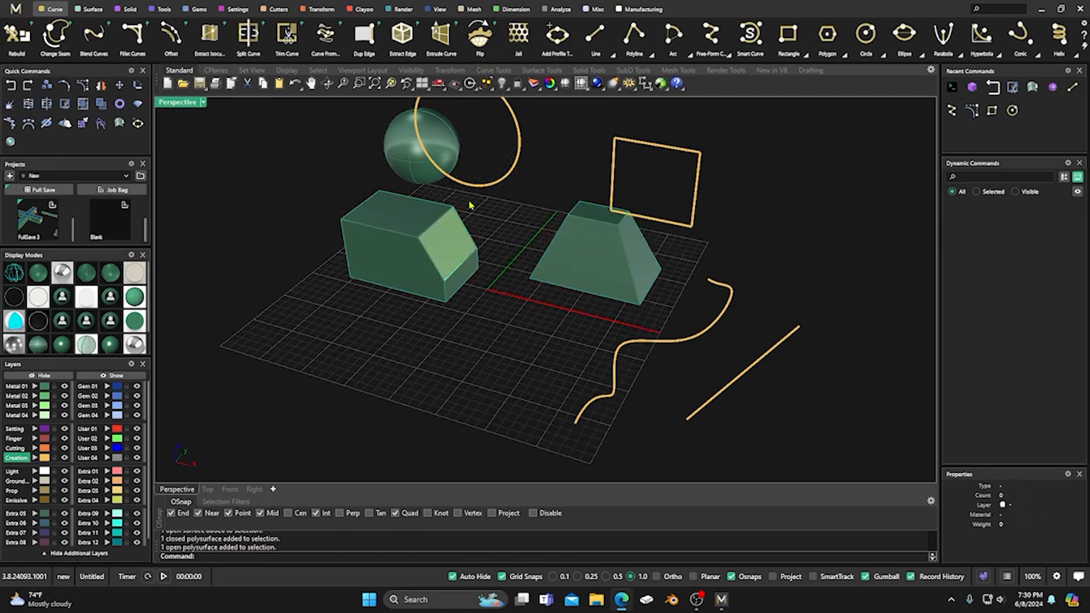
# Step: Recheck the construction plane alignment for the circle, the rectangle and the slanted capping surface, and clear the selection
pyautogui.click(483, 187)
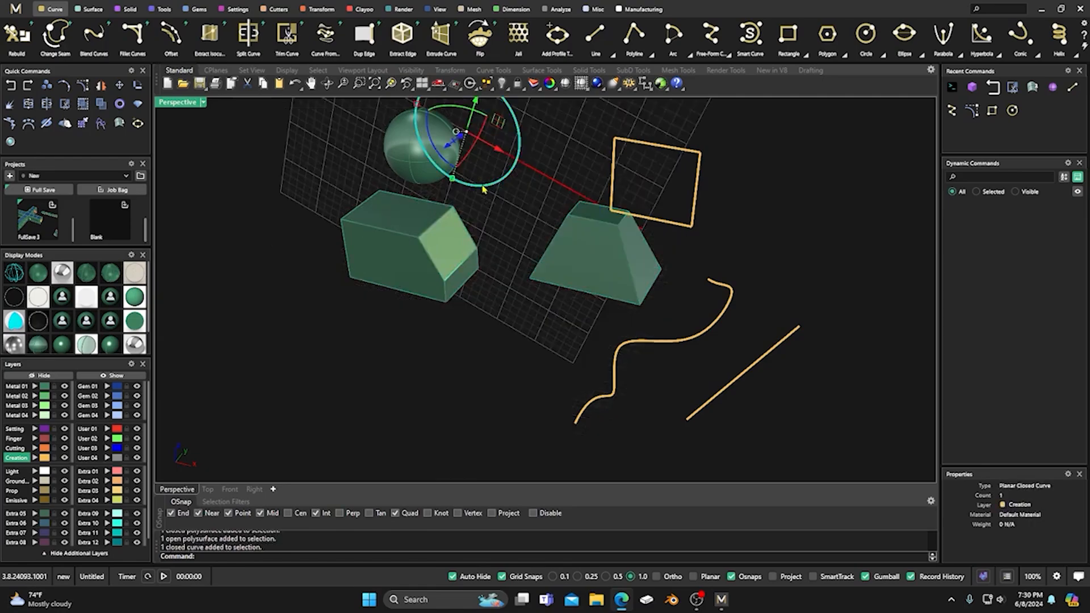
pyautogui.click(656, 148)
pyautogui.click(445, 244)
pyautogui.click(390, 328)
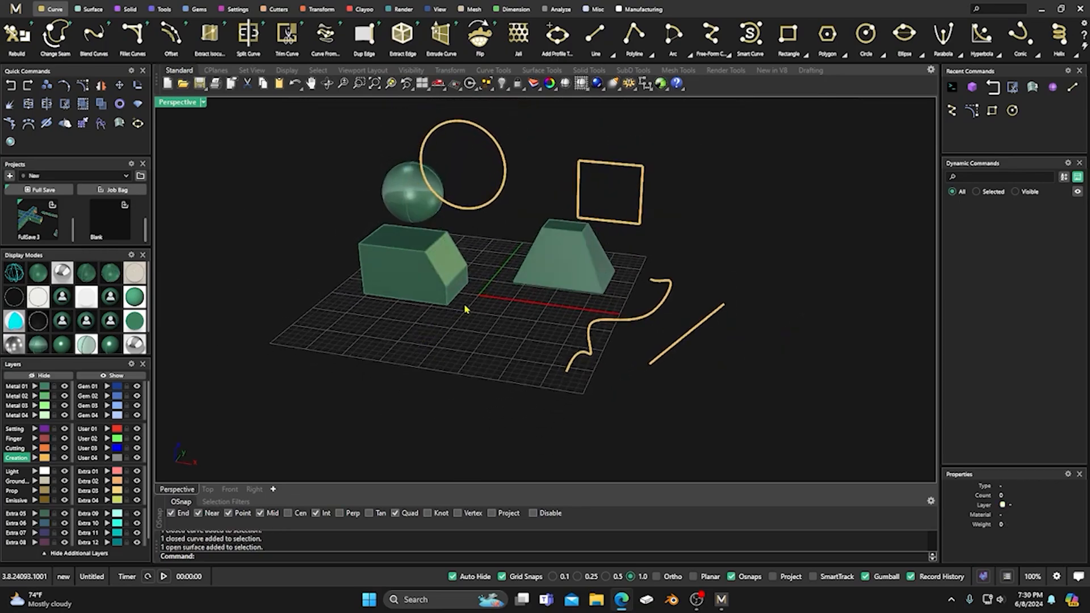
# Step: Compare the construction plane alignment of the circle and rectangle with that of the freeform curve and the straight line
pyautogui.click(507, 172)
pyautogui.click(576, 168)
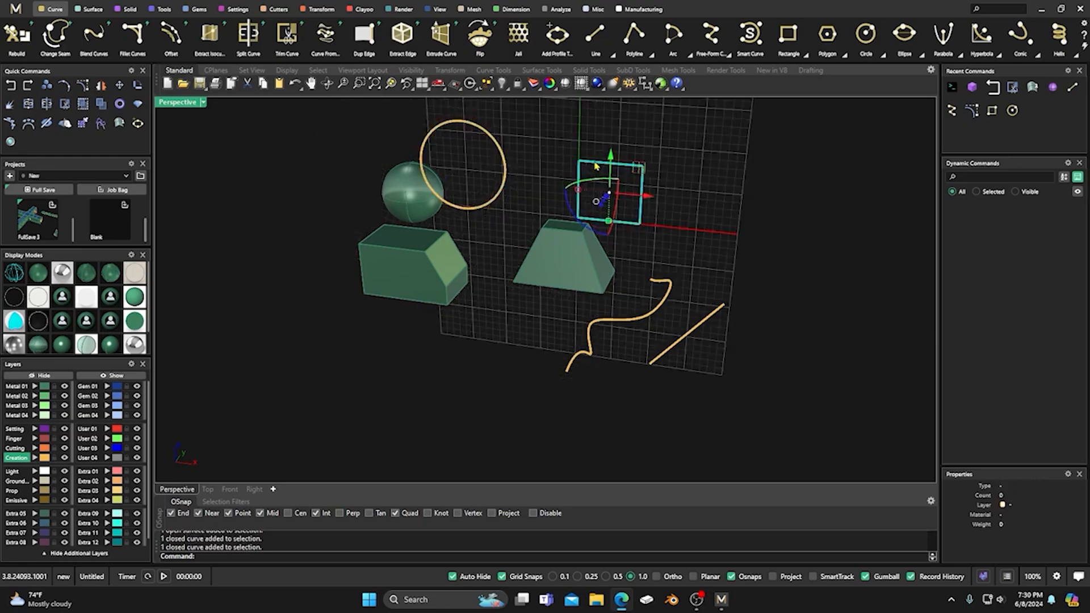
pyautogui.click(499, 273)
pyautogui.click(623, 324)
pyautogui.click(670, 346)
pyautogui.click(713, 244)
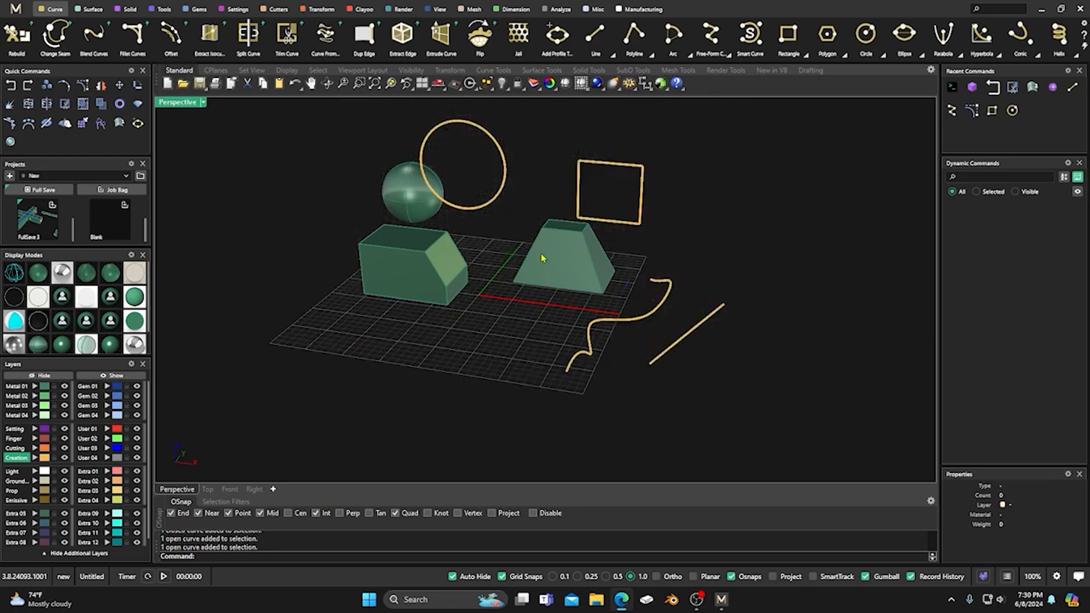
# Step: Check plane alignment on the slanted capping surface, and on the front faces of the trimmed and tapered boxes selected together
pyautogui.scroll(5, 461, 299)
pyautogui.scroll(2, 437, 267)
pyautogui.click(435, 249)
pyautogui.click(376, 350)
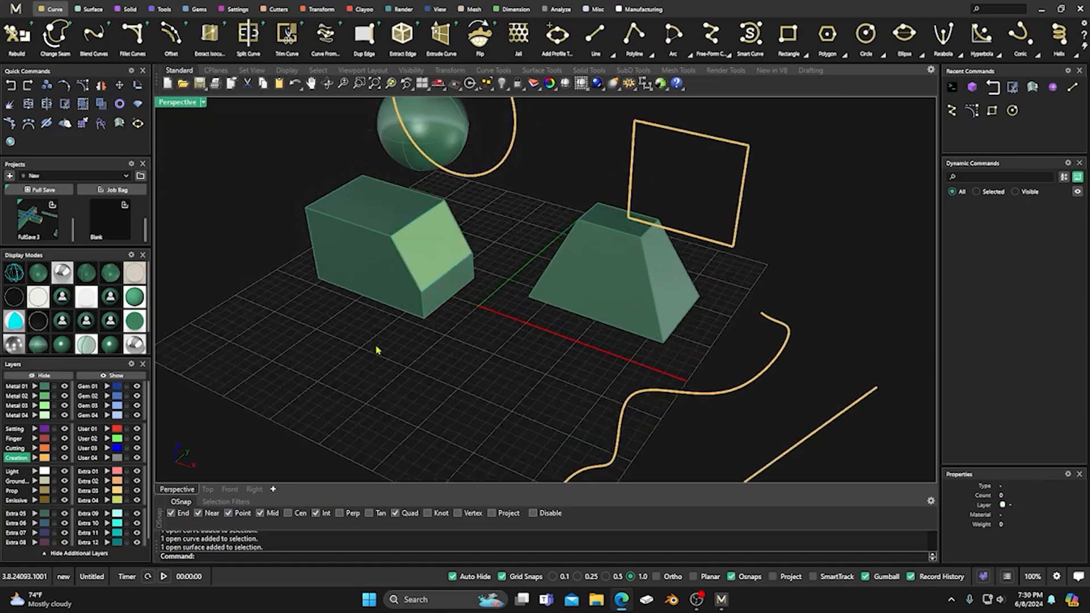
pyautogui.keyDown('ctrl'); pyautogui.keyDown('shift'); pyautogui.click(361, 271); pyautogui.keyUp('shift'); pyautogui.keyUp('ctrl')
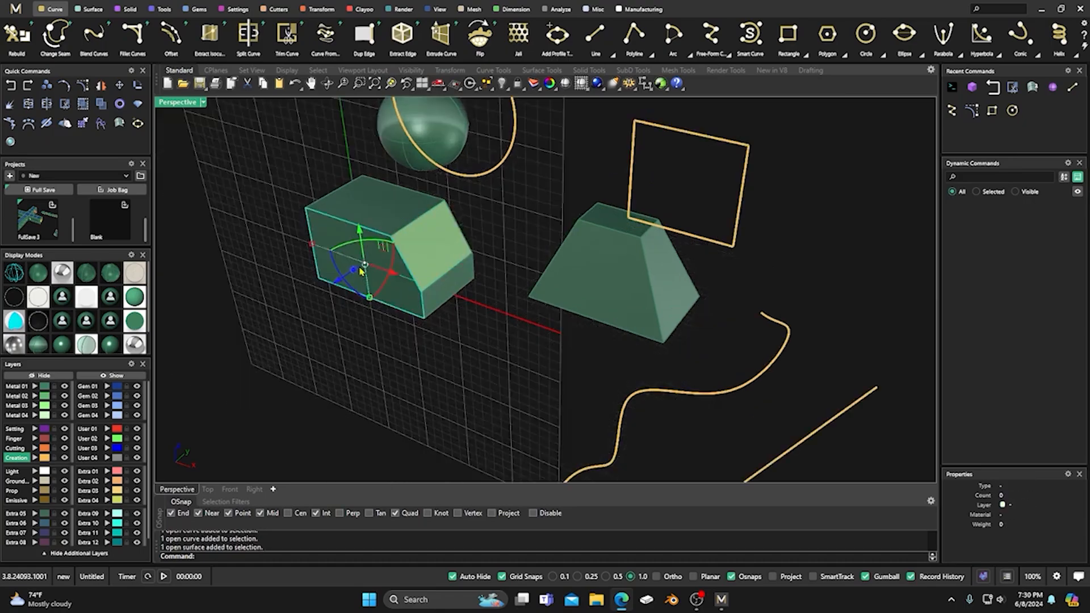
pyautogui.keyDown('ctrl'); pyautogui.keyDown('shift'); pyautogui.click(603, 283); pyautogui.keyUp('shift'); pyautogui.keyUp('ctrl')
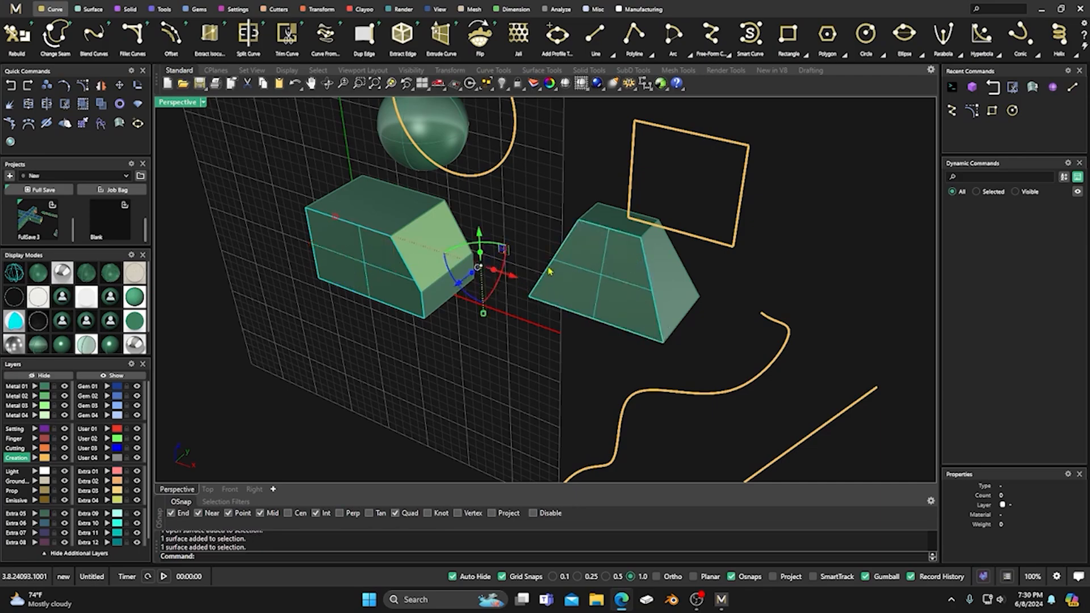
pyautogui.click(540, 201)
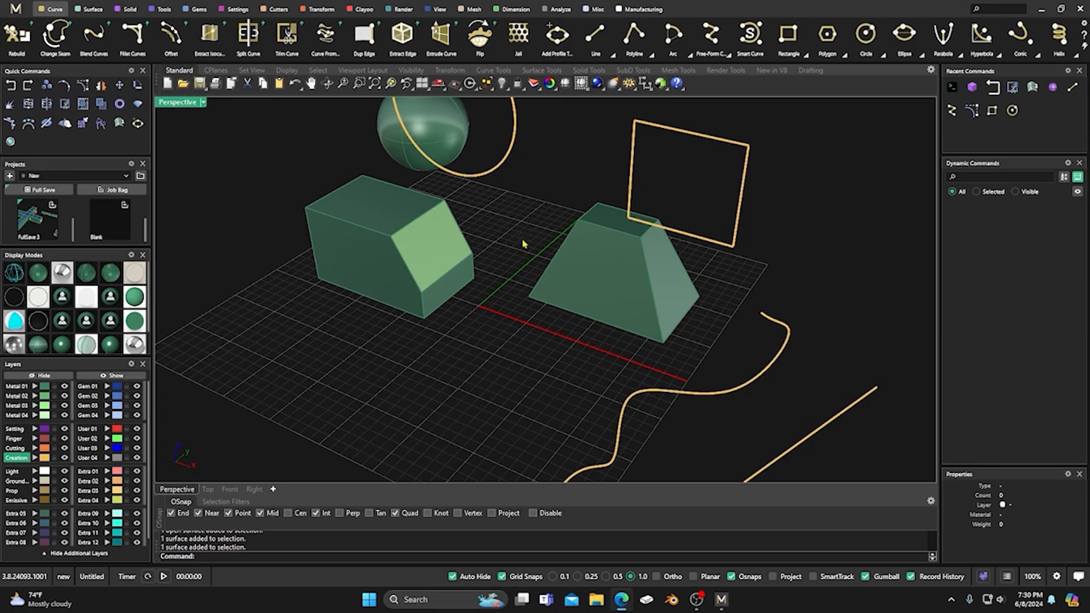
# Step: Sub-select the tapered box's front face, its top face and the trimmed box's top face one by one to check plane alignment
pyautogui.click(603, 269)
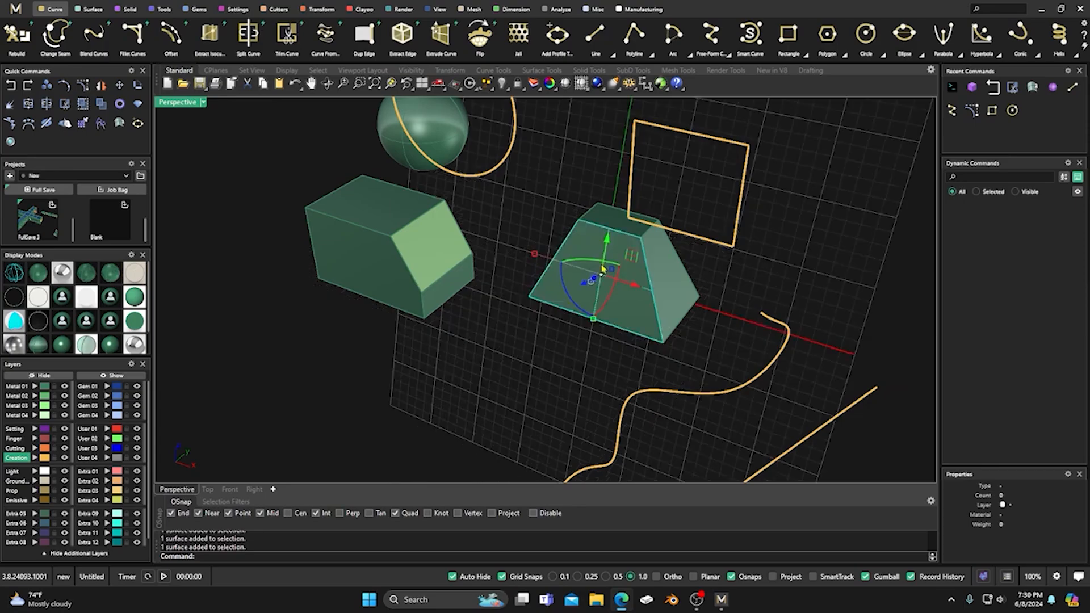
pyautogui.click(527, 220)
pyautogui.click(598, 222)
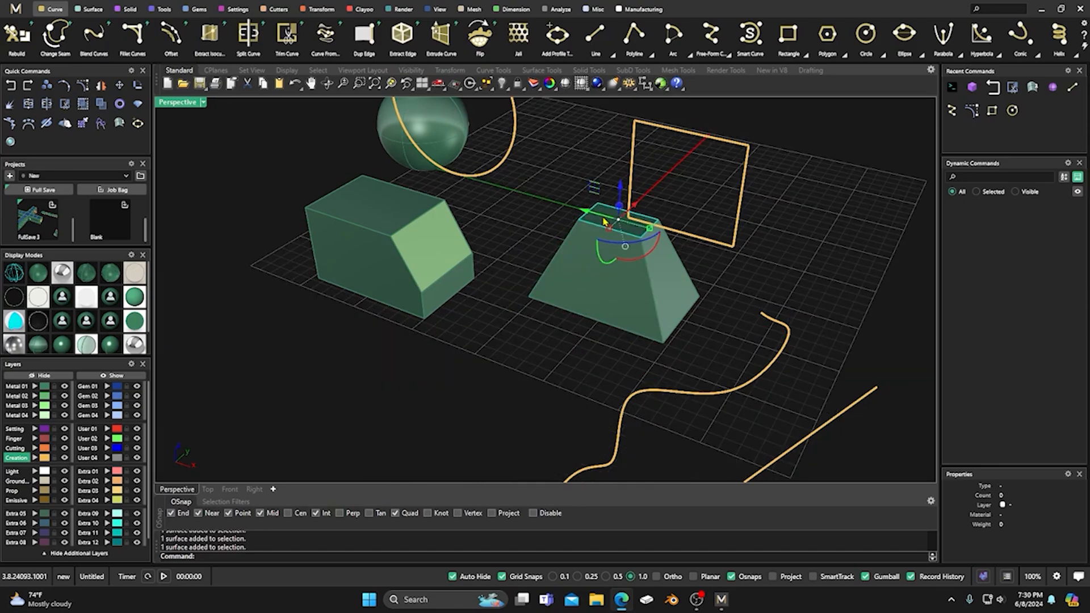
pyautogui.click(518, 222)
pyautogui.keyDown('ctrl'); pyautogui.keyDown('shift'); pyautogui.click(375, 208); pyautogui.keyUp('shift'); pyautogui.keyUp('ctrl')
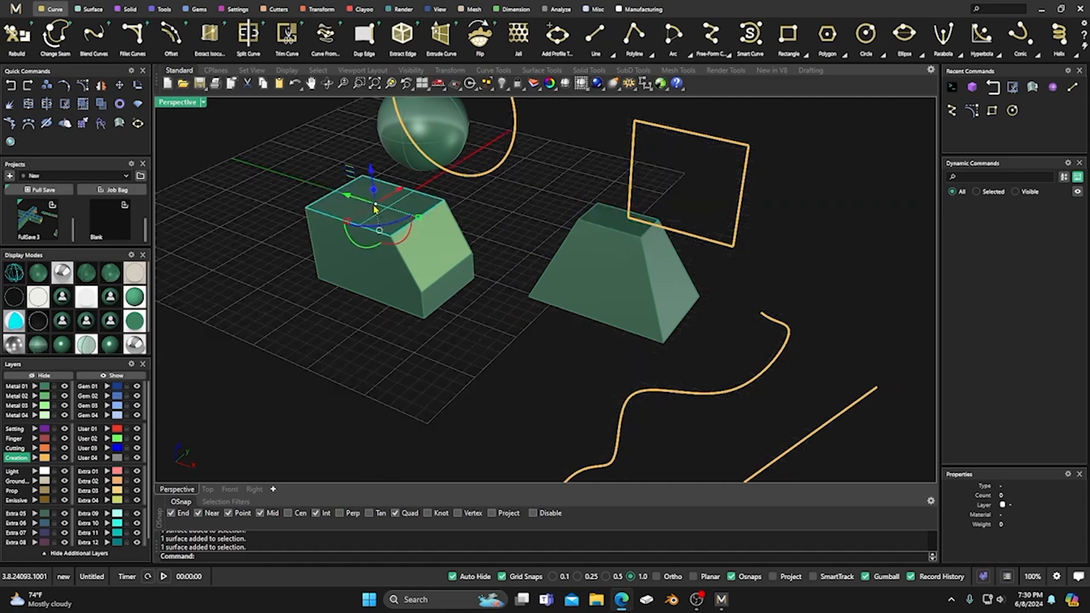
pyautogui.click(417, 353)
# Step: Rerun AutoAlignCPlane to review its options, and close it with Enabled=Yes, Mode=Object and Sticky=No
pyautogui.moveTo(419, 355); pyautogui.dragTo(462, 357, button='right')
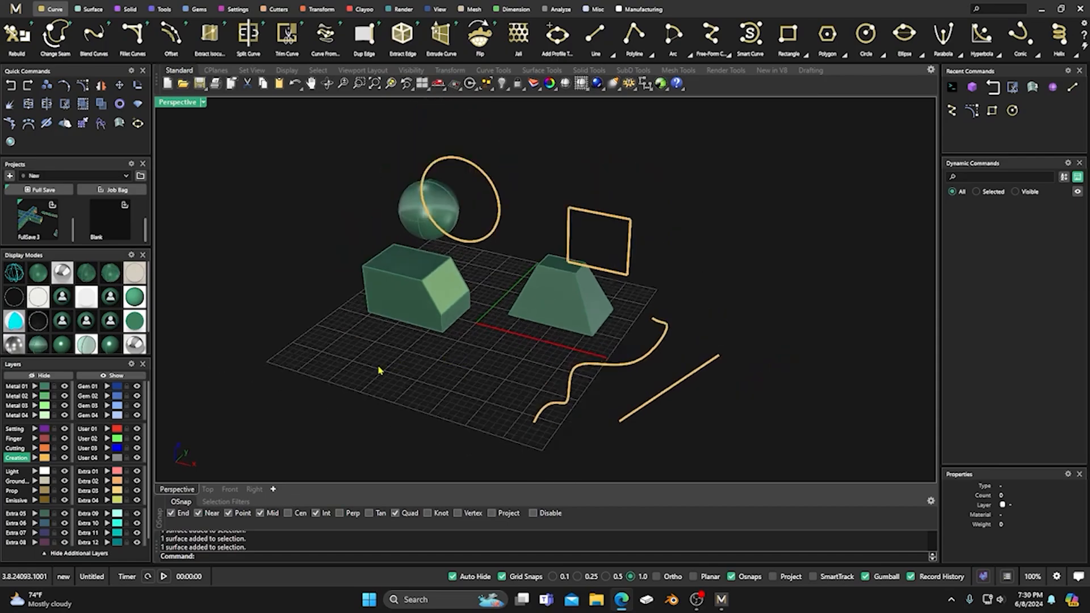
pyautogui.scroll(-2, 379, 370)
pyautogui.moveTo(377, 369); pyautogui.dragTo(392, 359, button='right')
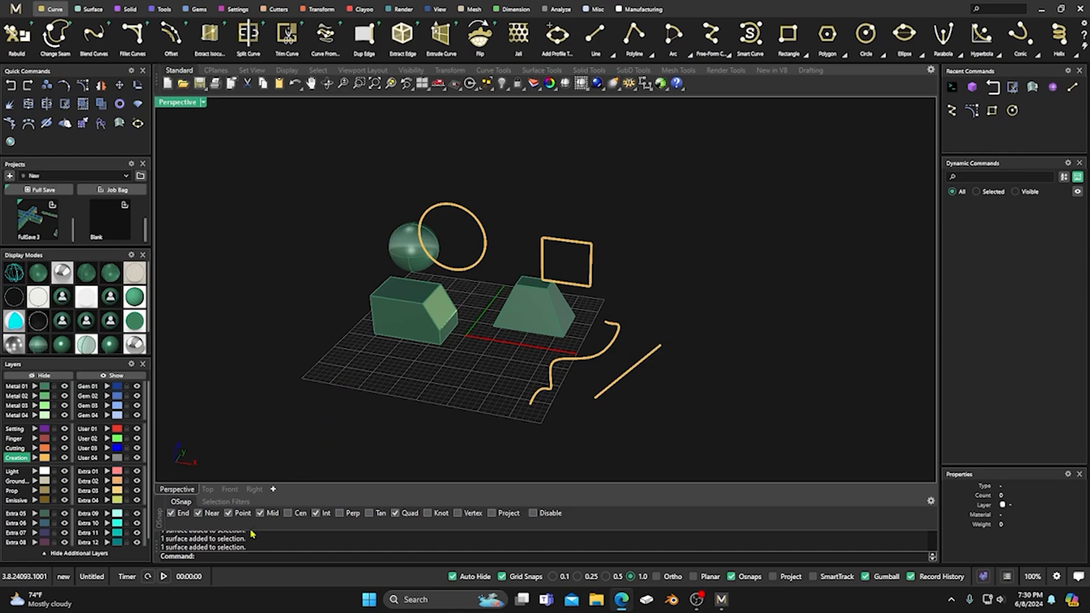
pyautogui.rightClick(210, 559)
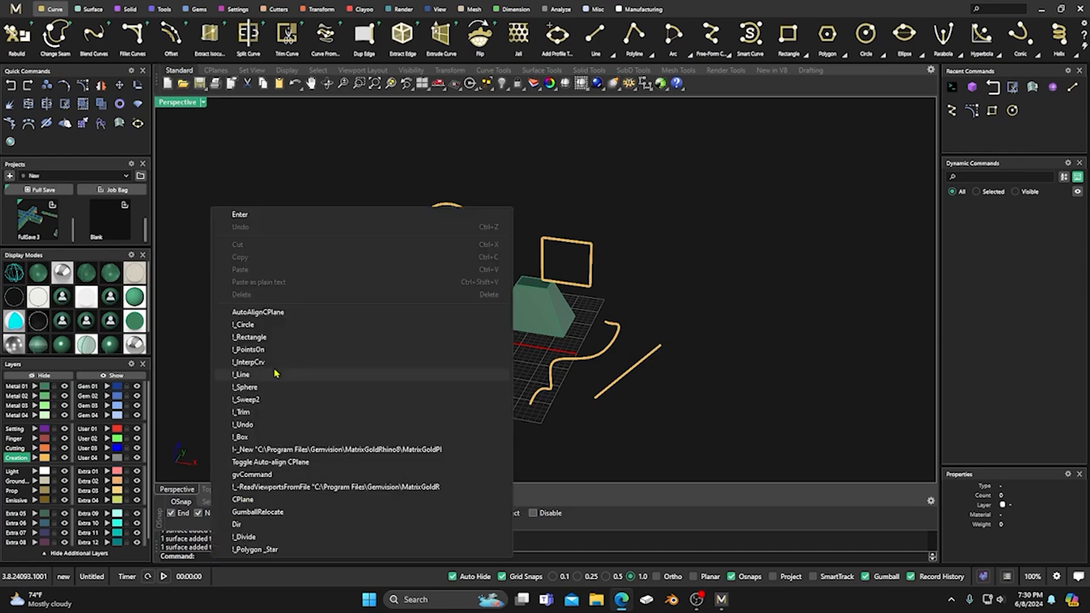
pyautogui.click(263, 313)
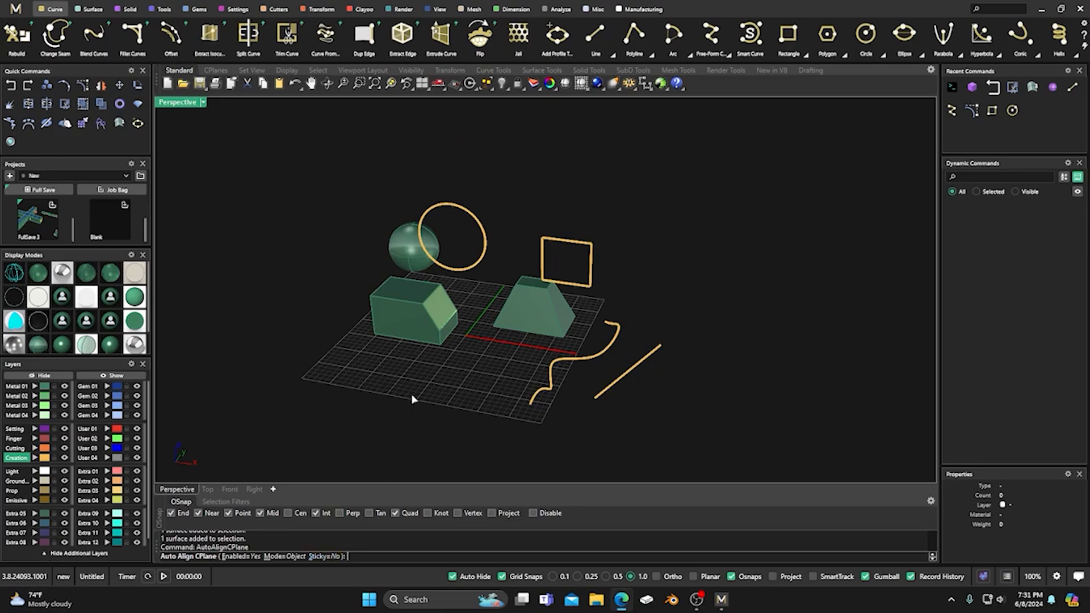
pyautogui.moveTo(438, 375); pyautogui.dragTo(372, 390, button='right')
pyautogui.rightClick(426, 388)
# Step: Select the capping surface, the tapered box's front face, the rectangle, the circle and the sphere in turn to compare plane alignment
pyautogui.click(438, 308)
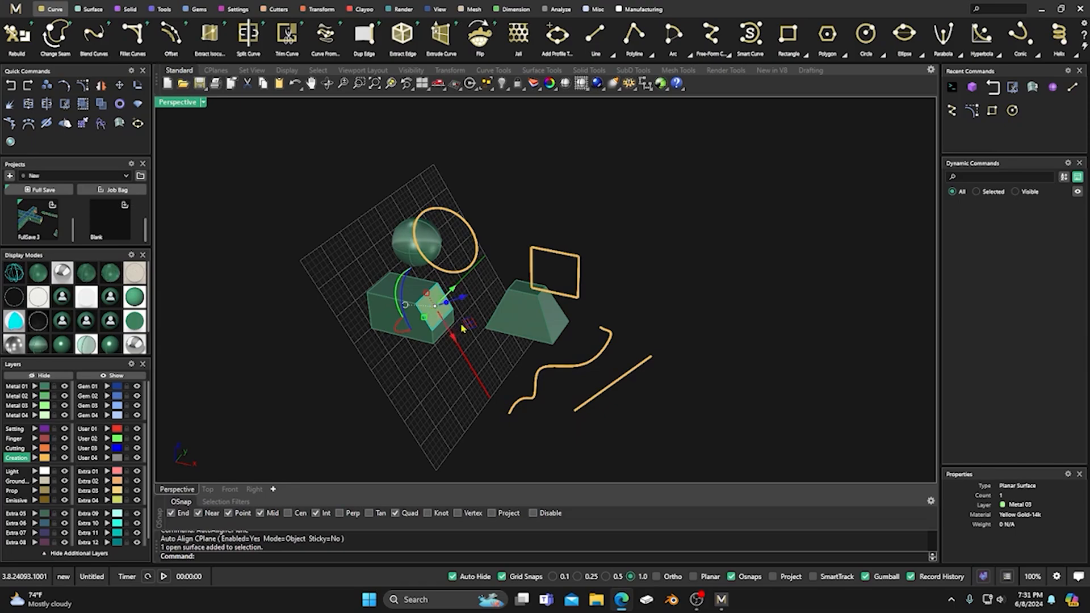
pyautogui.press('Escape')
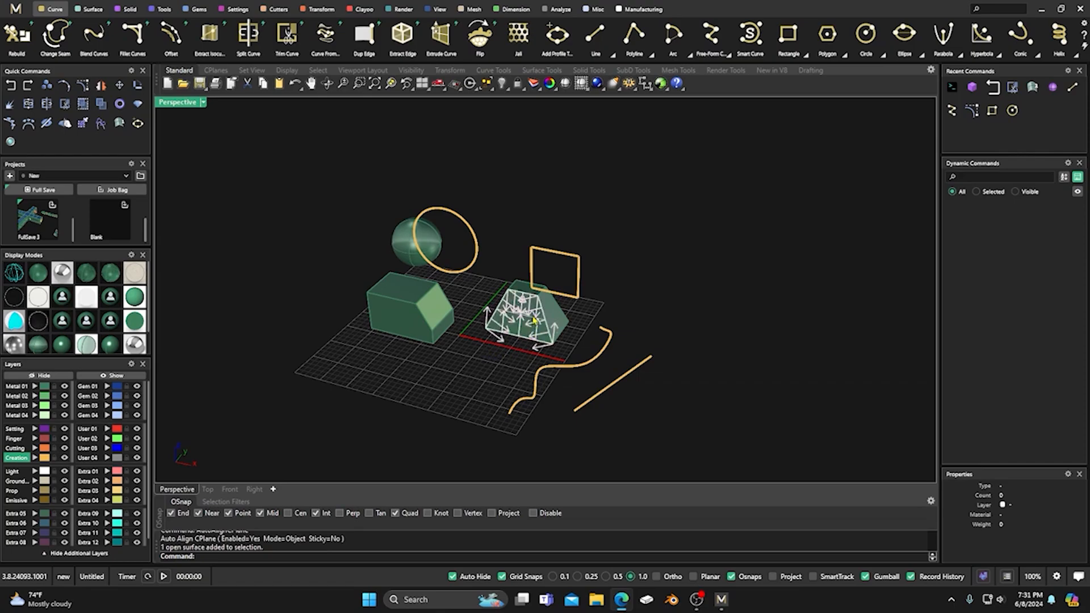
pyautogui.click(514, 343)
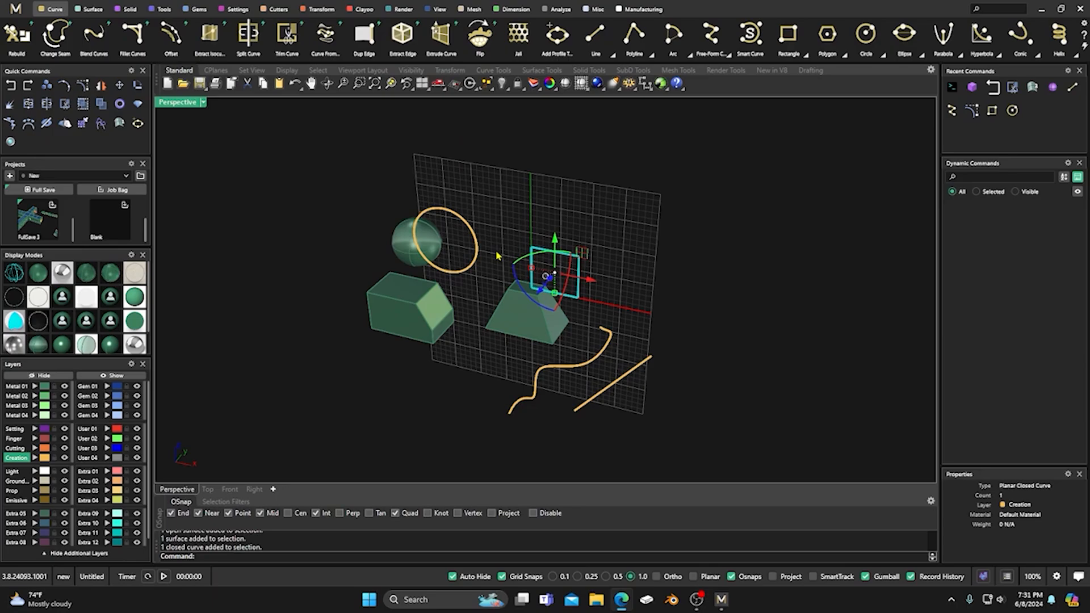
pyautogui.click(487, 226)
pyautogui.click(539, 248)
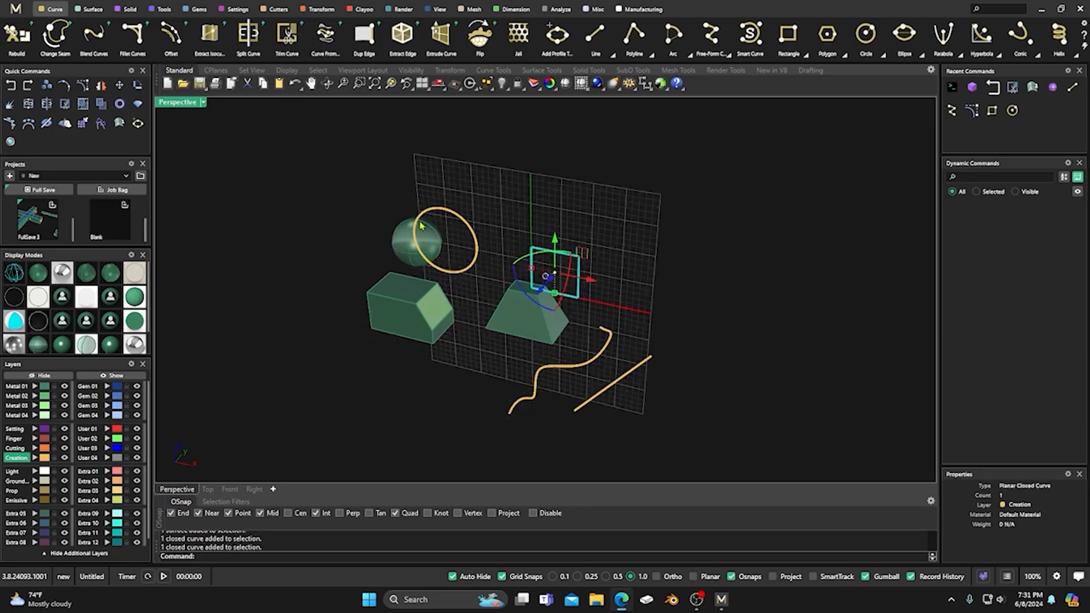
pyautogui.click(404, 239)
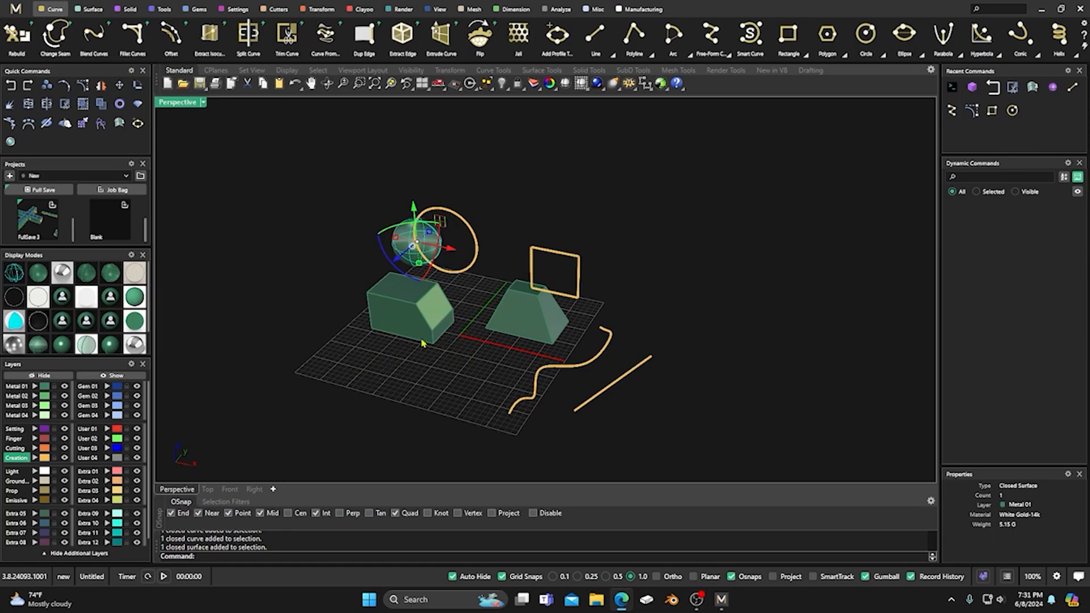
pyautogui.click(433, 312)
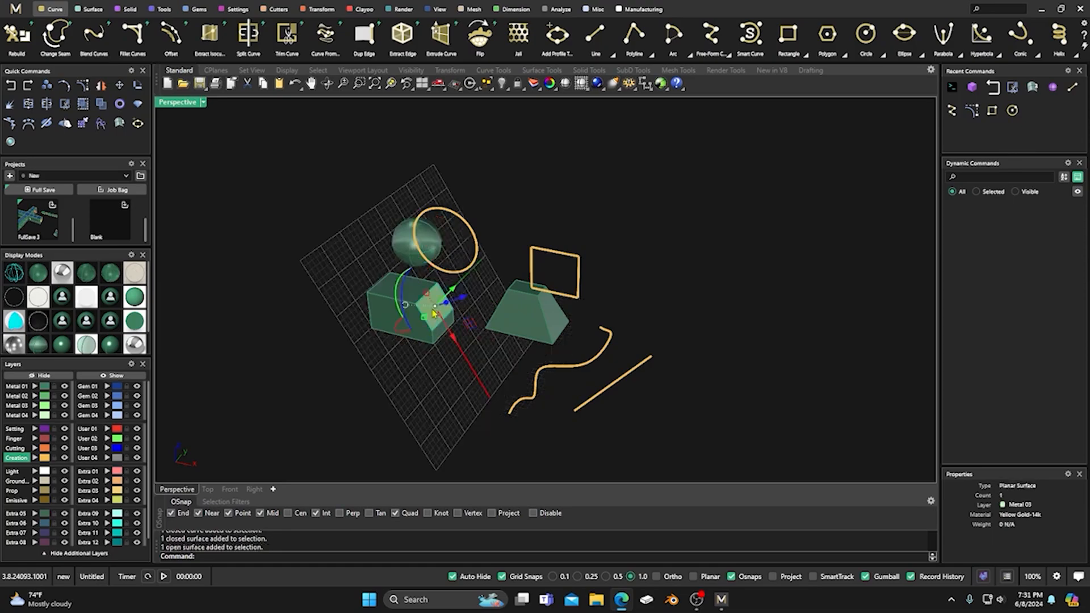
# Step: Select the whole tapered box and its front face alone in turn to compare construction plane alignment
pyautogui.click(490, 360)
pyautogui.click(503, 323)
pyautogui.click(478, 379)
pyautogui.click(525, 318)
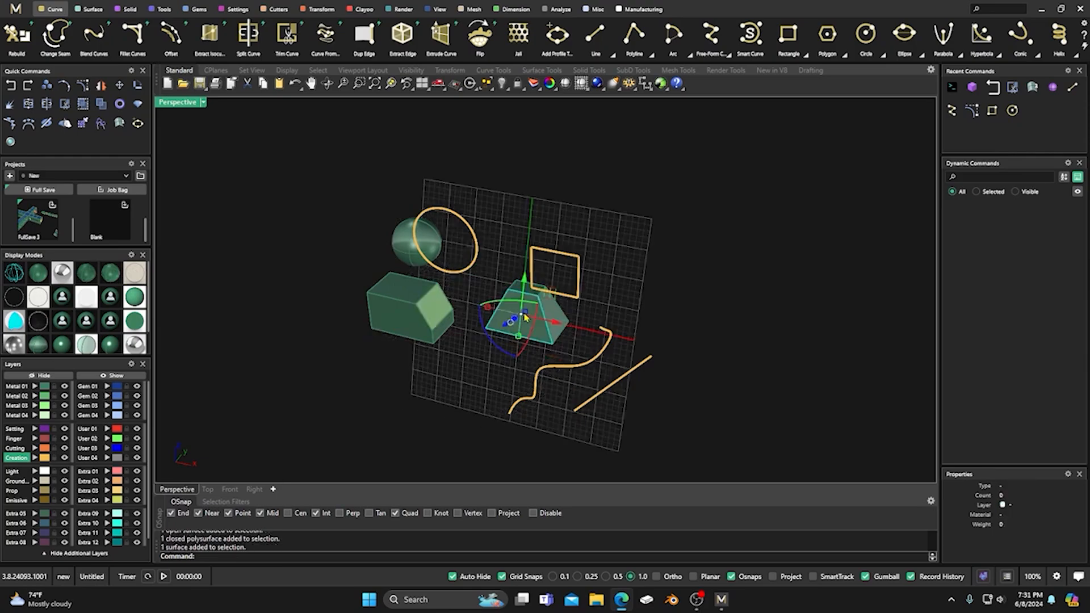
pyautogui.click(476, 359)
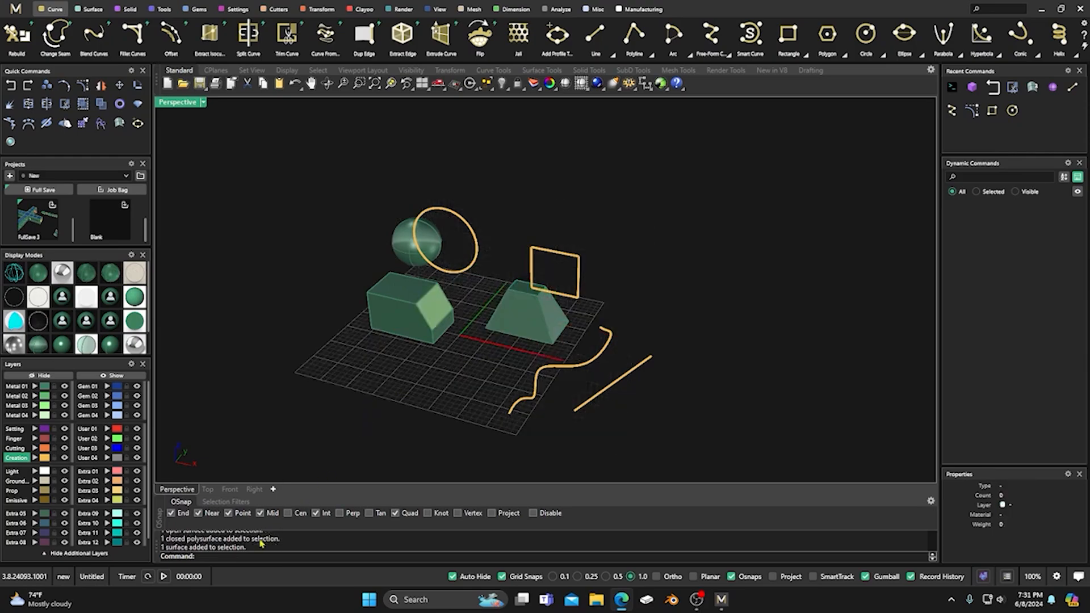
# Step: Rerun AutoAlignCPlane and set Sticky=Yes, keeping Enabled=Yes and Mode=Object
pyautogui.rightClick(215, 561)
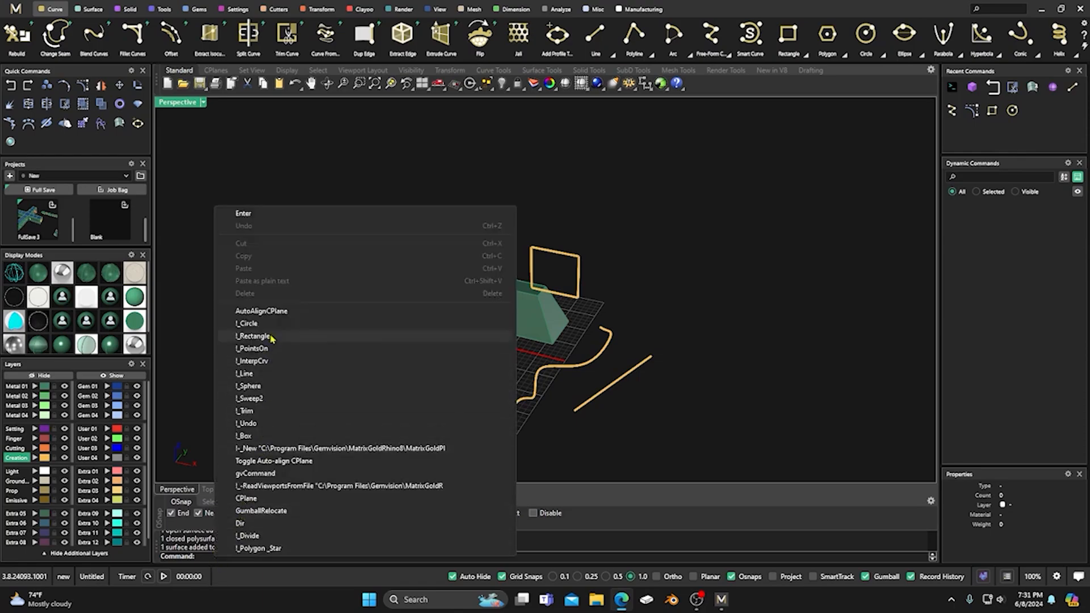
pyautogui.click(262, 311)
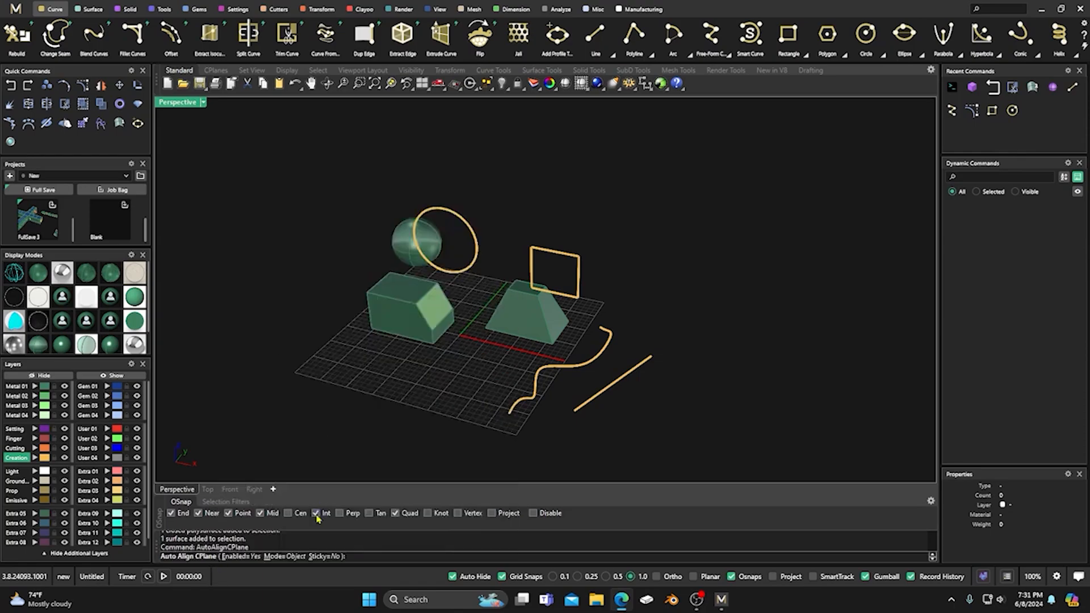
pyautogui.click(329, 556)
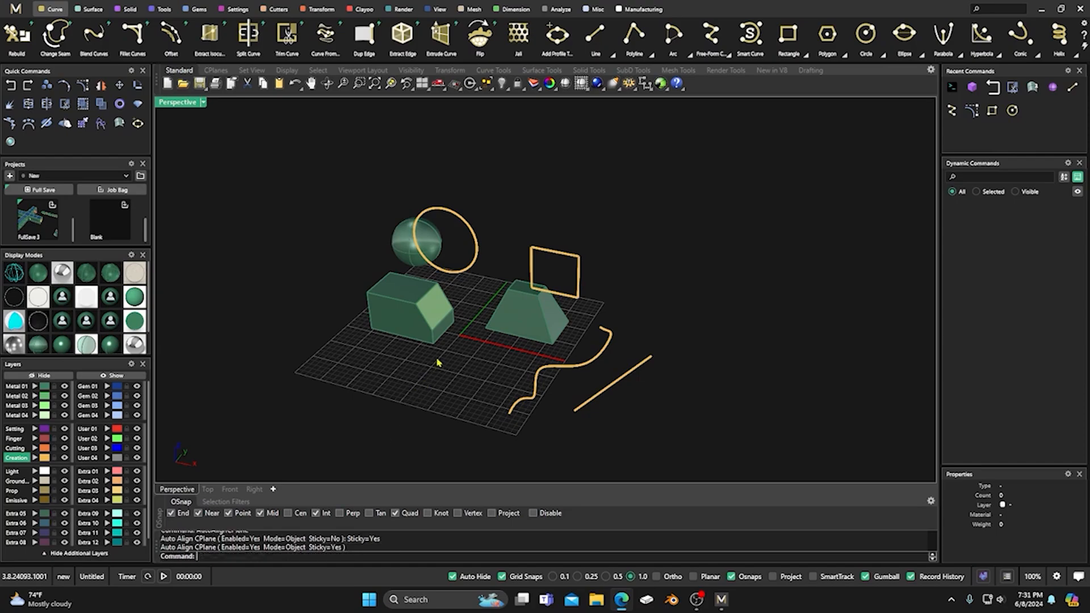
# Step: Select the slanted capping surface, tapered box, rectangle and circle in turn, clearing the selection to check the sticky plane behaviour
pyautogui.click(436, 308)
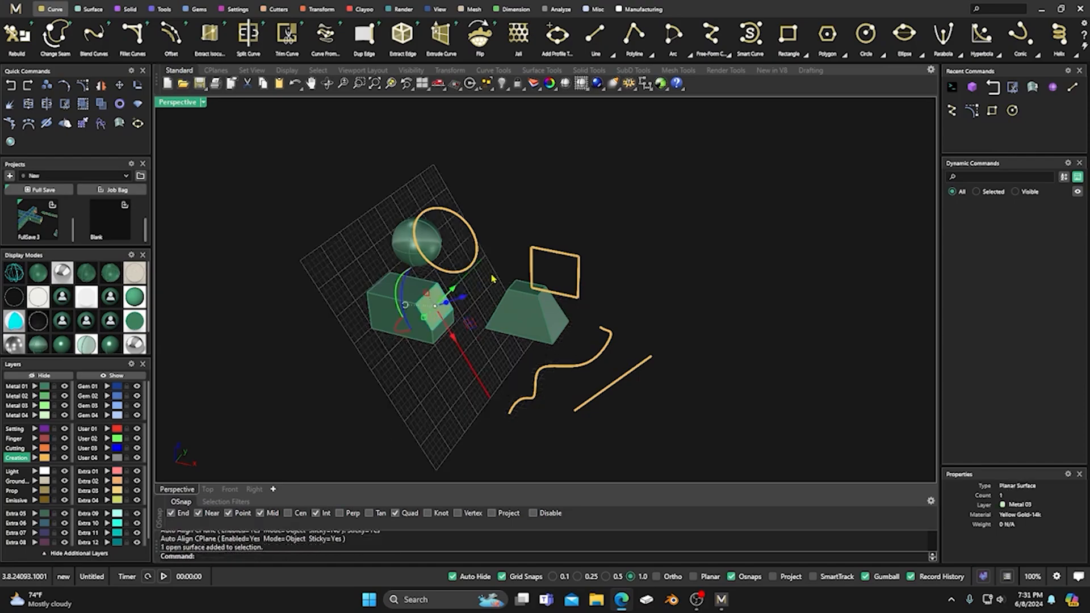
pyautogui.press('Escape')
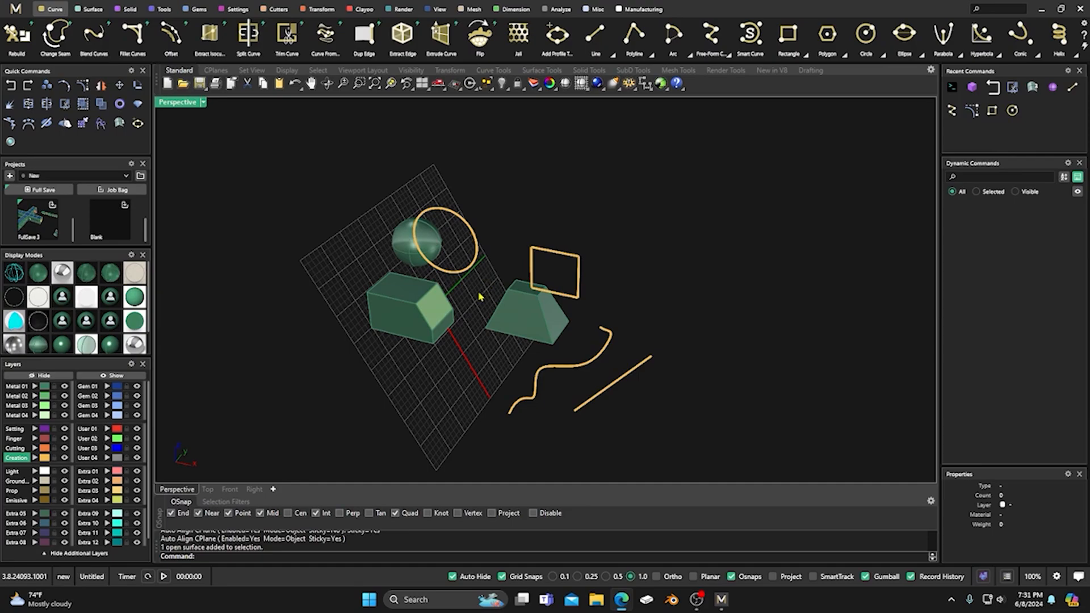
pyautogui.click(520, 316)
pyautogui.click(555, 258)
pyautogui.click(470, 228)
pyautogui.click(522, 215)
# Step: Switch the selection from the rectangle and circle to the capping surface and the tapered box's front face to compare sticky alignment
pyautogui.click(541, 251)
pyautogui.click(472, 229)
pyautogui.click(462, 314)
pyautogui.click(436, 306)
pyautogui.click(520, 329)
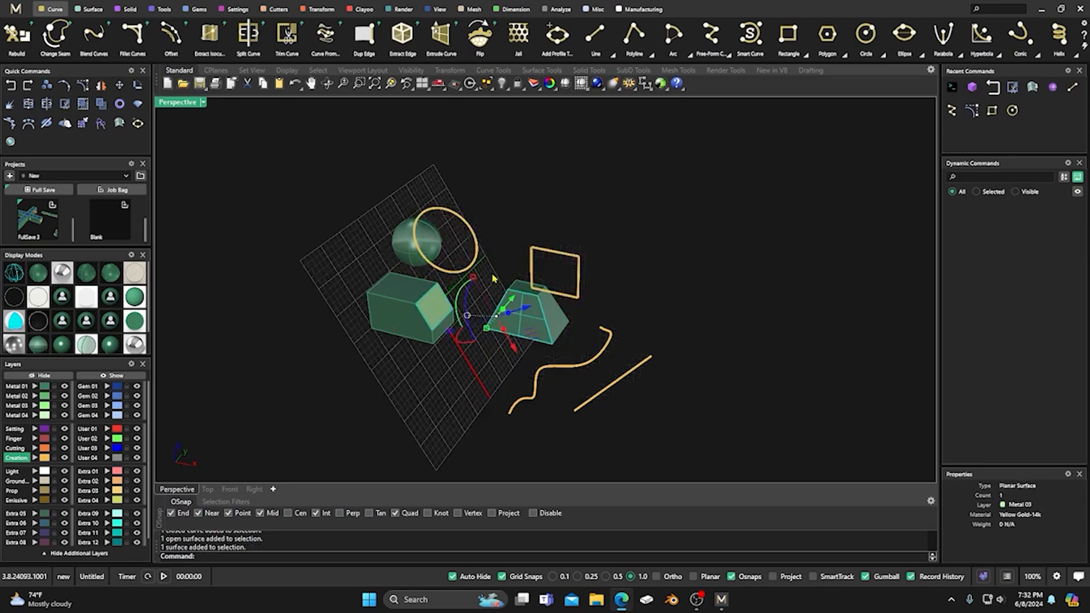
pyautogui.click(456, 377)
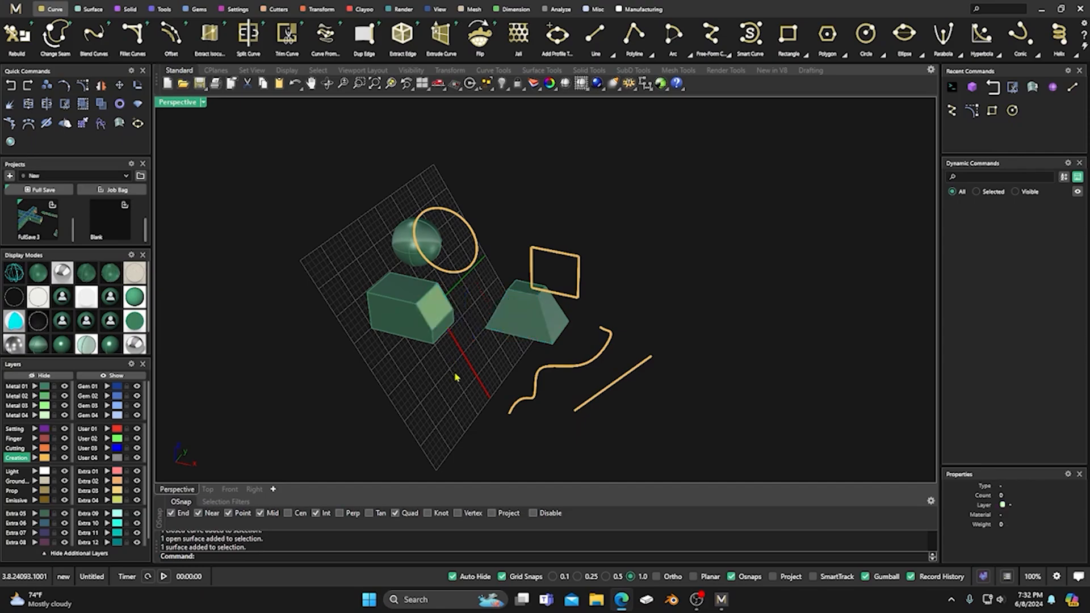
pyautogui.click(515, 316)
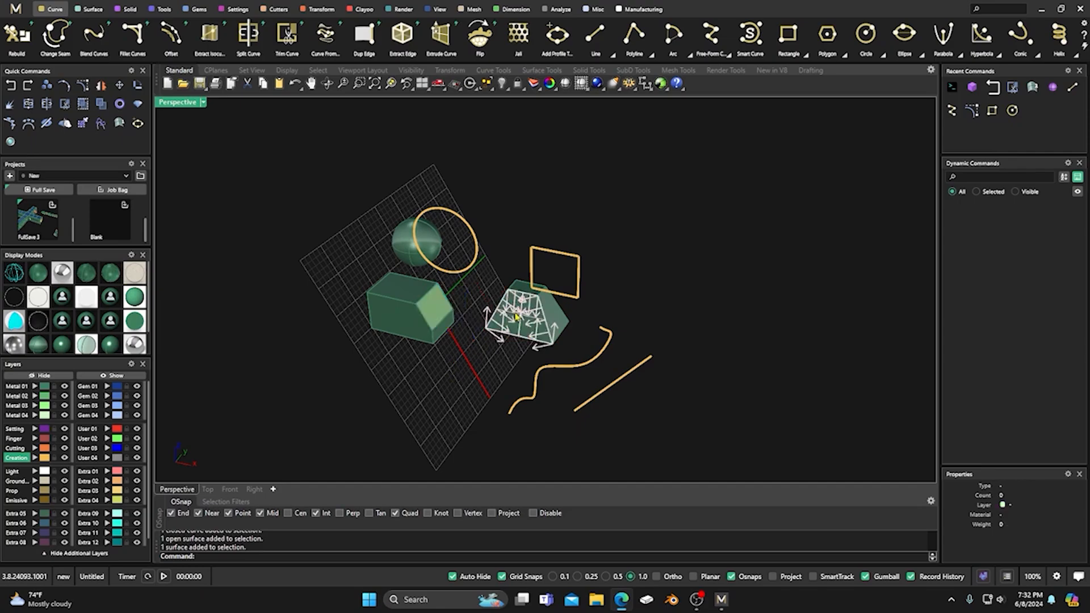
pyautogui.click(450, 375)
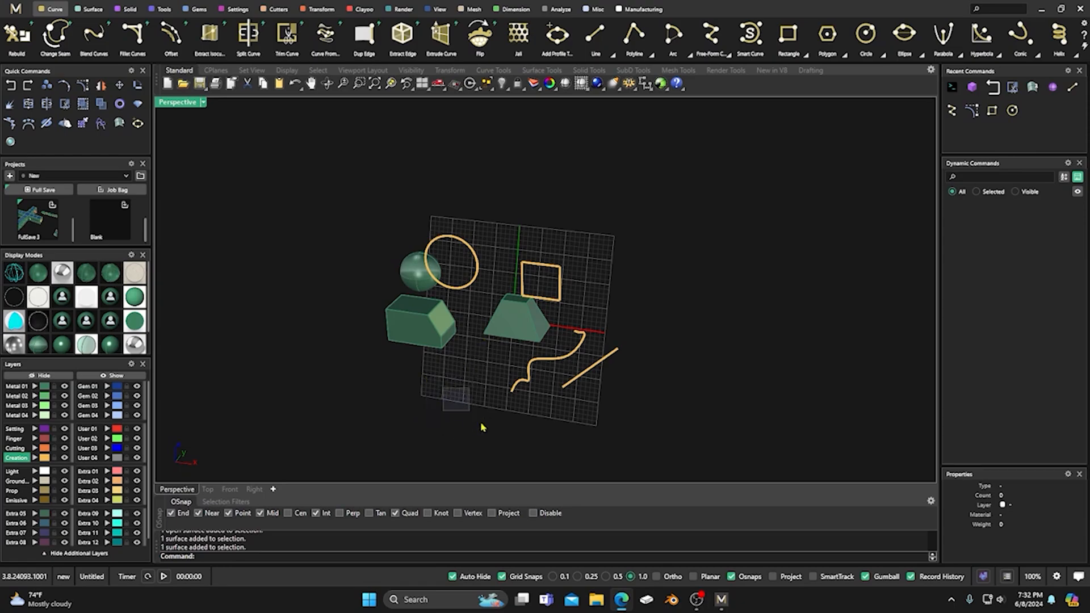
# Step: Select and deselect the capping surface and the rectangle in turn to check which plane stays active
pyautogui.click(446, 326)
pyautogui.click(464, 392)
pyautogui.moveTo(470, 390); pyautogui.dragTo(491, 413)
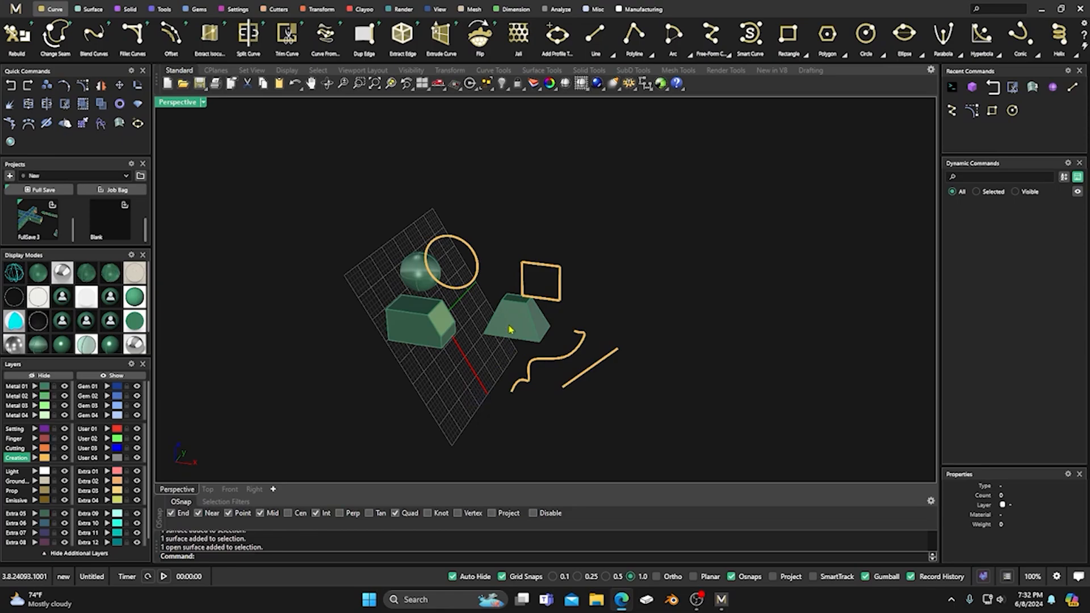
pyautogui.click(536, 267)
pyautogui.click(460, 368)
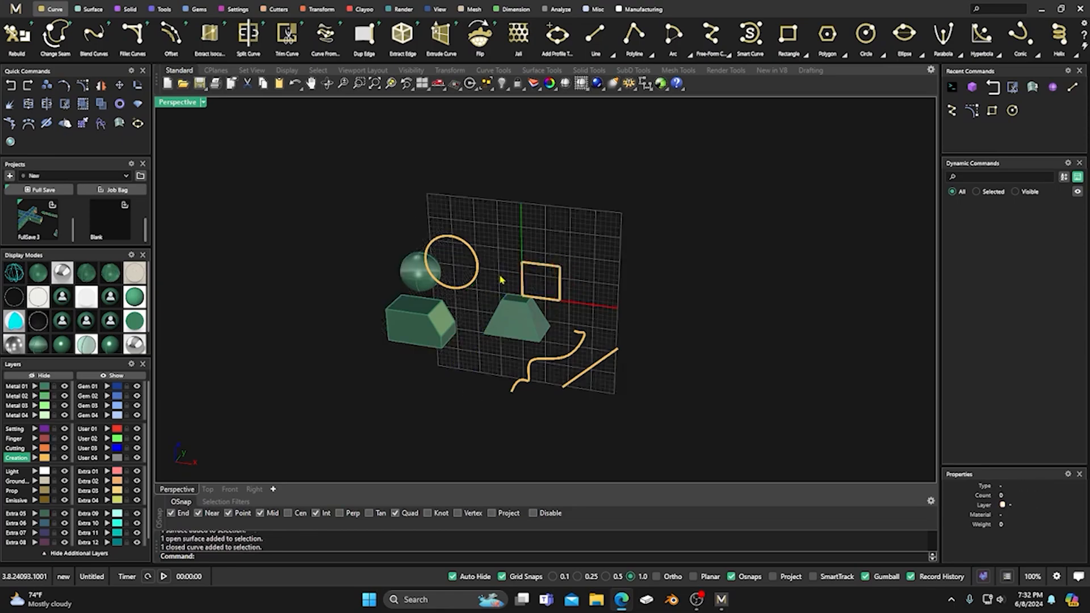
# Step: Alternate the selection between the rectangle and the circle to compare the planes of the two planar curves
pyautogui.click(535, 267)
pyautogui.click(472, 251)
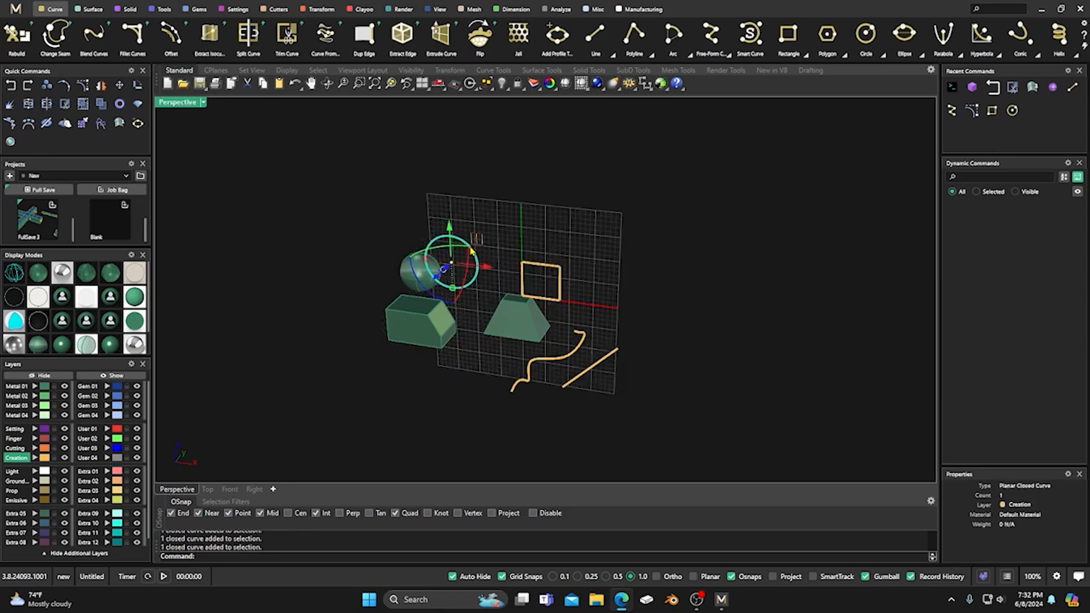
pyautogui.click(543, 269)
pyautogui.click(468, 248)
pyautogui.click(513, 233)
pyautogui.click(538, 264)
pyautogui.click(470, 247)
pyautogui.click(541, 266)
pyautogui.click(520, 235)
# Step: Move the circle away from its original position with the gumball and deselect it
pyautogui.moveTo(565, 342)
pyautogui.mouseDown(button='right')
pyautogui.moveTo(433, 330)
pyautogui.moveTo(444, 317)
pyautogui.moveTo(555, 356)
pyautogui.mouseUp(button='right')
pyautogui.click(470, 278)
pyautogui.moveTo(438, 286); pyautogui.dragTo(481, 267)
pyautogui.click(501, 259)
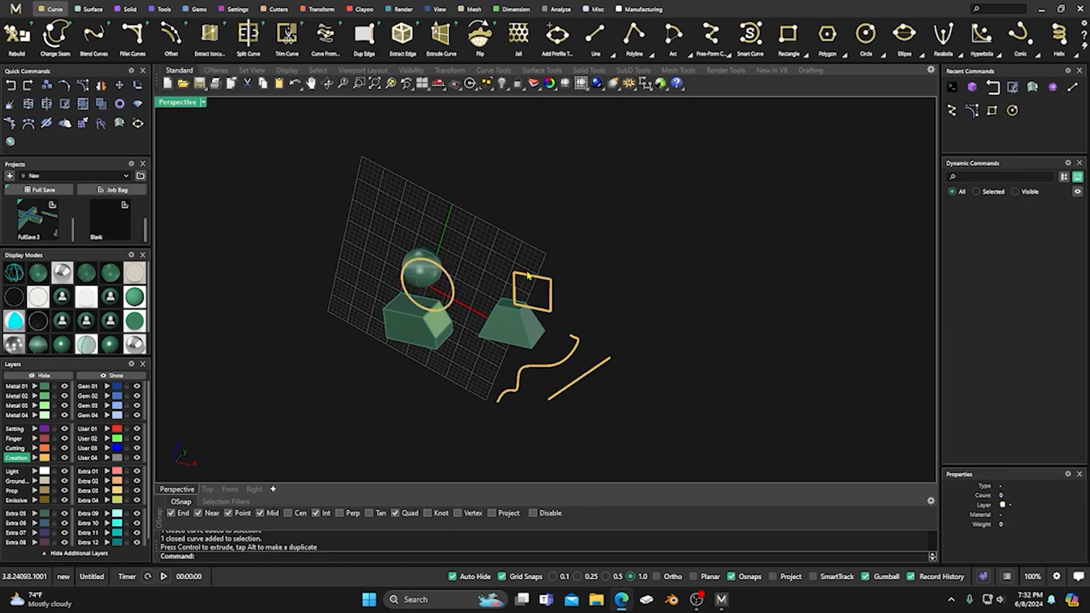
# Step: Select the rectangle and the moved circle in turn to check their plane alignment
pyautogui.click(529, 275)
pyautogui.click(454, 284)
pyautogui.click(465, 347)
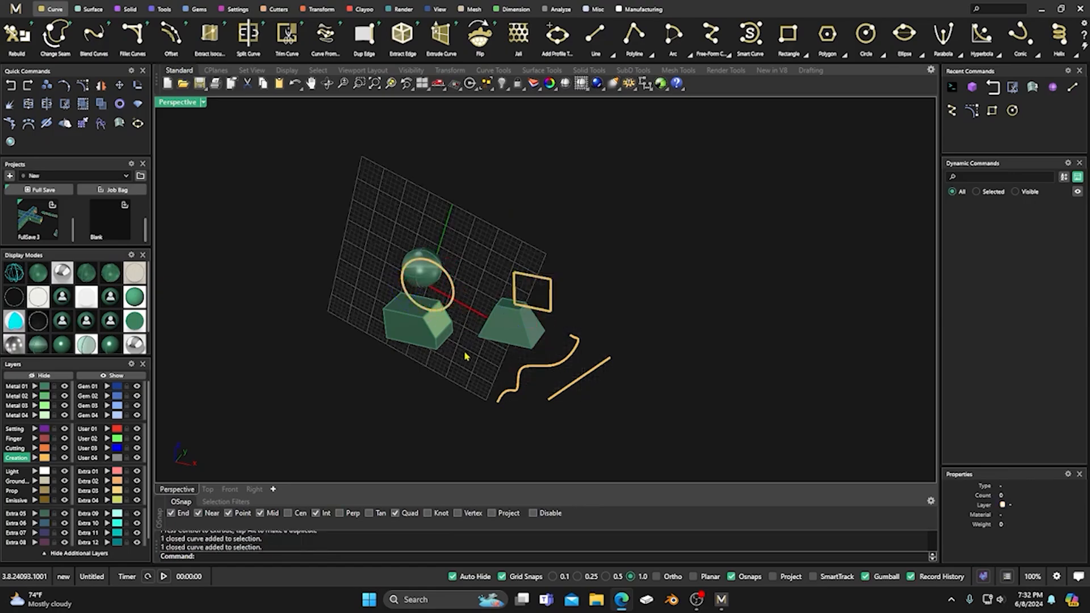
# Step: Undo the last move of the circle
pyautogui.scroll(5, 458, 353)
pyautogui.moveTo(458, 355); pyautogui.dragTo(490, 355, button='right')
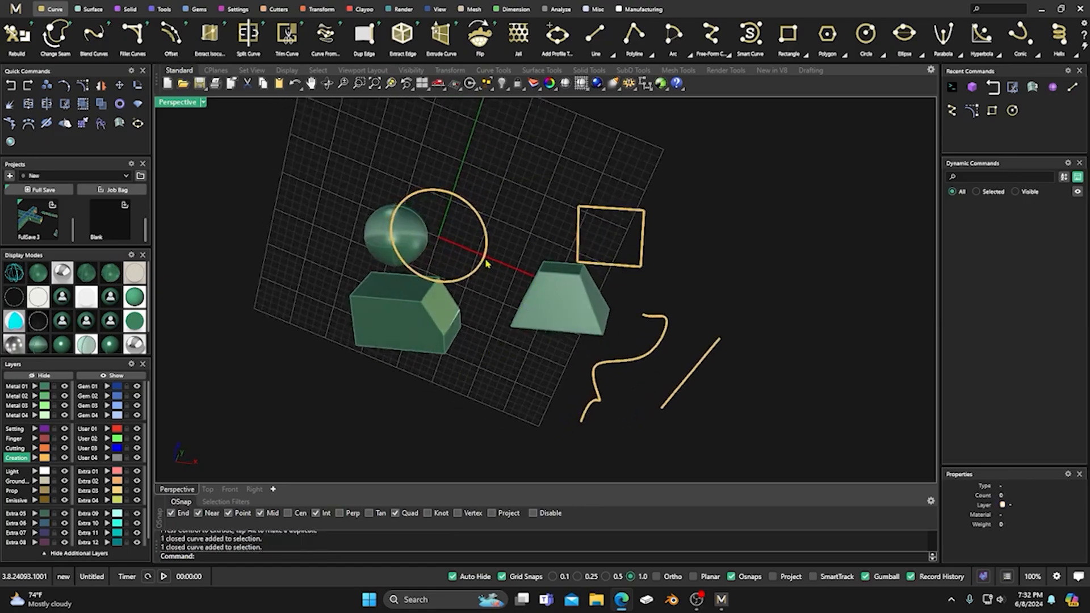
pyautogui.click(11, 85)
# Step: Switch between the restored circle and the rectangle to check the plane change, ending with nothing selected
pyautogui.click(488, 168)
pyautogui.click(589, 216)
pyautogui.click(497, 189)
pyautogui.click(588, 211)
pyautogui.click(497, 191)
pyautogui.click(522, 174)
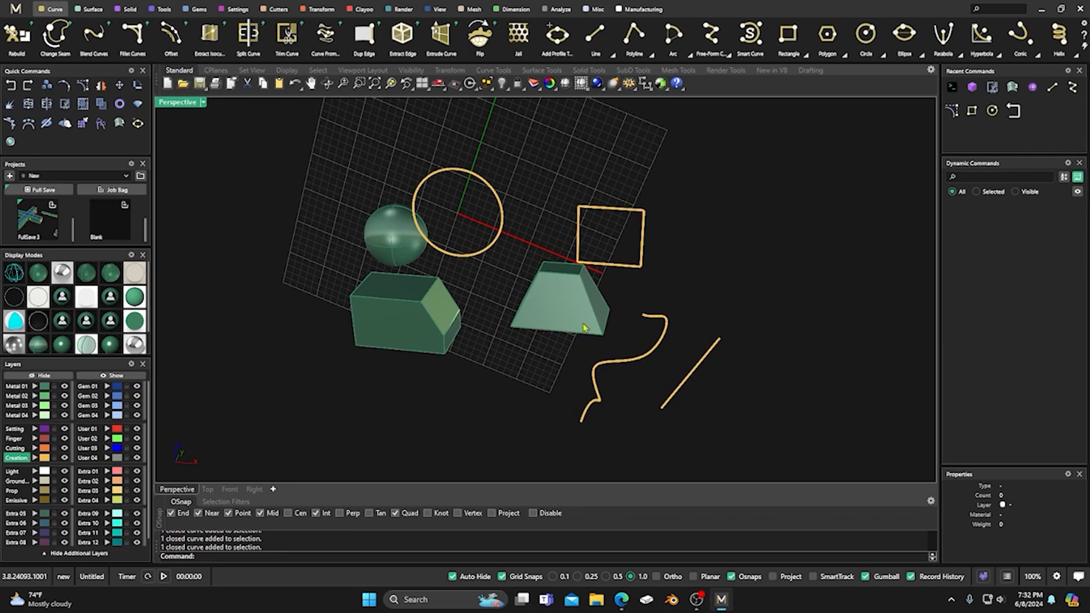
# Step: Select the straight line, the capping surface and the trimmed box's front face in turn to check sticky plane alignment
pyautogui.click(692, 379)
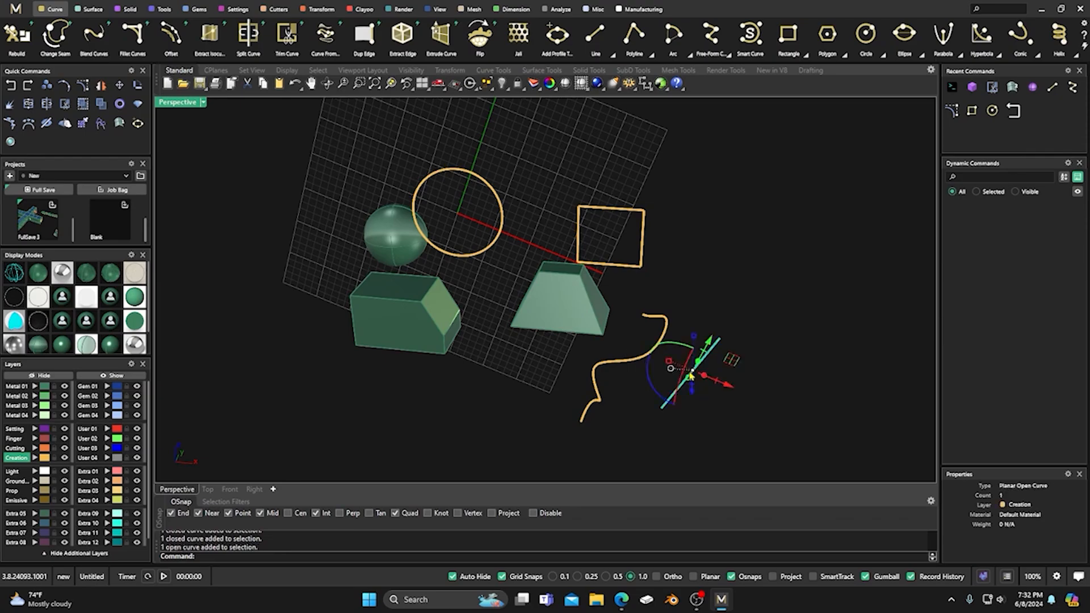
pyautogui.click(436, 309)
pyautogui.click(379, 321)
pyautogui.click(417, 403)
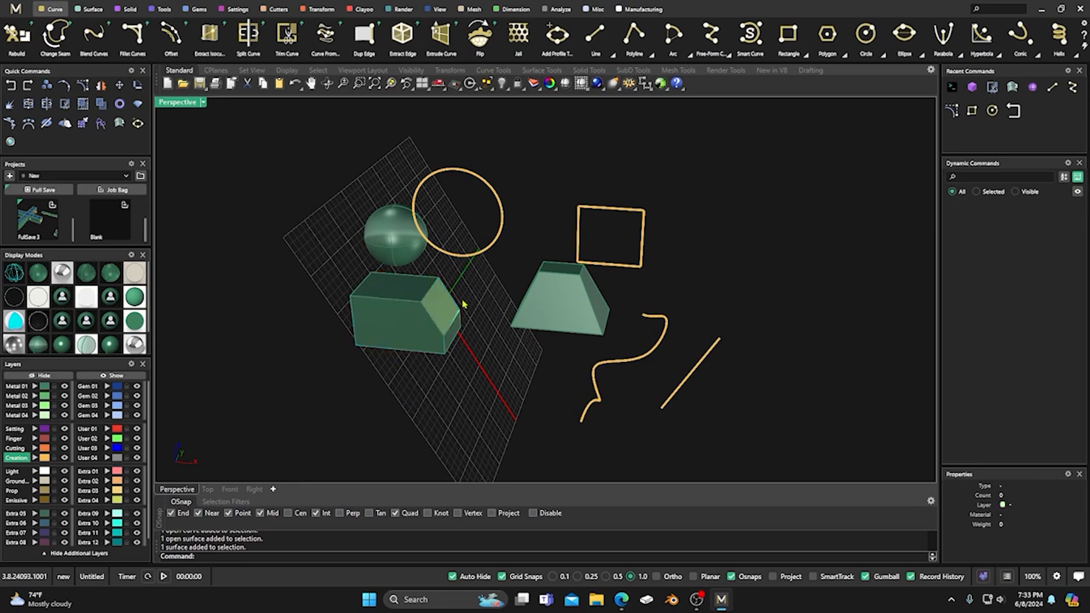
pyautogui.click(390, 344)
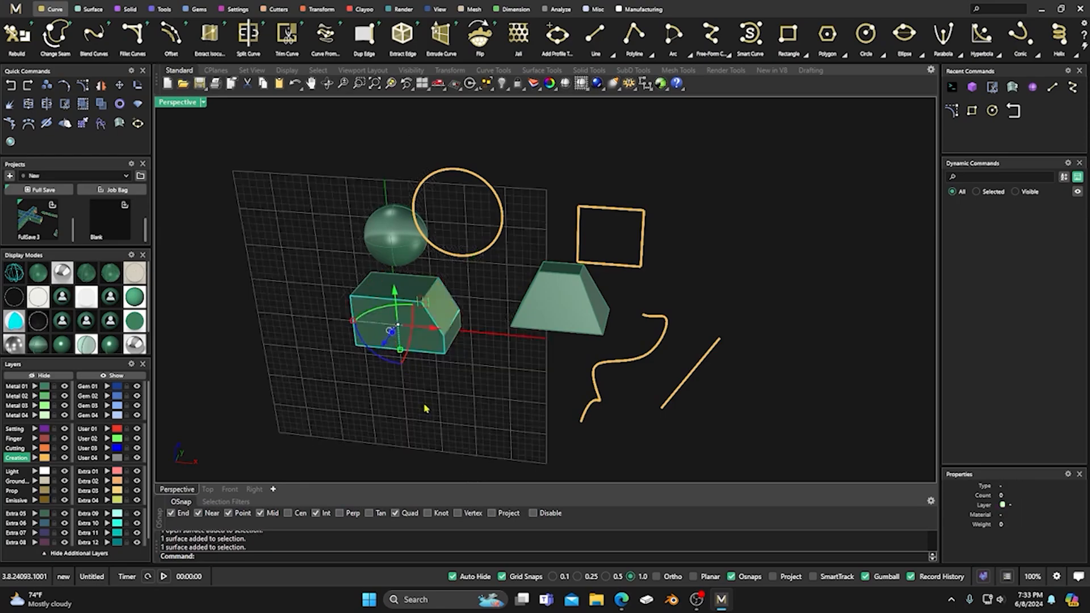
pyautogui.click(487, 371)
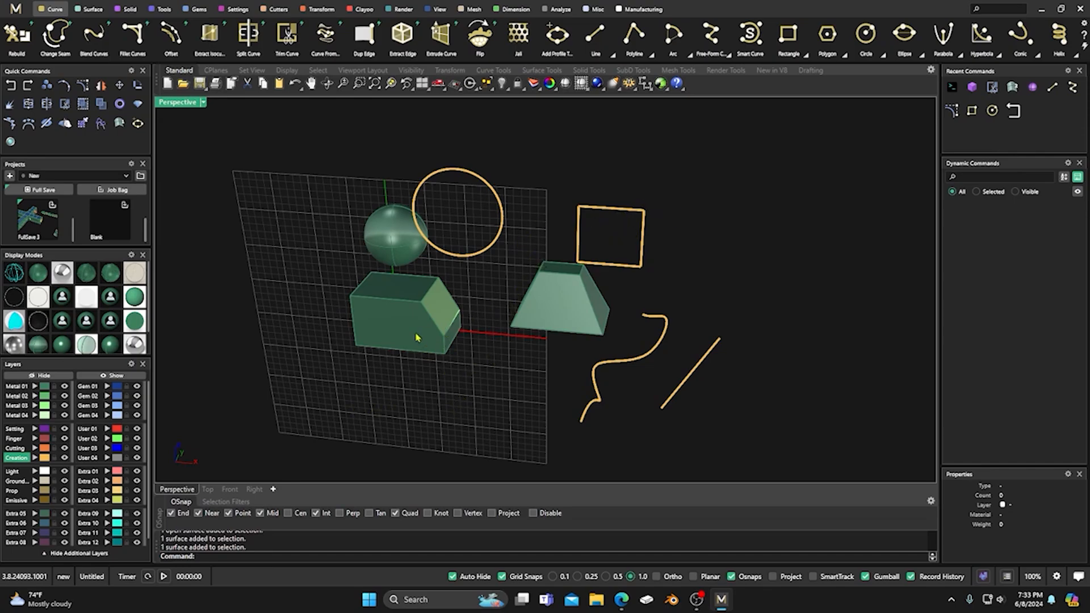
# Step: Rerun AutoAlignCPlane and set Sticky=No and Enabled=No to turn automatic plane alignment off
pyautogui.rightClick(241, 557)
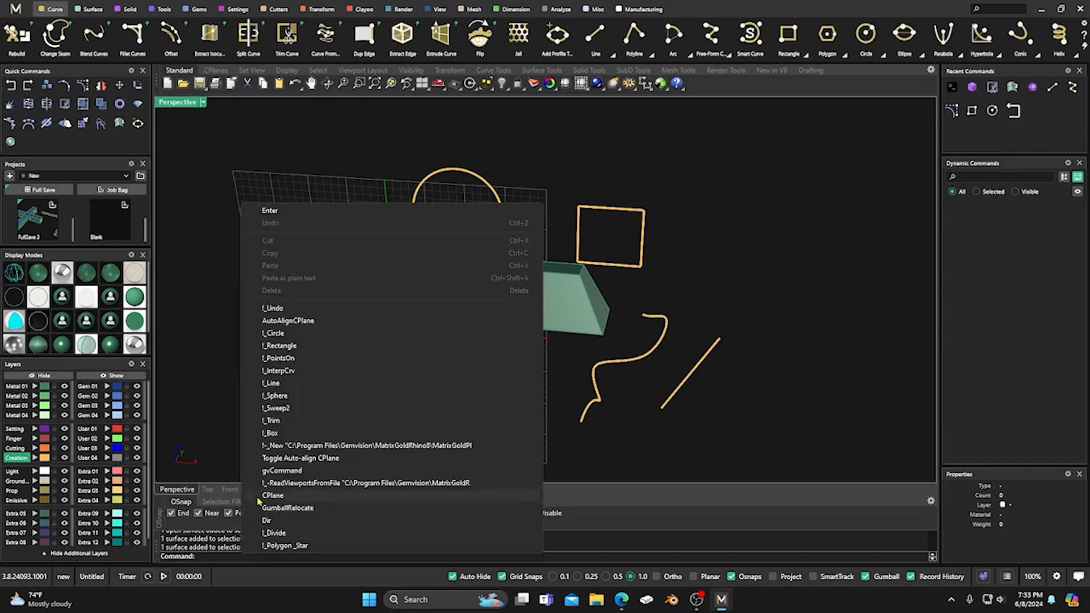
pyautogui.click(287, 322)
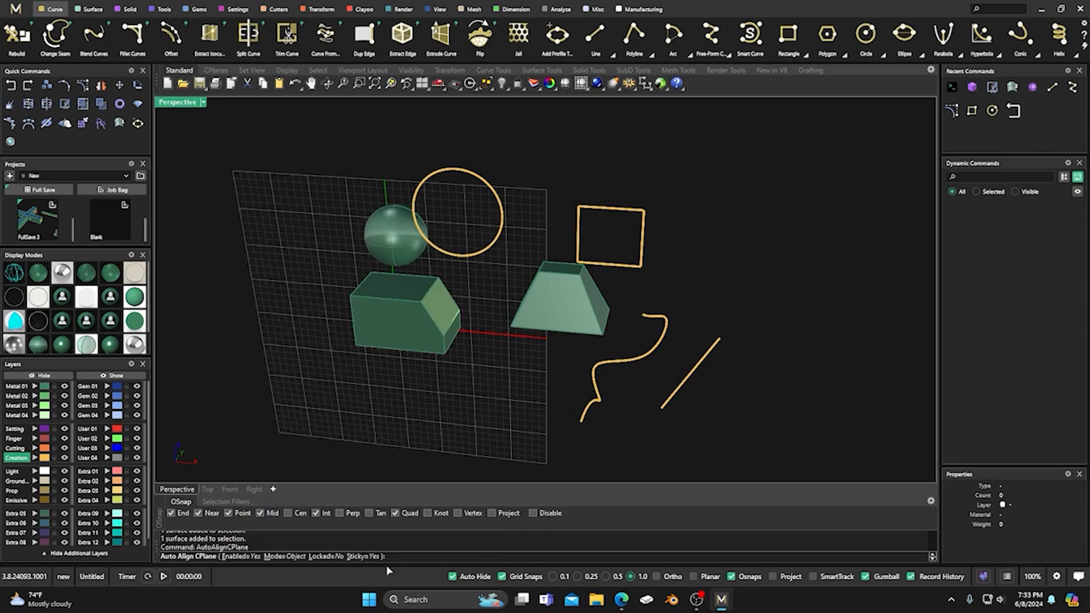
pyautogui.click(361, 556)
pyautogui.click(238, 557)
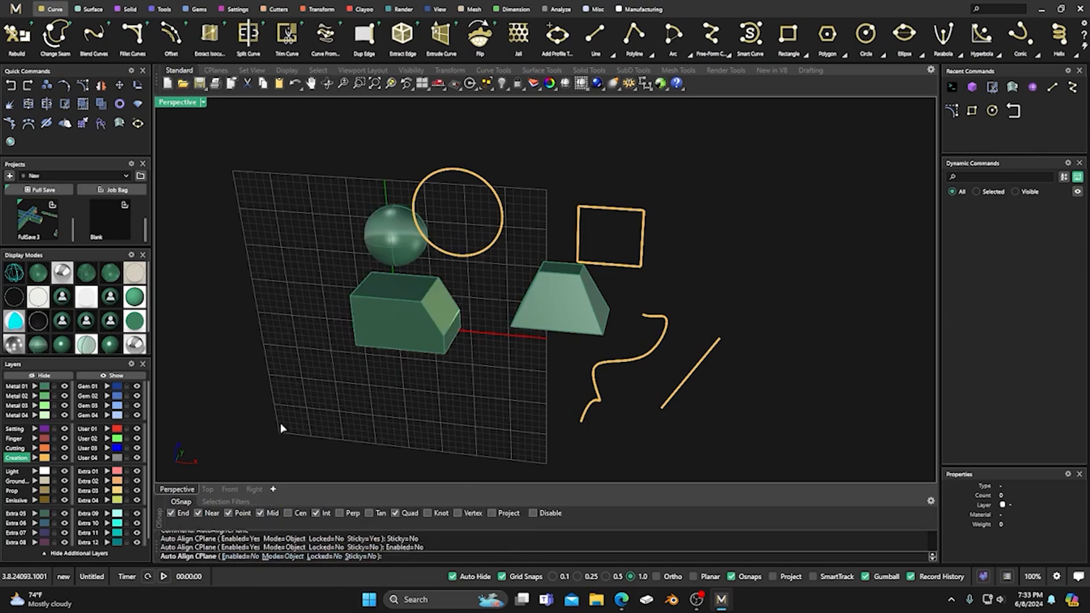
pyautogui.rightClick(333, 384)
# Step: Select the capping surface, trimmed box, sphere, circle, rectangle, tapered box and open curves in turn to check behaviour with alignment disabled
pyautogui.scroll(-2, 489, 337)
pyautogui.moveTo(488, 337); pyautogui.dragTo(481, 341, button='right')
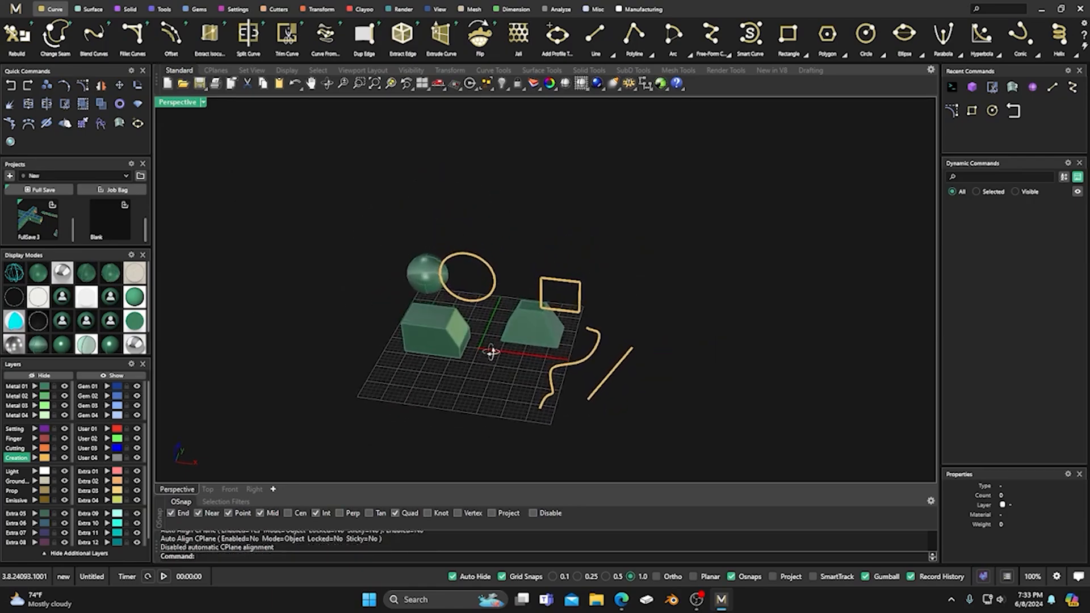
pyautogui.scroll(3, 428, 299)
pyautogui.click(429, 299)
pyautogui.click(367, 278)
pyautogui.click(371, 209)
pyautogui.click(479, 149)
pyautogui.click(637, 201)
pyautogui.press('Escape')
pyautogui.click(595, 275)
pyautogui.click(696, 339)
pyautogui.click(771, 370)
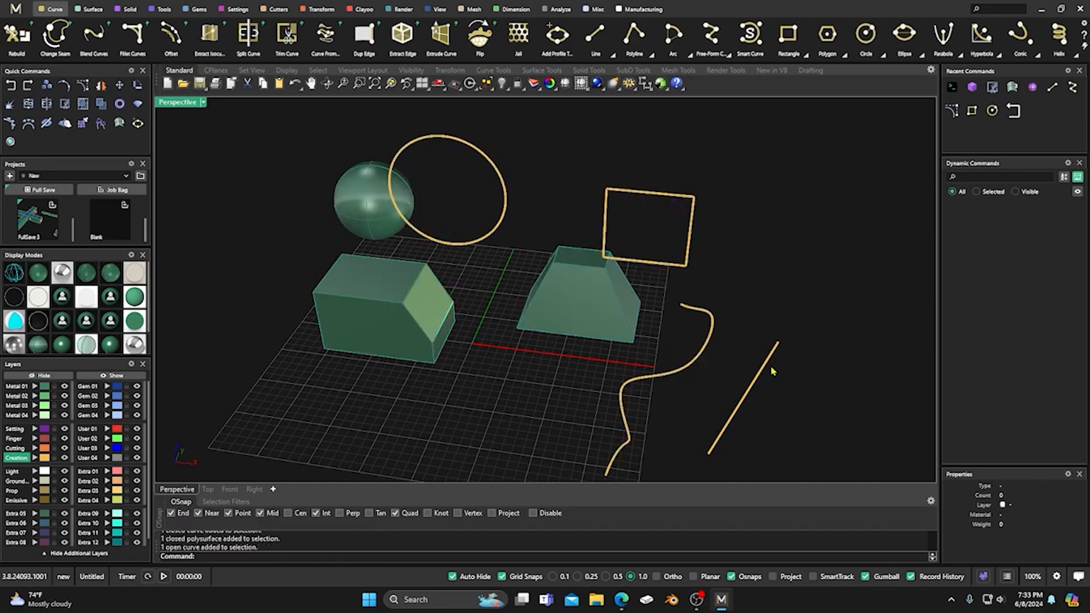
pyautogui.moveTo(732, 274)
pyautogui.mouseDown(button='right')
pyautogui.moveTo(710, 274)
pyautogui.moveTo(724, 279)
pyautogui.mouseUp(button='right')
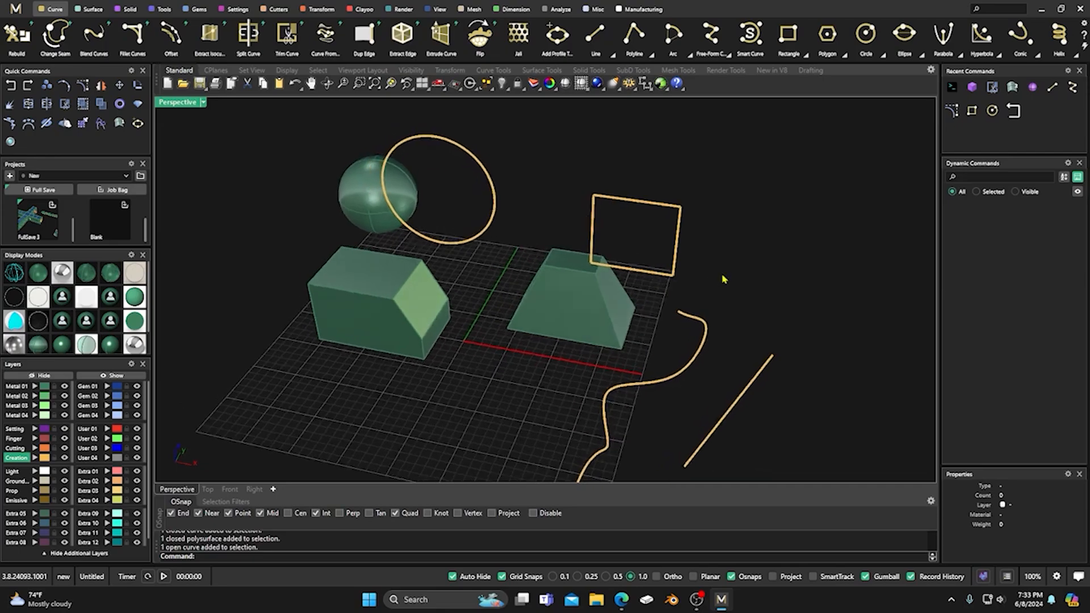
pyautogui.scroll(-2, 471, 364)
pyautogui.moveTo(471, 363)
pyautogui.mouseDown(button='right')
pyautogui.moveTo(482, 335)
pyautogui.moveTo(475, 345)
pyautogui.mouseUp(button='right')
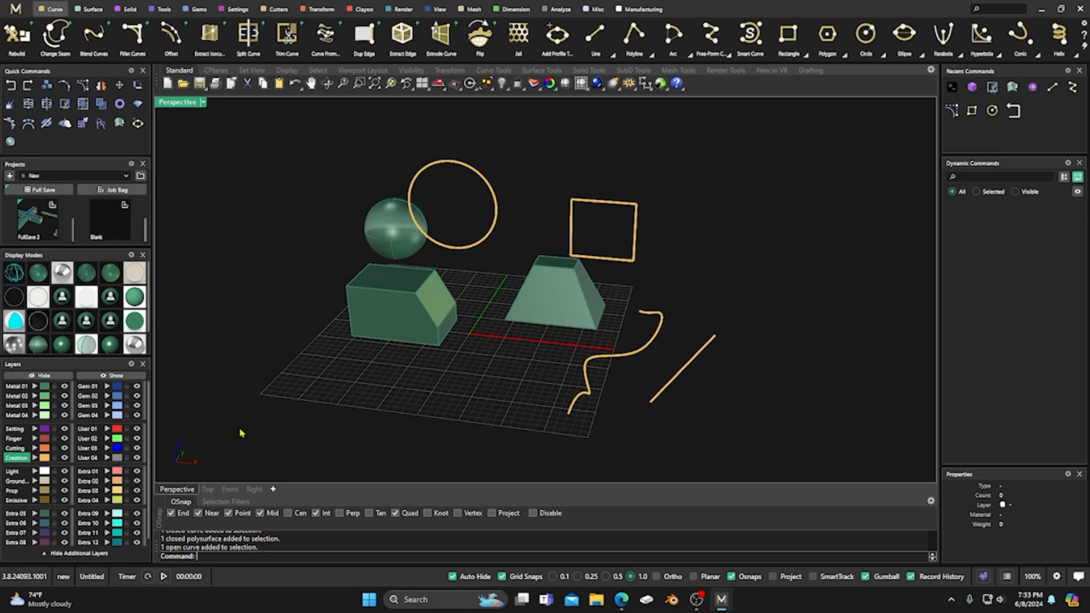
# Step: Open the Rhino Options on the Toolbars page, examine the Standard Toolbar Group entry, and accept the dialog
pyautogui.write('Op')
pyautogui.press('Return')
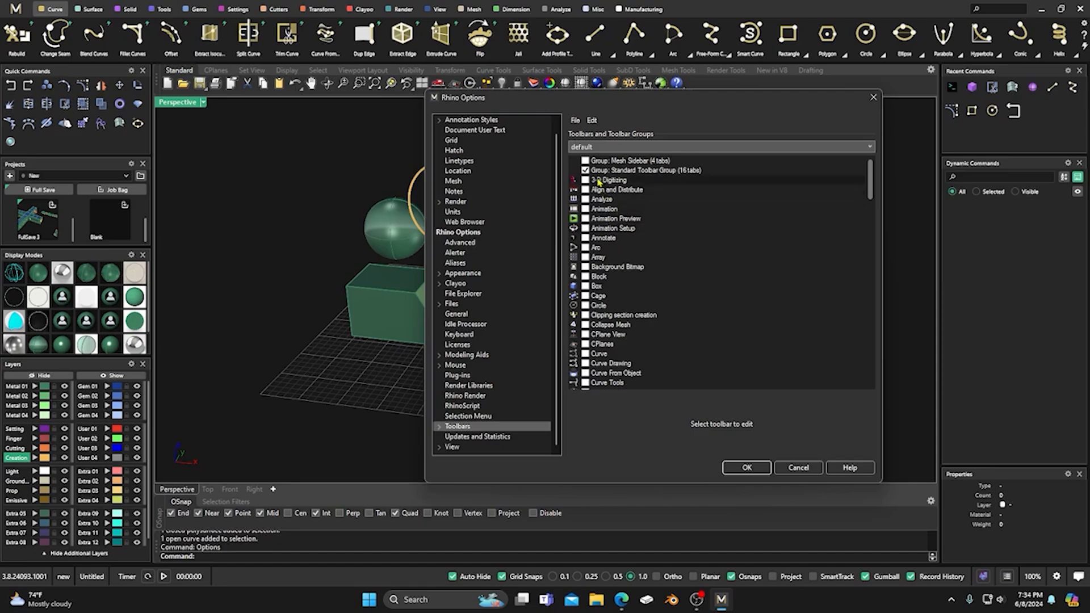
pyautogui.scroll(-5, 620, 221)
pyautogui.scroll(5, 625, 232)
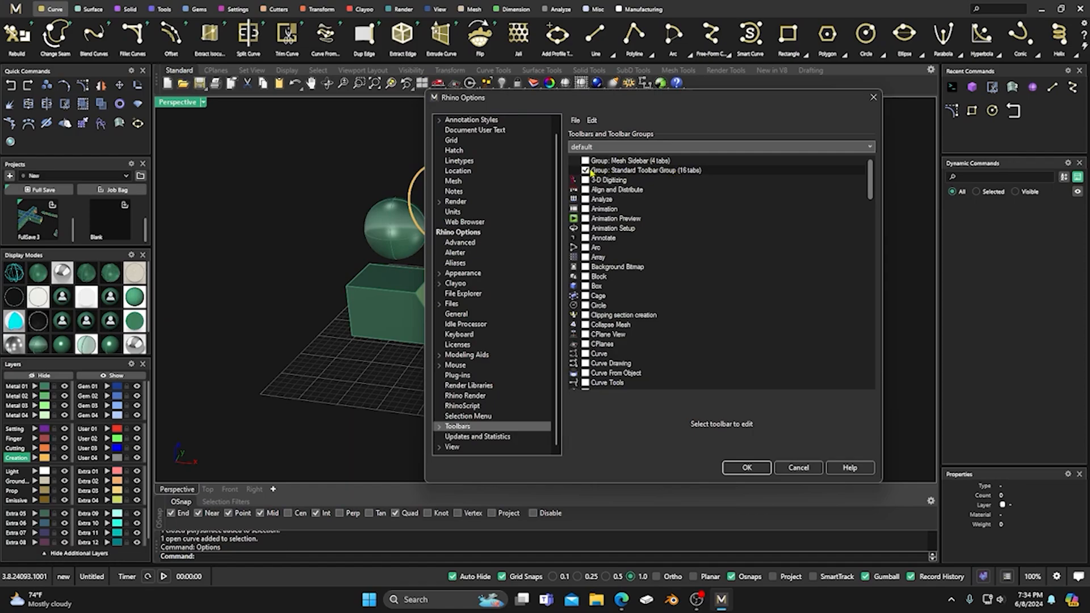
pyautogui.click(761, 467)
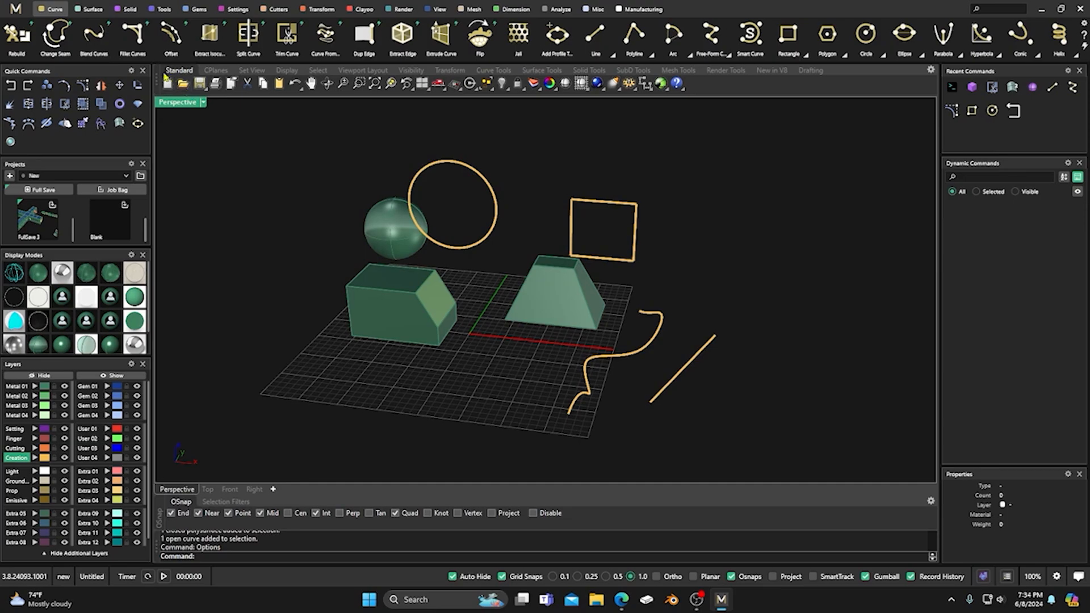
# Step: Float the Standard toolbar group, dock it back above the viewport, and display its CPlanes tools
pyautogui.moveTo(158, 67); pyautogui.dragTo(197, 116)
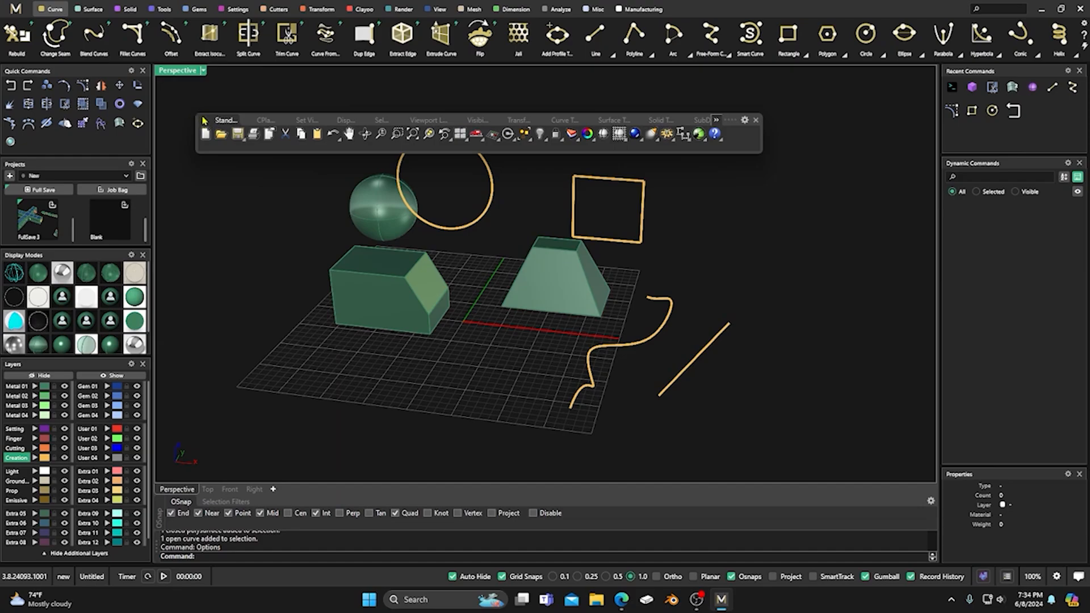
pyautogui.moveTo(732, 120); pyautogui.dragTo(713, 75)
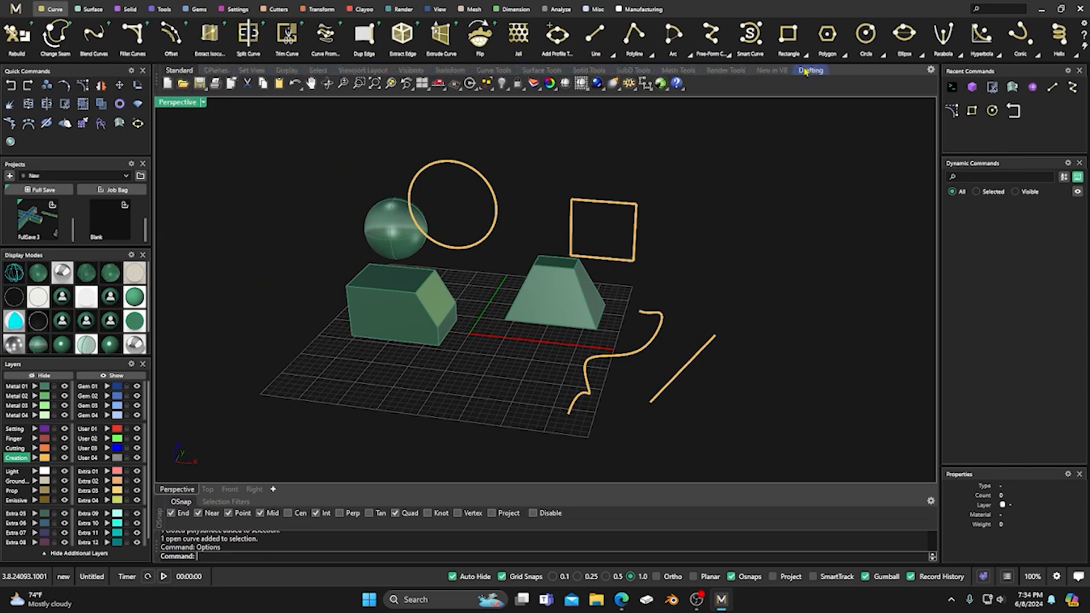
pyautogui.click(216, 70)
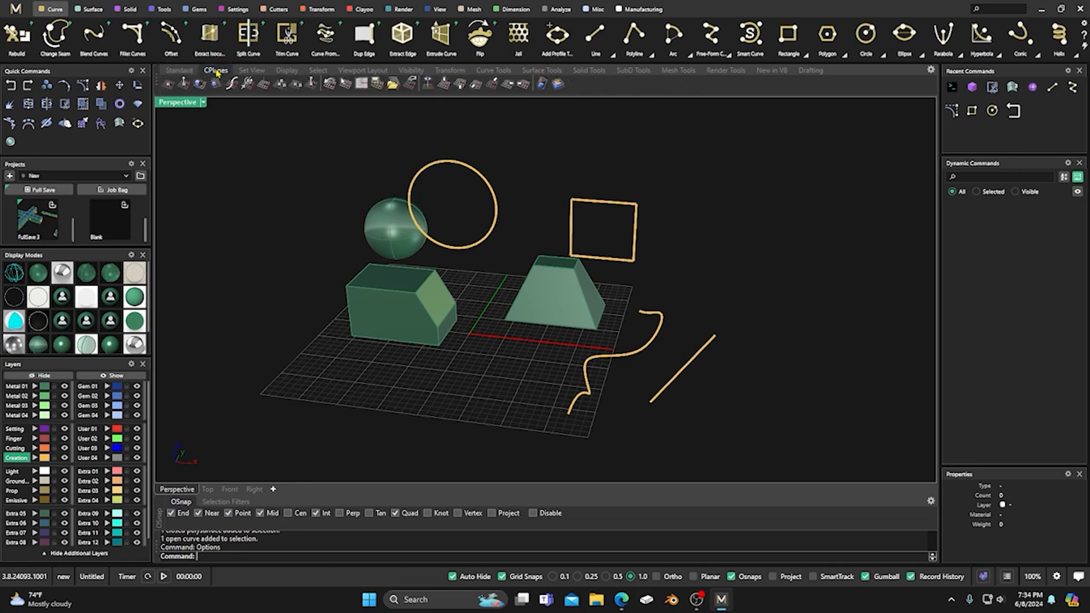
# Step: Turn on automatic CPlane alignment and test it by selecting the rectangle, the box's capping surface and the circle in turn
pyautogui.click(558, 85)
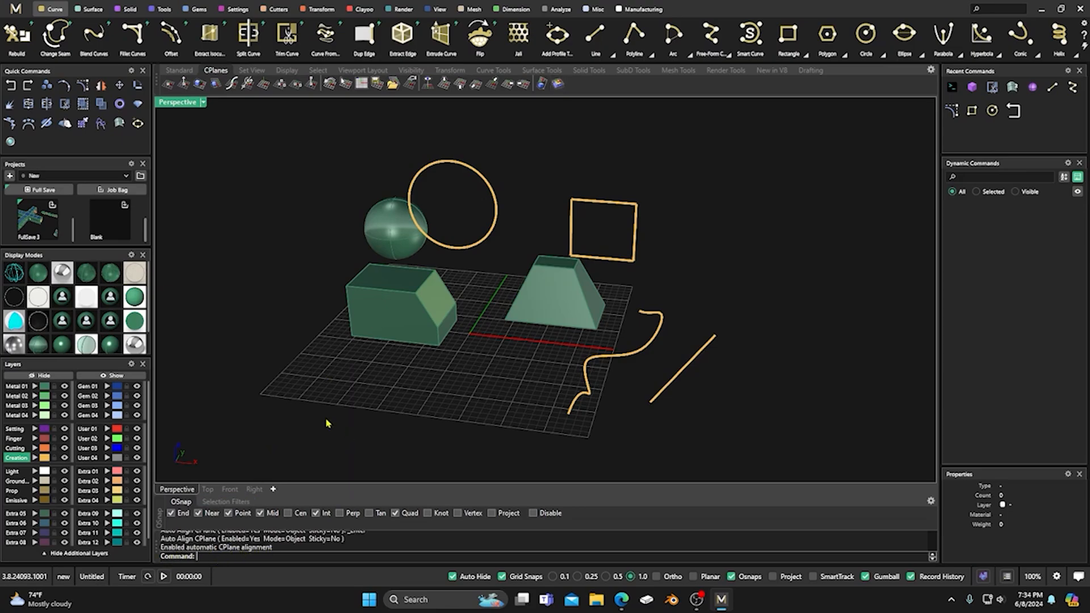
pyautogui.click(591, 204)
pyautogui.click(448, 294)
pyautogui.click(502, 275)
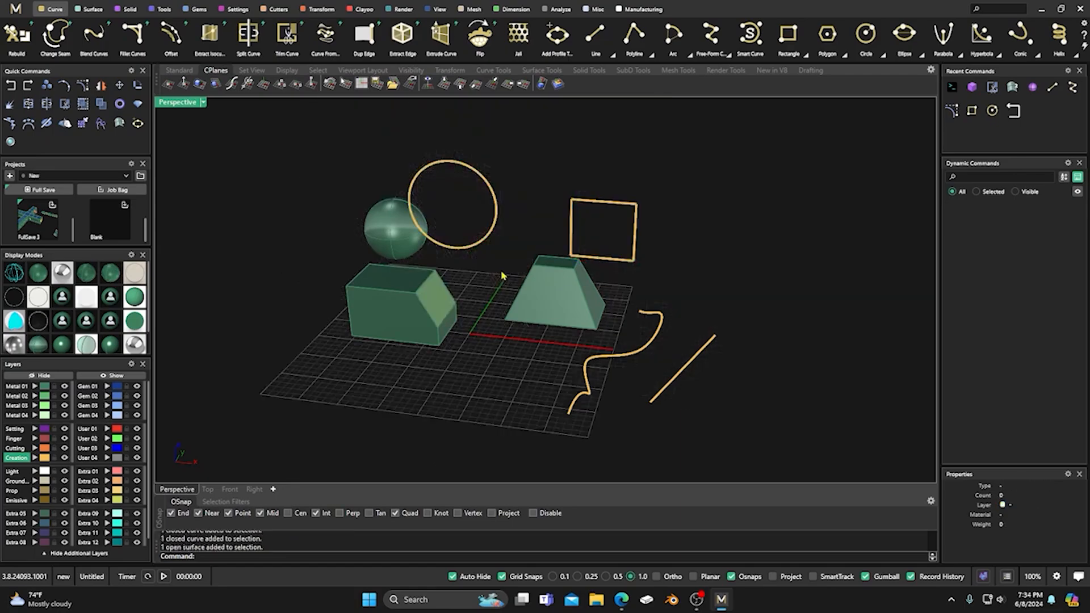
pyautogui.click(573, 222)
pyautogui.click(480, 357)
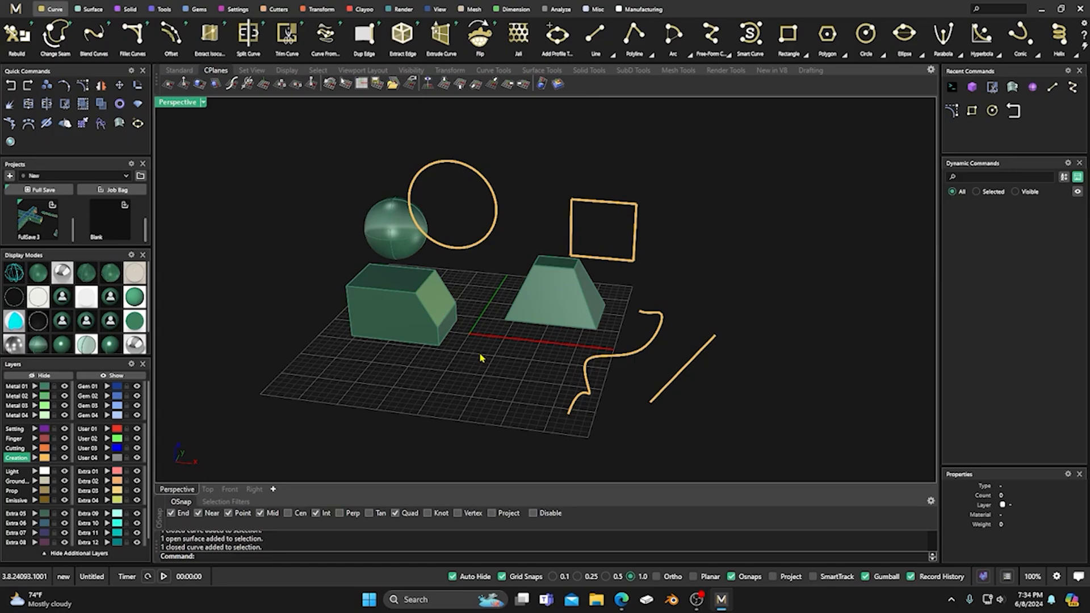
pyautogui.moveTo(480, 358); pyautogui.dragTo(469, 362, button='right')
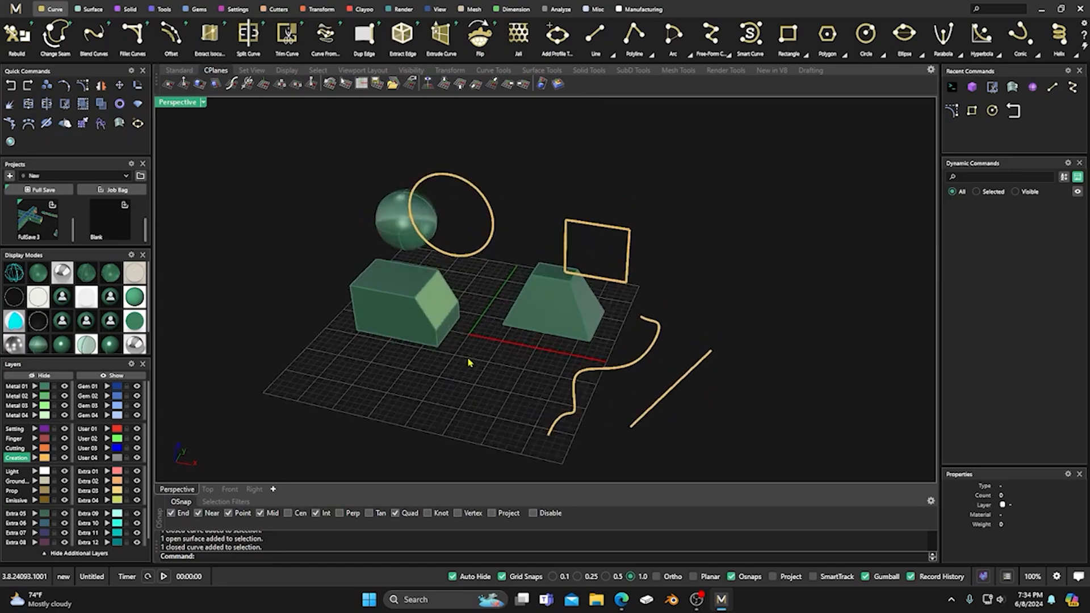
pyautogui.click(479, 250)
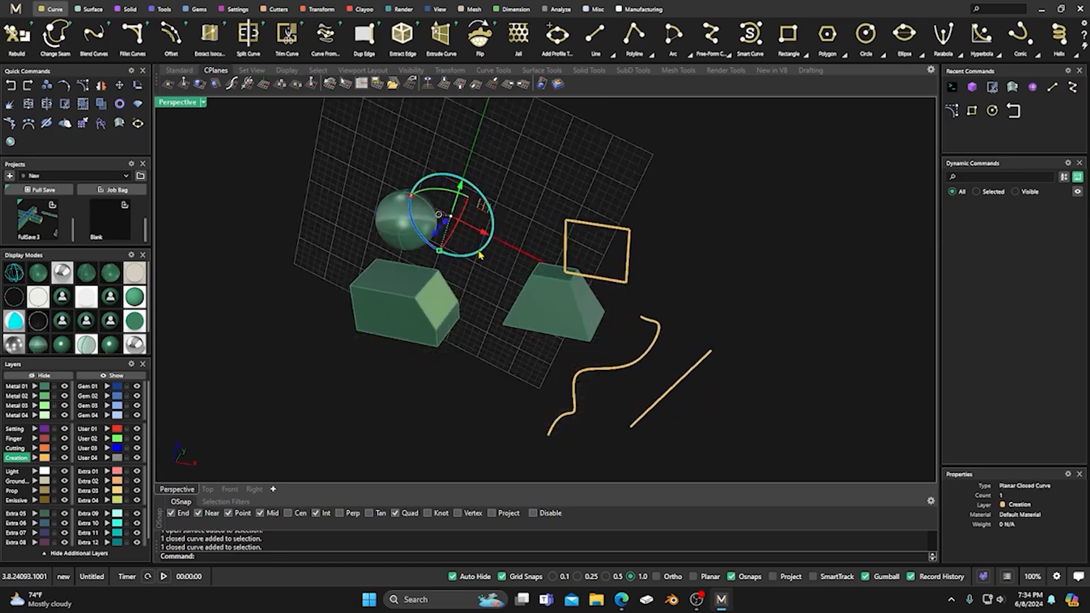
pyautogui.click(600, 228)
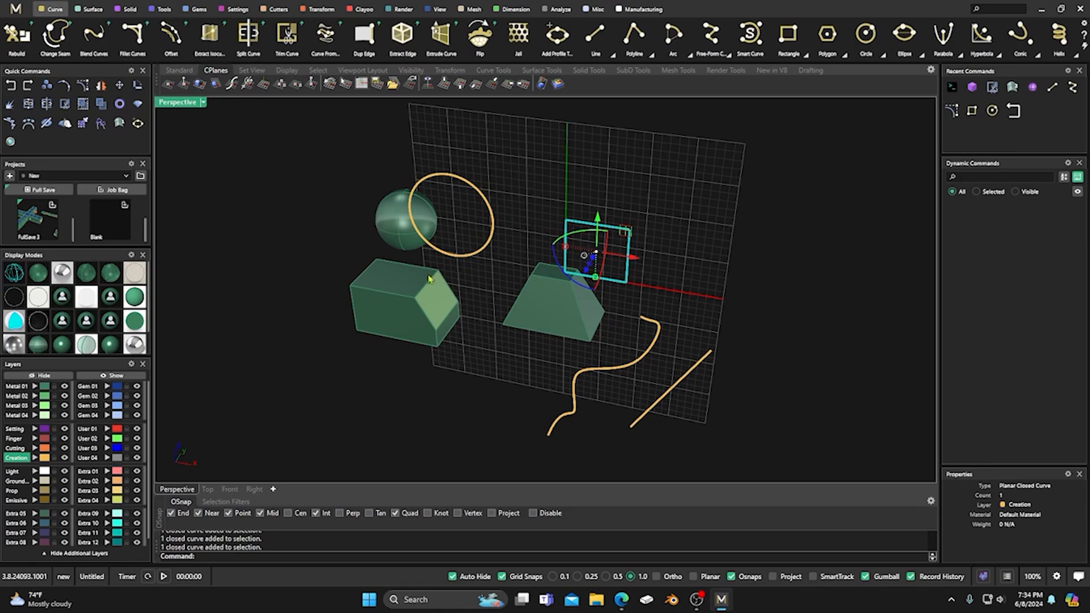
# Step: Sub-object select the trimmed box's top and front faces and the tapered box's front face to check plane alignment, and clear the selection
pyautogui.keyDown('ctrl'); pyautogui.keyDown('shift'); pyautogui.click(404, 279); pyautogui.keyUp('shift'); pyautogui.keyUp('ctrl')
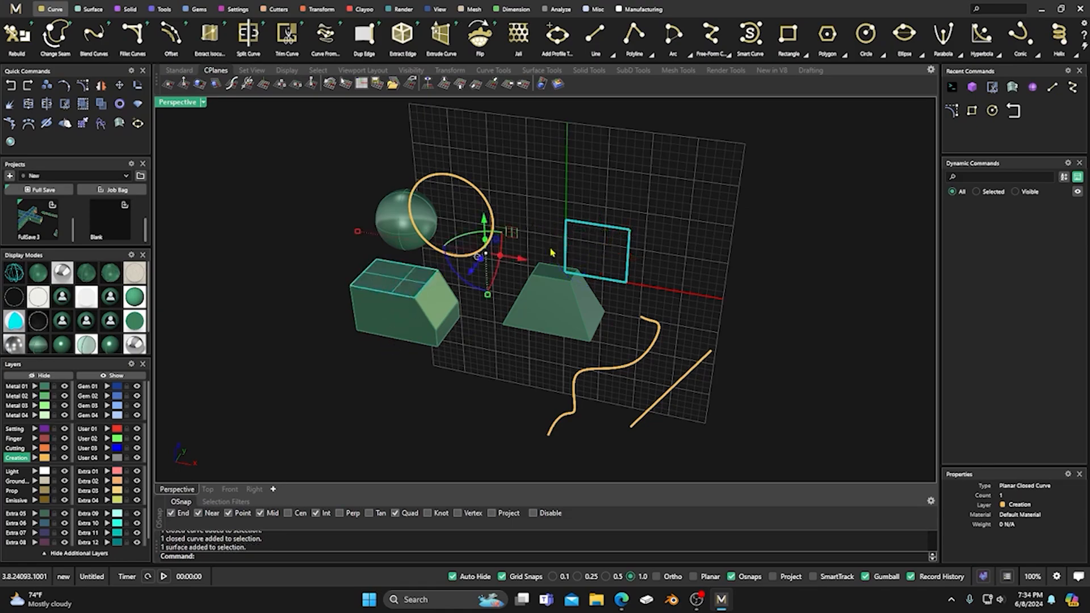
pyautogui.click(536, 204)
pyautogui.keyDown('ctrl'); pyautogui.keyDown('shift'); pyautogui.click(403, 280); pyautogui.keyUp('shift'); pyautogui.keyUp('ctrl')
pyautogui.click(417, 391)
pyautogui.keyDown('ctrl'); pyautogui.keyDown('shift'); pyautogui.click(393, 322); pyautogui.keyUp('shift'); pyautogui.keyUp('ctrl')
pyautogui.click(450, 401)
pyautogui.keyDown('ctrl'); pyautogui.keyDown('shift'); pyautogui.click(555, 322); pyautogui.keyUp('shift'); pyautogui.keyUp('ctrl')
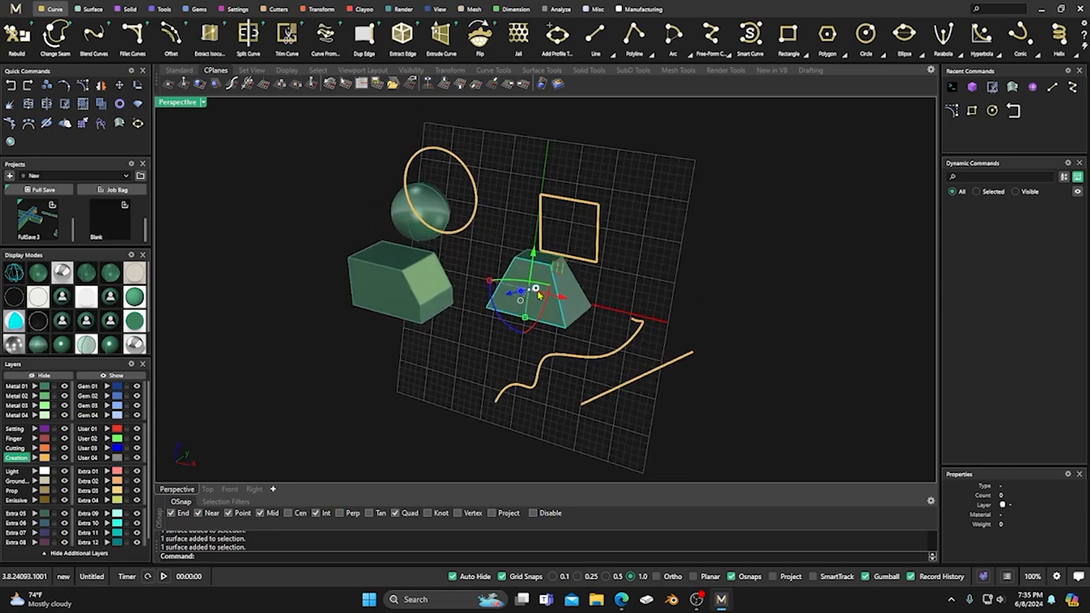
pyautogui.click(478, 350)
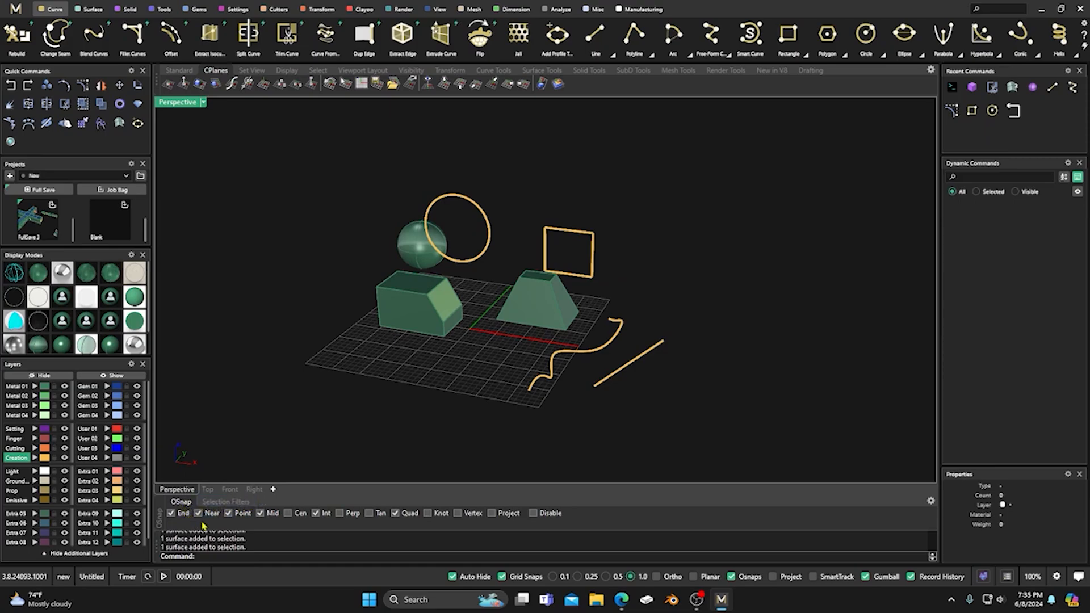
# Step: Compare the Selection Filters panel with the OSnap panel, ending on OSnap
pyautogui.click(224, 505)
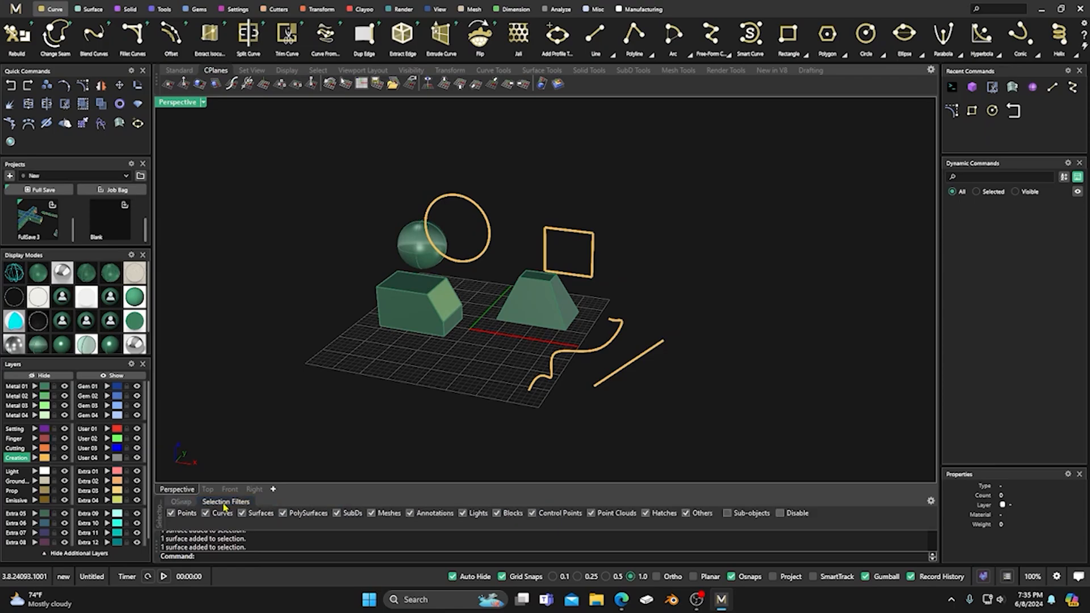
pyautogui.click(187, 504)
pyautogui.click(217, 505)
pyautogui.click(185, 504)
pyautogui.click(219, 505)
pyautogui.click(182, 502)
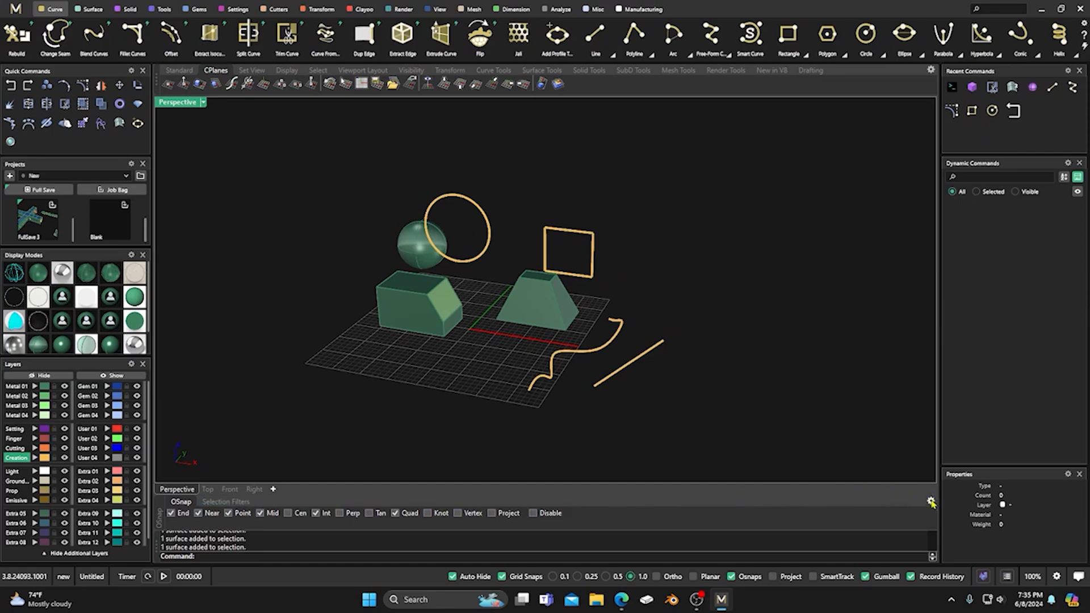
# Step: Hide the Selection Filters panel through the list of available panels
pyautogui.click(930, 502)
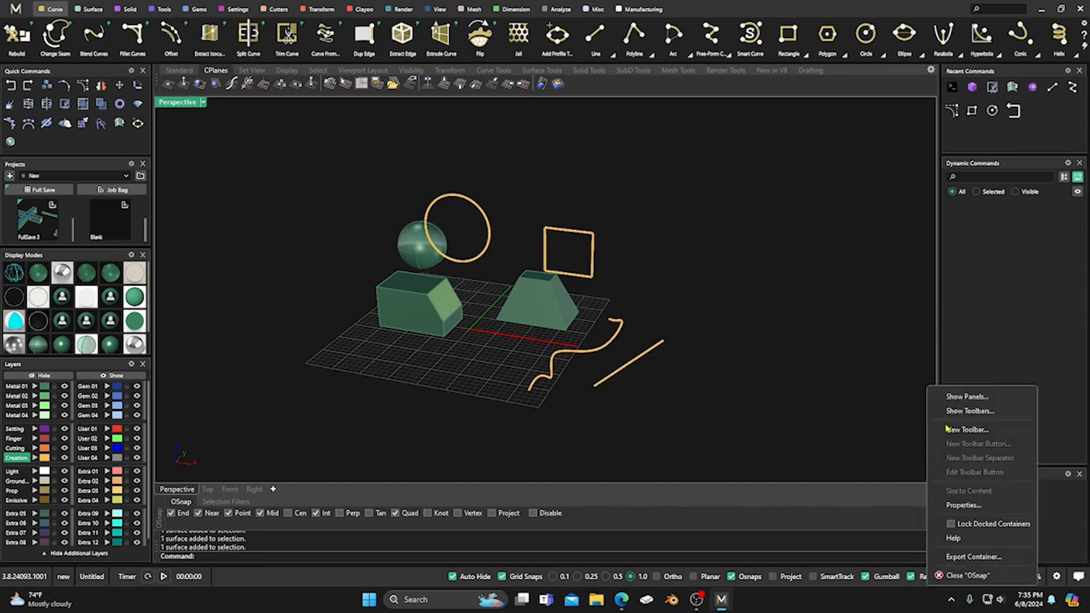
pyautogui.click(968, 397)
pyautogui.scroll(-3, 971, 432)
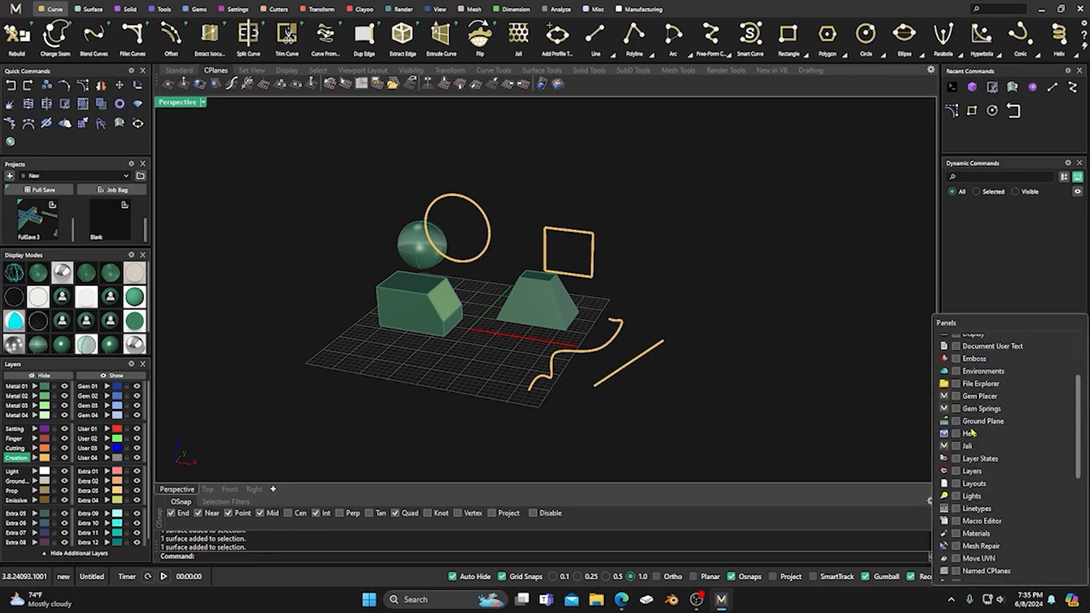
pyautogui.scroll(-5, 970, 433)
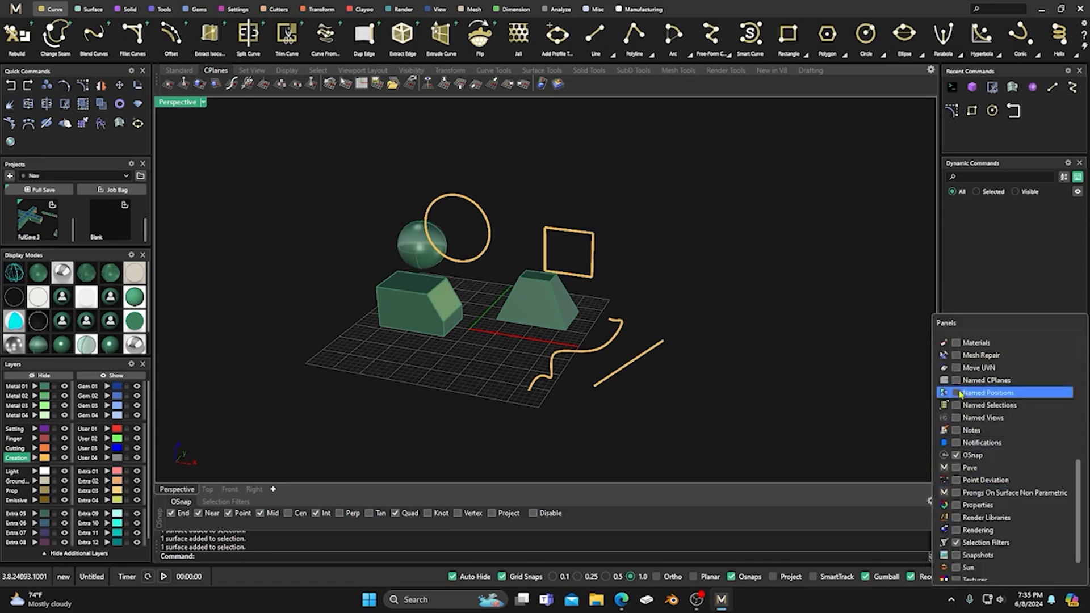
pyautogui.scroll(-1, 968, 411)
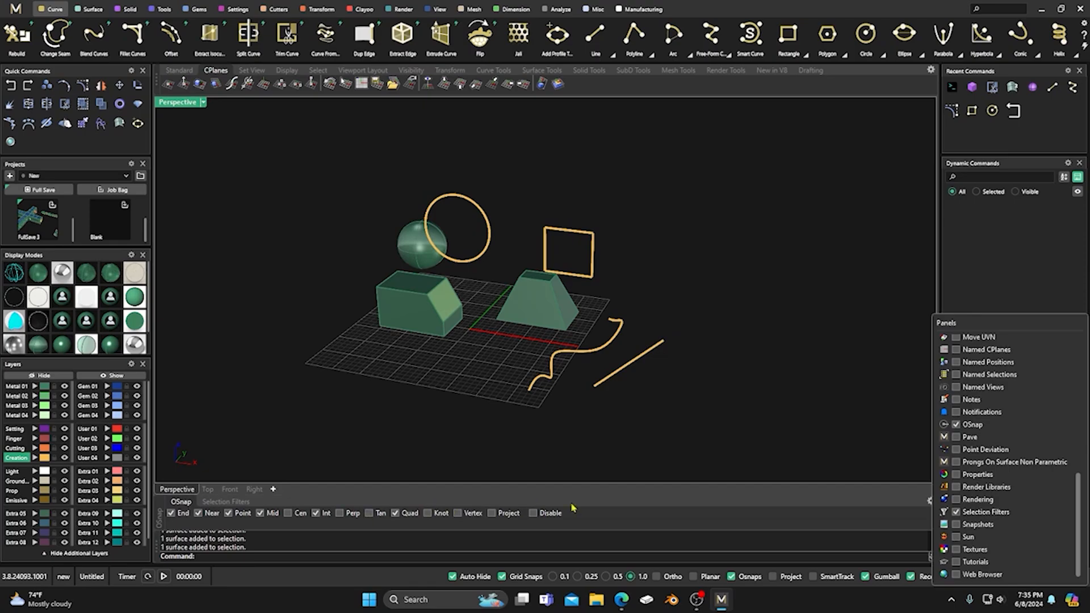
pyautogui.click(956, 513)
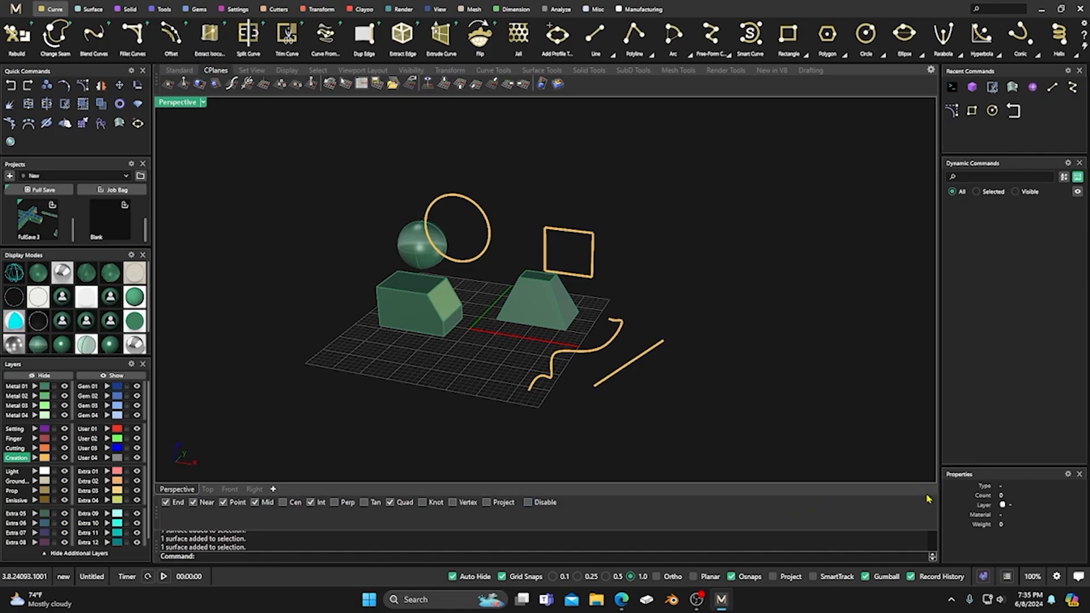
pyautogui.click(1068, 474)
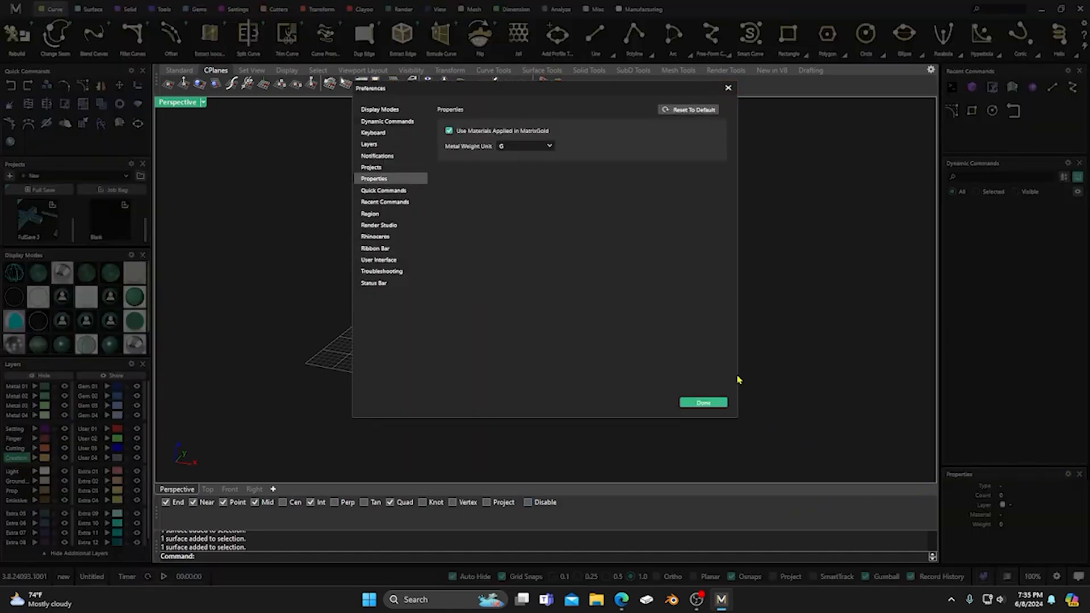
pyautogui.click(728, 88)
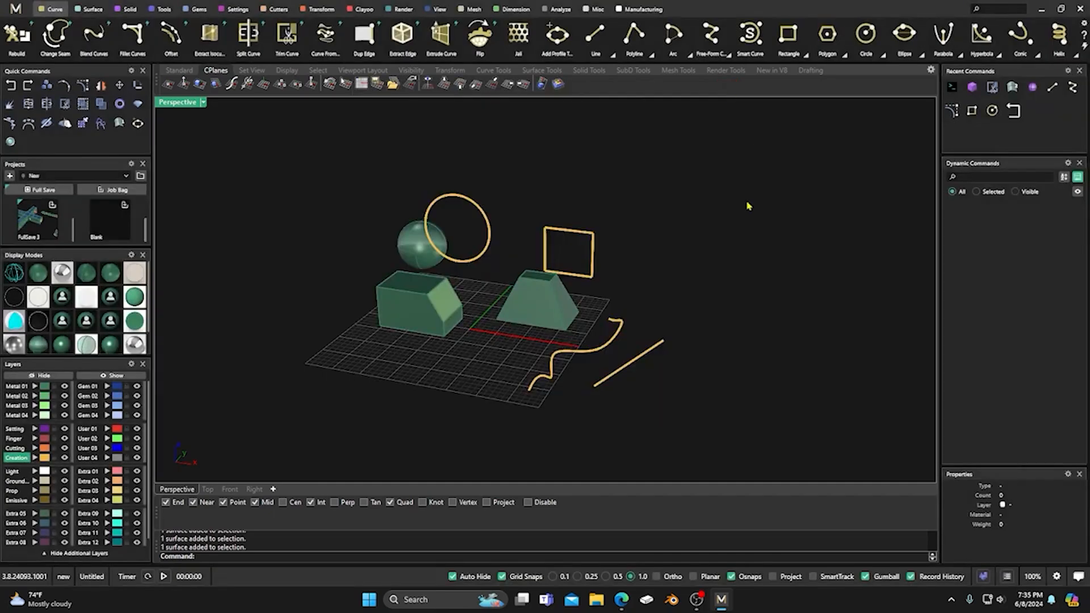
# Step: Run the SelectionFilter command with the Show option to display the Selection Filters panel
pyautogui.scroll(-2, 684, 300)
pyautogui.moveTo(690, 358)
pyautogui.mouseDown(button='right')
pyautogui.moveTo(666, 345)
pyautogui.moveTo(680, 356)
pyautogui.mouseUp(button='right')
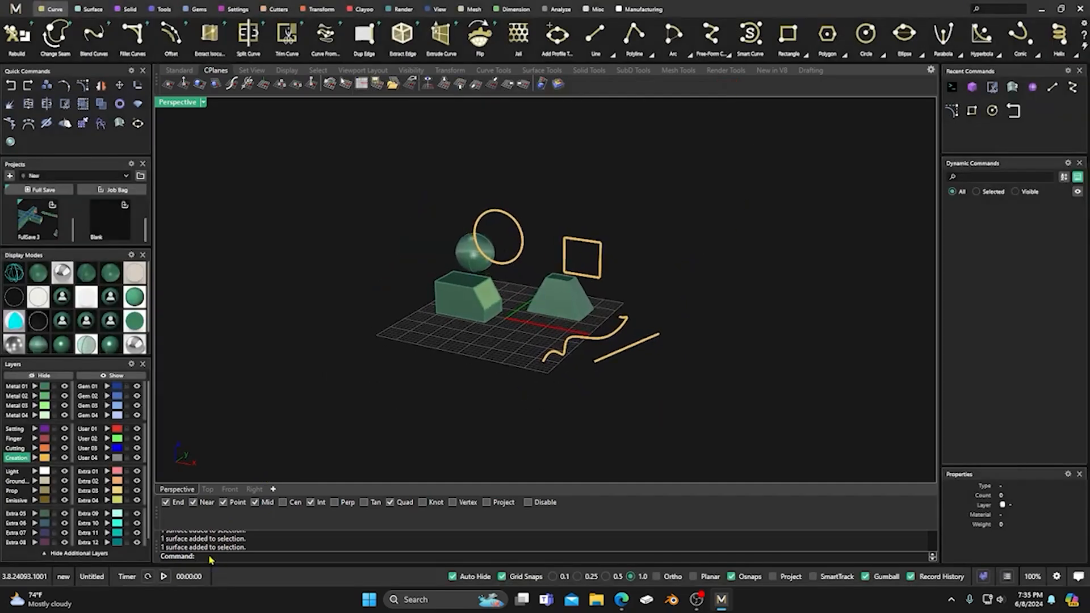
pyautogui.write('SelectionFilter')
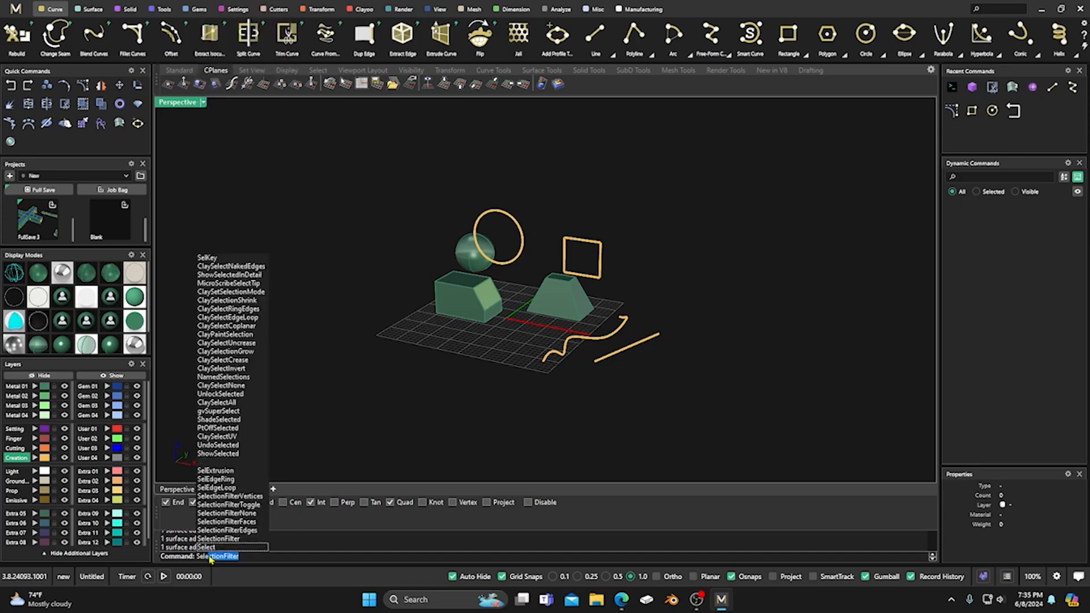
pyautogui.press('Return')
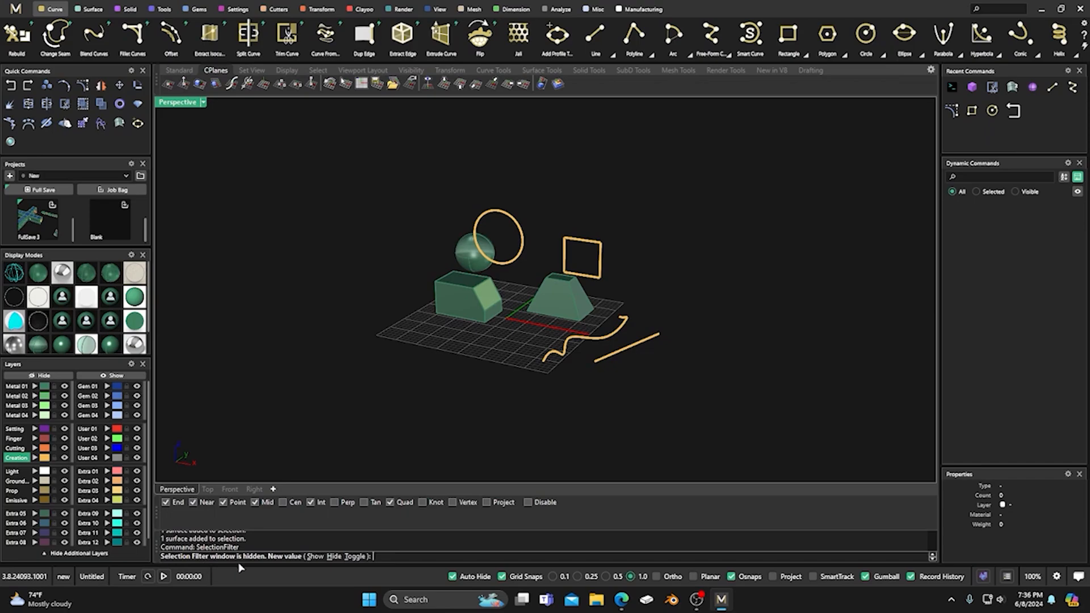
pyautogui.click(313, 557)
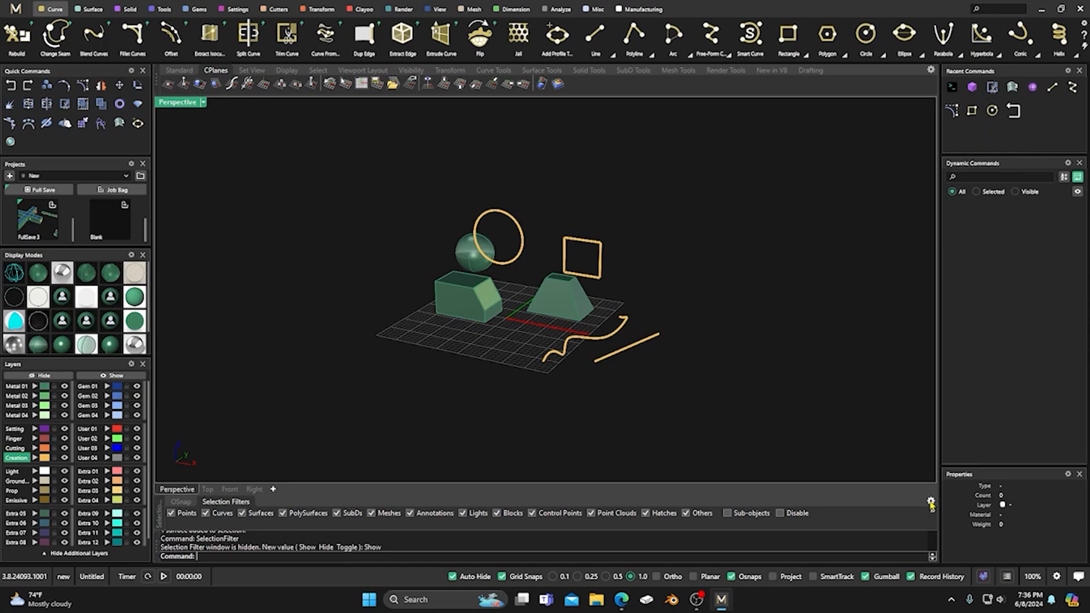
# Step: Review the list of available panels and the container's panel and toolbar options without changing anything
pyautogui.click(931, 504)
pyautogui.click(959, 396)
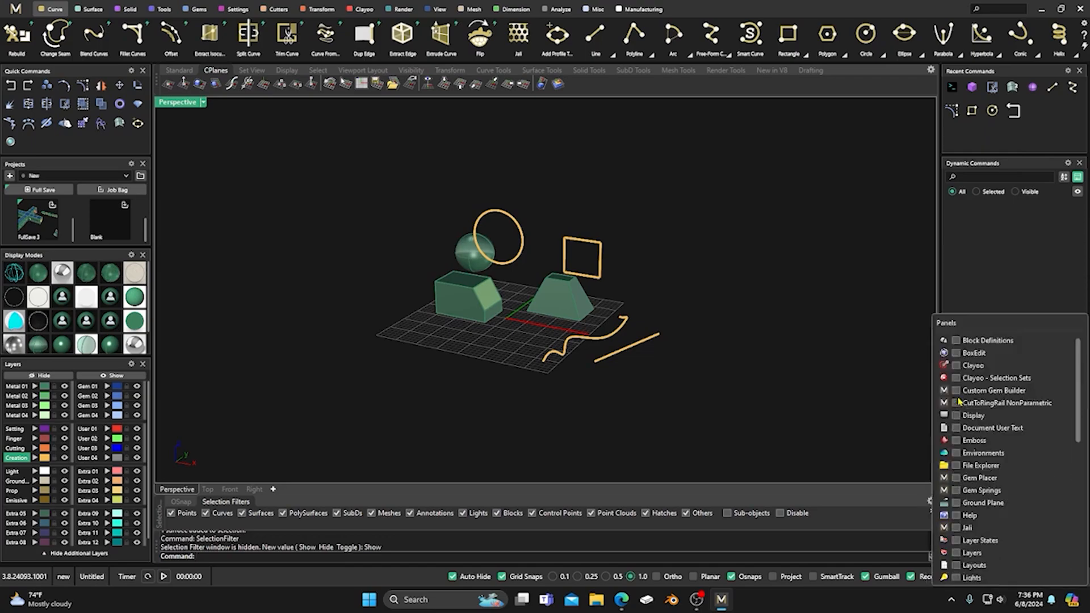
pyautogui.scroll(-2, 958, 401)
pyautogui.click(869, 417)
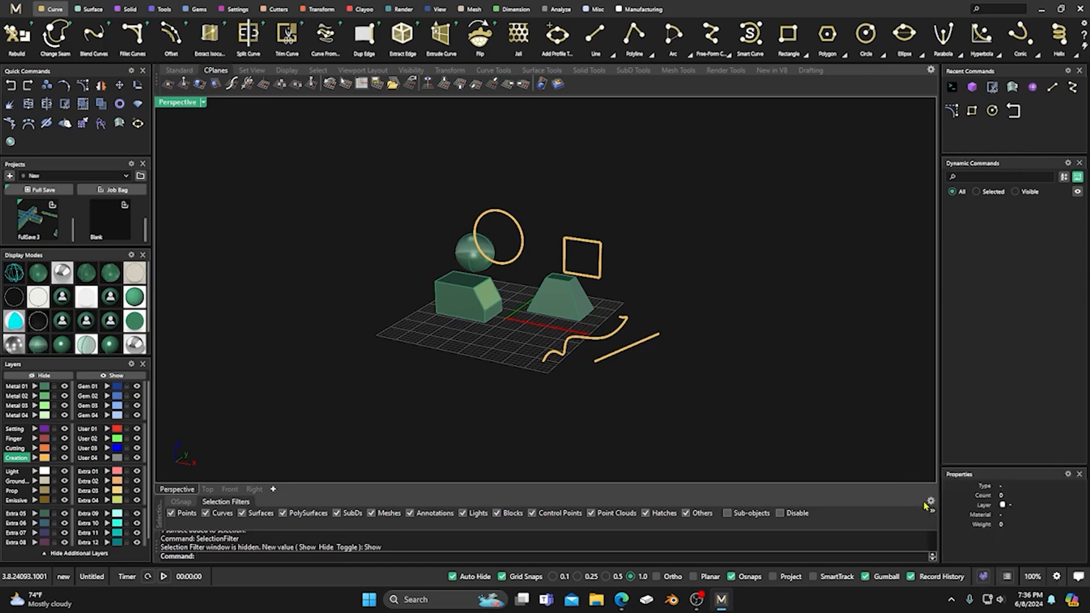
pyautogui.click(930, 502)
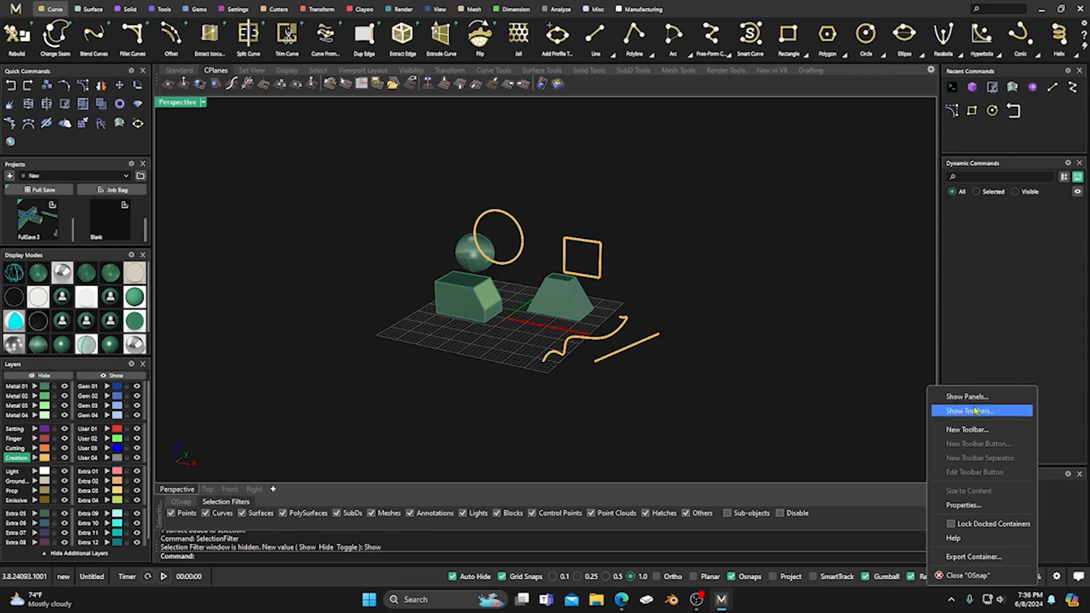
pyautogui.click(881, 394)
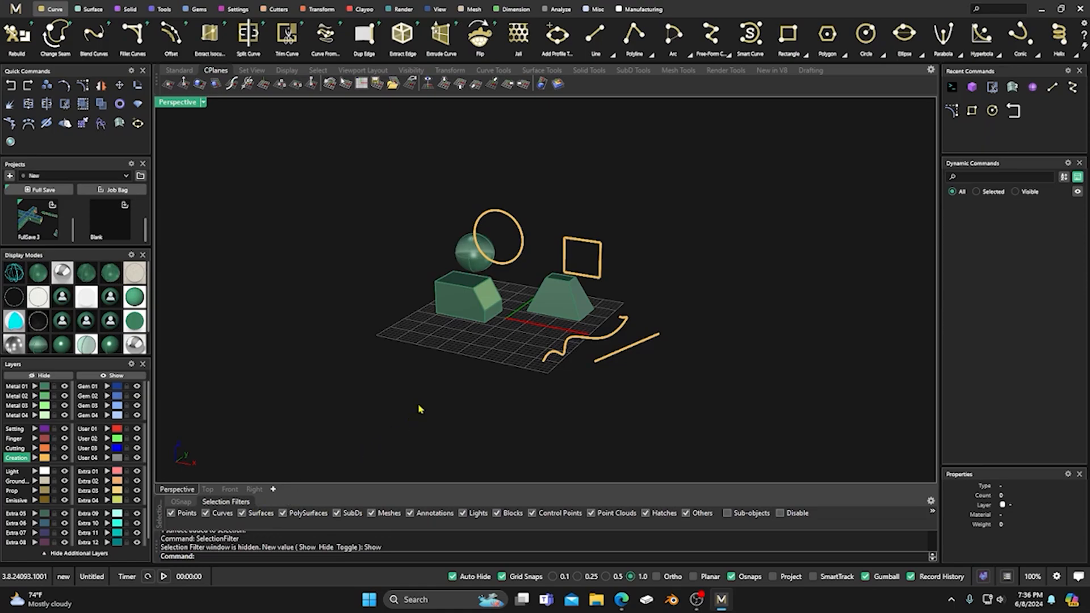
# Step: Toggle automatic CPlane alignment off and back on
pyautogui.moveTo(420, 406); pyautogui.dragTo(423, 420, button='right')
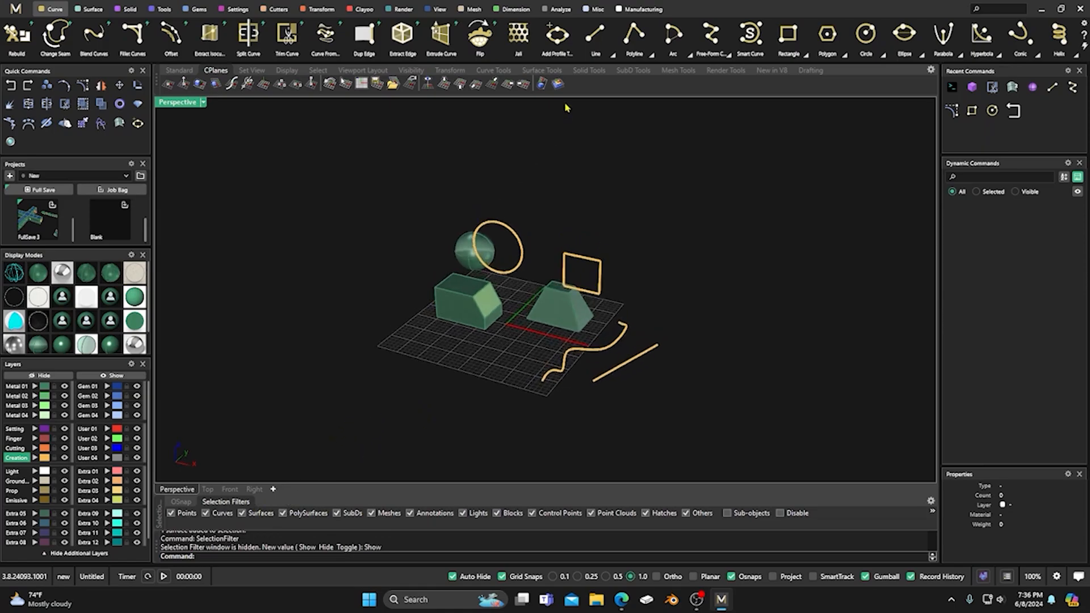
pyautogui.click(558, 84)
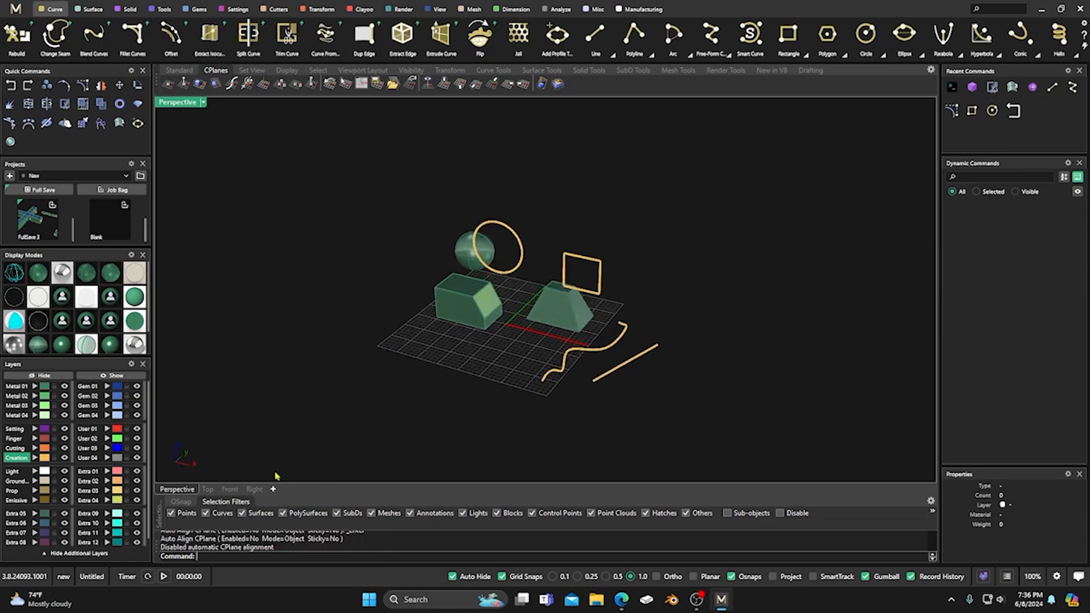
pyautogui.click(558, 84)
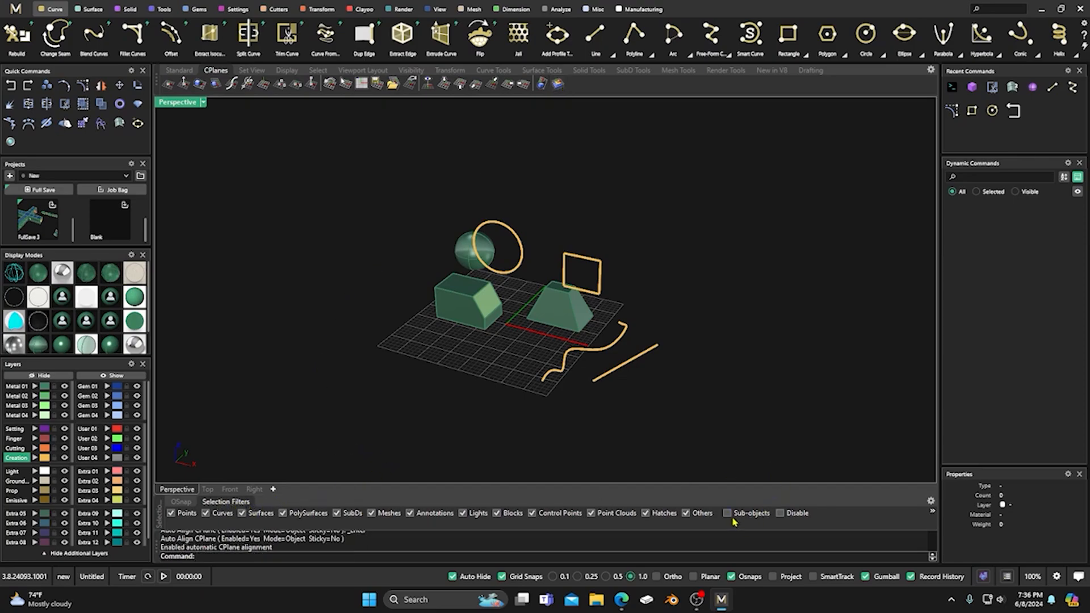
# Step: Enable the Sub-objects selection filter and select the trimmed box's front face, top face and capping surface in turn
pyautogui.click(727, 514)
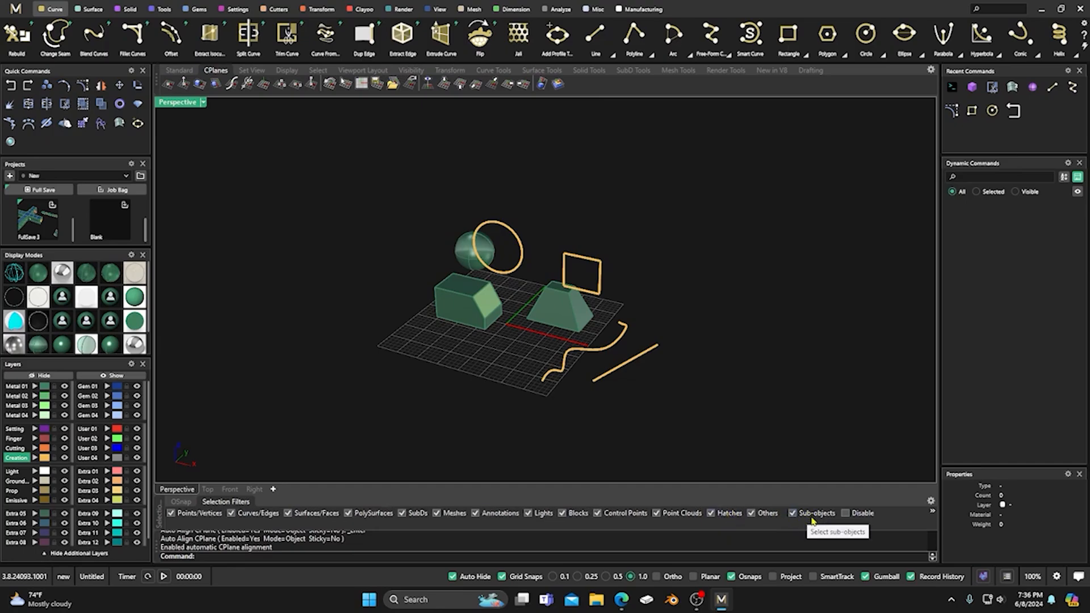
pyautogui.scroll(4, 509, 326)
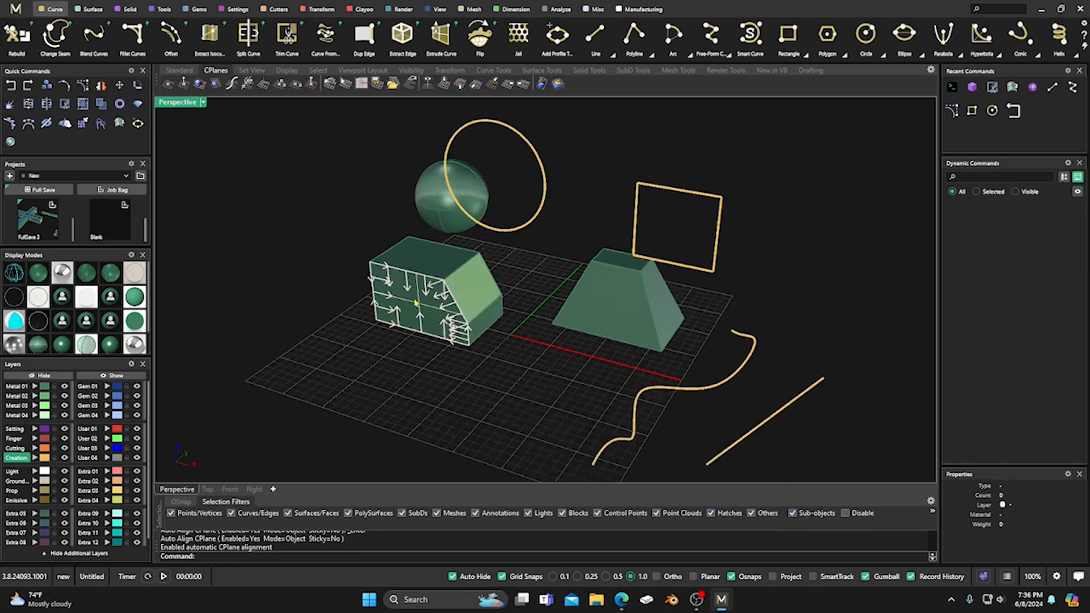
pyautogui.click(418, 301)
pyautogui.click(417, 252)
pyautogui.click(482, 315)
# Step: Select the tapered box's front, top and side faces, and reselect the trimmed box's front face, top face and capping surface to test alignment
pyautogui.click(602, 306)
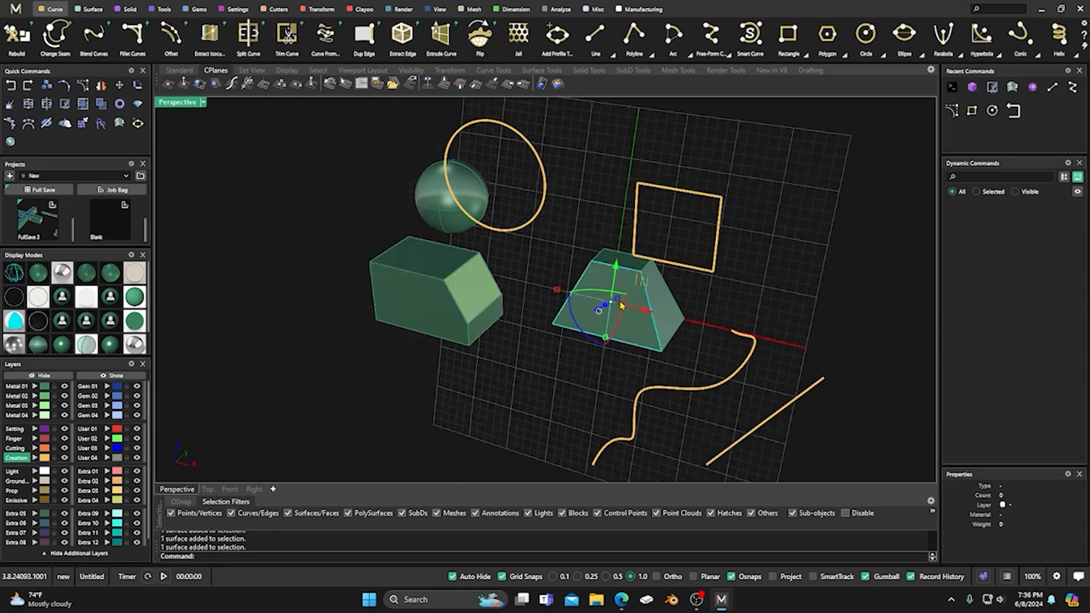
pyautogui.click(607, 257)
pyautogui.click(660, 296)
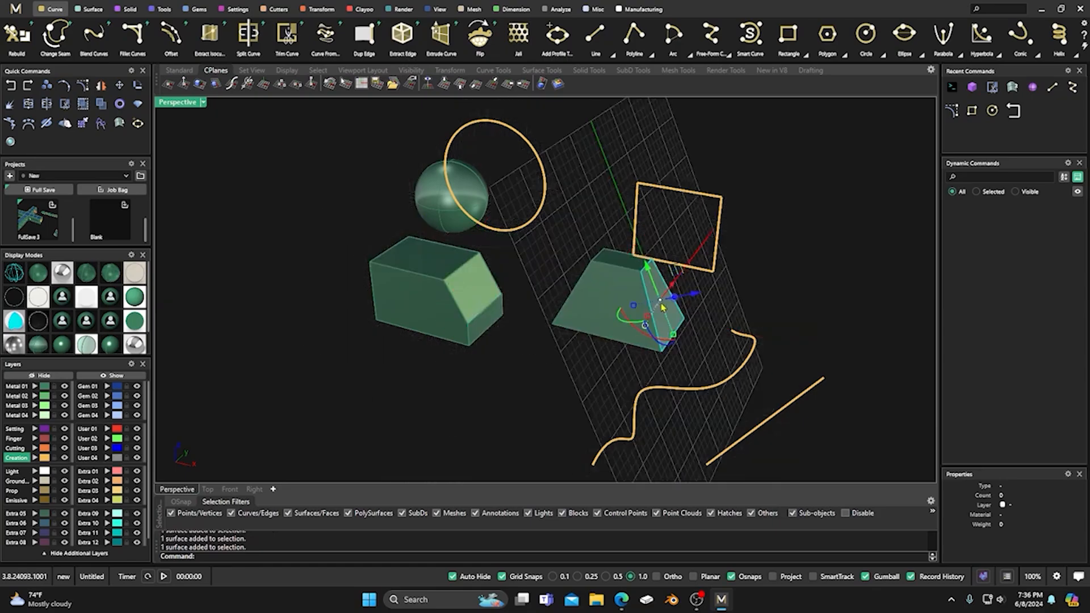
pyautogui.click(606, 307)
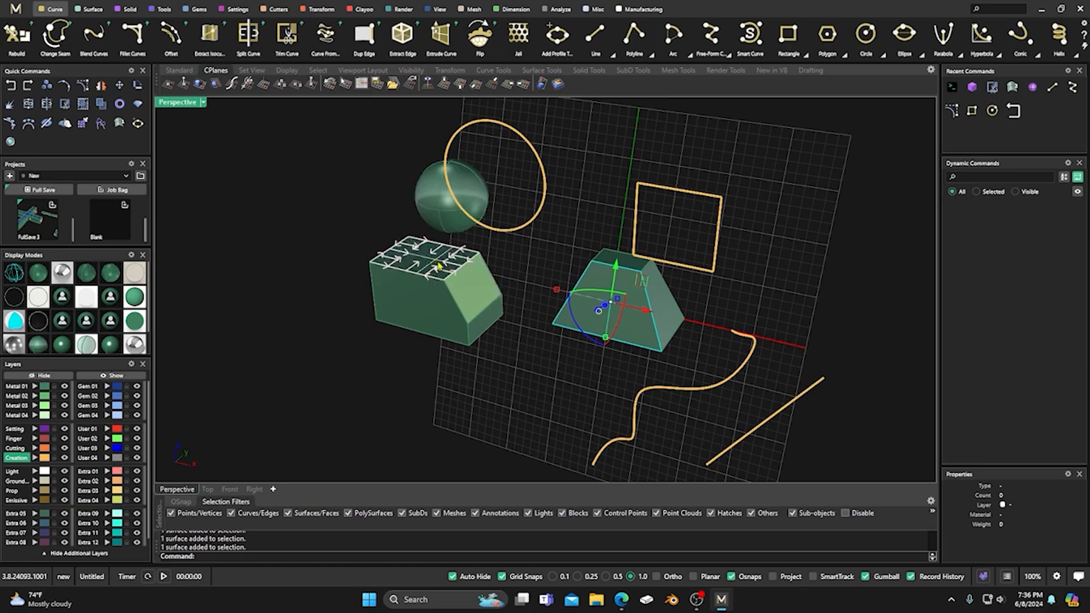
pyautogui.click(422, 325)
pyautogui.click(429, 253)
pyautogui.click(482, 312)
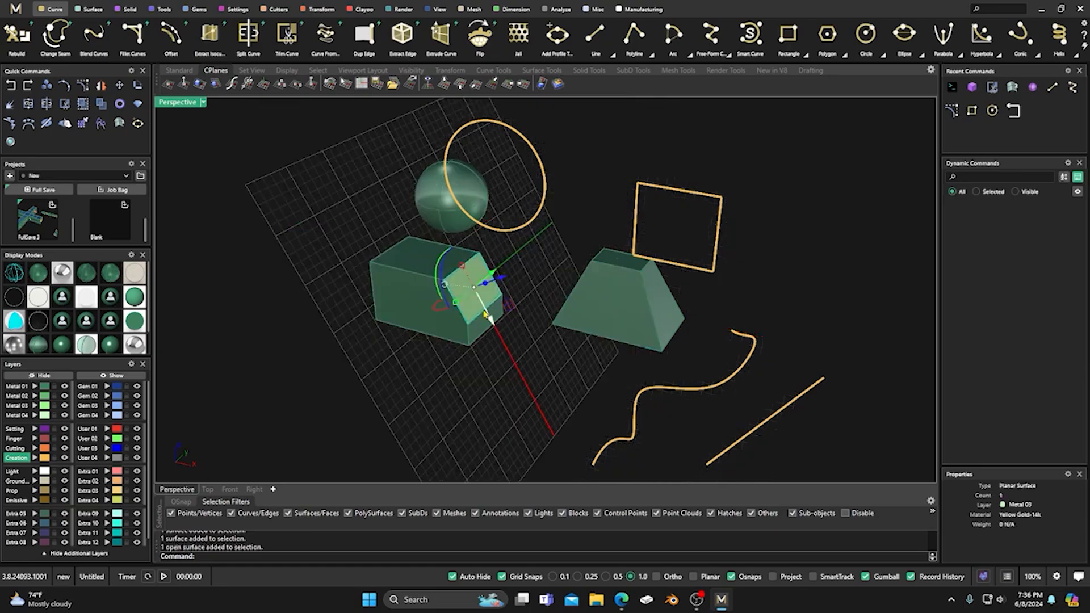
# Step: Select the underside of the trimmed box and the bottom face of the tapered box to test CPlane alignment
pyautogui.click(485, 325)
pyautogui.moveTo(469, 386); pyautogui.dragTo(449, 282, button='right')
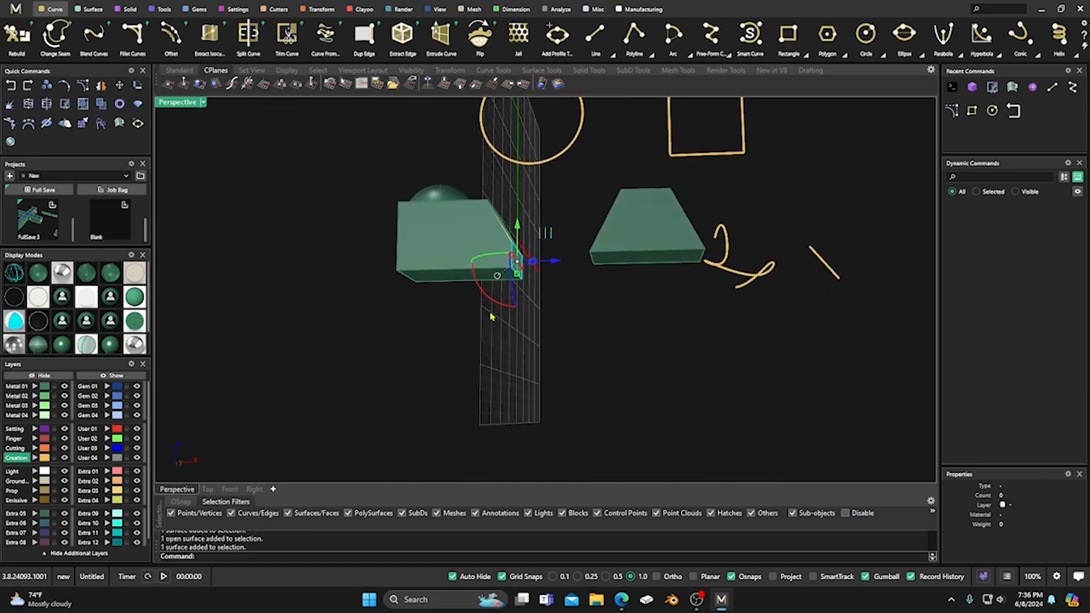
pyautogui.click(448, 282)
pyautogui.moveTo(462, 365); pyautogui.dragTo(559, 303, button='right')
pyautogui.click(641, 246)
pyautogui.moveTo(640, 246); pyautogui.dragTo(756, 532, button='right')
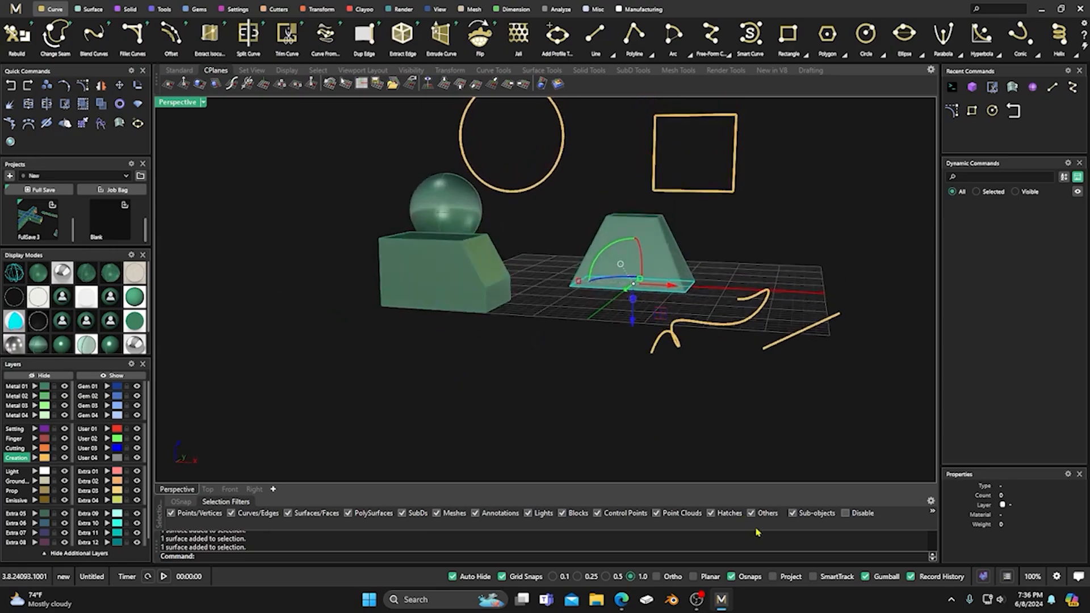
pyautogui.moveTo(580, 362); pyautogui.dragTo(569, 386, button='right')
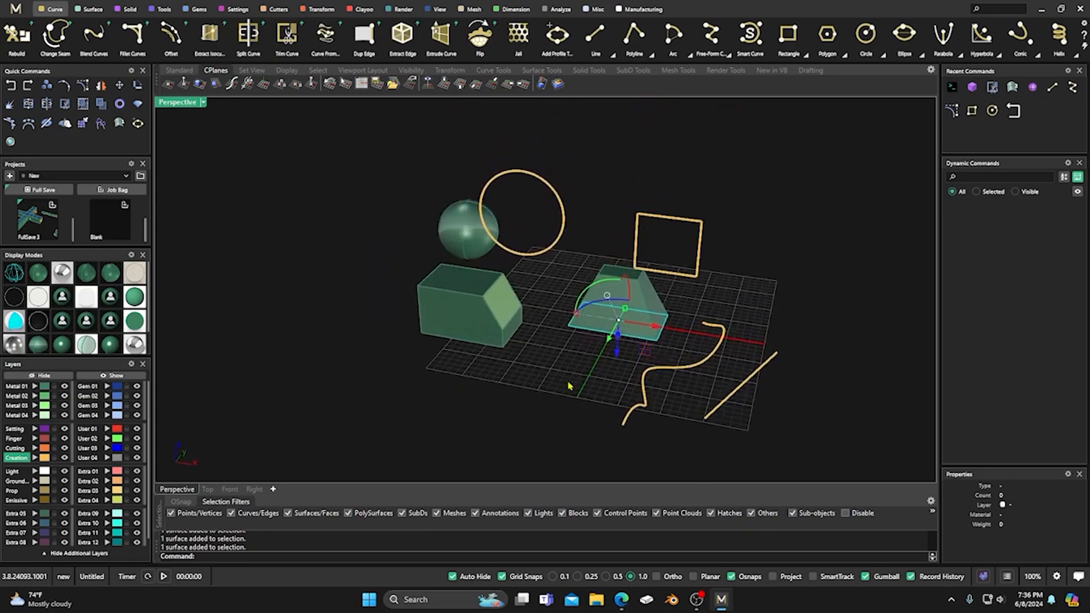
# Step: Select single segments of the square curve, its top and its side, clearing the selection after each one
pyautogui.press('Escape')
pyautogui.keyDown('ctrl'); pyautogui.keyDown('shift'); pyautogui.click(645, 216); pyautogui.keyUp('shift'); pyautogui.keyUp('ctrl')
pyautogui.press('Escape')
pyautogui.keyDown('ctrl'); pyautogui.keyDown('shift'); pyautogui.click(637, 227); pyautogui.keyUp('shift'); pyautogui.keyUp('ctrl')
pyautogui.press('Escape')
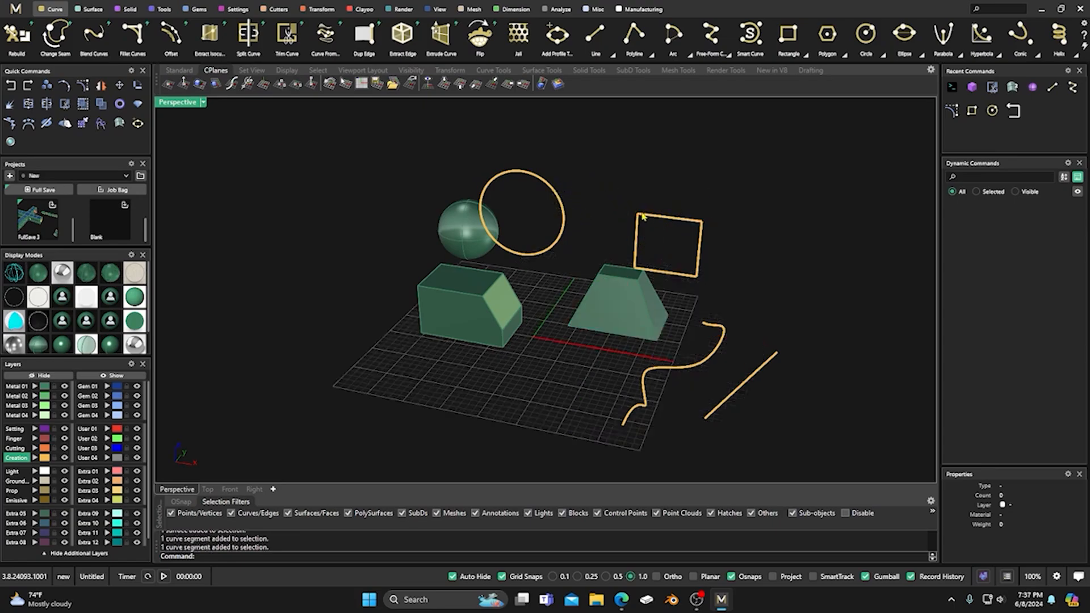
pyautogui.keyDown('ctrl'); pyautogui.keyDown('shift'); pyautogui.click(673, 222); pyautogui.keyUp('shift'); pyautogui.keyUp('ctrl')
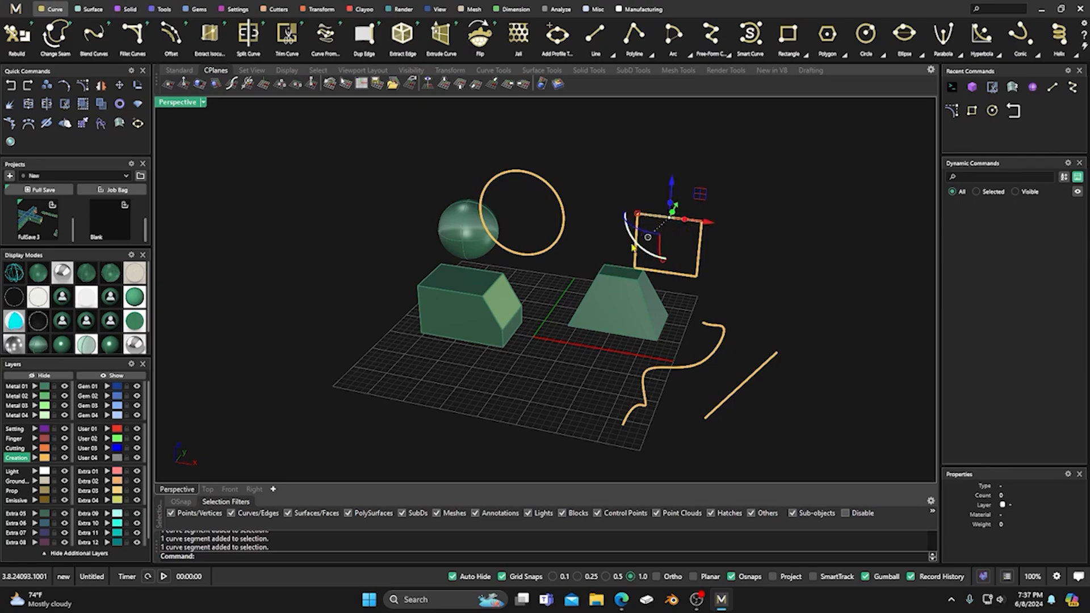
pyautogui.click(588, 184)
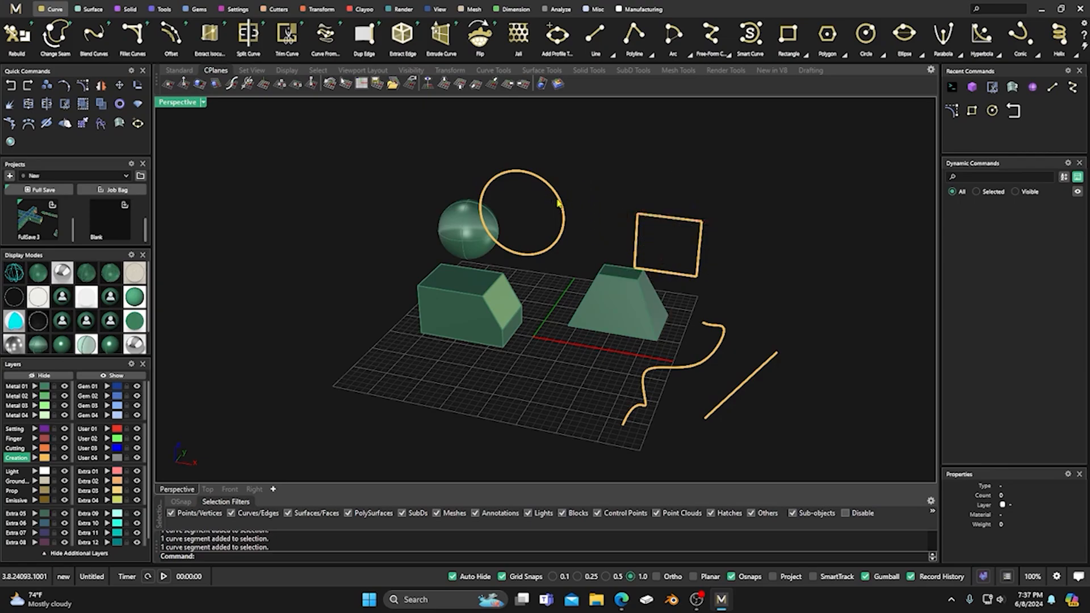
# Step: Select the circle several times with a selection window, and select the square's top segment, clearing the selection each time
pyautogui.moveTo(590, 178); pyautogui.dragTo(543, 250)
pyautogui.click(584, 177)
pyautogui.moveTo(584, 177); pyautogui.dragTo(539, 264)
pyautogui.click(591, 173)
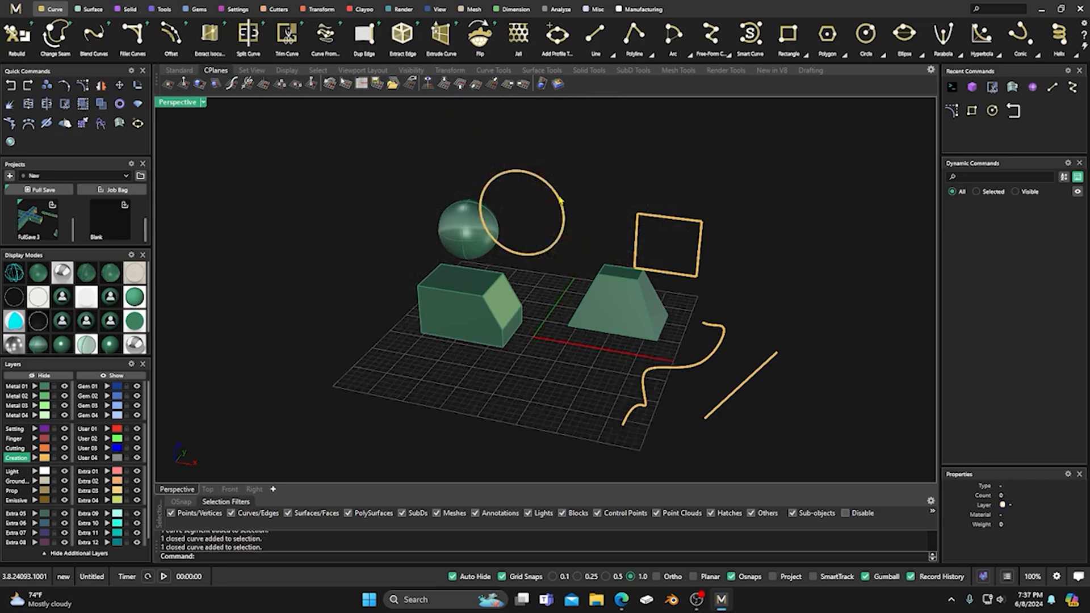
pyautogui.moveTo(576, 183); pyautogui.dragTo(546, 251)
pyautogui.click(670, 218)
pyautogui.click(635, 194)
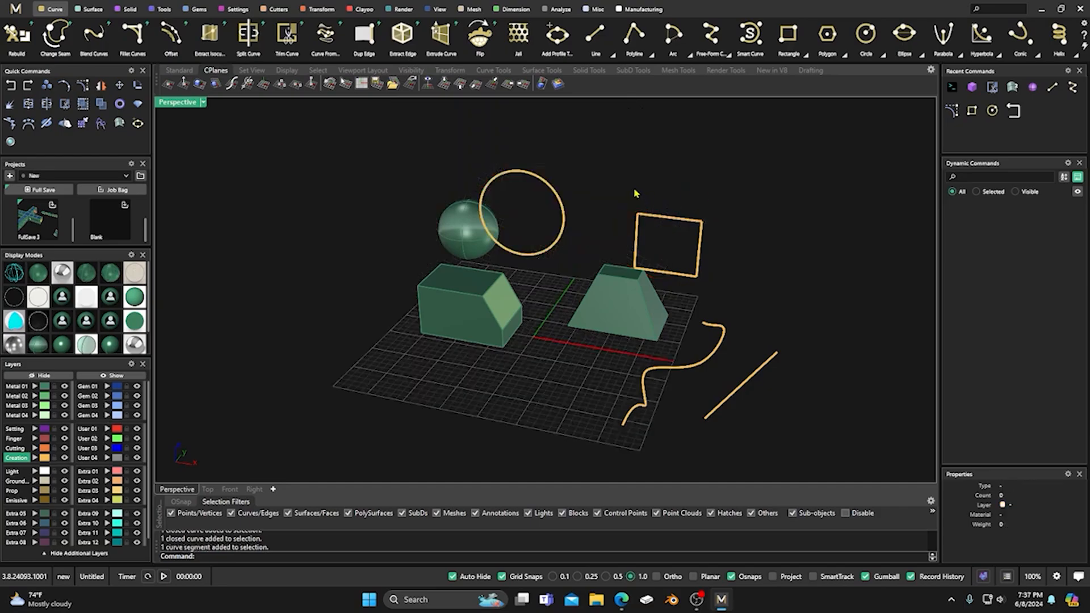
# Step: Disable the Sub-objects selection filter and select the whole square and the circle to align the CPlane to each
pyautogui.click(793, 513)
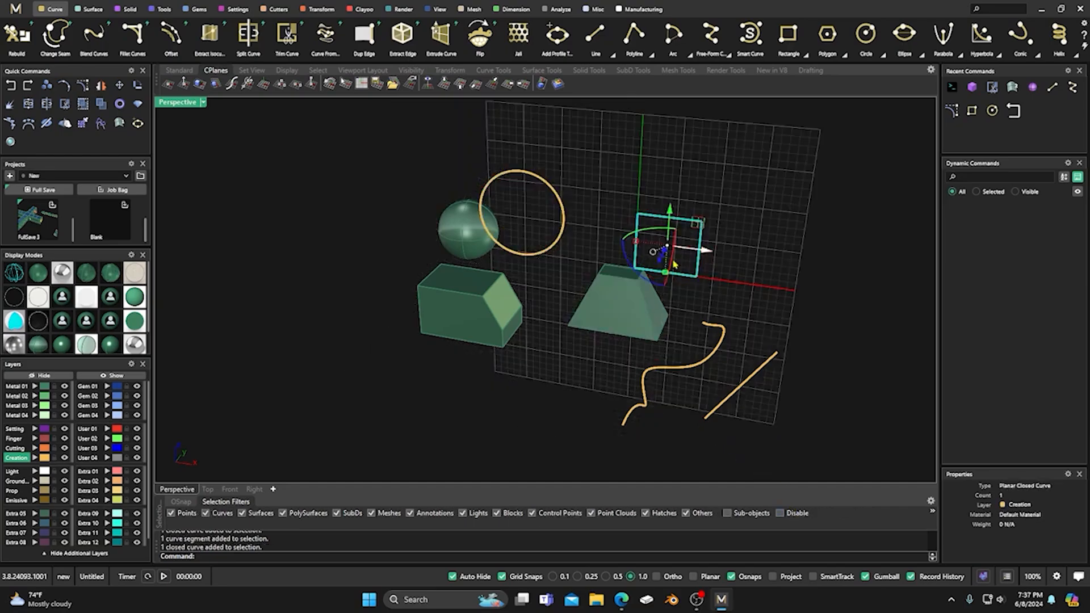
pyautogui.click(564, 210)
pyautogui.click(599, 205)
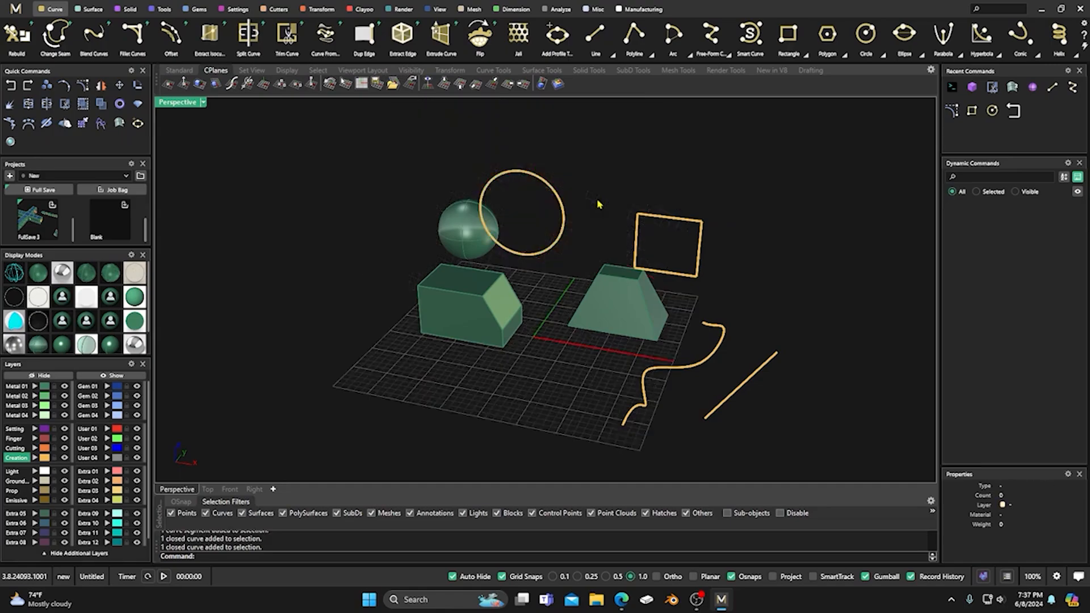
# Step: Re-enable the Sub-objects selection filter, window-select the entire square, and select the circle
pyautogui.click(725, 513)
pyautogui.moveTo(624, 201); pyautogui.dragTo(723, 292)
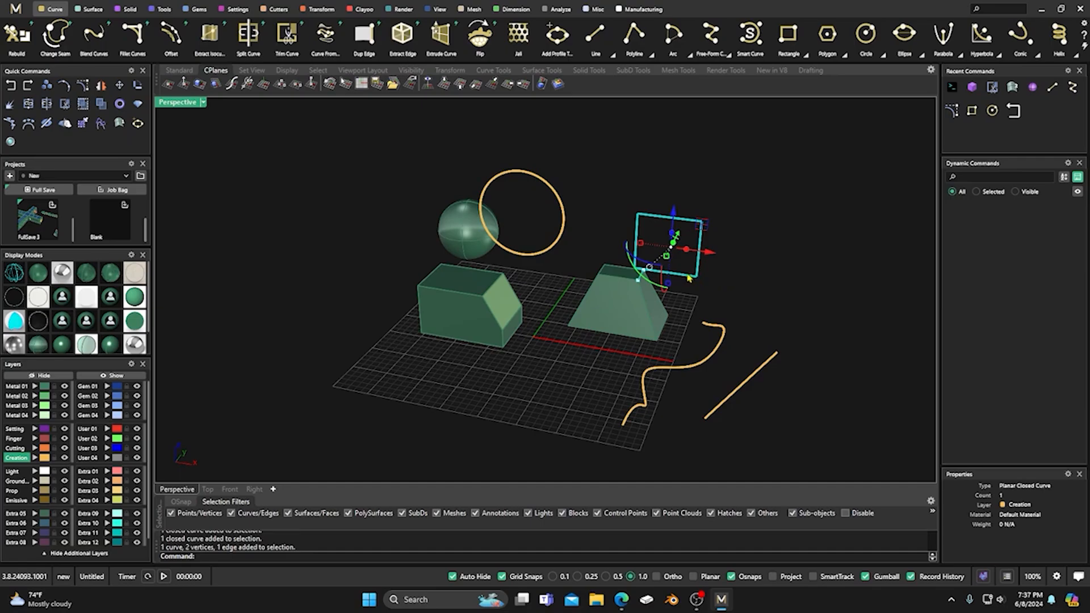
pyautogui.press('Escape')
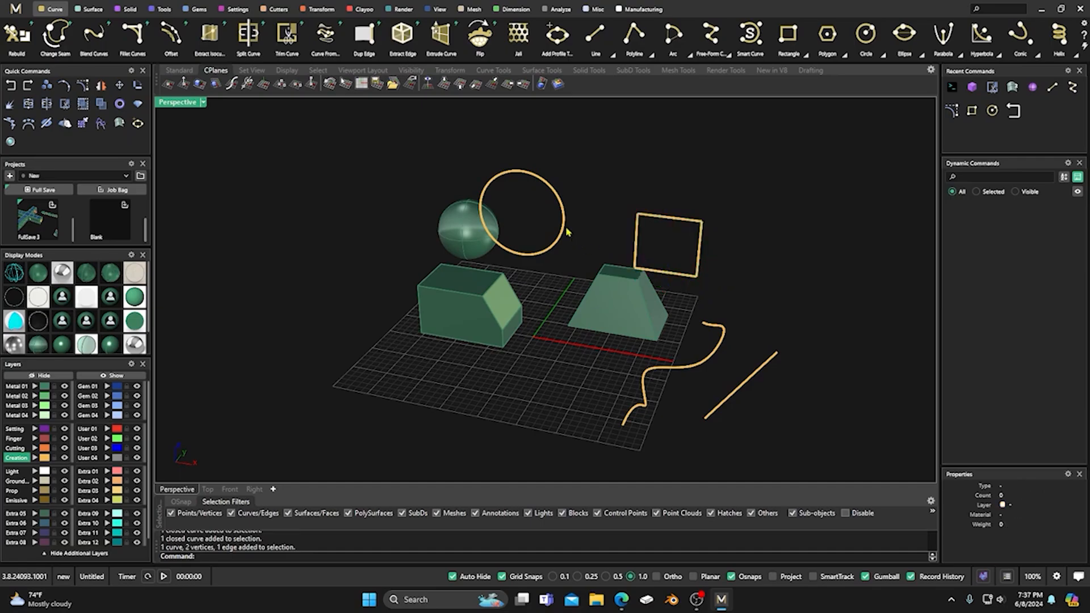
pyautogui.click(551, 254)
pyautogui.click(560, 270)
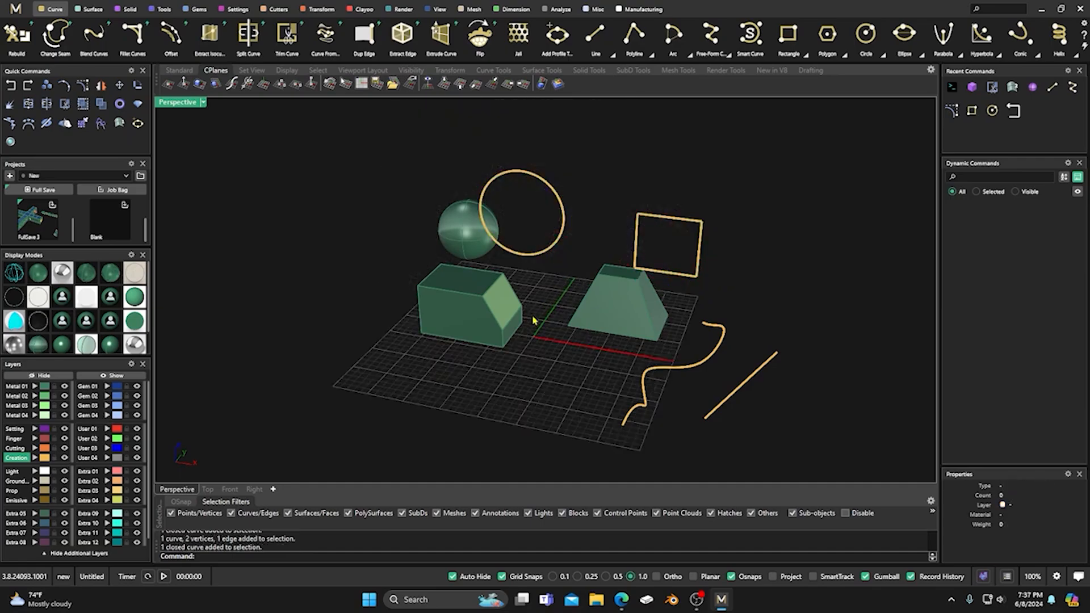
# Step: Select the trimmed box's capping surface, top and front faces, the tapered box's front face, and the sphere in turn, ending with nothing selected
pyautogui.click(500, 306)
pyautogui.click(439, 281)
pyautogui.click(399, 316)
pyautogui.click(466, 319)
pyautogui.click(596, 316)
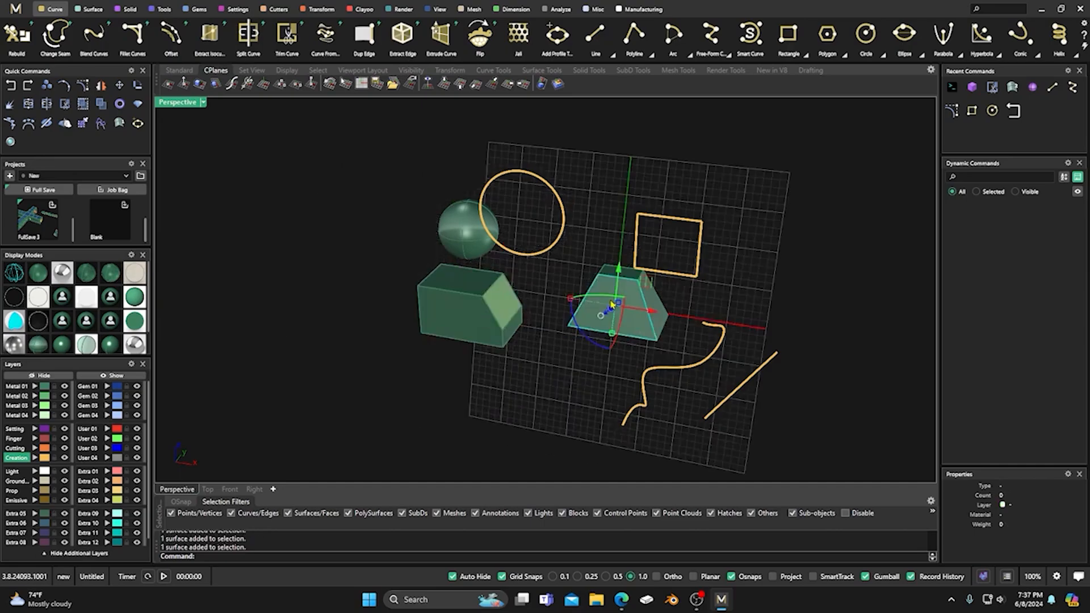
pyautogui.click(558, 84)
pyautogui.click(475, 279)
pyautogui.click(476, 225)
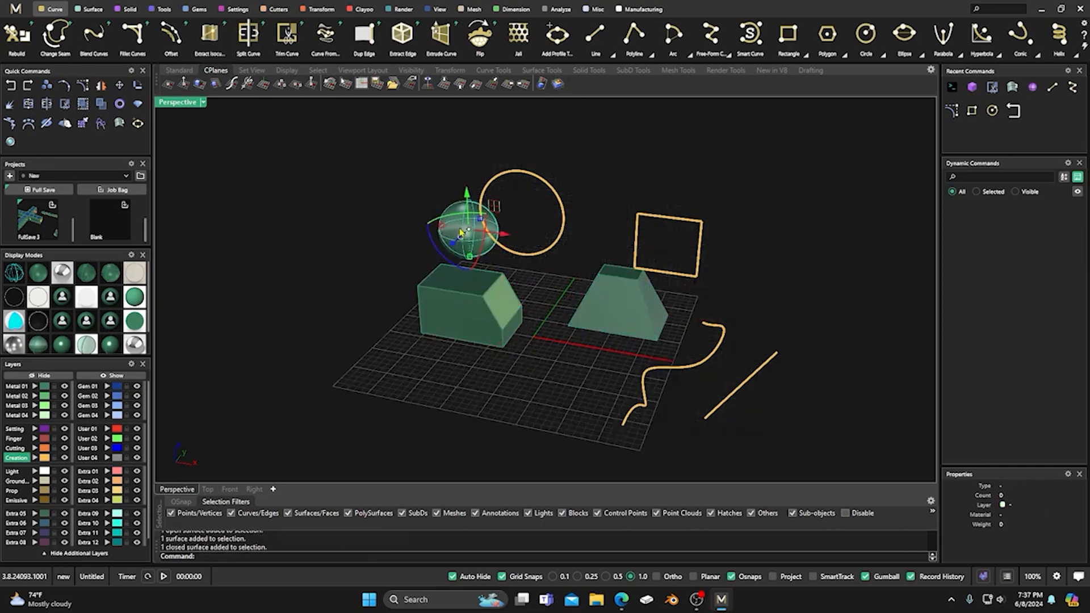
pyautogui.click(549, 192)
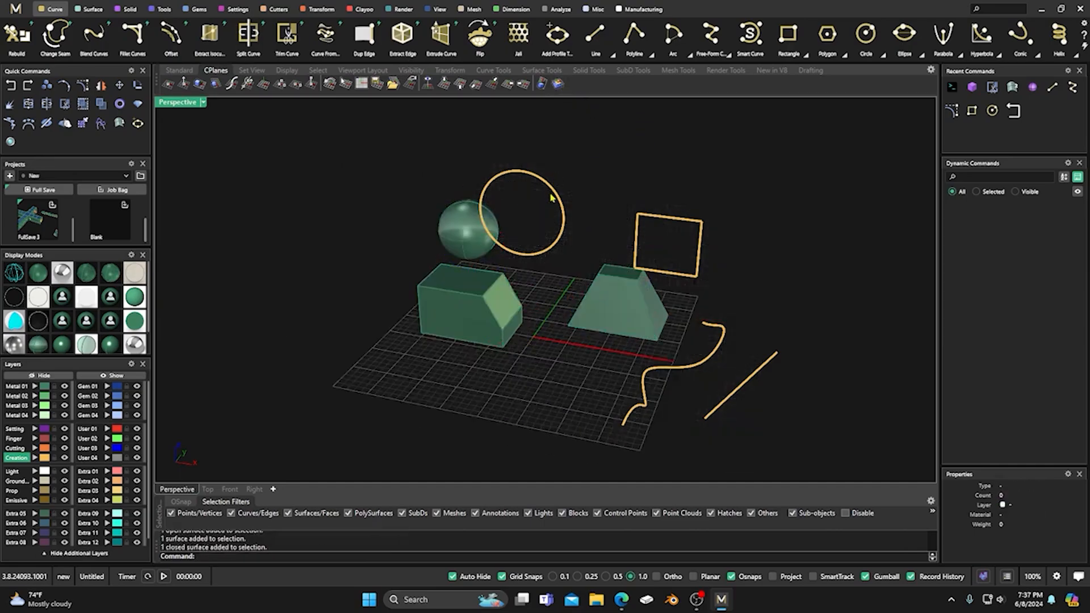
# Step: Enable automatic CPlane alignment and select the circle, the square's top segment, and the top faces of both boxes in turn
pyautogui.click(558, 83)
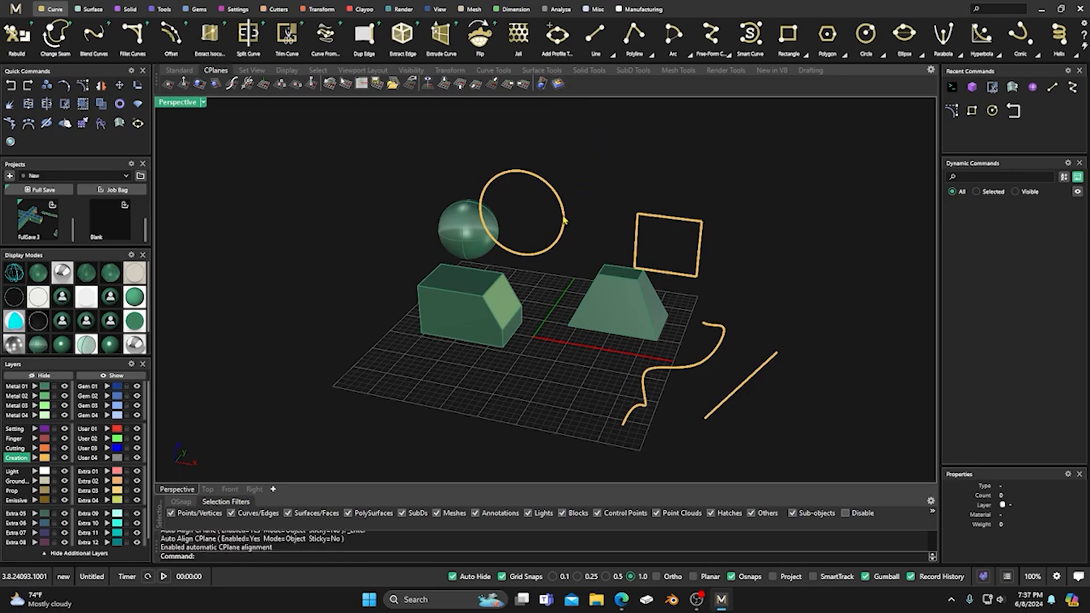
pyautogui.click(545, 256)
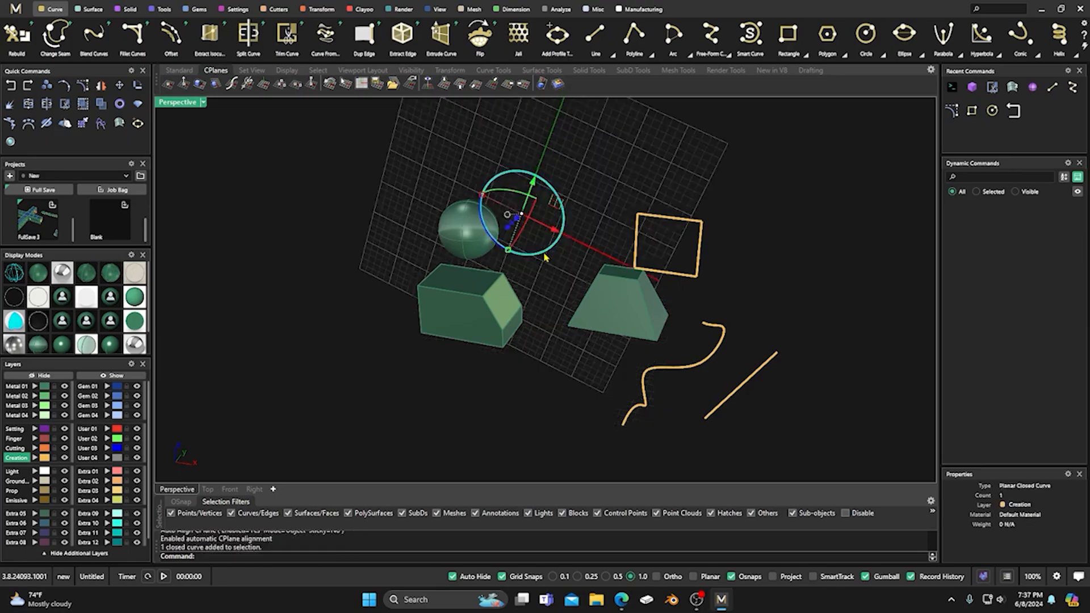
pyautogui.click(657, 219)
pyautogui.click(615, 273)
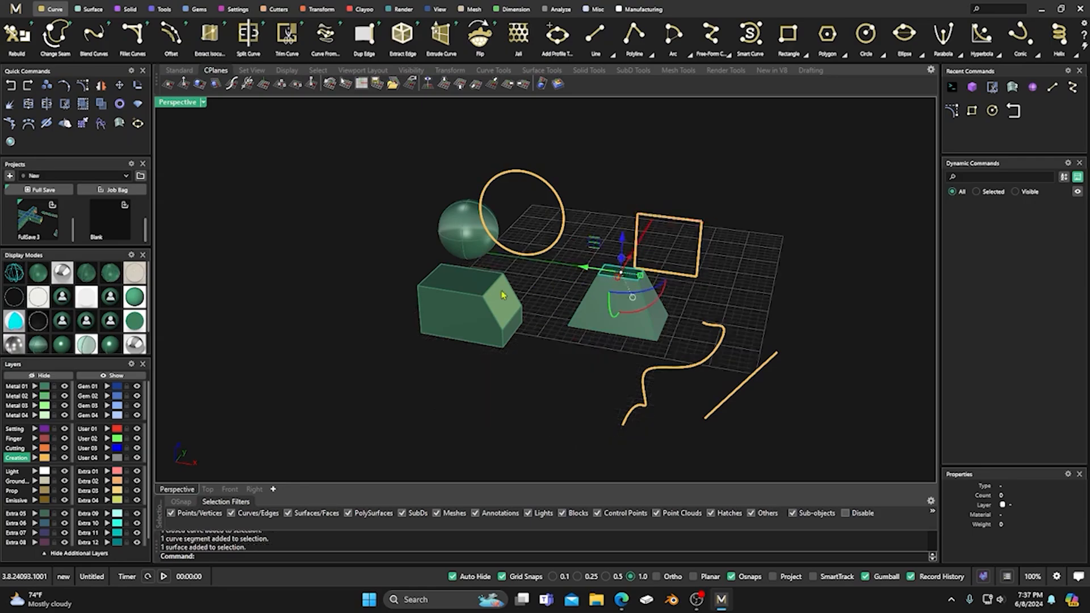
pyautogui.click(467, 283)
pyautogui.click(384, 295)
# Step: Disable the Sub-objects selection filter
pyautogui.scroll(-4, 385, 294)
pyautogui.moveTo(384, 293); pyautogui.dragTo(372, 311, button='right')
pyautogui.scroll(4, 450, 384)
pyautogui.moveTo(460, 382); pyautogui.dragTo(442, 351, button='right')
pyautogui.scroll(-4, 424, 364)
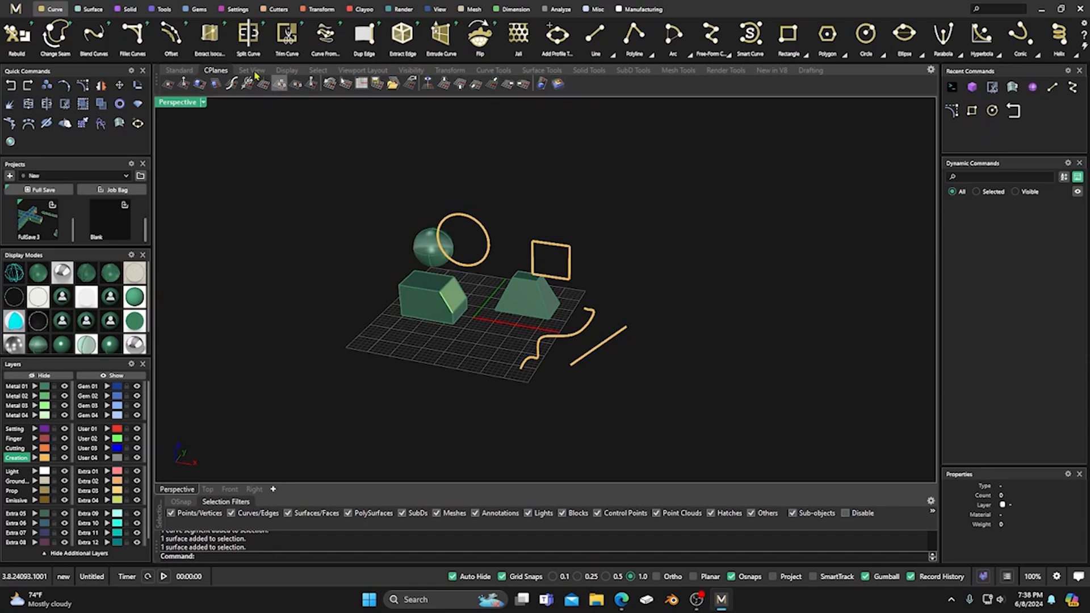
pyautogui.click(793, 513)
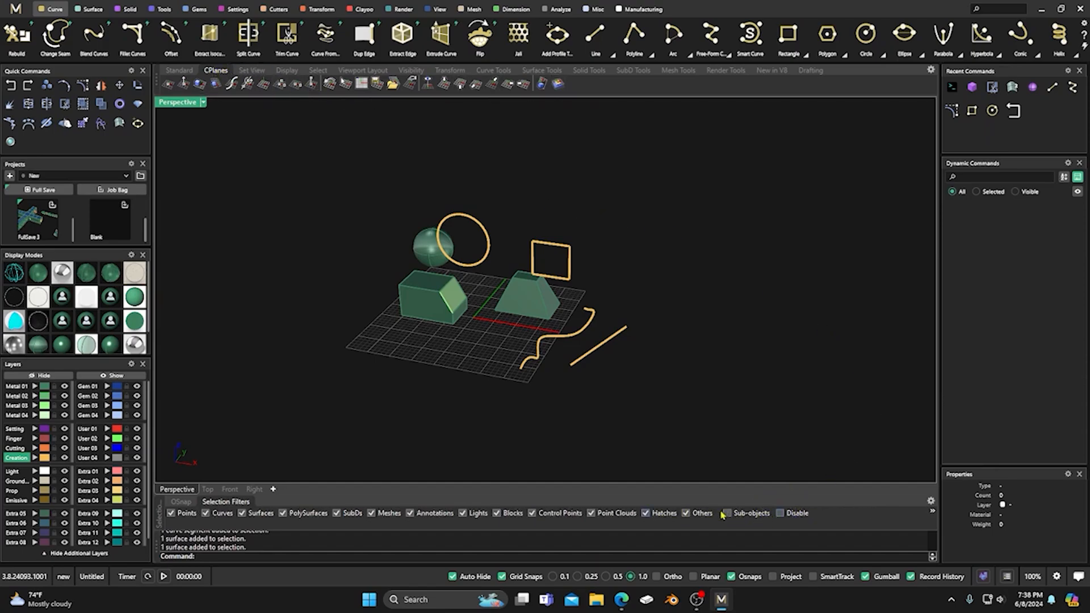
# Step: View the Standard toolbar and return to the CPlanes toolbar
pyautogui.moveTo(447, 390)
pyautogui.mouseDown(button='right')
pyautogui.moveTo(436, 394)
pyautogui.moveTo(461, 384)
pyautogui.mouseUp(button='right')
pyautogui.scroll(3, 449, 388)
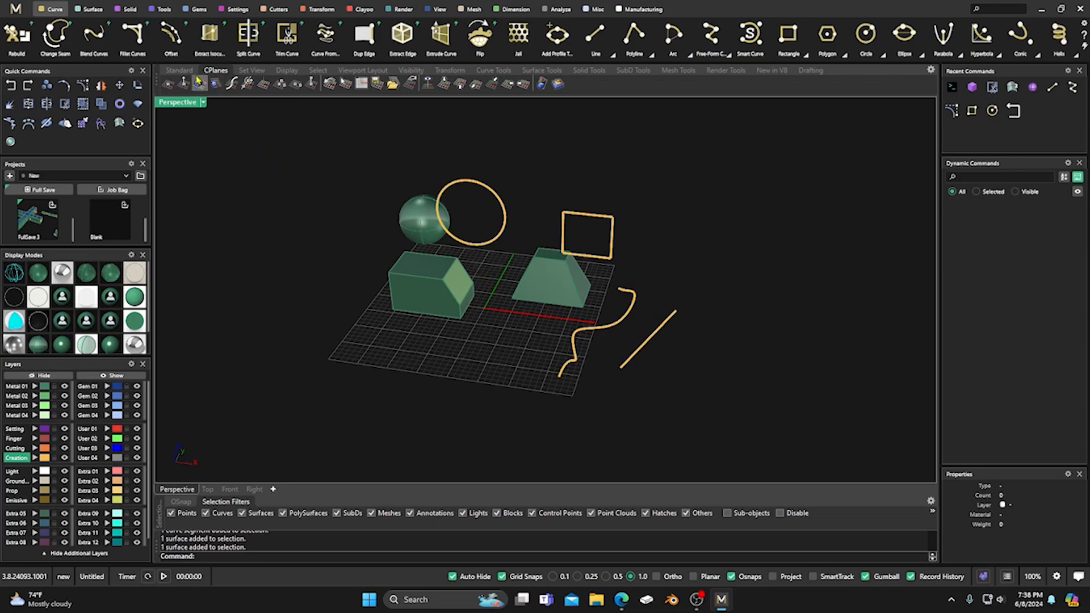
pyautogui.click(179, 70)
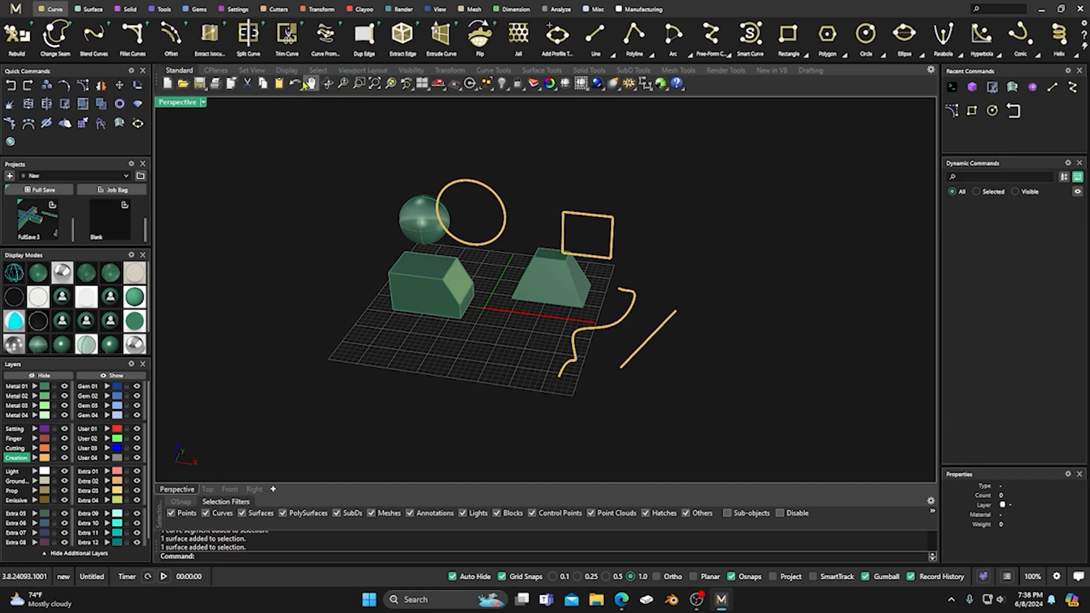
pyautogui.click(216, 70)
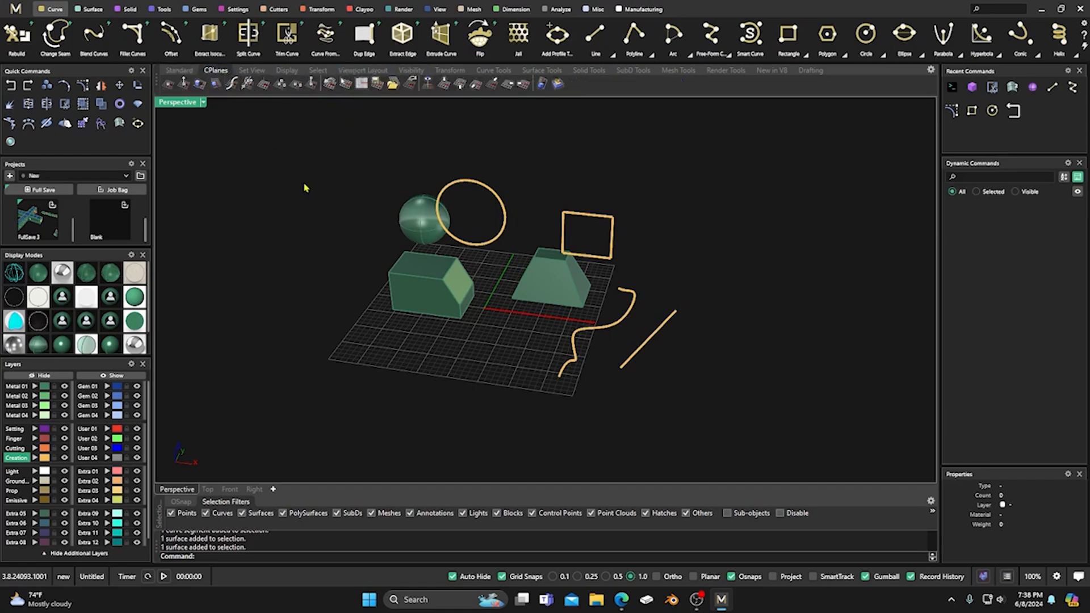
pyautogui.scroll(-3, 392, 284)
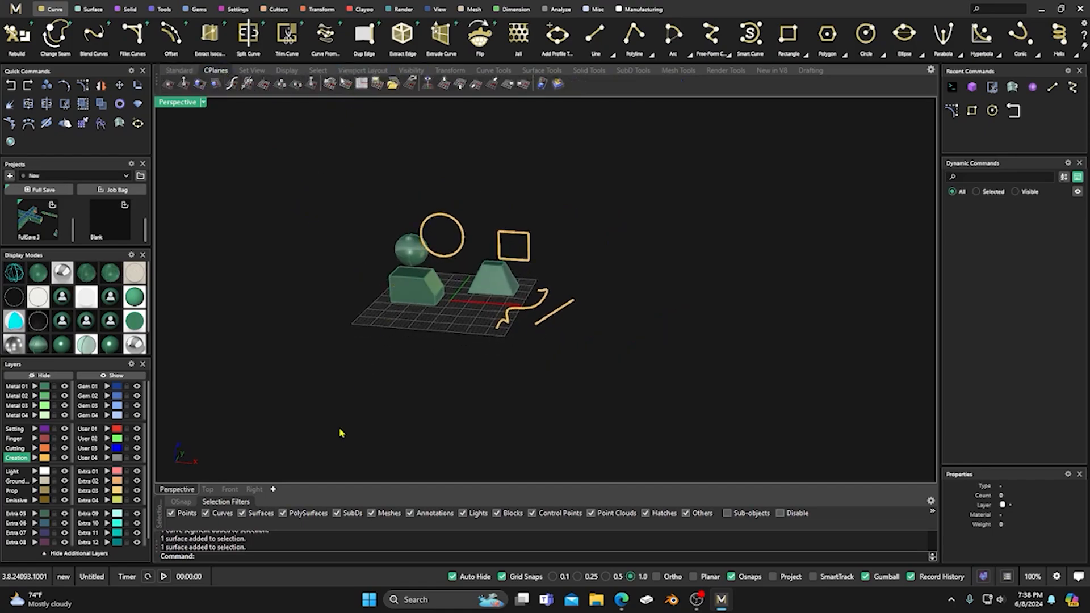
pyautogui.rightClick(208, 561)
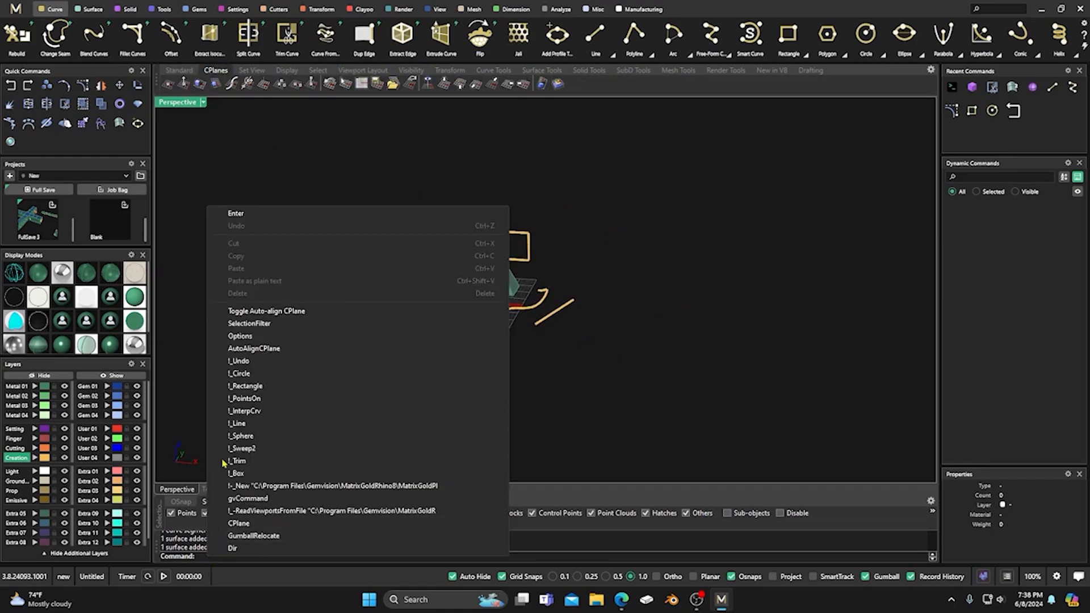
pyautogui.rightClick(165, 420)
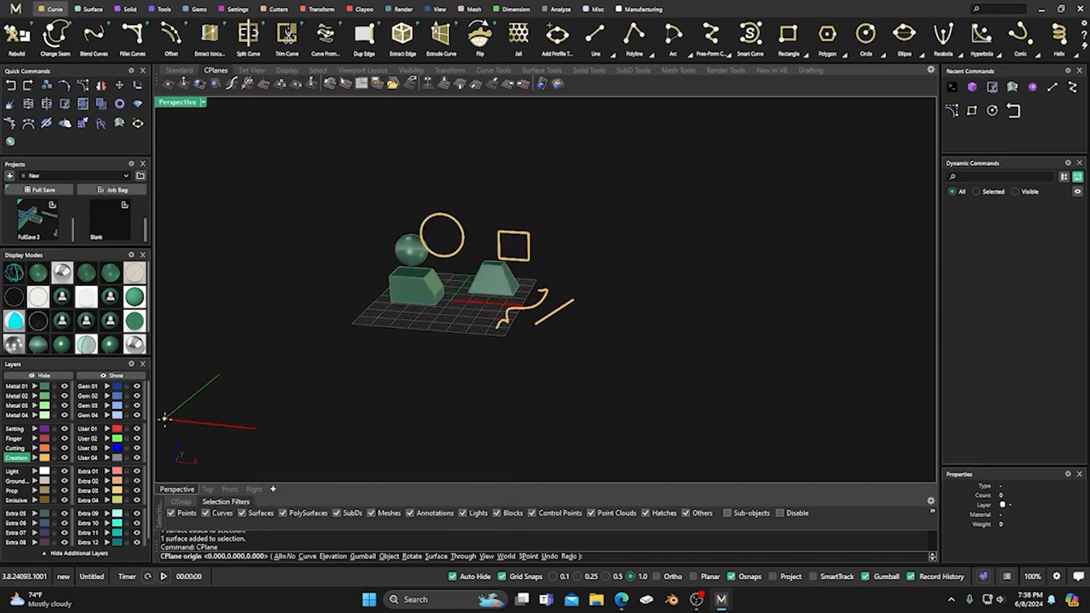
pyautogui.press('Escape')
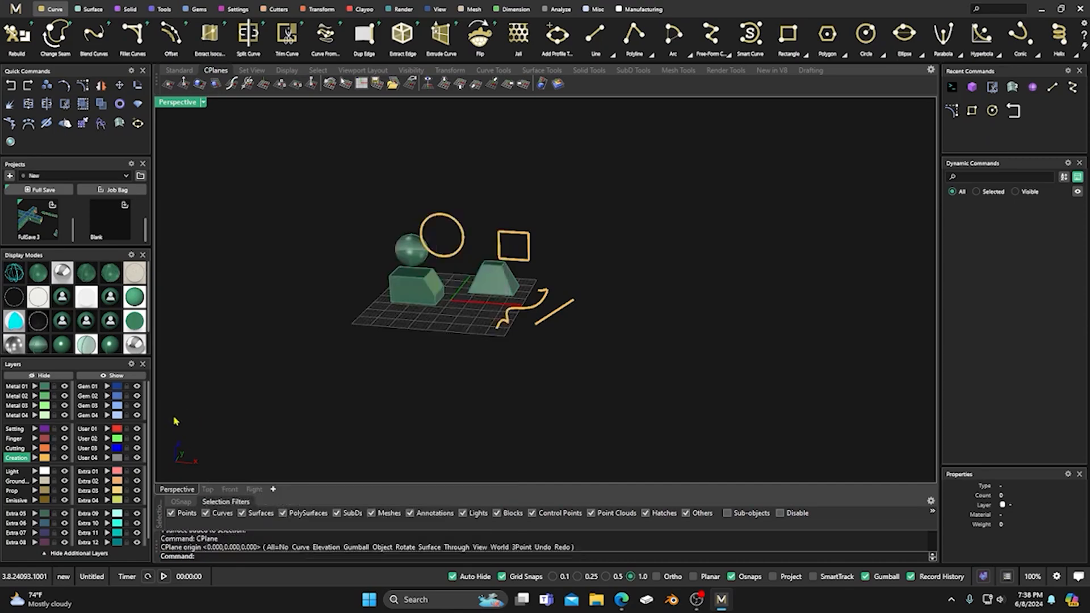
# Step: Run CPlane with All=No in the four-view layout, placing the origin at the trimmed box's upper corner in the Front view
pyautogui.write('CPlane')
pyautogui.press('Return')
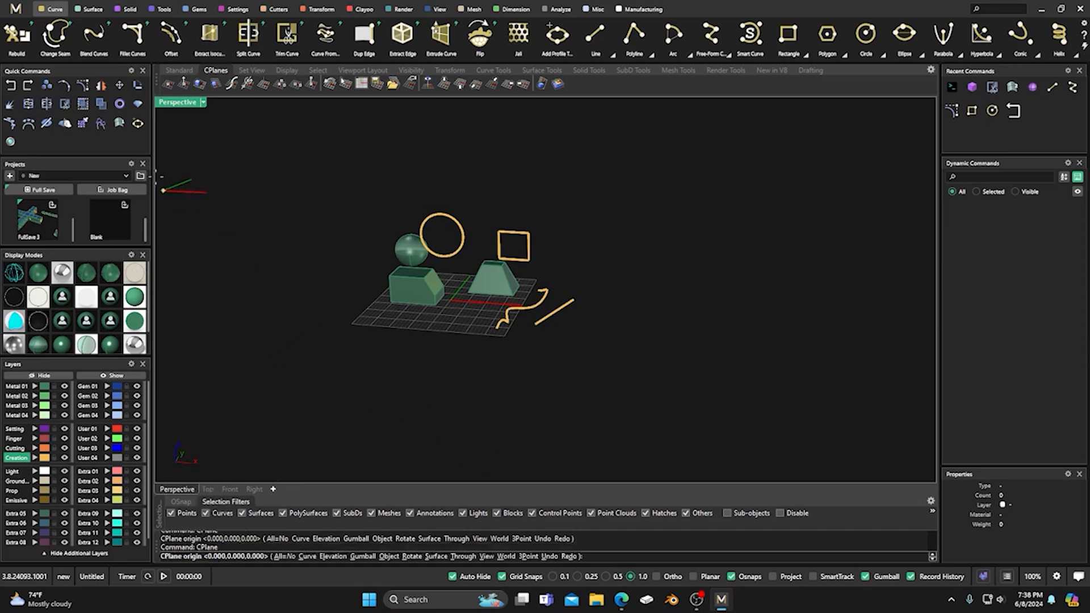
pyautogui.doubleClick(184, 104)
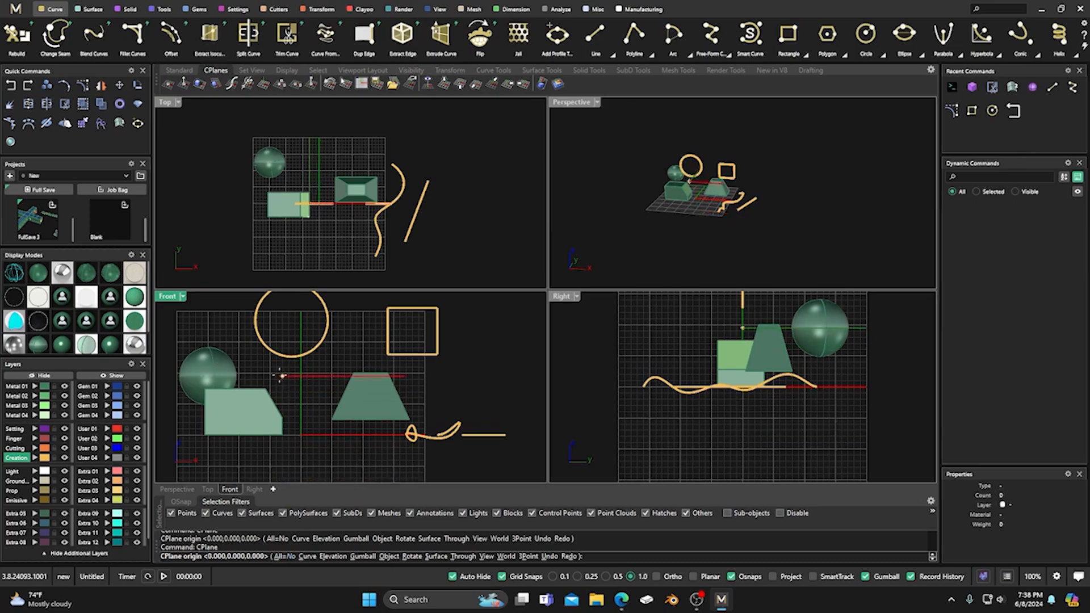
pyautogui.click(265, 389)
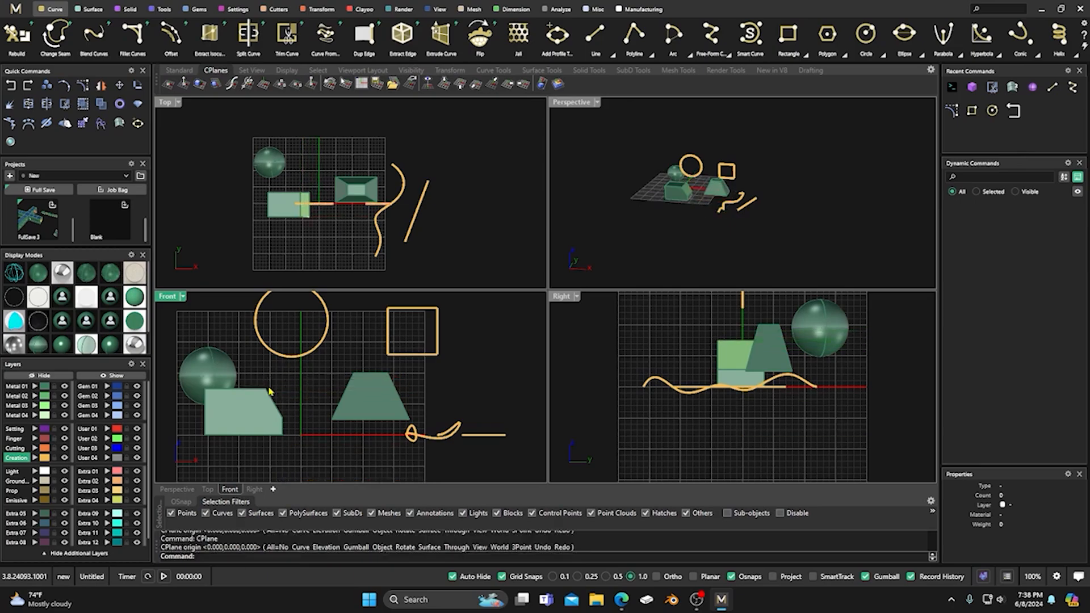
# Step: Run CPlane with All=Yes and place the origin at the tapered box's upper right corner in the Front view
pyautogui.moveTo(643, 349); pyautogui.dragTo(657, 362, button='right')
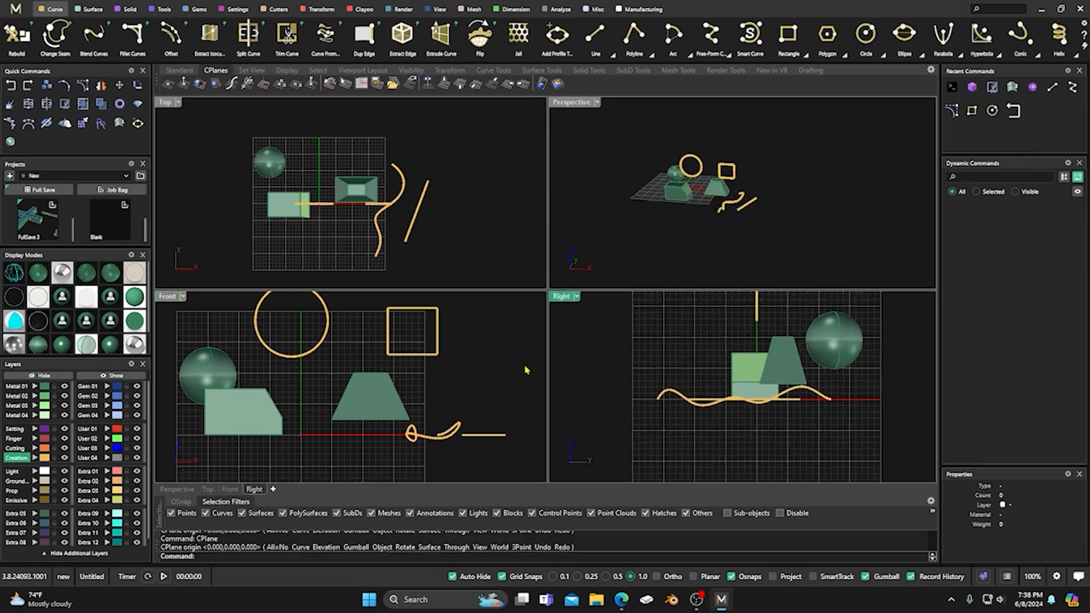
pyautogui.rightClick(233, 561)
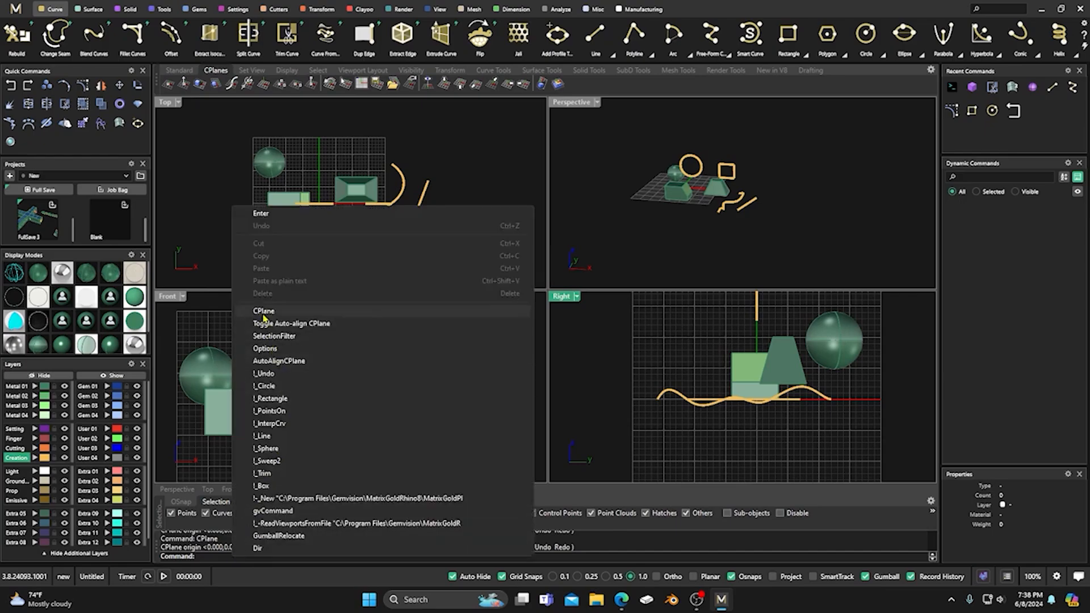
pyautogui.click(264, 310)
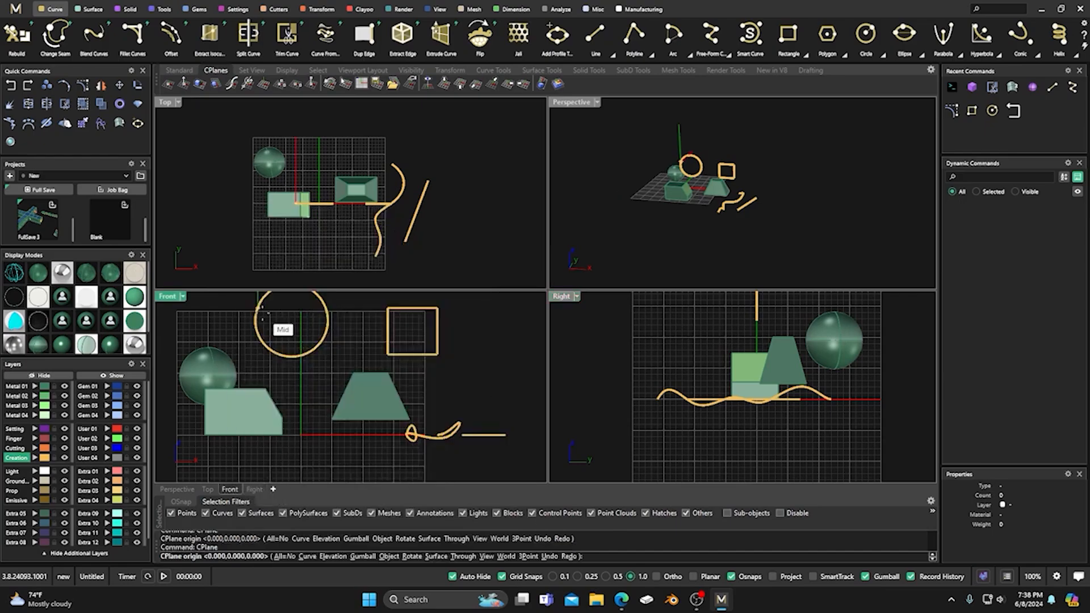
pyautogui.click(285, 557)
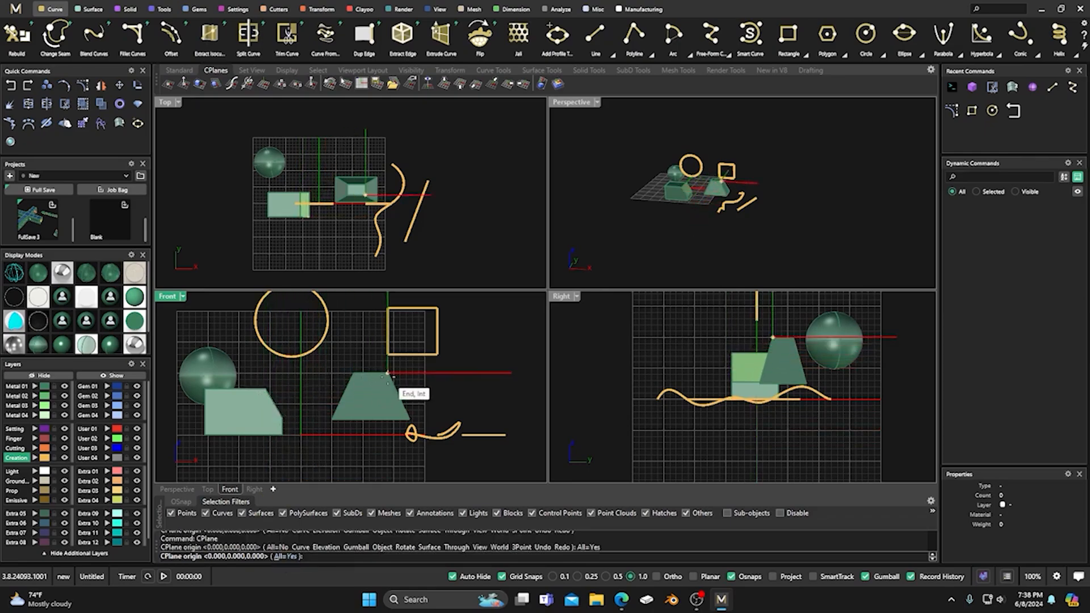
pyautogui.click(388, 374)
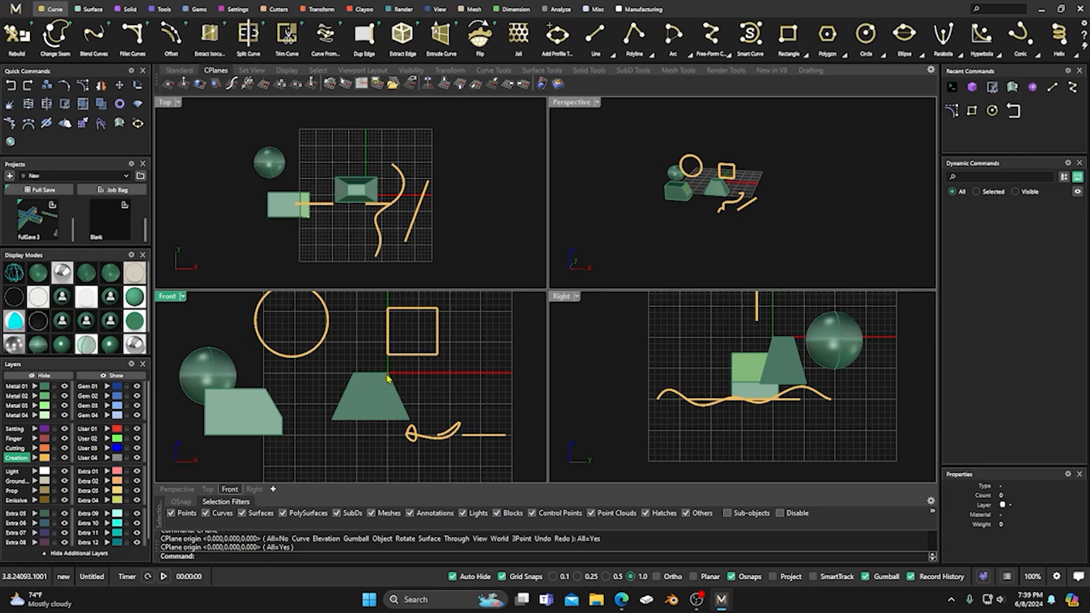
pyautogui.scroll(10, 727, 191)
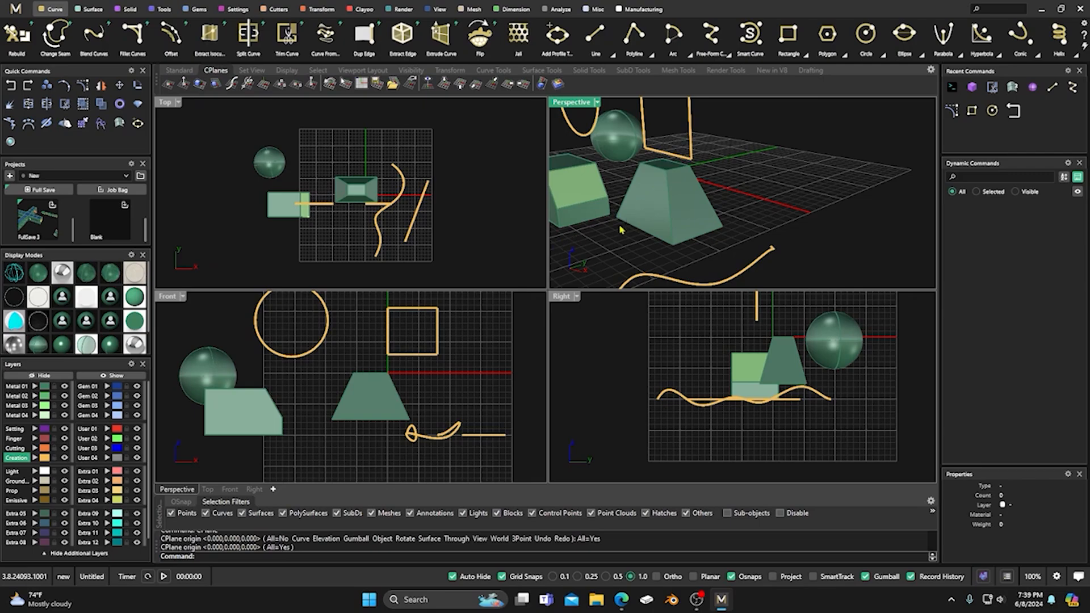
# Step: Use CPlane to move the construction plane origin in all viewports to the bottom of the circle in the Front view
pyautogui.scroll(-5, 621, 229)
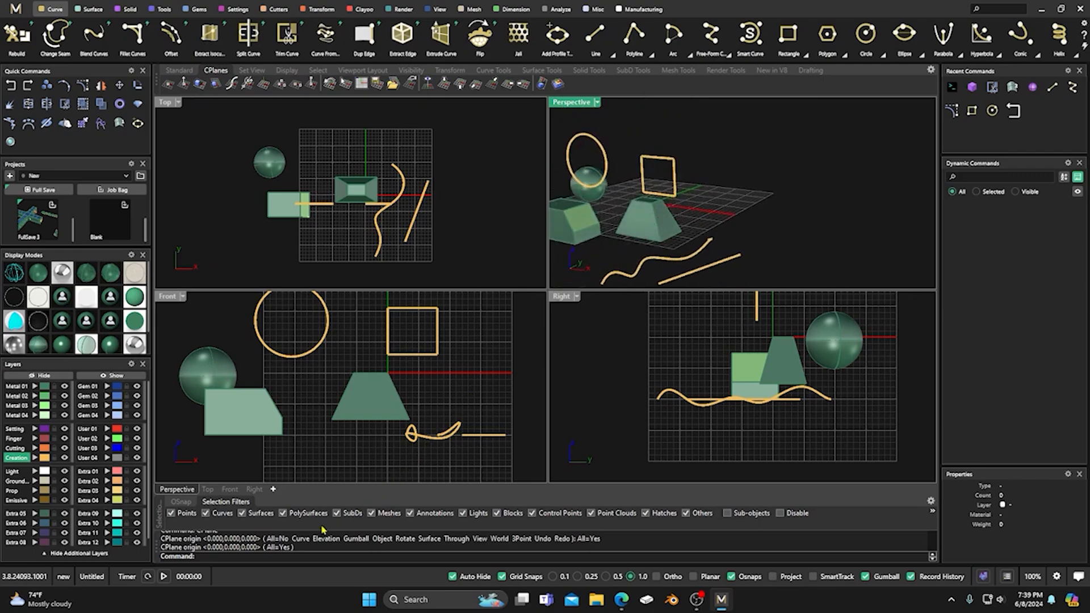
pyautogui.rightClick(230, 559)
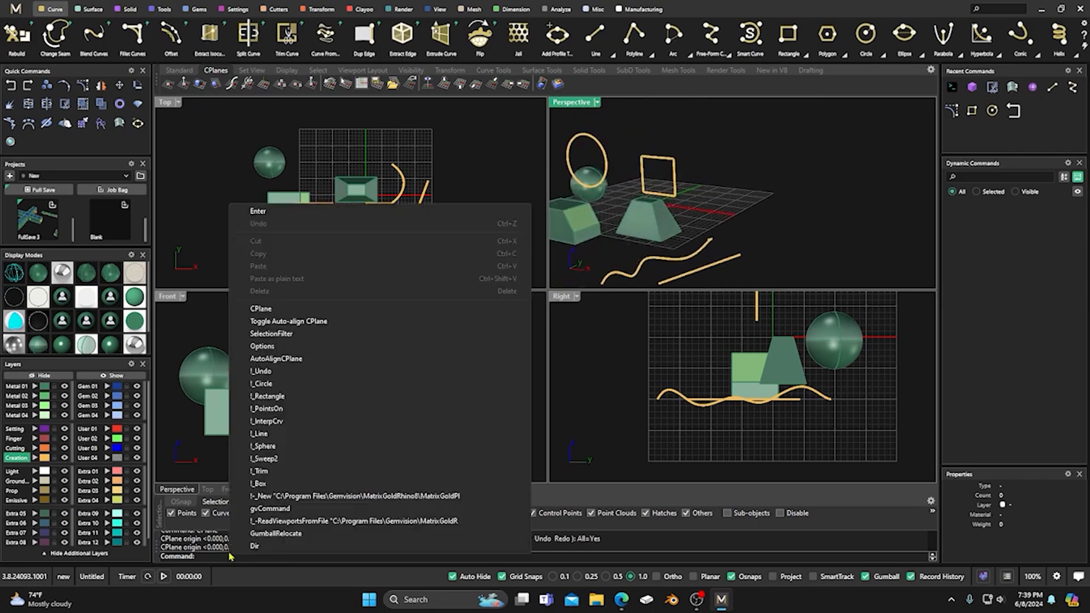
pyautogui.click(261, 309)
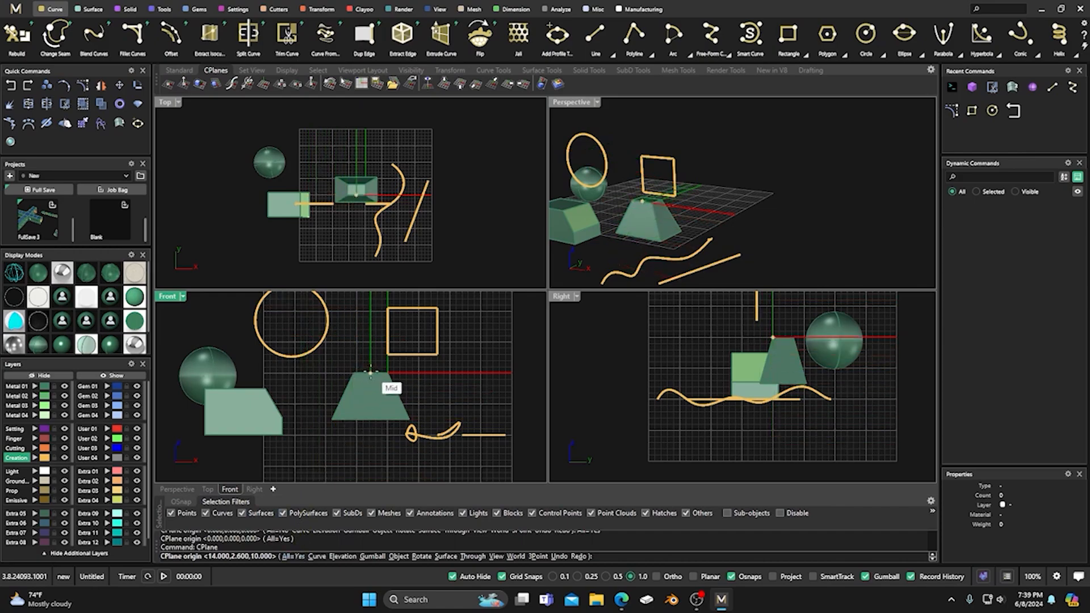
pyautogui.click(294, 361)
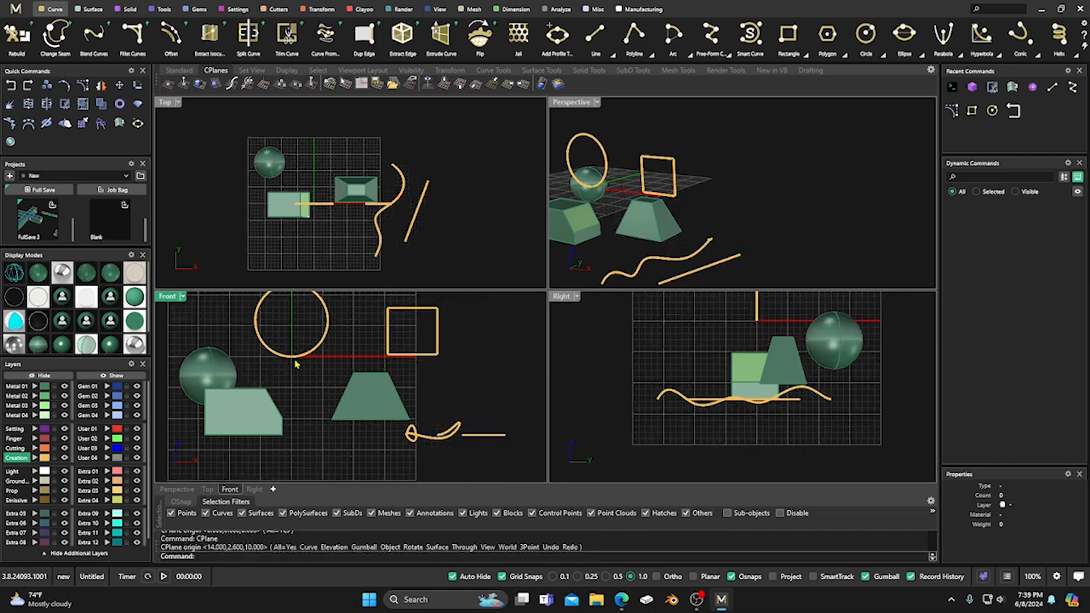
pyautogui.moveTo(774, 211); pyautogui.dragTo(743, 230, button='right')
pyautogui.scroll(3, 588, 198)
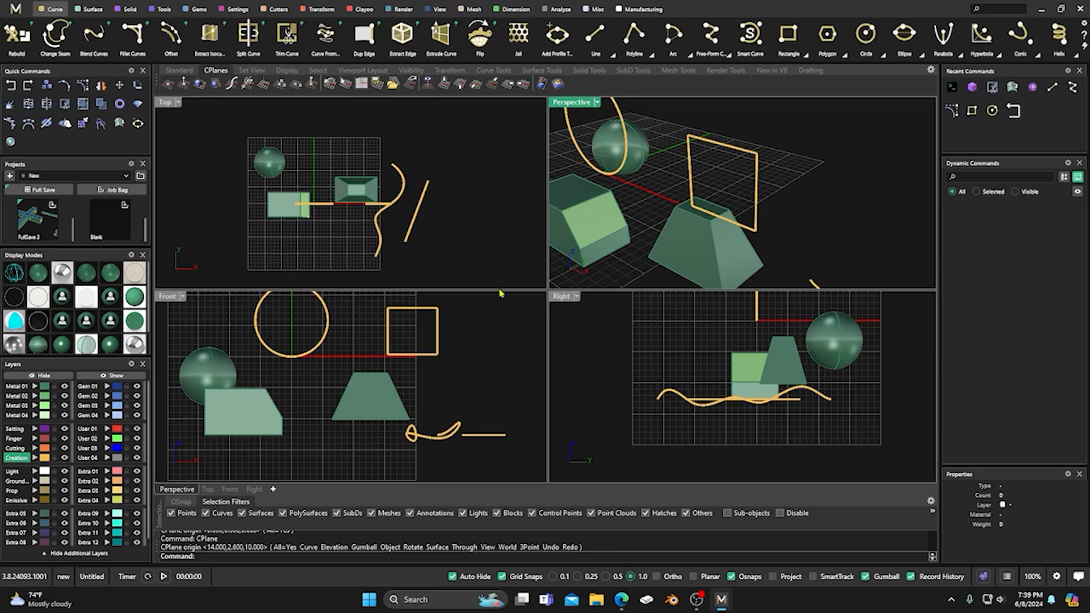
# Step: Set the CPlane command's All option to No so that only the active viewport's construction plane changes
pyautogui.rightClick(220, 560)
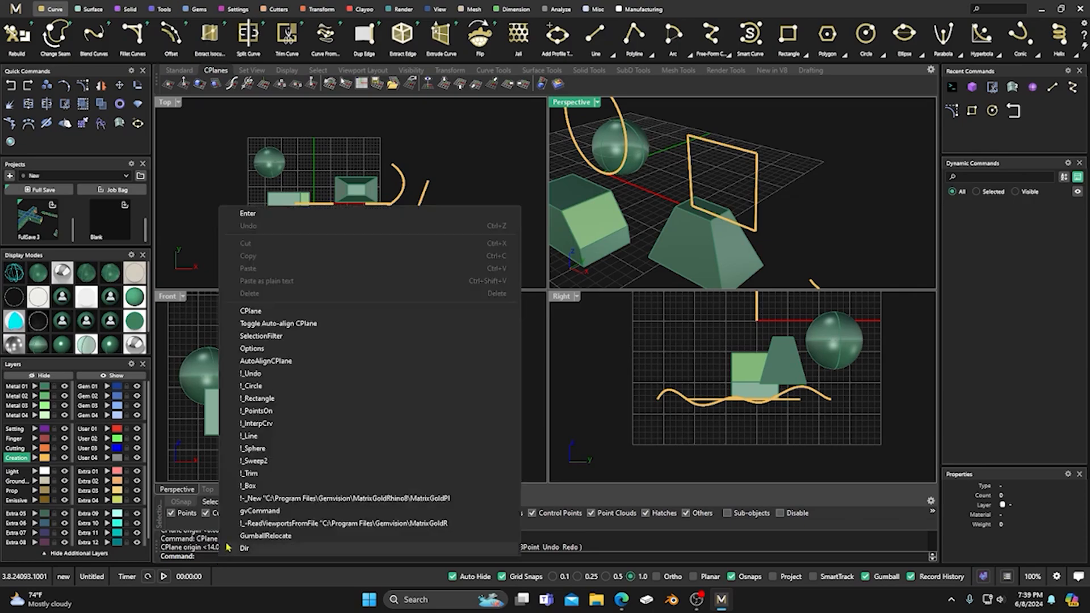
pyautogui.click(250, 313)
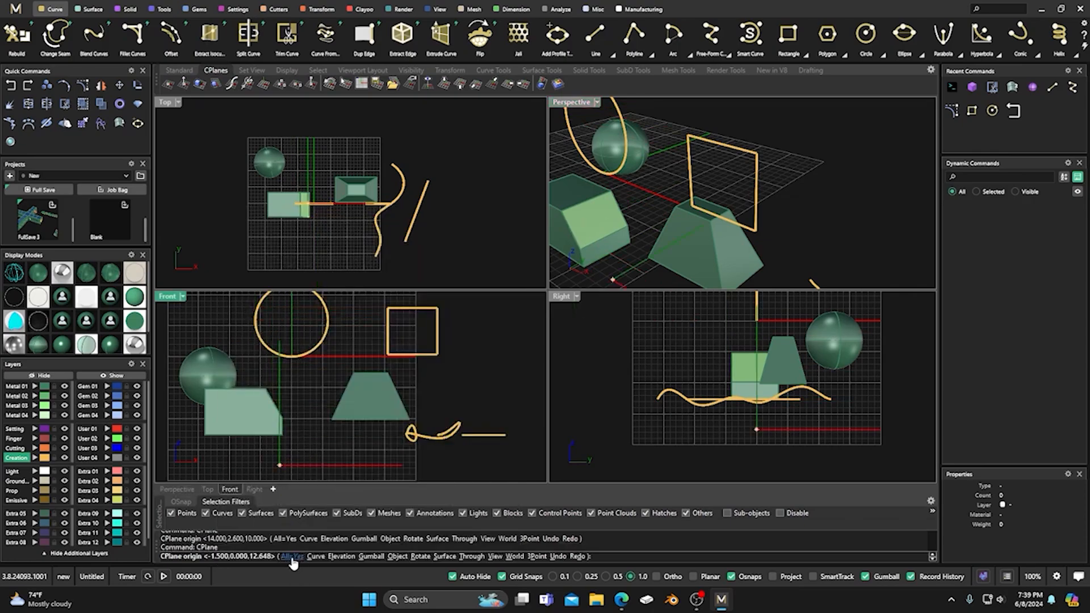
pyautogui.click(293, 558)
pyautogui.rightClick(316, 559)
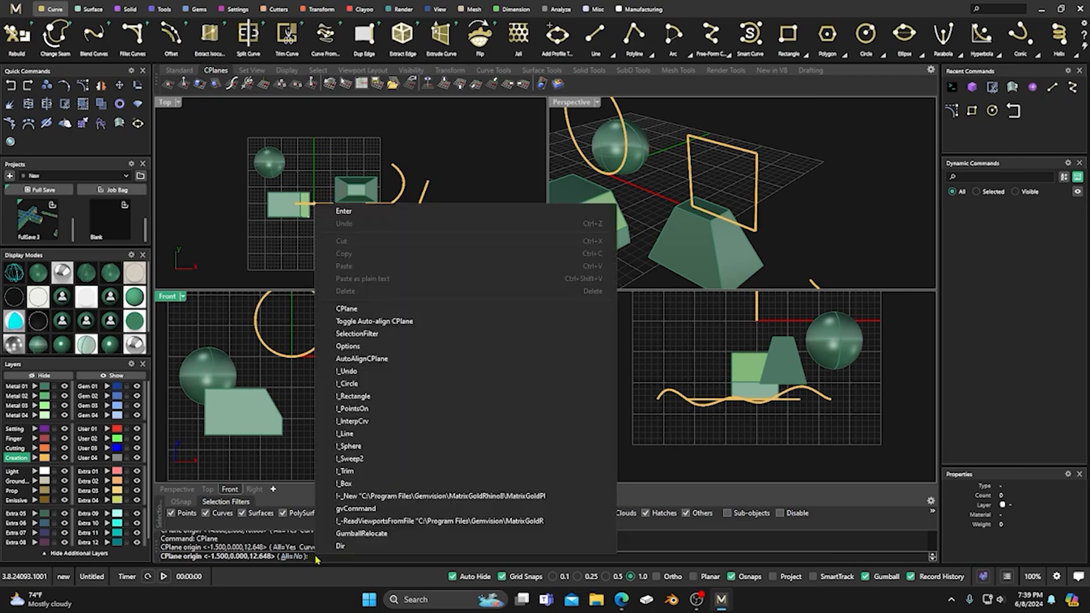
pyautogui.click(295, 453)
pyautogui.press('Escape')
pyautogui.press('Return')
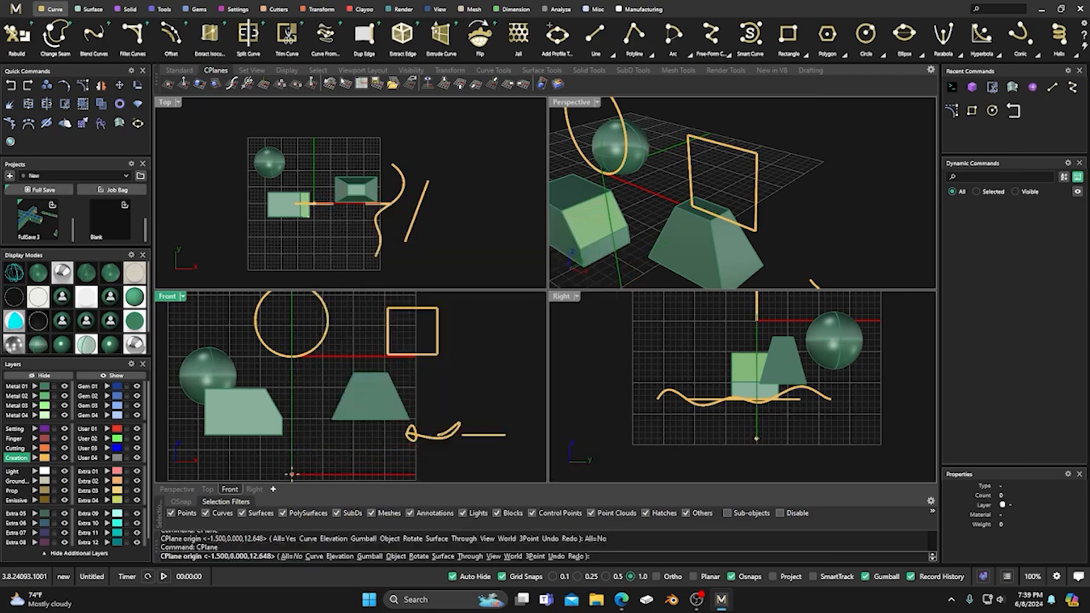
# Step: Try to orient the construction plane perpendicular to the square curve with the Curve option, picking in the enlarged Perspective view
pyautogui.click(313, 557)
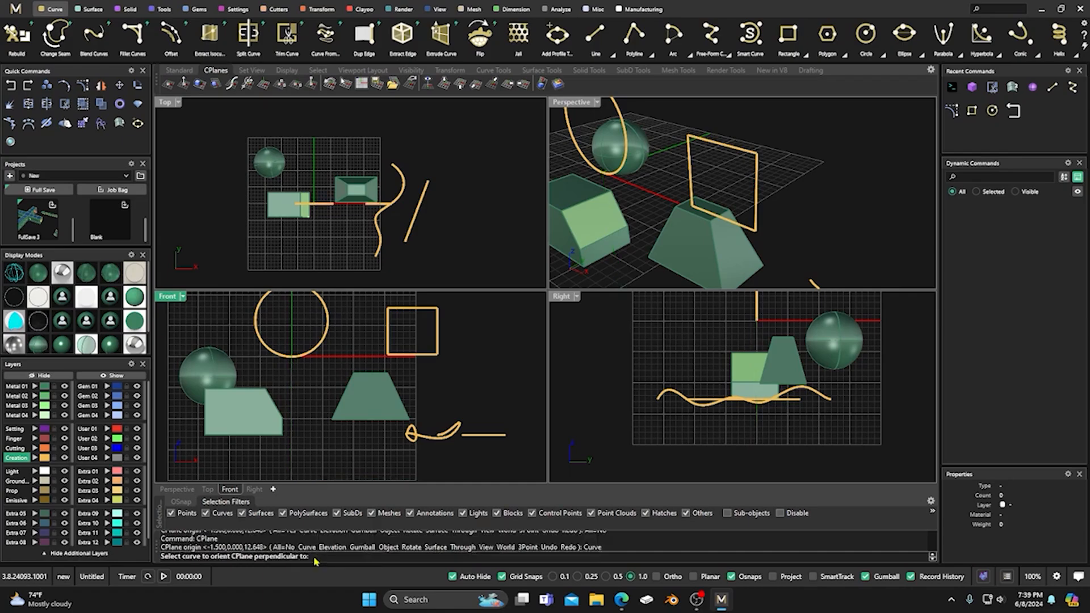
pyautogui.doubleClick(569, 102)
pyautogui.scroll(-5, 526, 151)
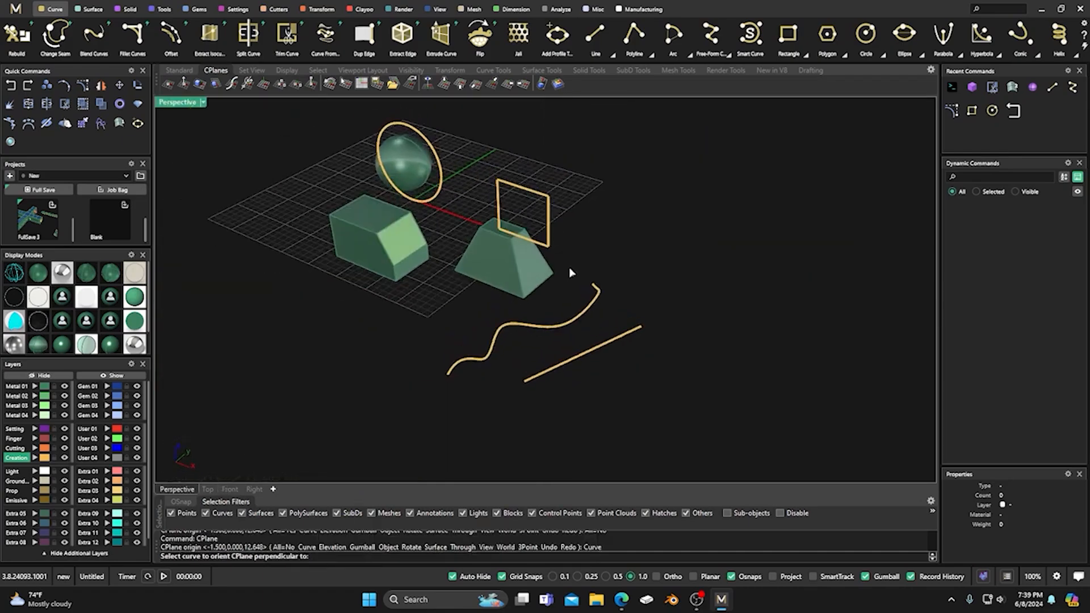
pyautogui.click(549, 219)
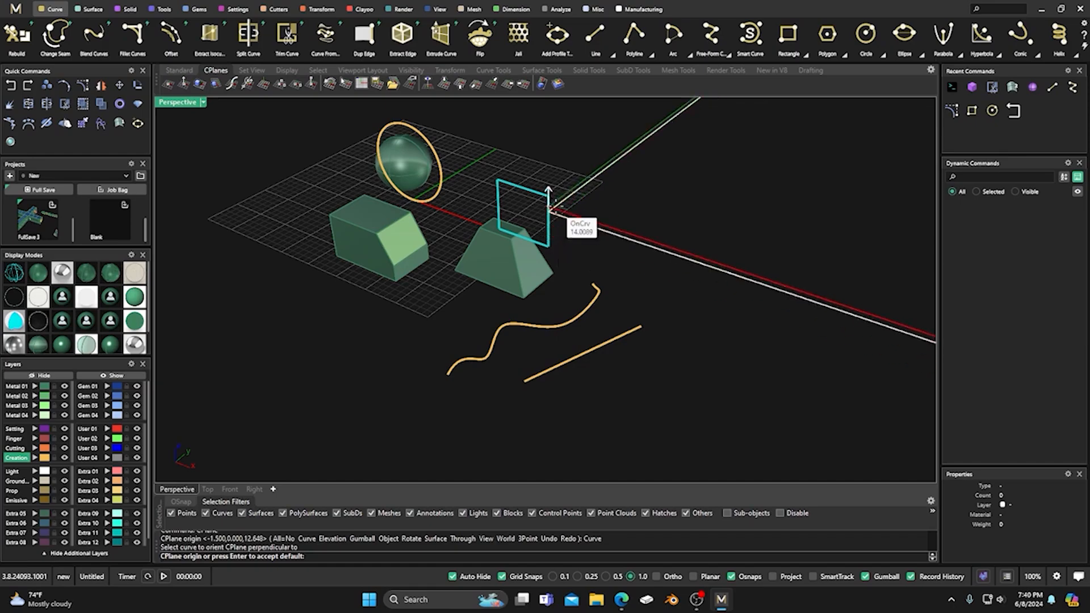
pyautogui.click(572, 237)
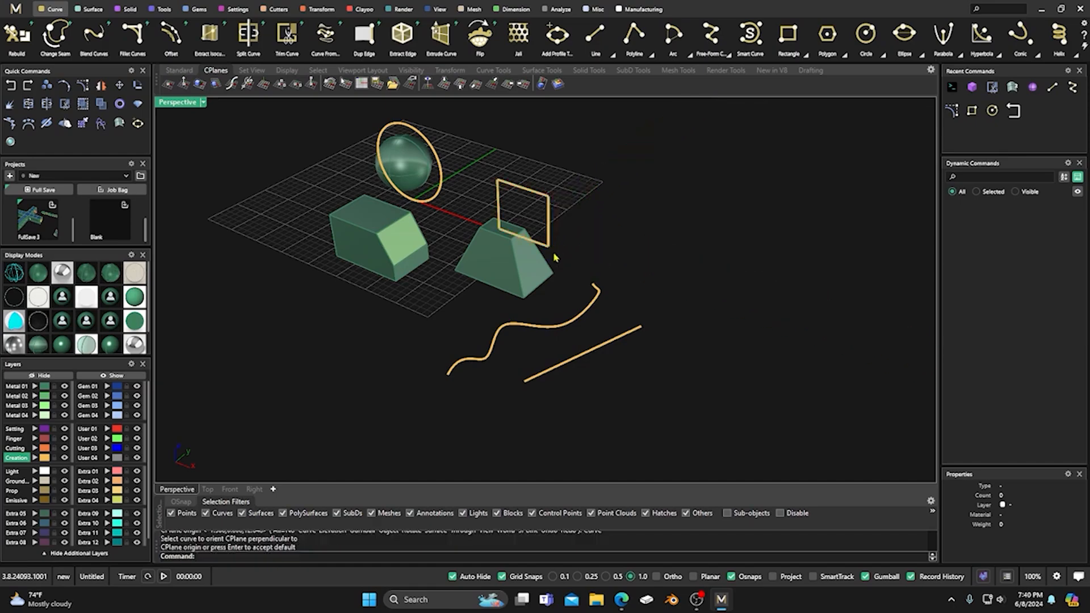
# Step: Orient the Perspective construction plane perpendicular to the straight line with CPlane's Curve option, placing its origin on the line near its far end
pyautogui.rightClick(475, 327)
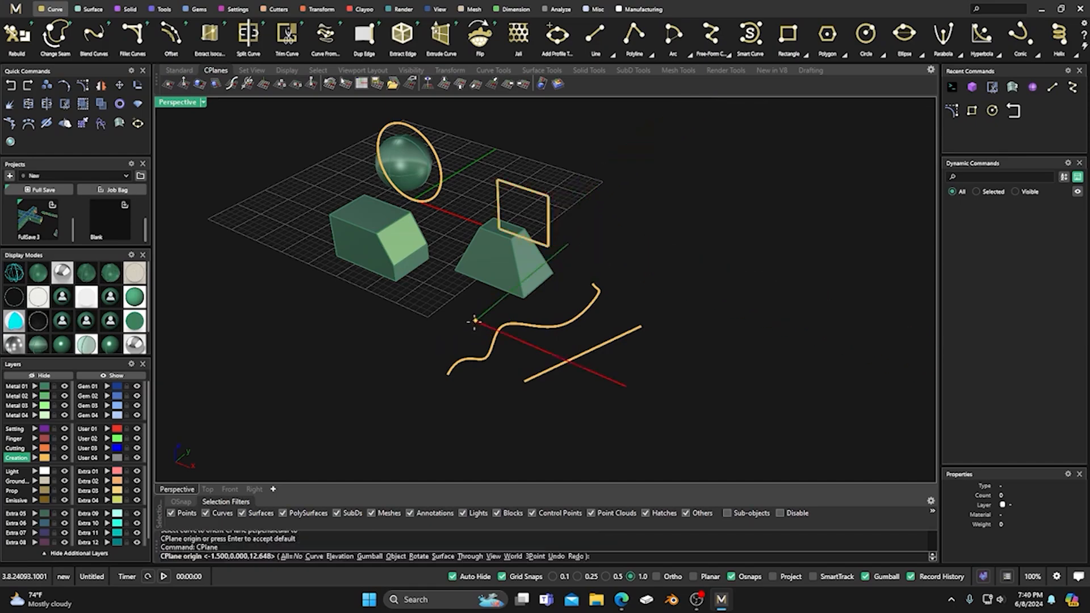
pyautogui.click(314, 557)
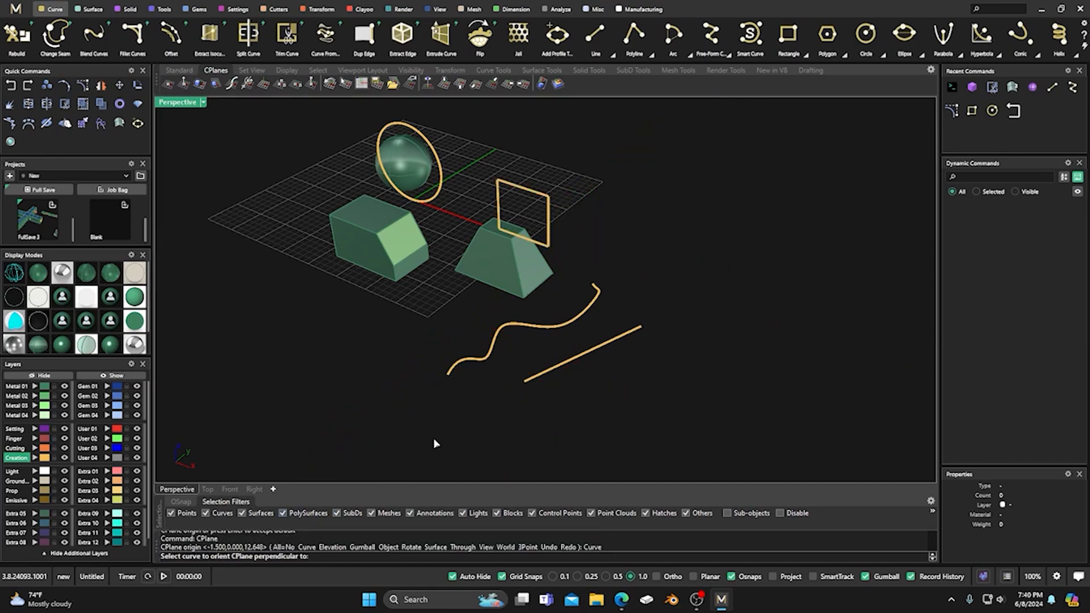
pyautogui.click(579, 354)
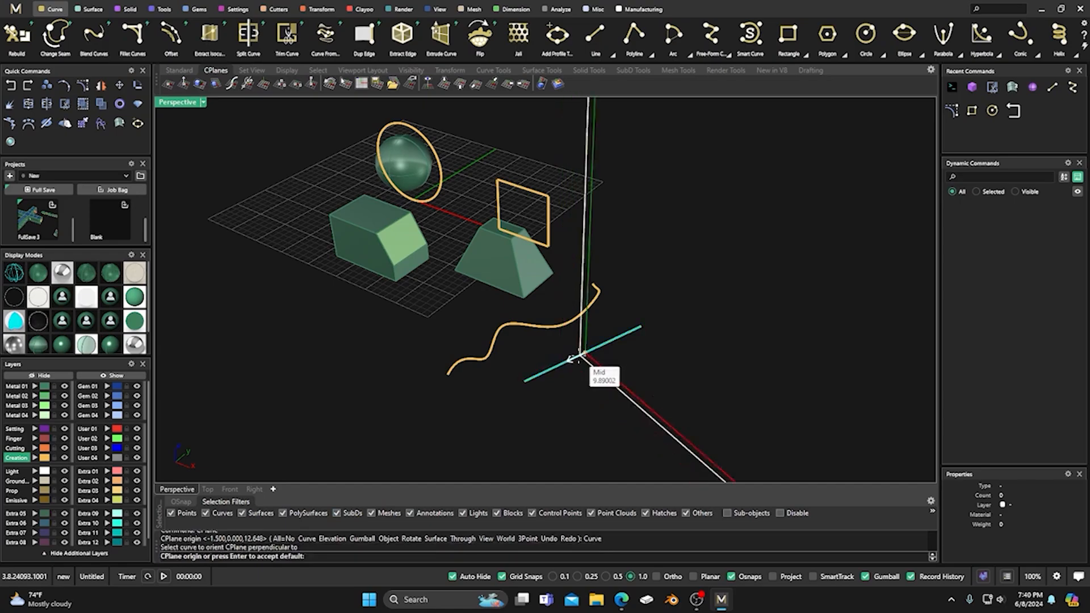
pyautogui.click(618, 337)
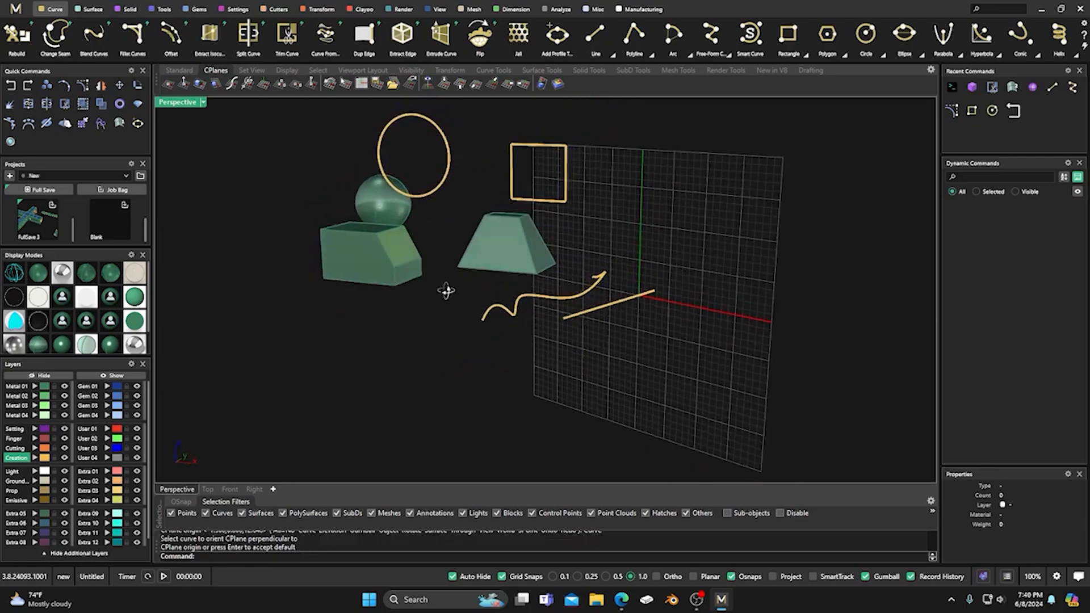
# Step: Disable automatic CPlane alignment, test it by selecting the circle and the chamfered box, and clear the selection
pyautogui.click(557, 84)
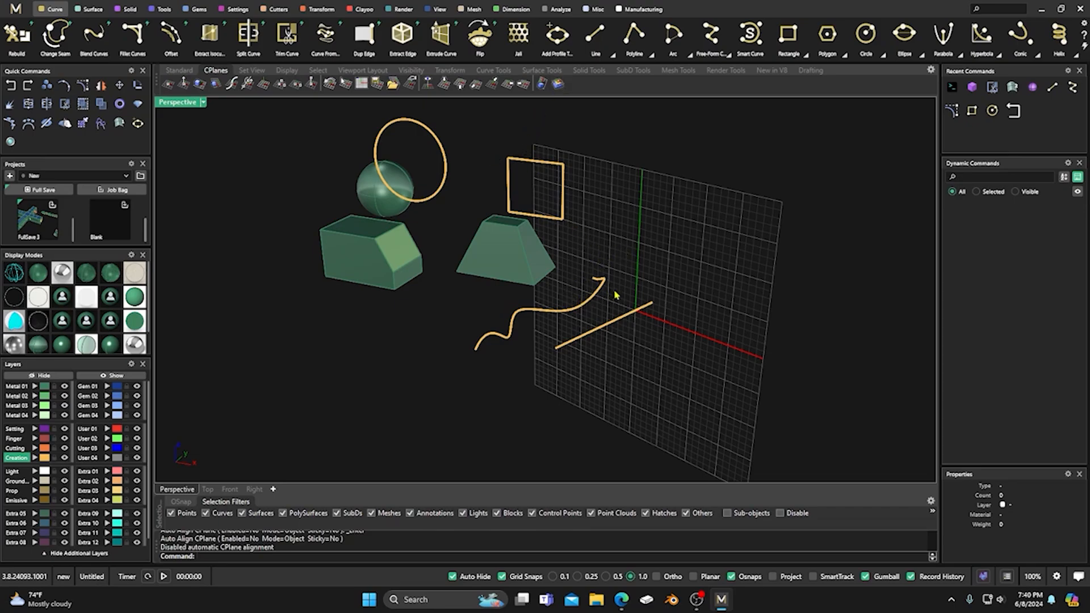
pyautogui.moveTo(593, 223); pyautogui.dragTo(589, 232, button='right')
pyautogui.click(567, 201)
pyautogui.click(445, 168)
pyautogui.click(445, 168)
pyautogui.scroll(-4, 600, 294)
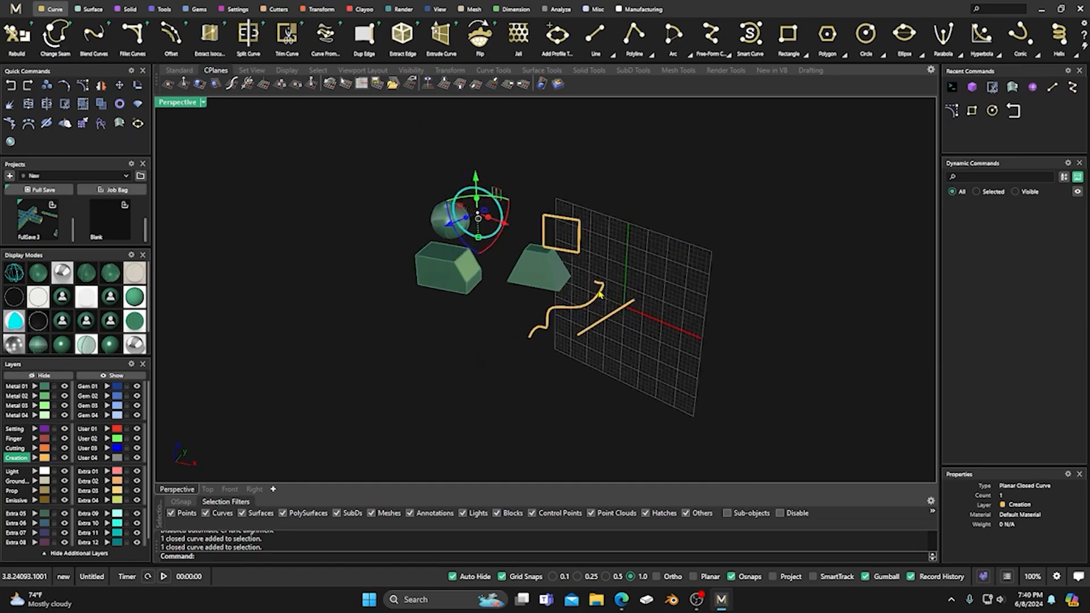
pyautogui.moveTo(599, 294); pyautogui.dragTo(582, 277, button='right')
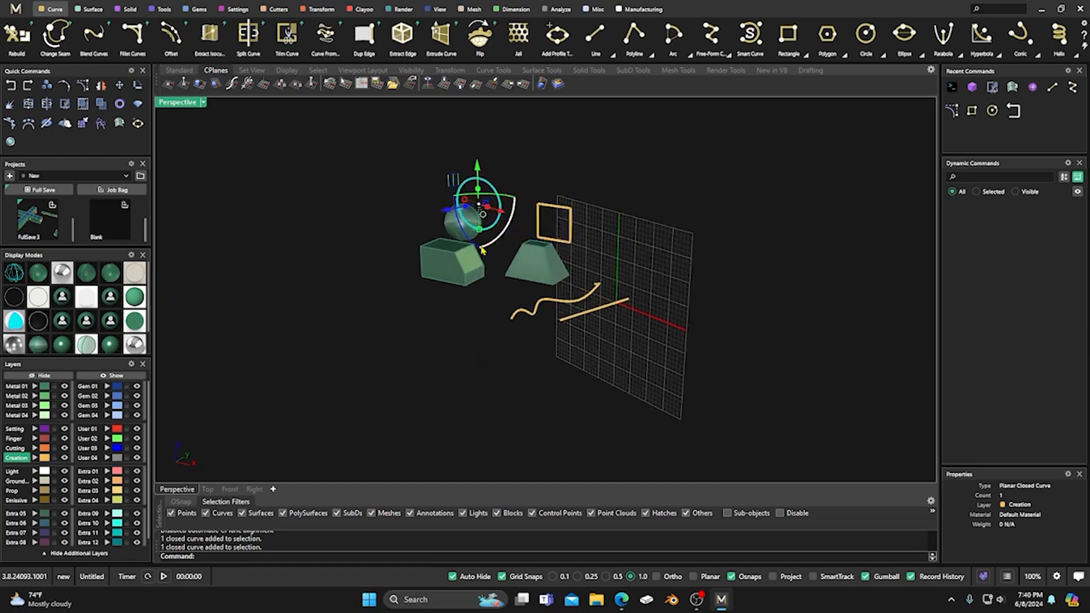
pyautogui.moveTo(489, 298); pyautogui.dragTo(494, 311, button='right')
pyautogui.click(460, 286)
pyautogui.press('Escape')
# Step: Restore the default viewports, switch the Perspective display to a shaded mode and maximize it with all objects in view
pyautogui.click(439, 9)
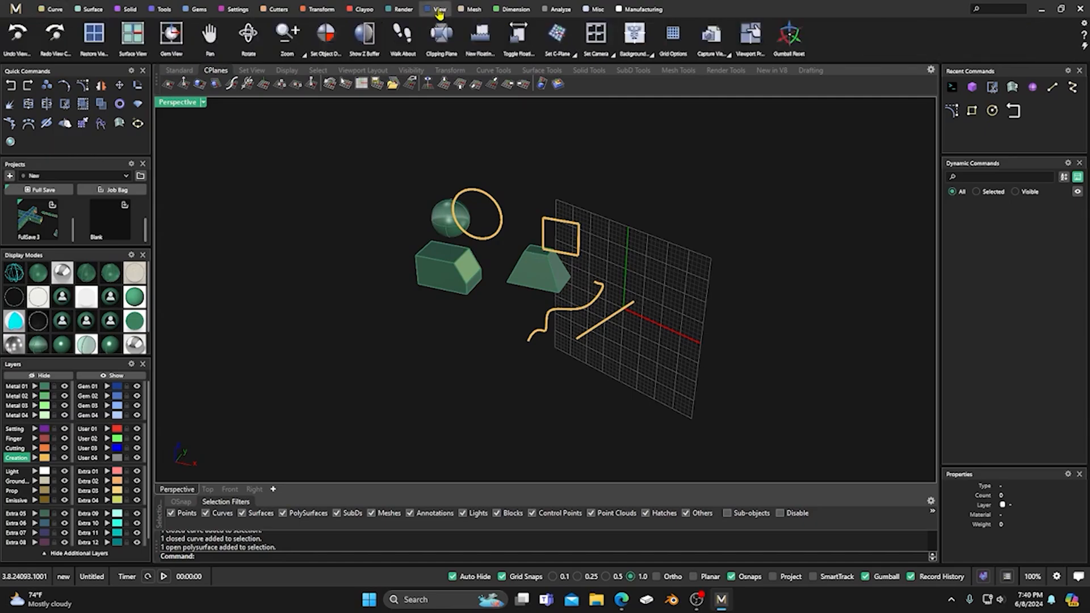
pyautogui.click(93, 35)
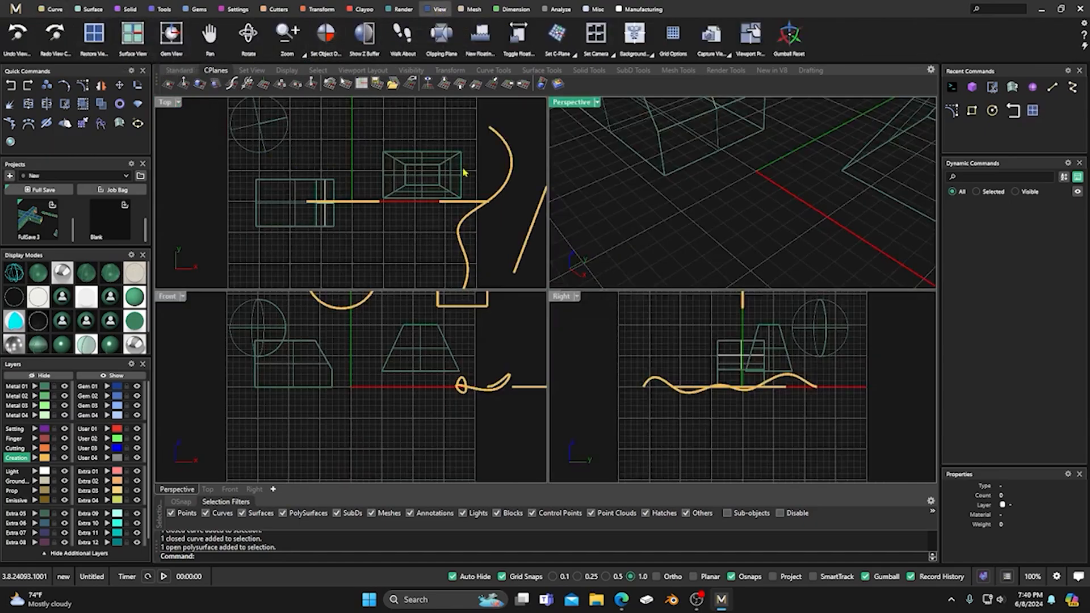
pyautogui.click(39, 274)
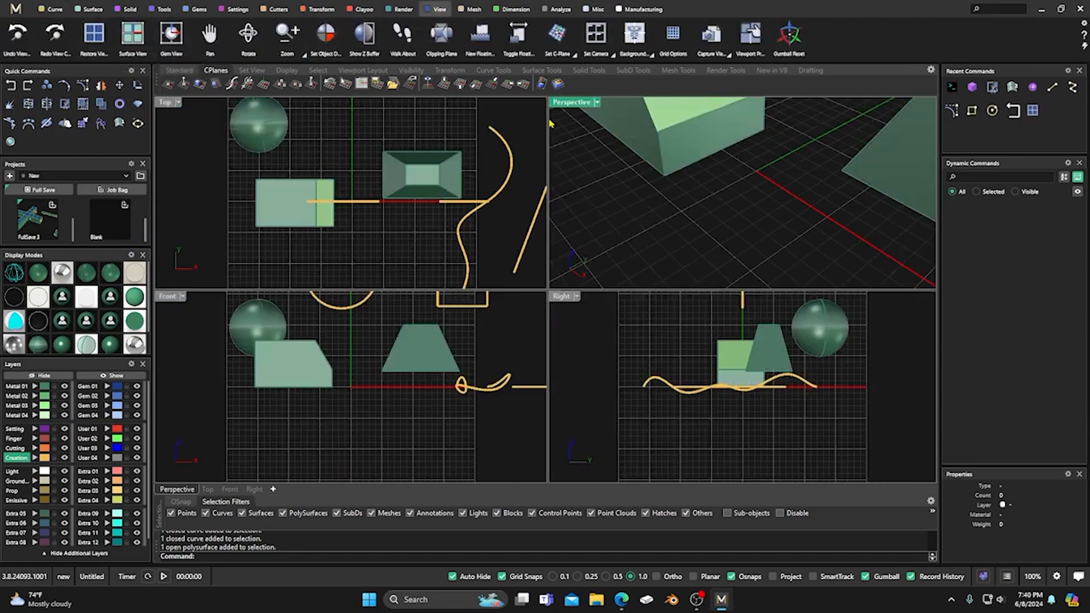
pyautogui.doubleClick(573, 102)
pyautogui.scroll(-10, 507, 285)
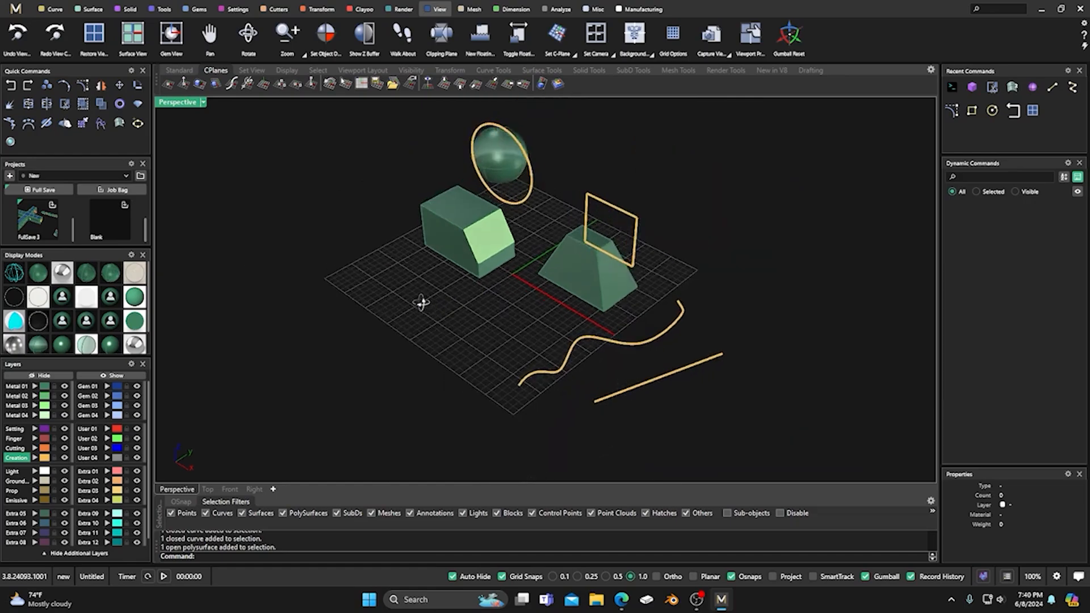
pyautogui.scroll(-3, 413, 305)
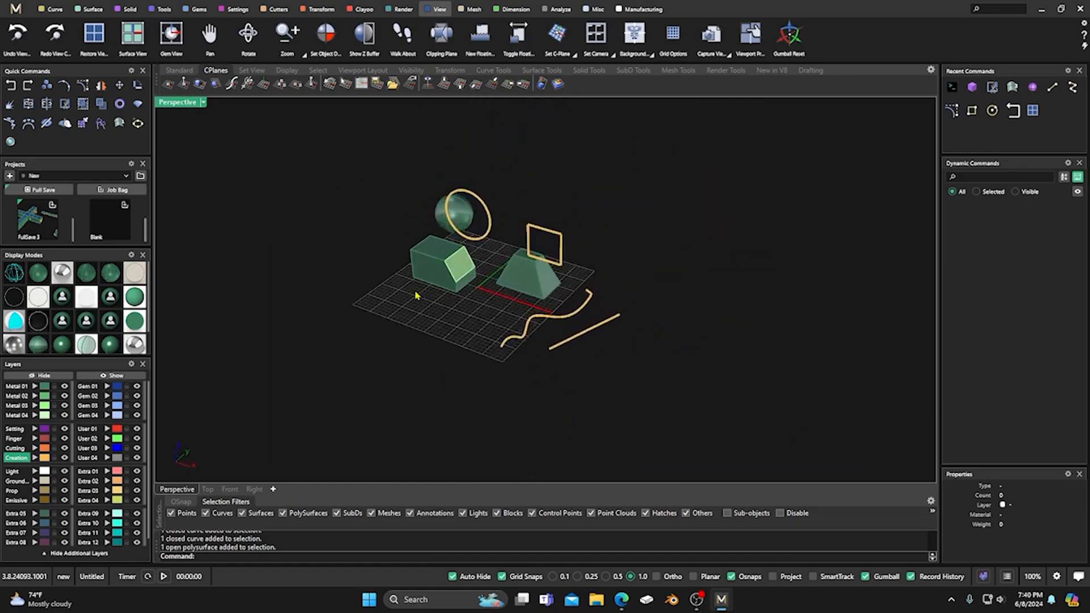
pyautogui.moveTo(408, 314); pyautogui.dragTo(405, 324, button='right')
pyautogui.rightClick(221, 559)
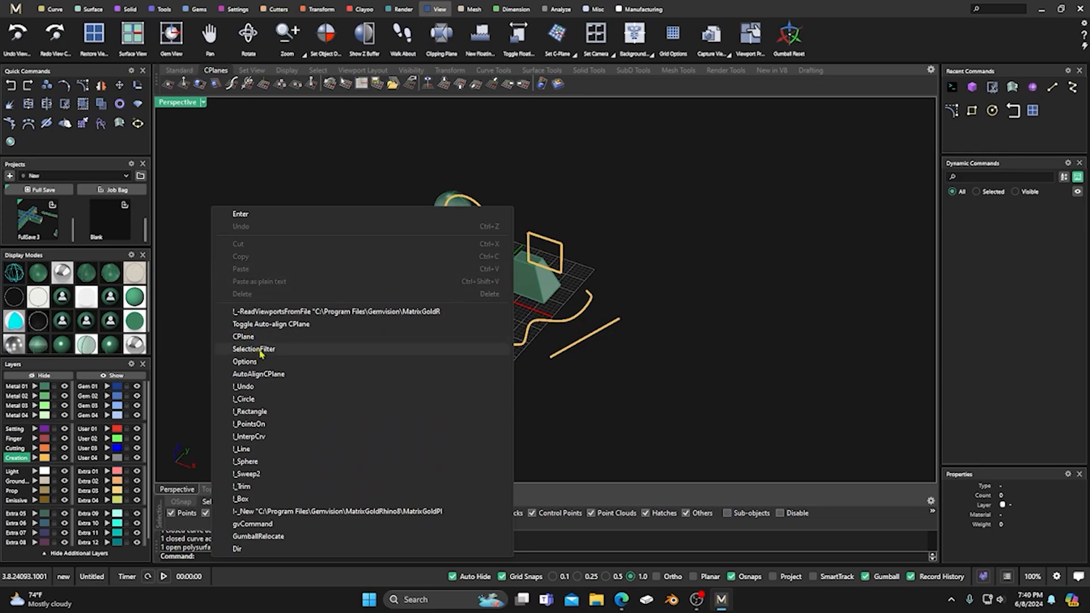
pyautogui.click(244, 336)
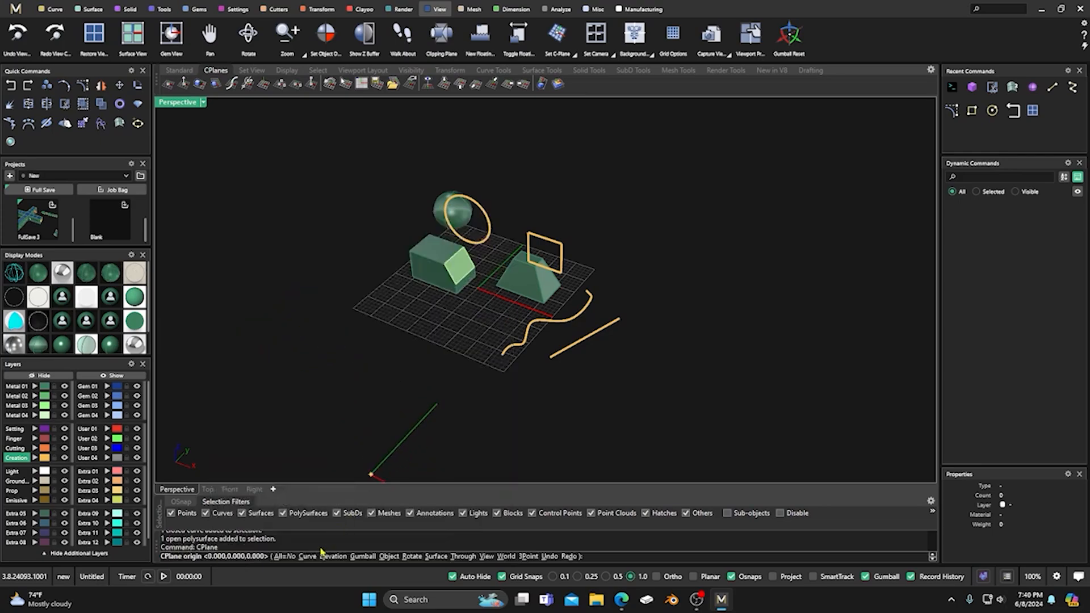
pyautogui.press('Escape')
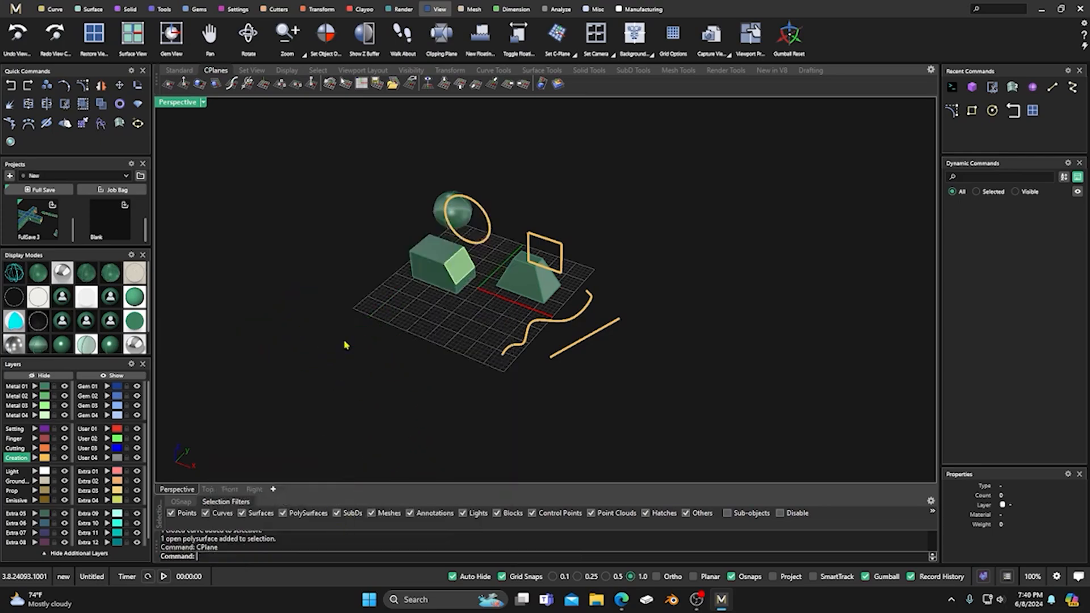
# Step: Divide the straight line by number of segments into 5 segments, marking the divisions with point objects
pyautogui.click(592, 339)
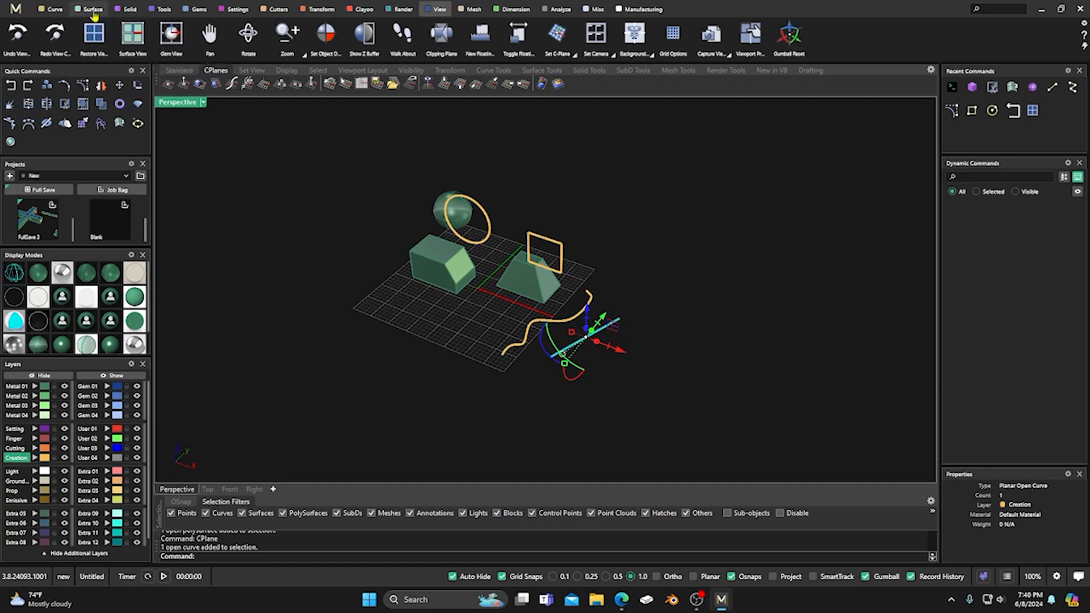
pyautogui.click(54, 9)
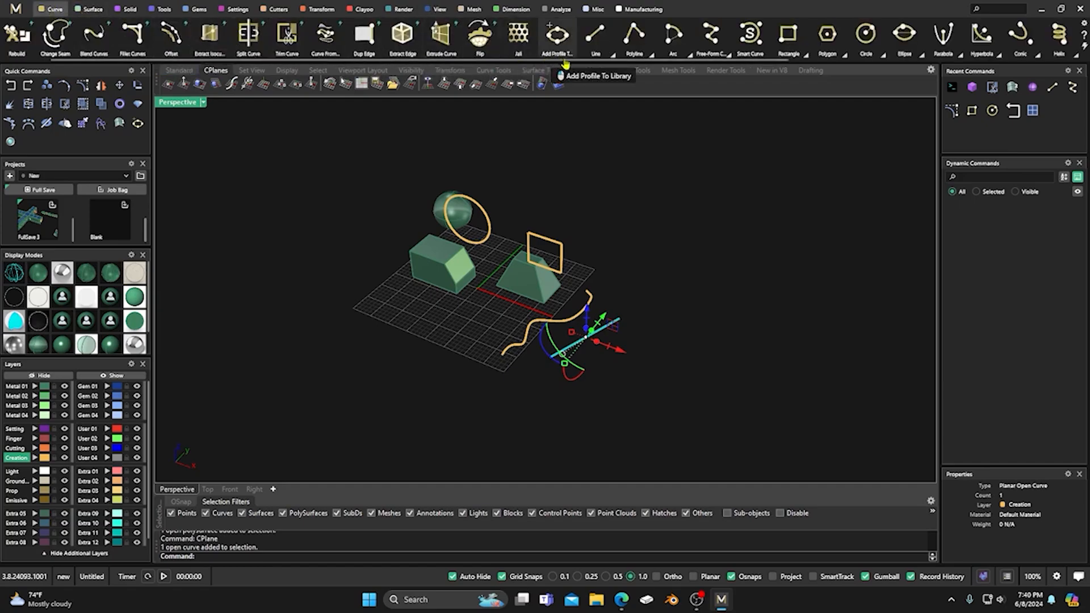
pyautogui.scroll(-2, 777, 69)
pyautogui.scroll(-6, 787, 40)
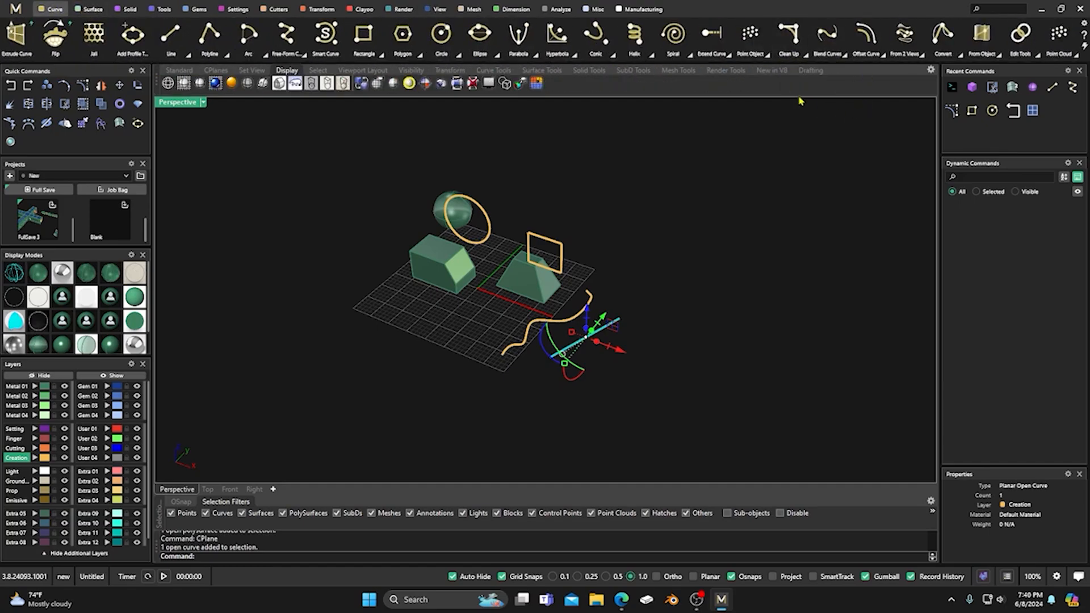
pyautogui.click(763, 54)
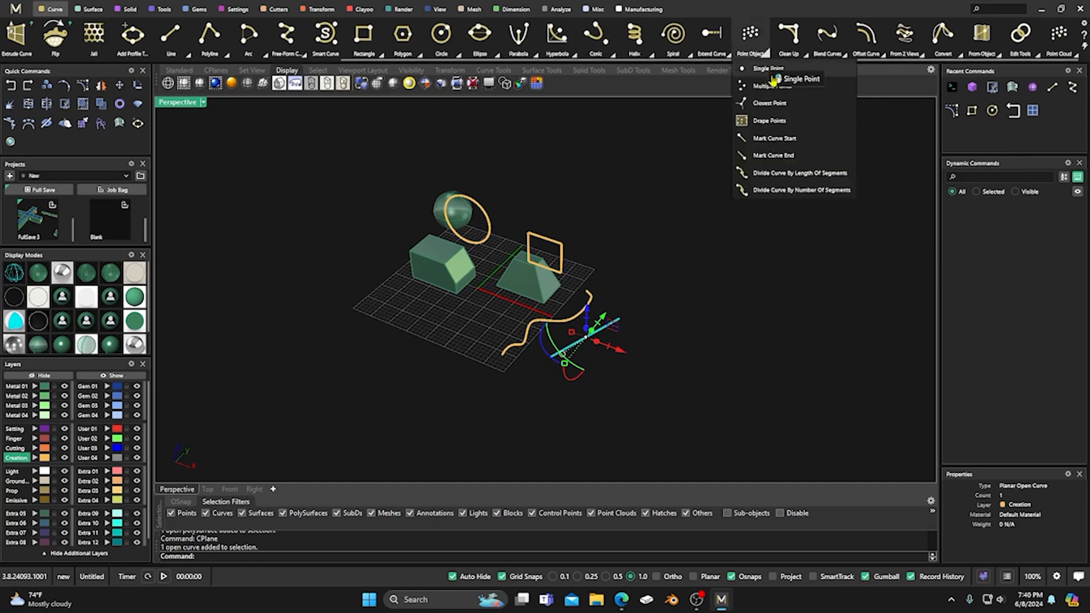
pyautogui.click(758, 190)
pyautogui.press('Return')
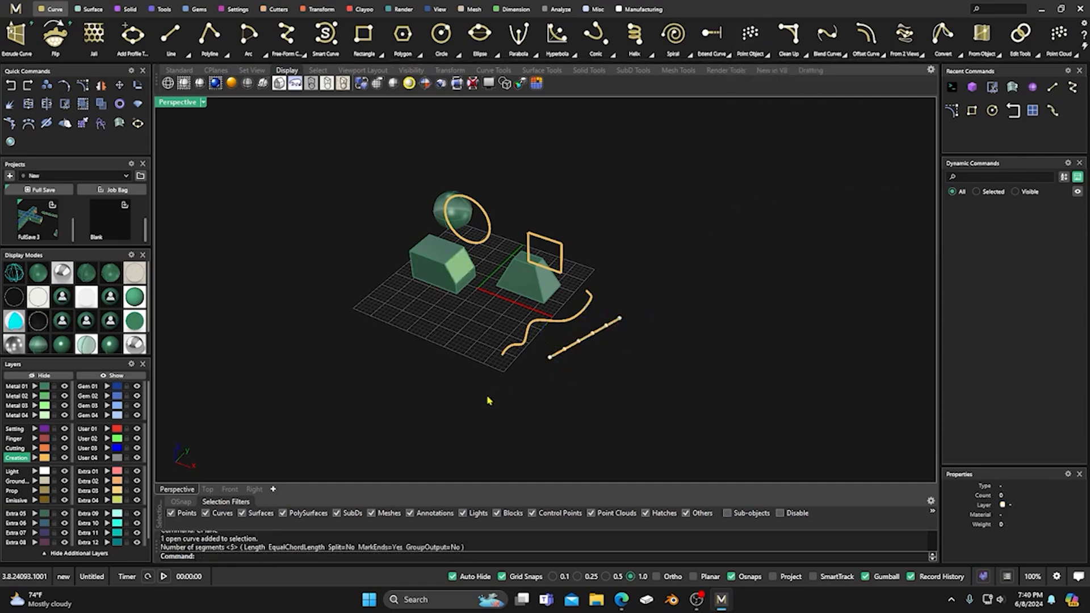
# Step: Orient the Perspective construction plane perpendicular to the straight line with CPlane's Curve option, snapping its origin to the division point nearest the far end
pyautogui.rightClick(231, 561)
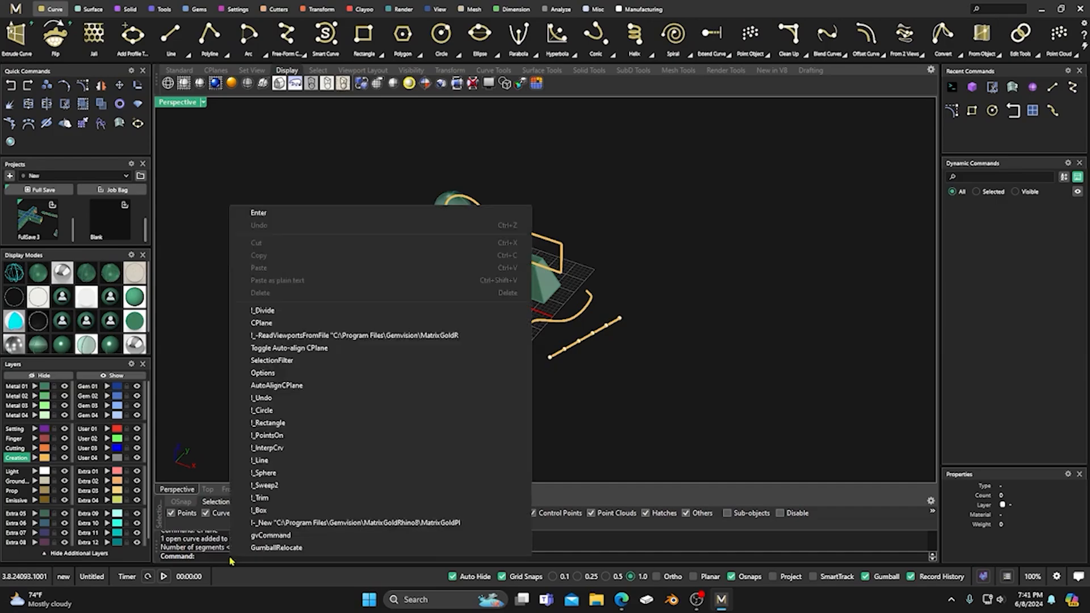
pyautogui.click(261, 322)
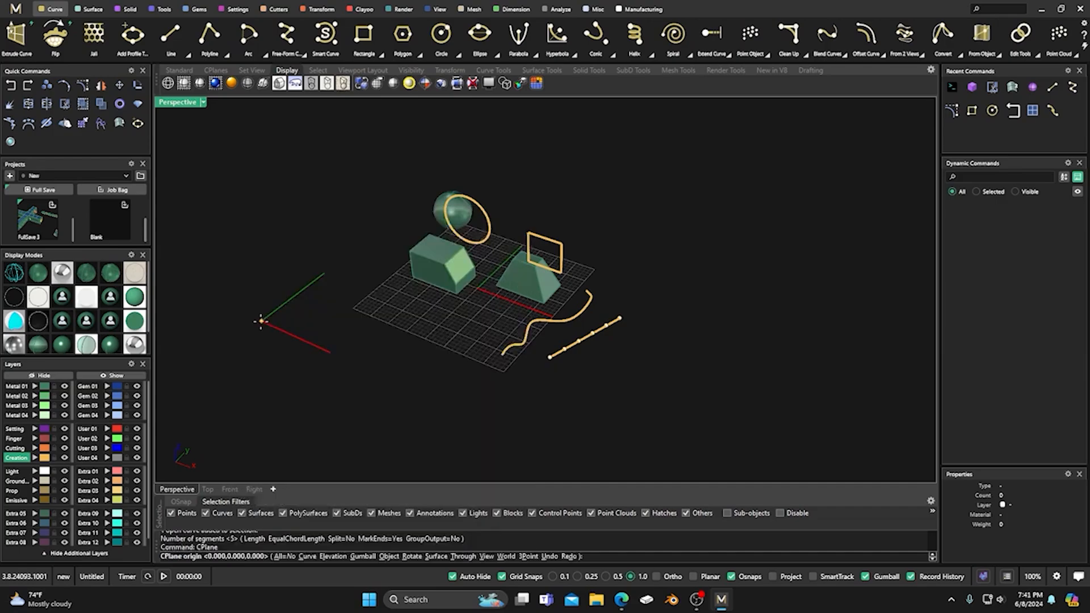
pyautogui.click(310, 557)
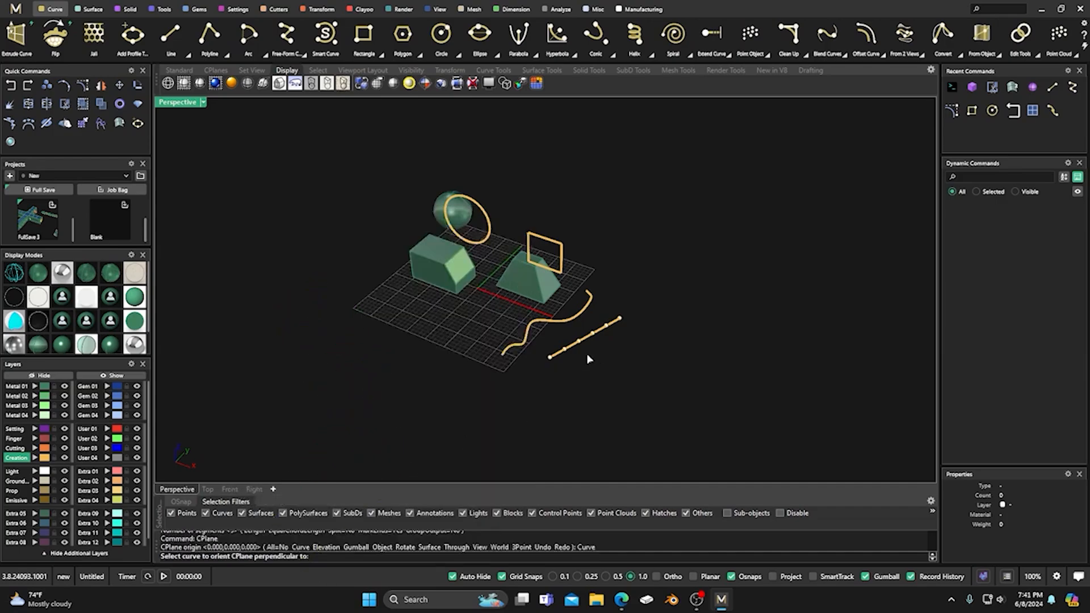
pyautogui.click(559, 356)
pyautogui.scroll(5, 551, 360)
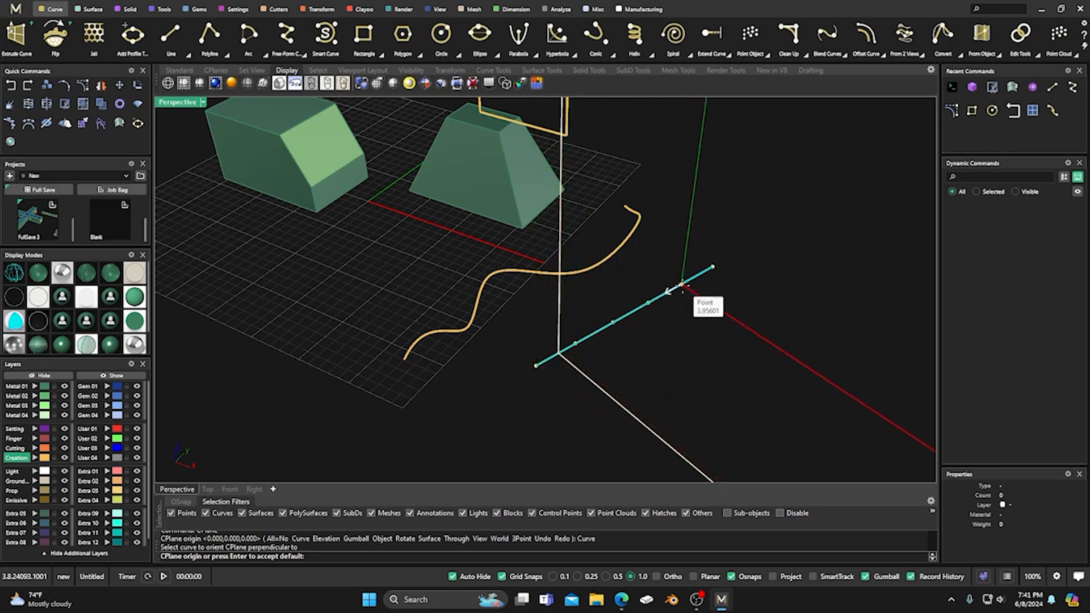
pyautogui.click(684, 285)
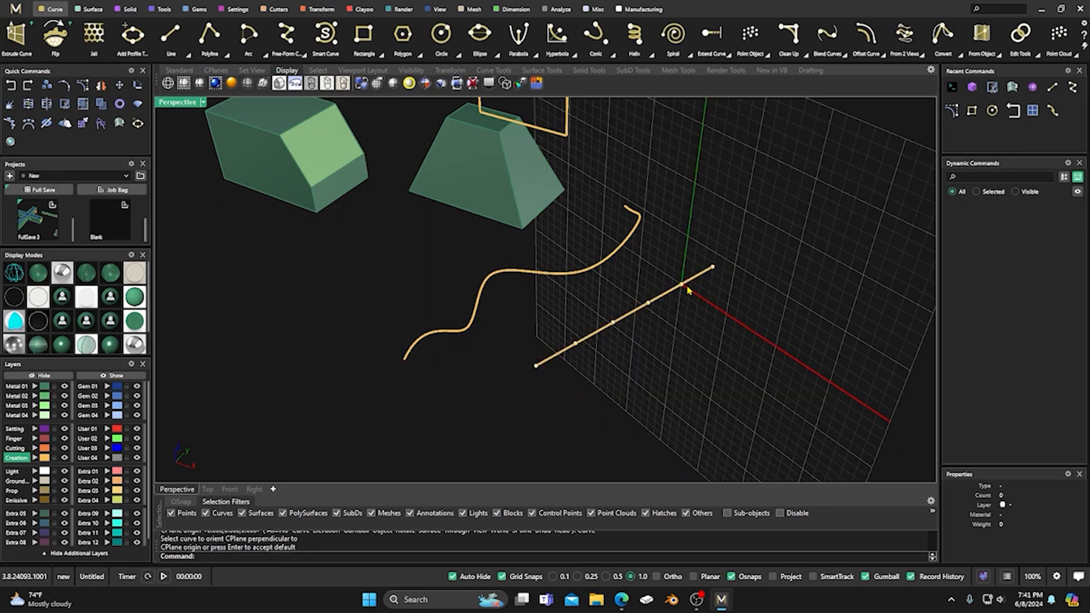
# Step: Repeat CPlane to move the plane's origin along the straight line to each of the next three division points, and inspect its placement
pyautogui.press('Return')
pyautogui.click(647, 304)
pyautogui.press('Return')
pyautogui.click(615, 324)
pyautogui.press('Return')
pyautogui.click(576, 344)
pyautogui.moveTo(519, 409); pyautogui.dragTo(549, 386, button='right')
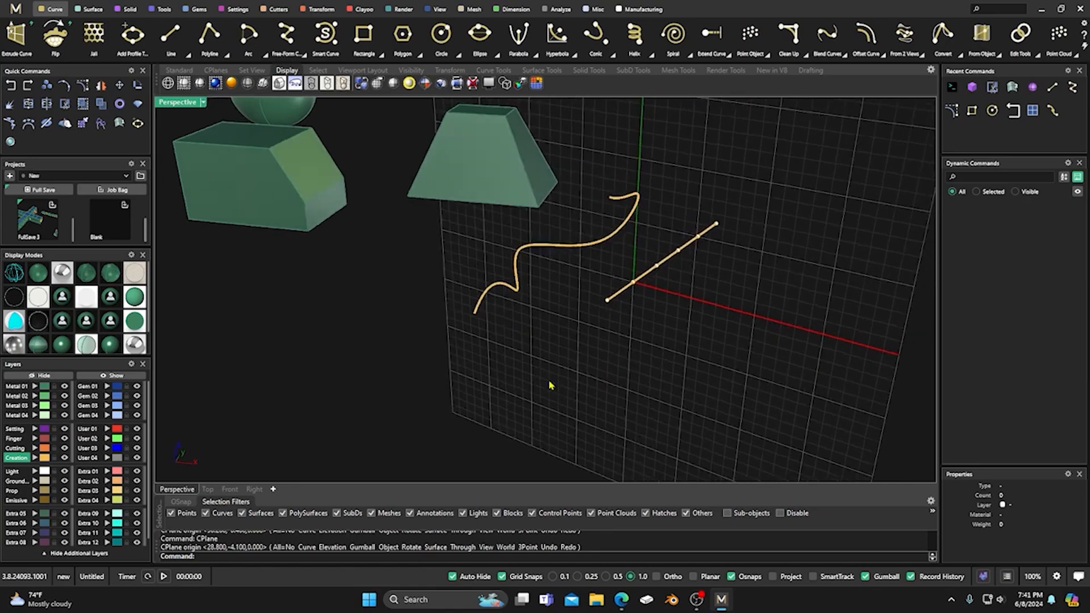
pyautogui.scroll(-4, 510, 331)
pyautogui.moveTo(417, 318); pyautogui.dragTo(430, 322, button='right')
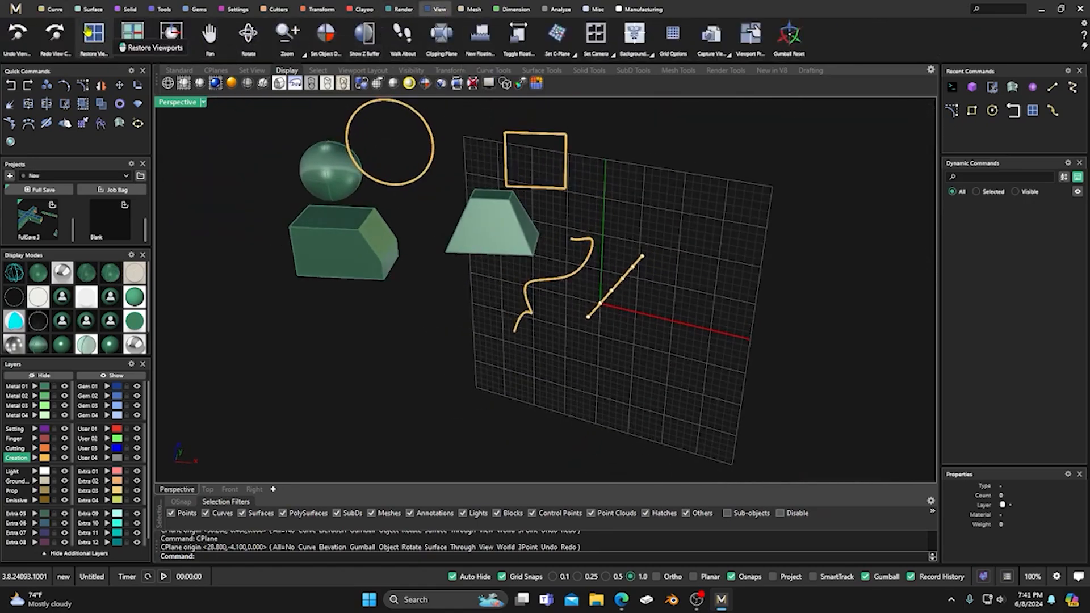
# Step: Restore the default viewports, set the Perspective display to a shaded mode and maximize it with all objects in view
pyautogui.click(93, 33)
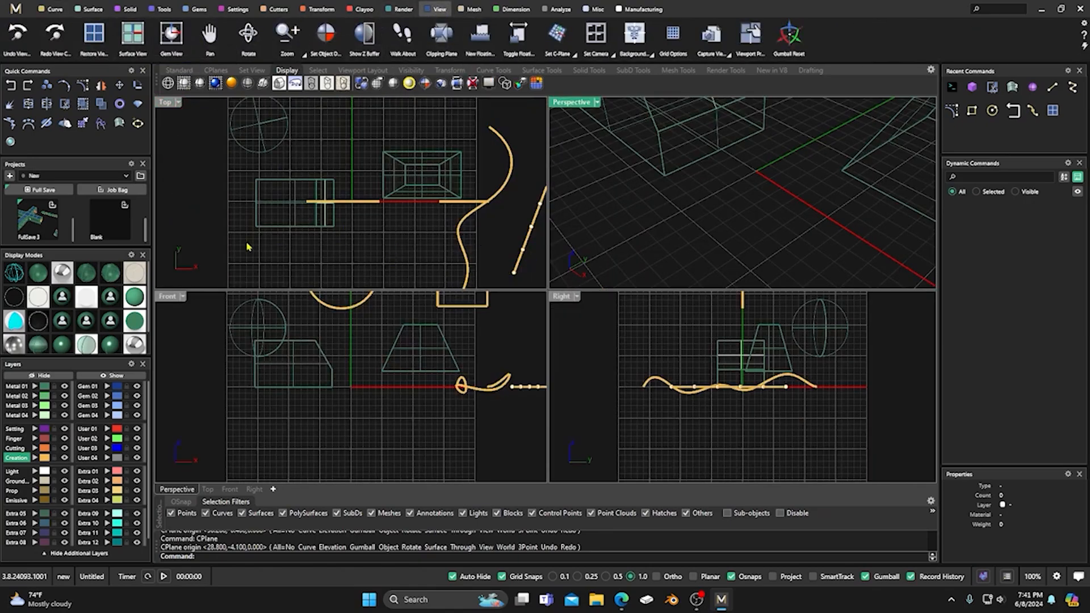
pyautogui.click(39, 274)
pyautogui.doubleClick(568, 104)
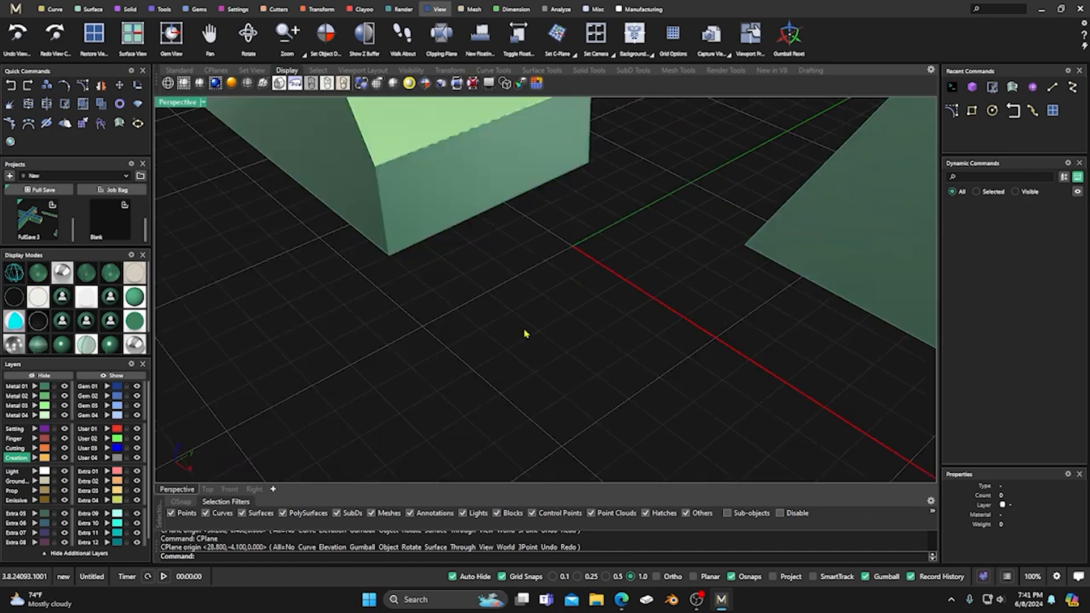
pyautogui.scroll(-8, 523, 330)
pyautogui.scroll(5, 678, 363)
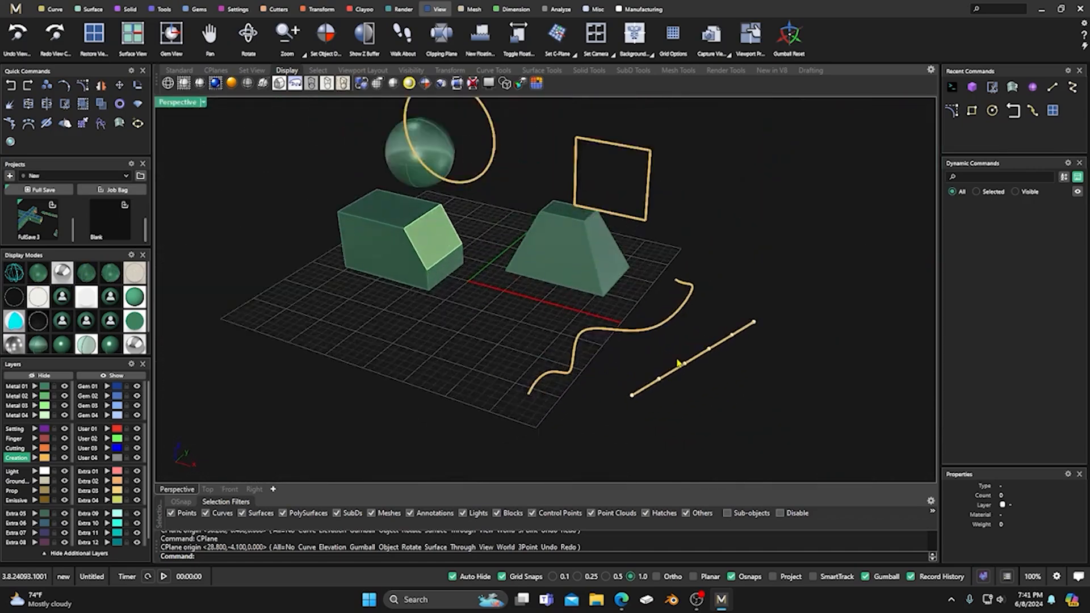
# Step: Delete the division points along the straight line
pyautogui.moveTo(617, 415); pyautogui.dragTo(719, 351)
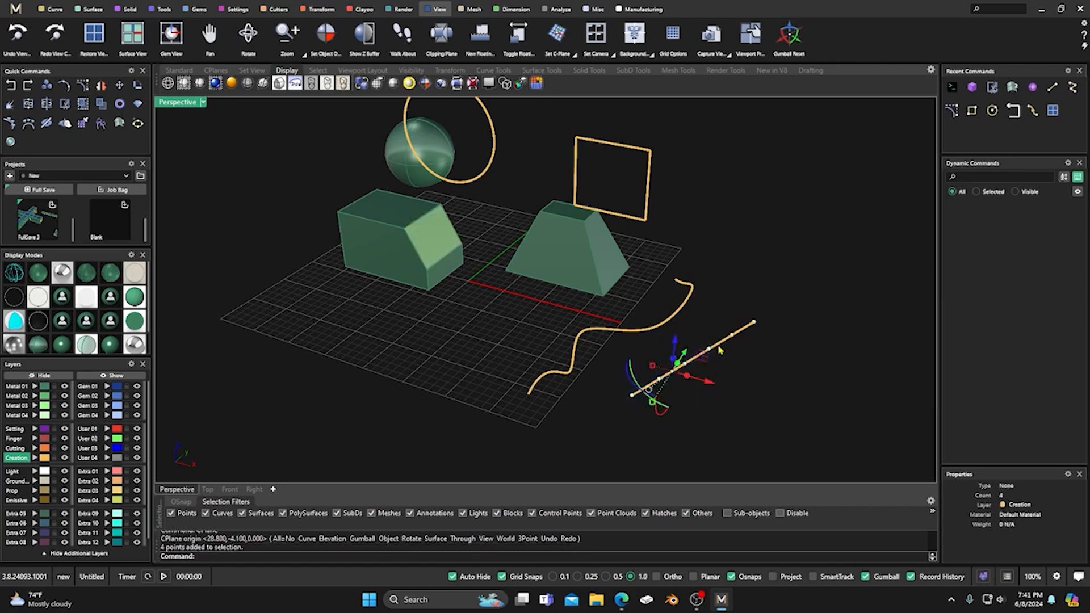
pyautogui.press('Delete')
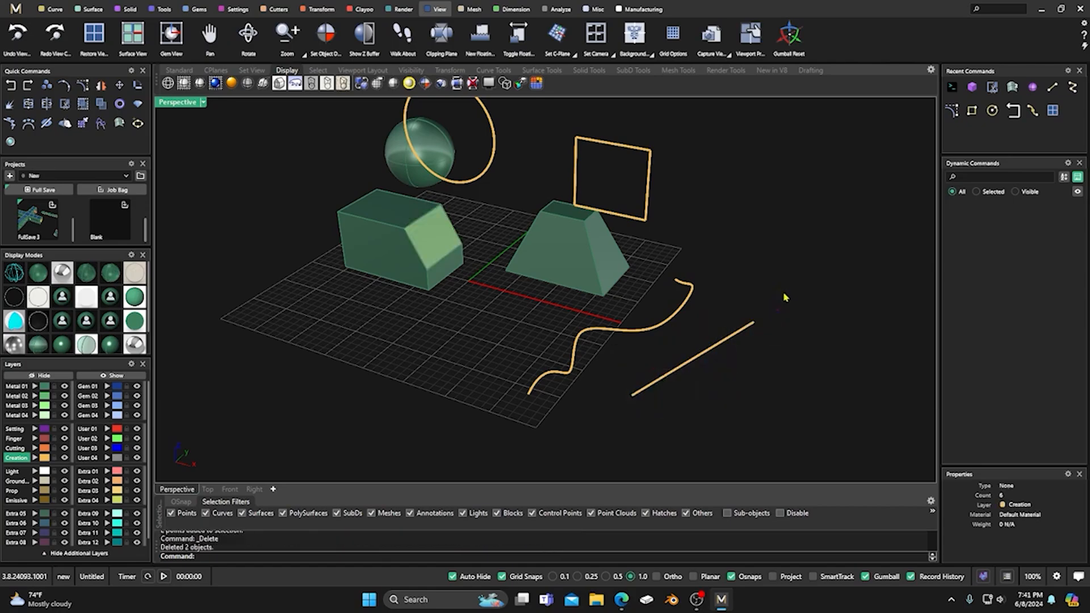
pyautogui.scroll(-3, 729, 318)
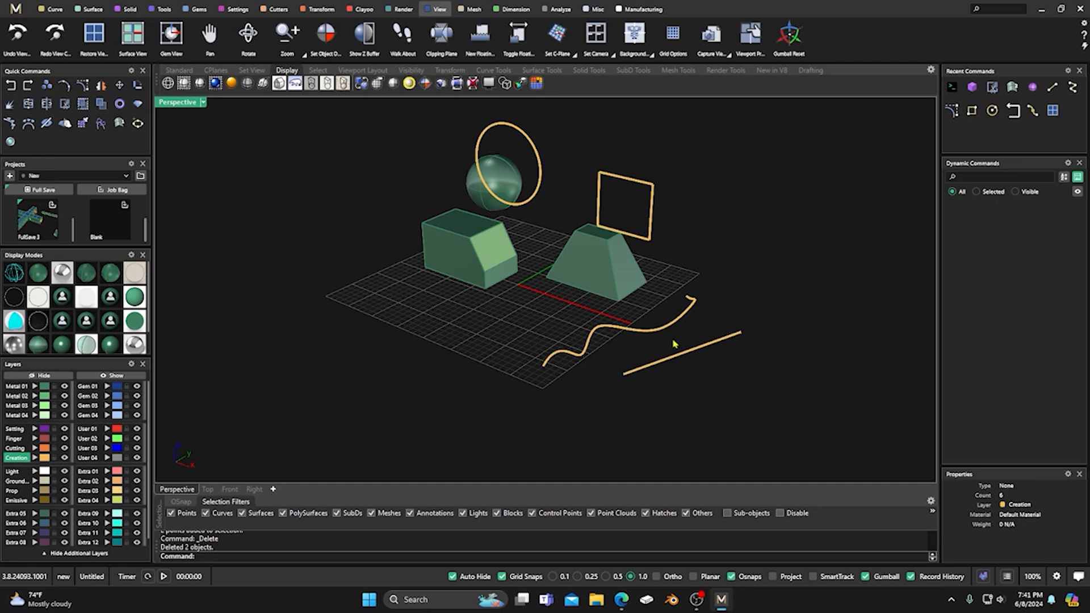
# Step: Orient the Perspective construction plane perpendicular to the wavy curve with CPlane's Curve option, placing its origin near the curve's near end, and clear the selection
pyautogui.scroll(3, 670, 347)
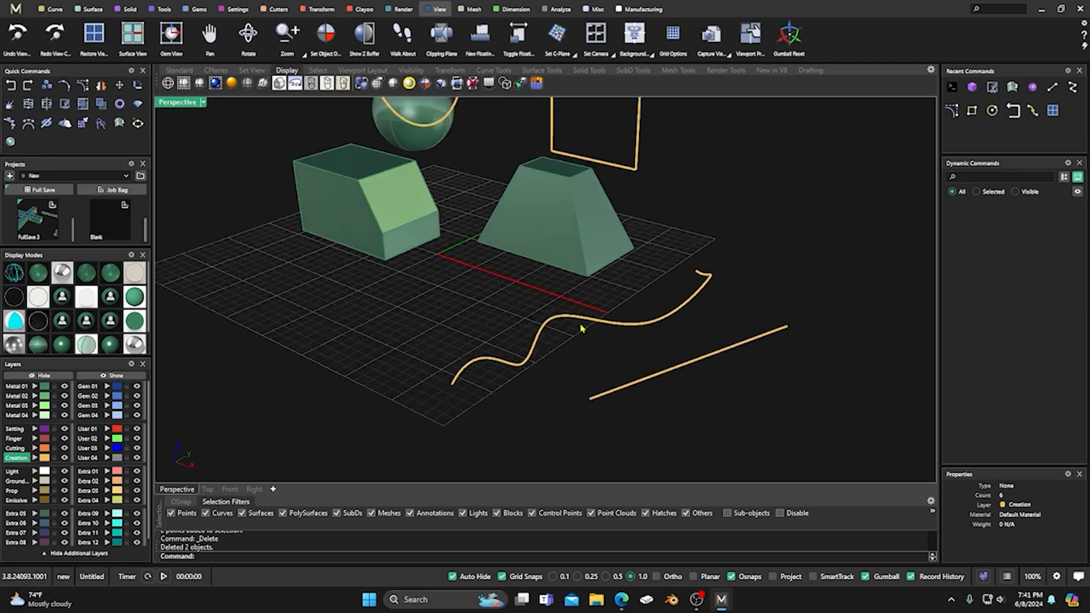
pyautogui.scroll(-3, 572, 318)
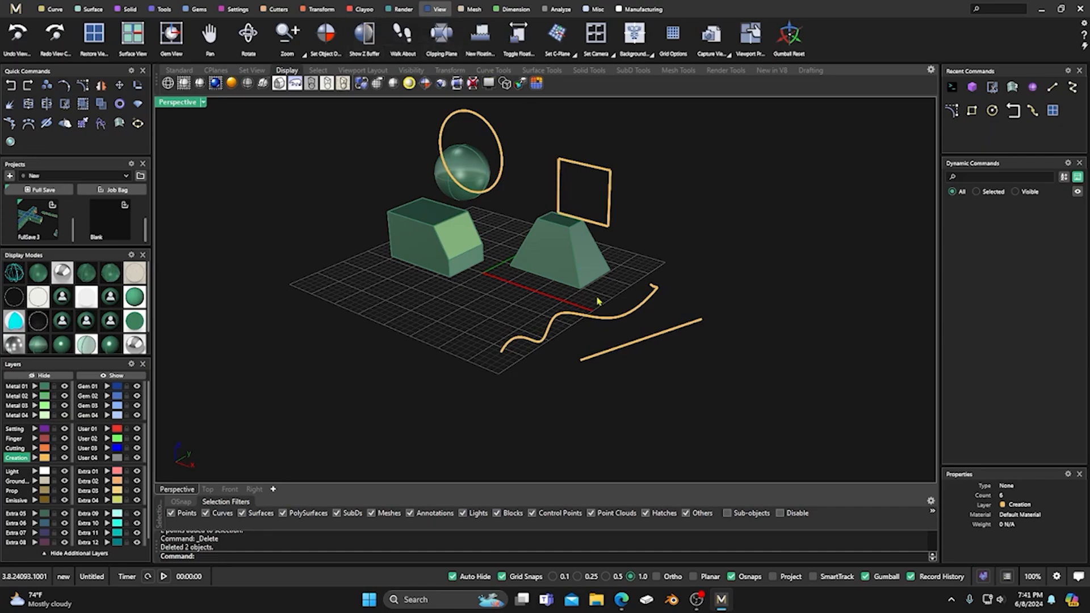
pyautogui.scroll(2, 583, 336)
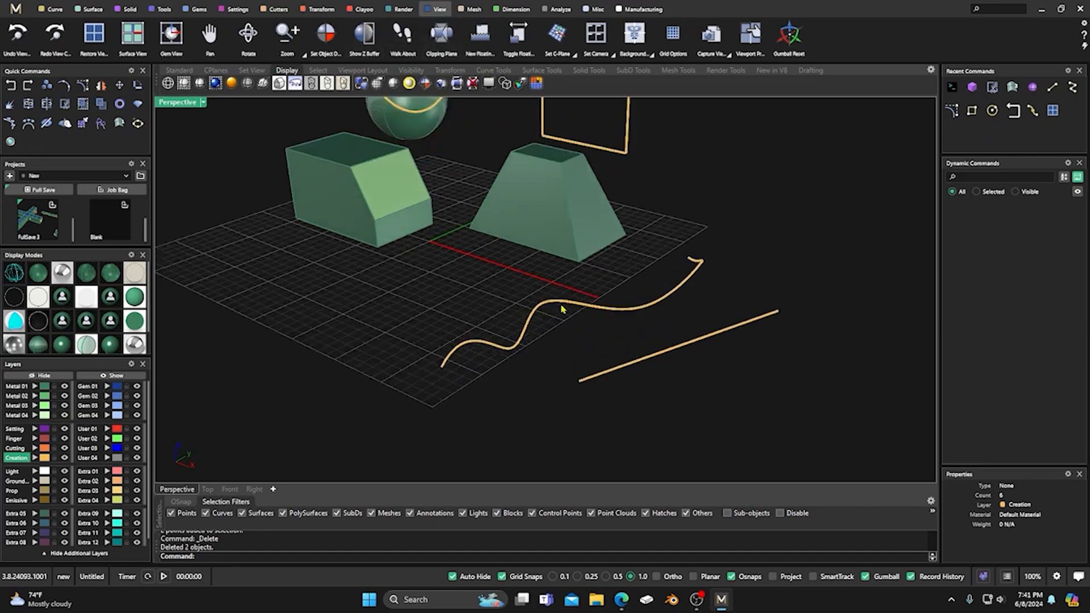
pyautogui.click(580, 307)
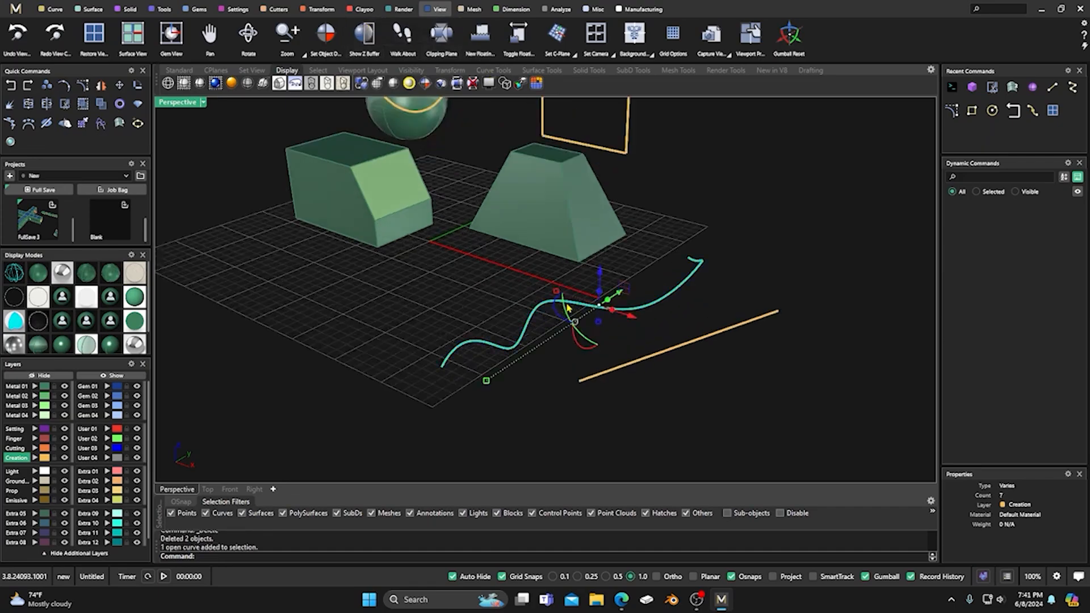
pyautogui.rightClick(237, 561)
pyautogui.click(273, 323)
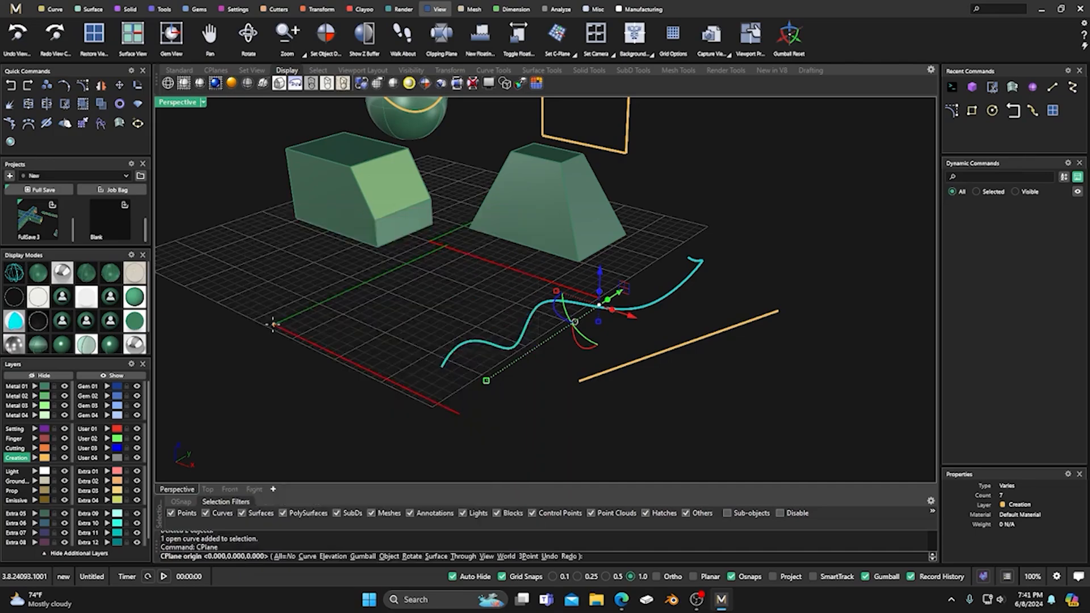
pyautogui.click(307, 556)
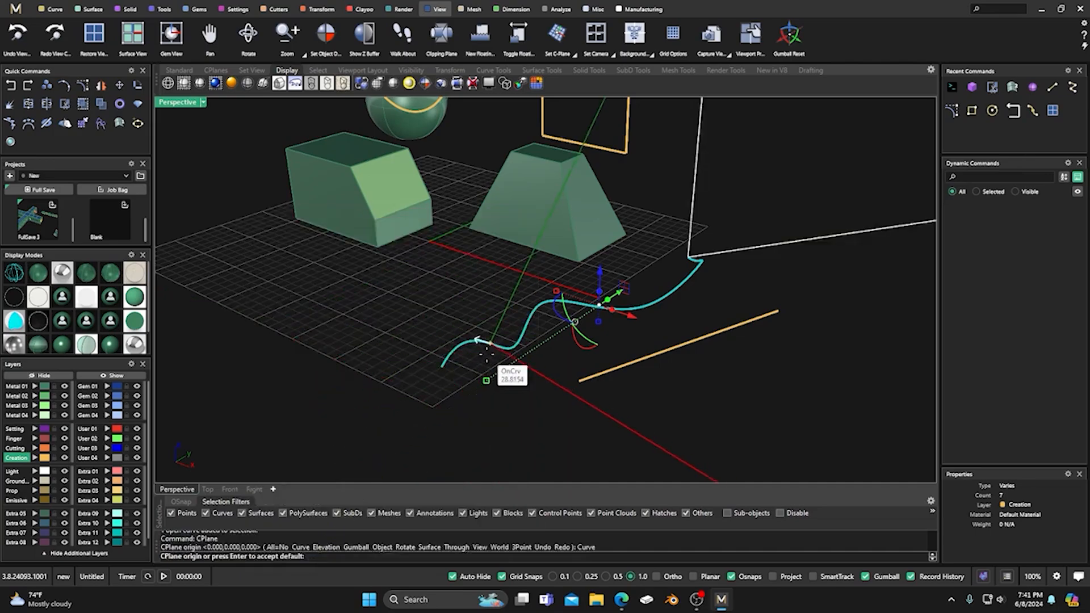
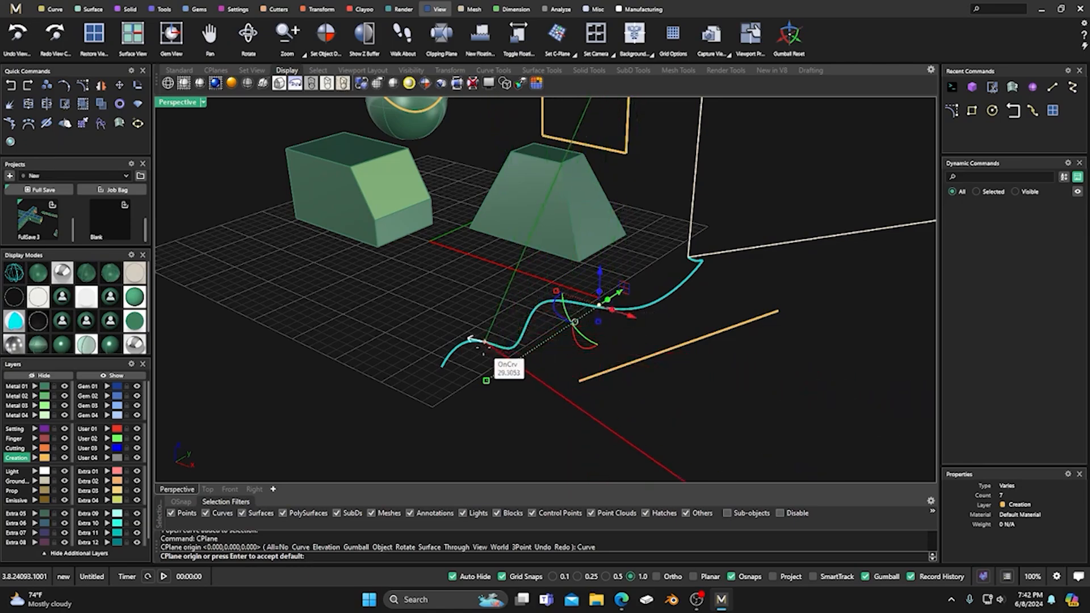
pyautogui.click(483, 350)
pyautogui.moveTo(429, 388); pyautogui.dragTo(514, 356, button='right')
pyautogui.moveTo(625, 328); pyautogui.dragTo(650, 337, button='right')
pyautogui.moveTo(710, 306); pyautogui.dragTo(569, 286, button='right')
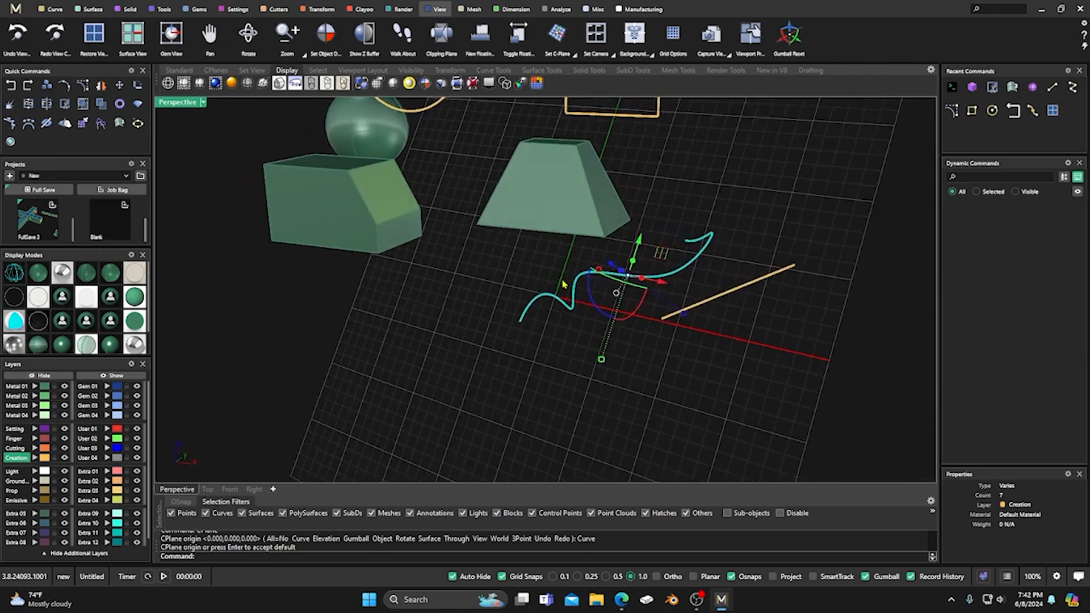
pyautogui.moveTo(501, 316); pyautogui.dragTo(442, 300, button='right')
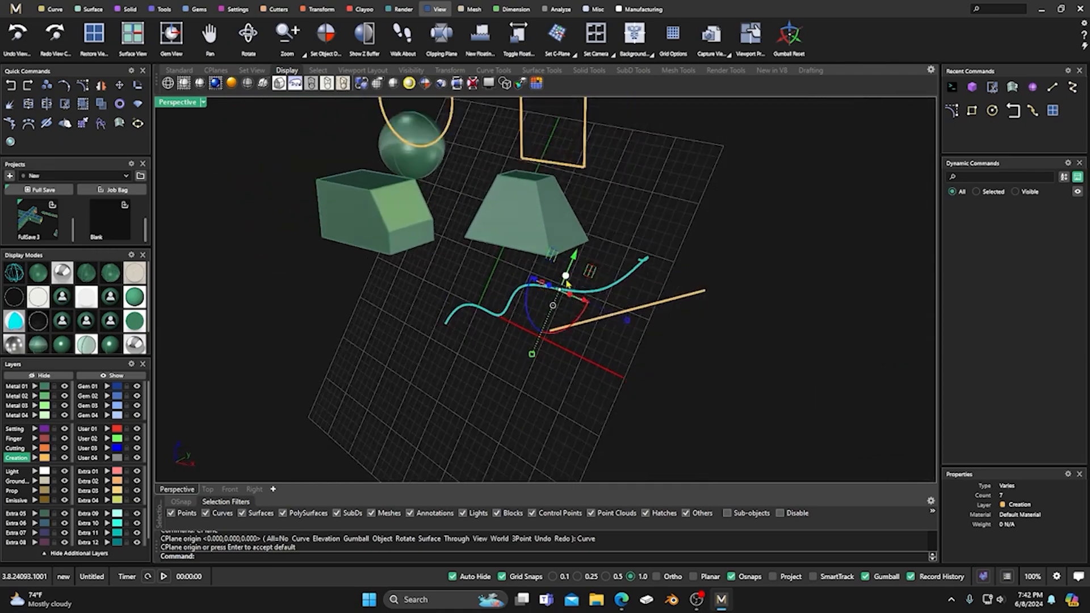
pyautogui.click(424, 309)
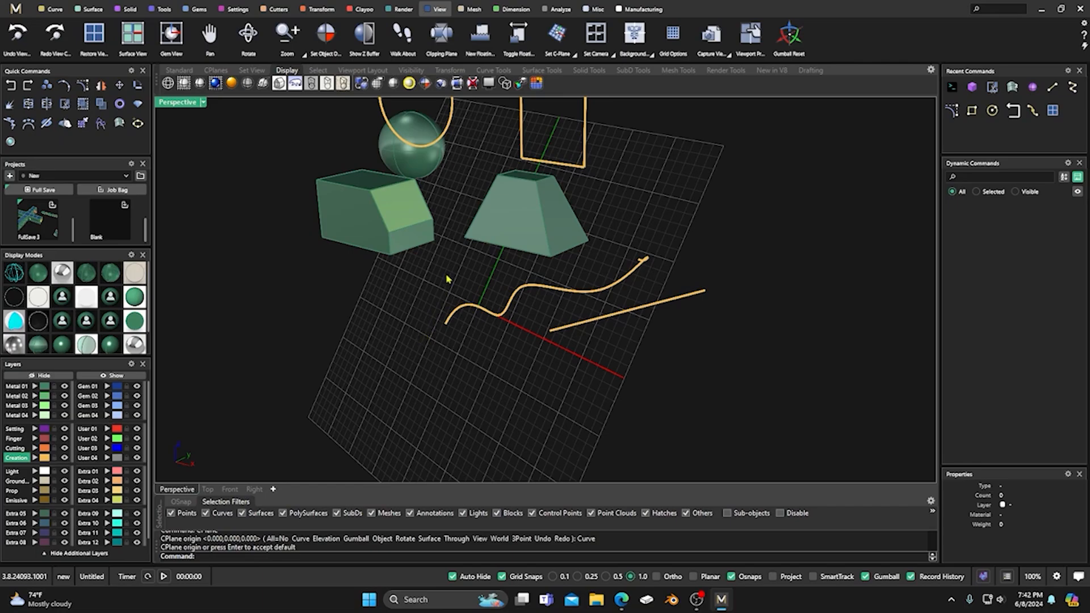
# Step: Reset the viewports to their defaults, apply the shaded display and maximize the Perspective view around all objects
pyautogui.click(114, 51)
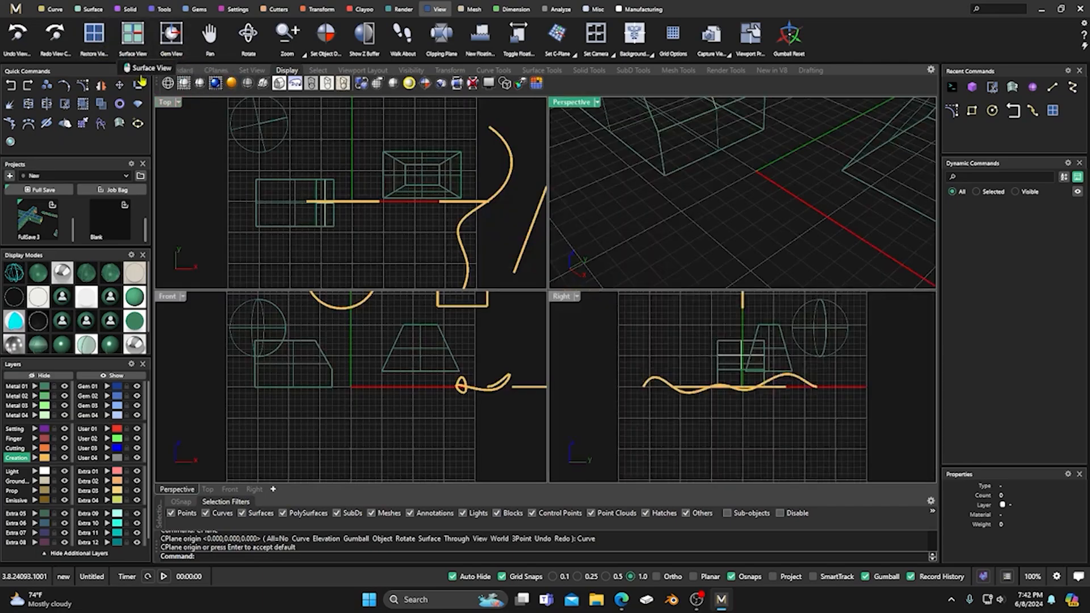
pyautogui.click(38, 275)
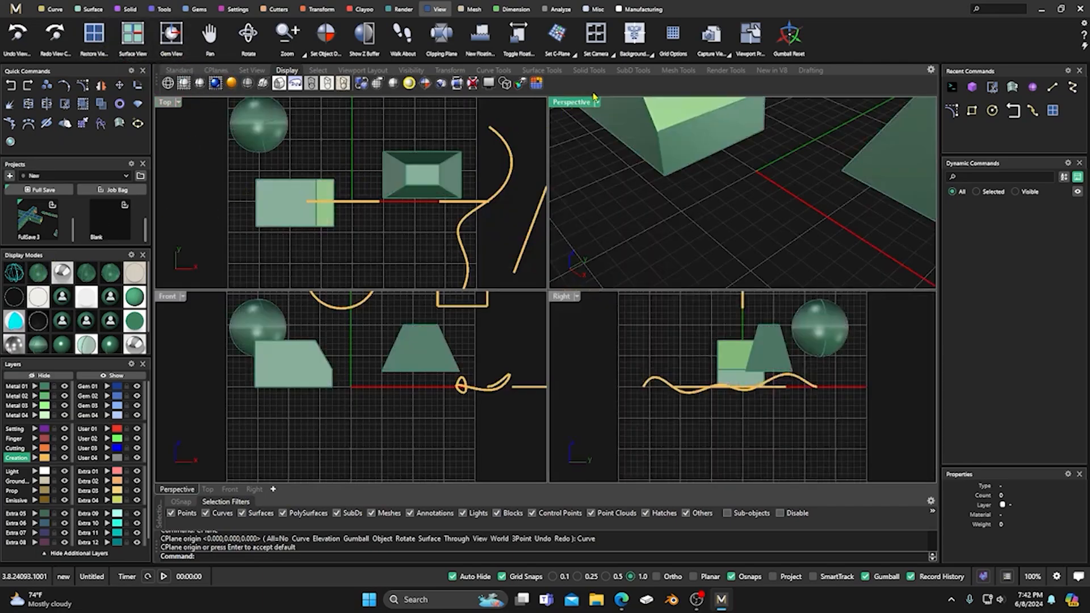
pyautogui.doubleClick(570, 102)
pyautogui.scroll(-8, 389, 308)
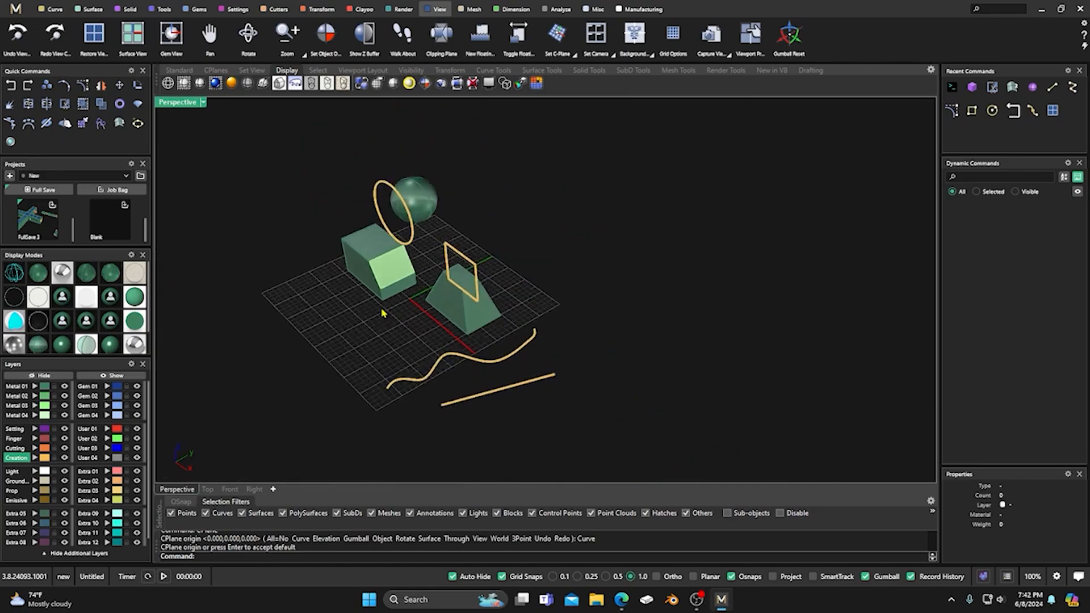
pyautogui.scroll(3, 445, 322)
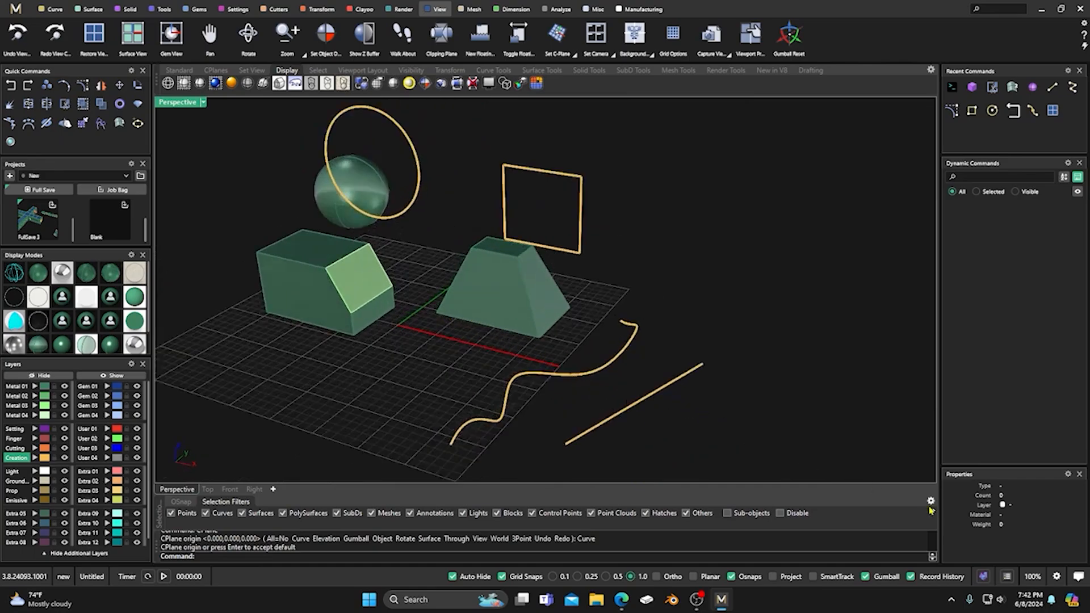
# Step: Lower the Perspective construction plane with CPlane's Elevation option, using a distance of -5 mm
pyautogui.click(216, 70)
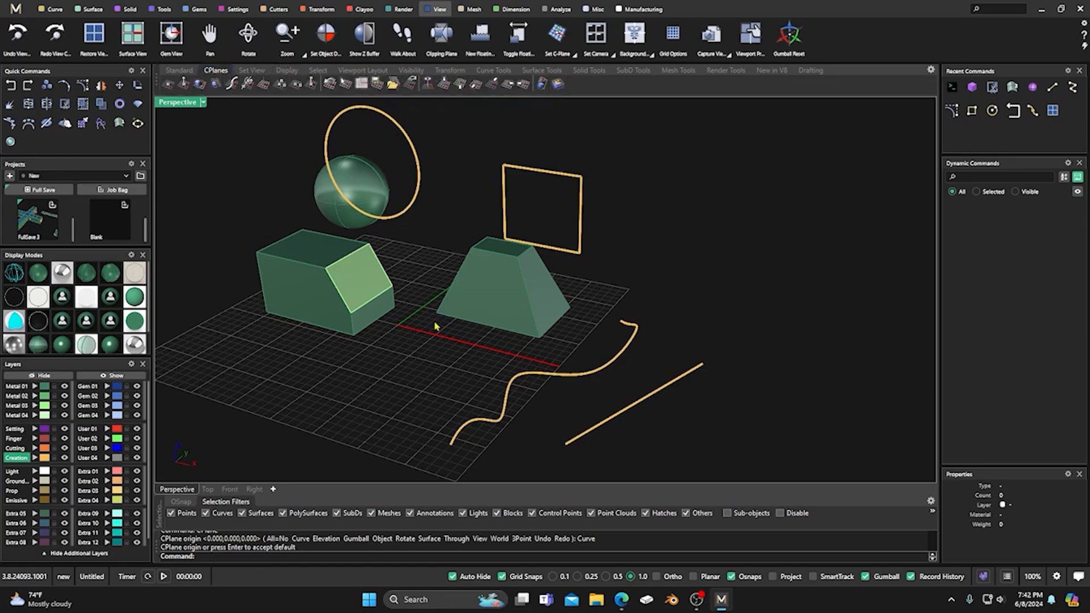
pyautogui.scroll(-4, 434, 326)
pyautogui.moveTo(443, 316); pyautogui.dragTo(454, 319, button='right')
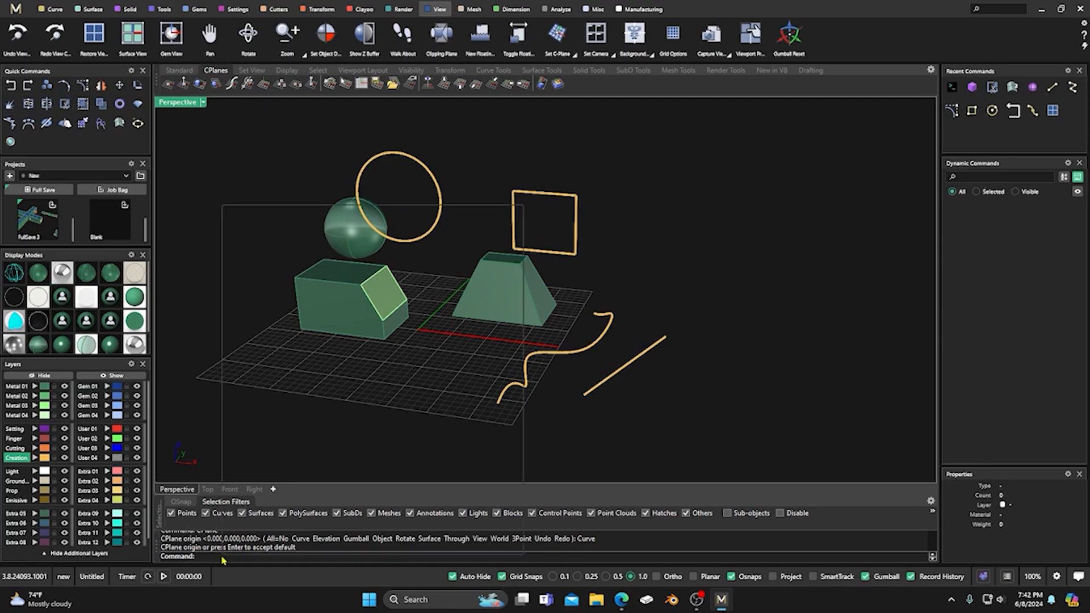
pyautogui.rightClick(222, 556)
pyautogui.click(269, 324)
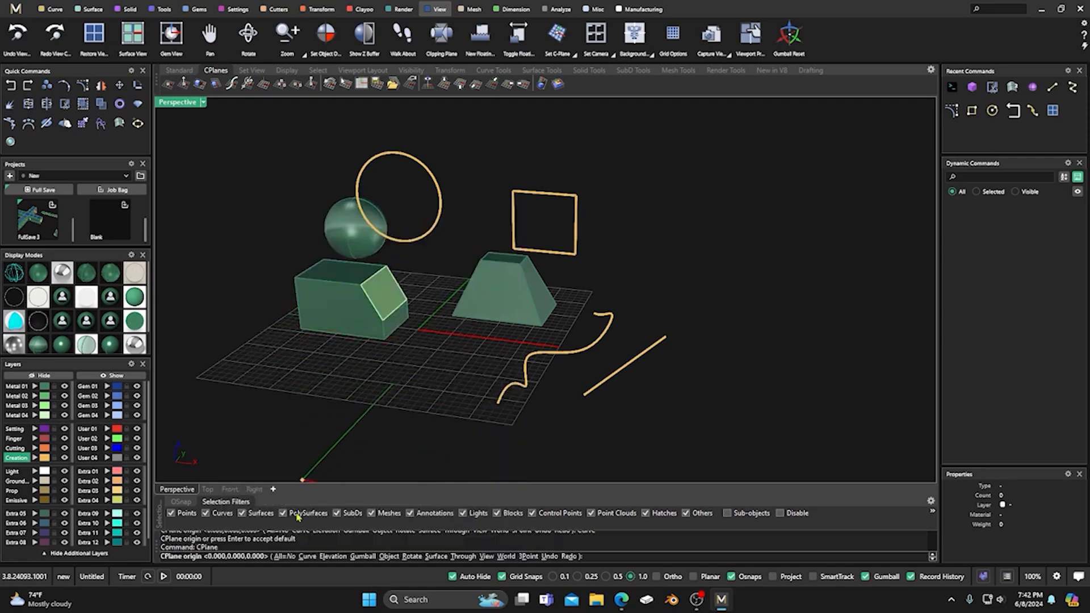
pyautogui.click(333, 556)
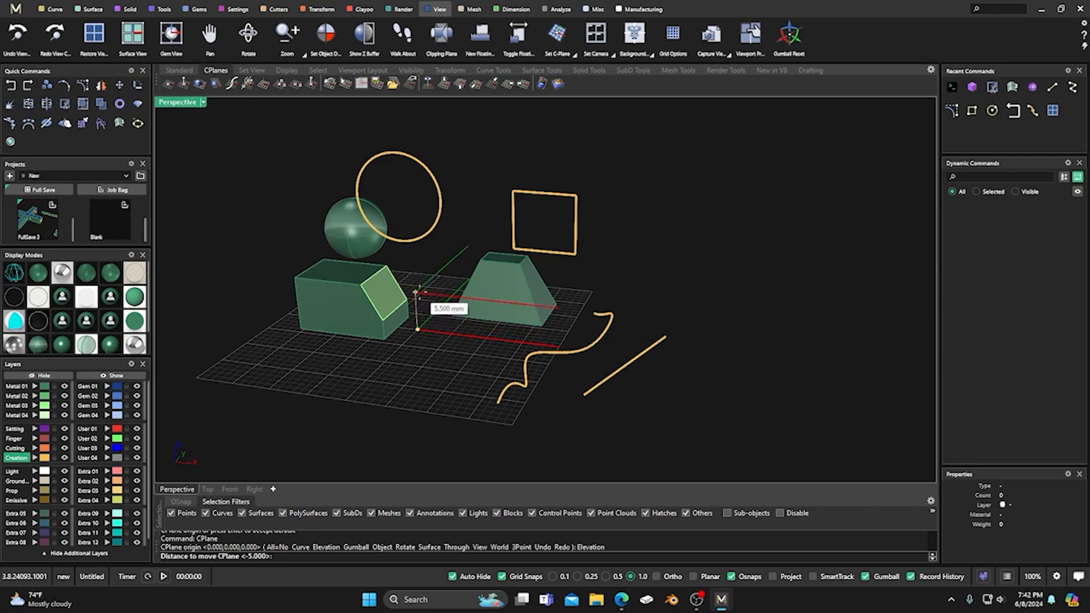
pyautogui.press('Return')
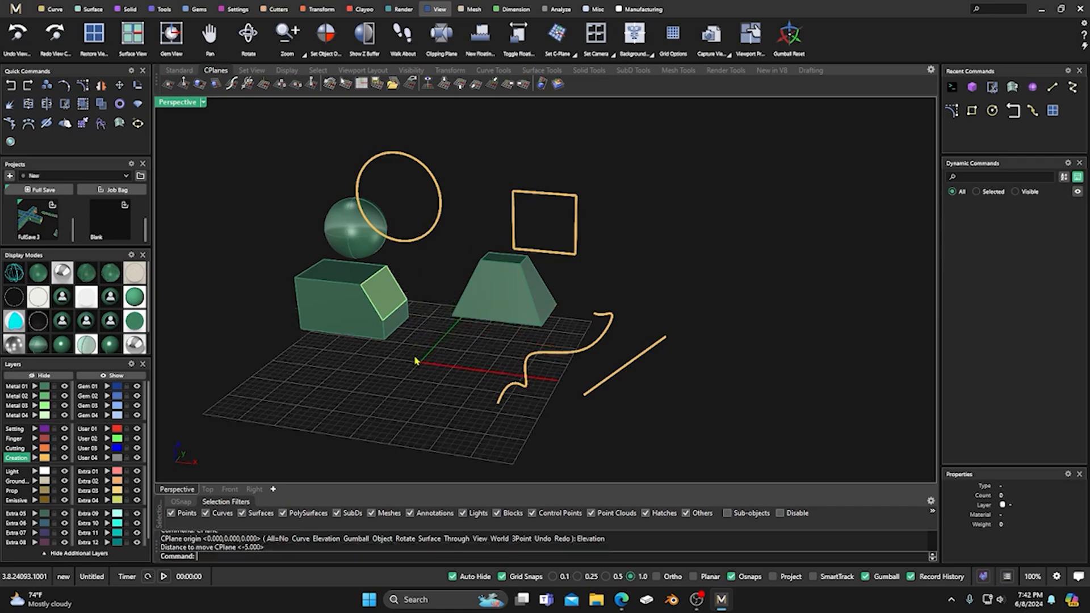
# Step: Repeat CPlane, return to the four-viewport layout and raise the Perspective plane by picking its origin in the Front view, slightly above the world origin
pyautogui.press('Return')
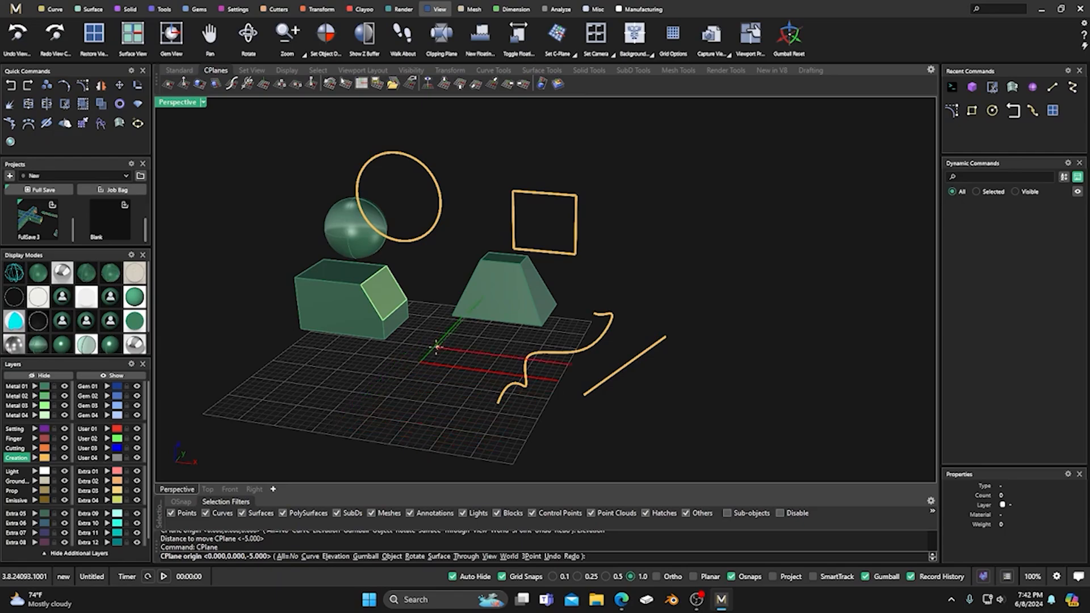
pyautogui.doubleClick(179, 105)
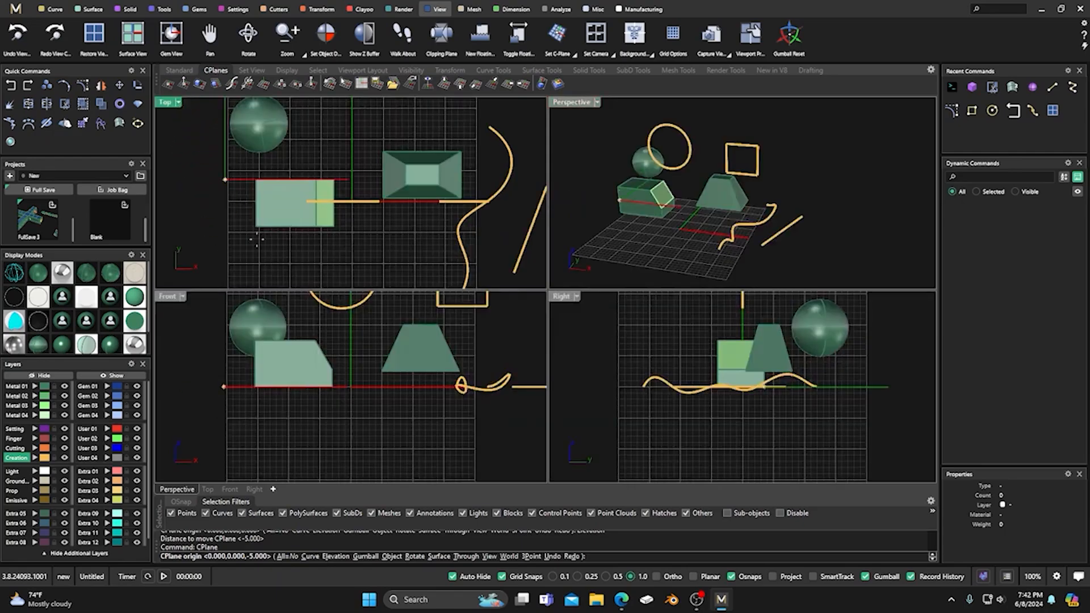
pyautogui.click(350, 369)
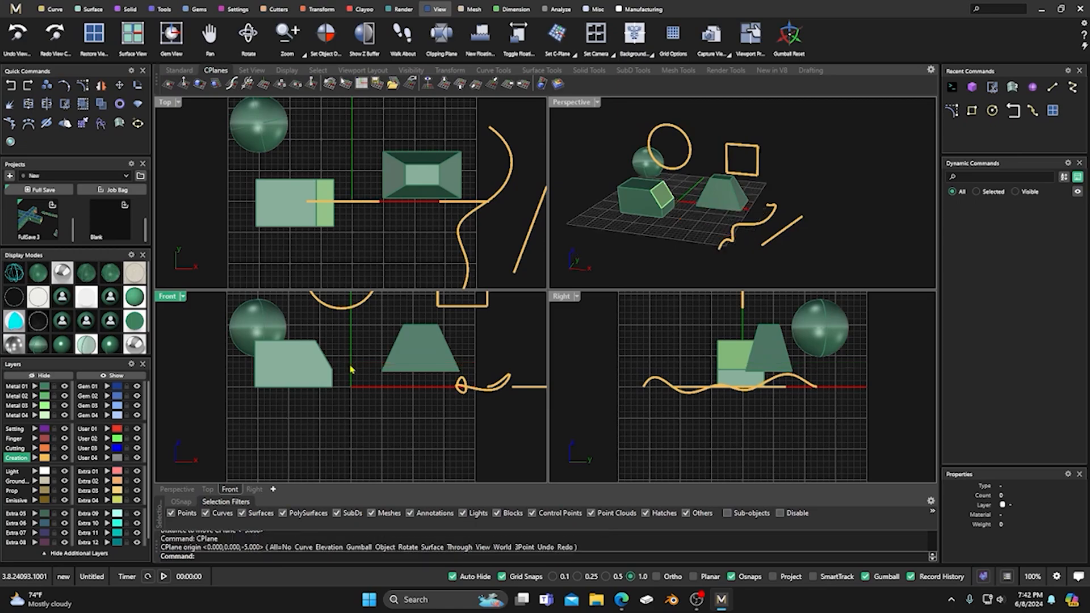
# Step: Shift the Front construction plane about 7 mm along its normal using CPlane's Elevation option, picking the distance in the Front view
pyautogui.moveTo(653, 264); pyautogui.dragTo(666, 228, button='right')
pyautogui.scroll(7, 681, 191)
pyautogui.moveTo(681, 191); pyautogui.dragTo(687, 183, button='right')
pyautogui.rightClick(374, 393)
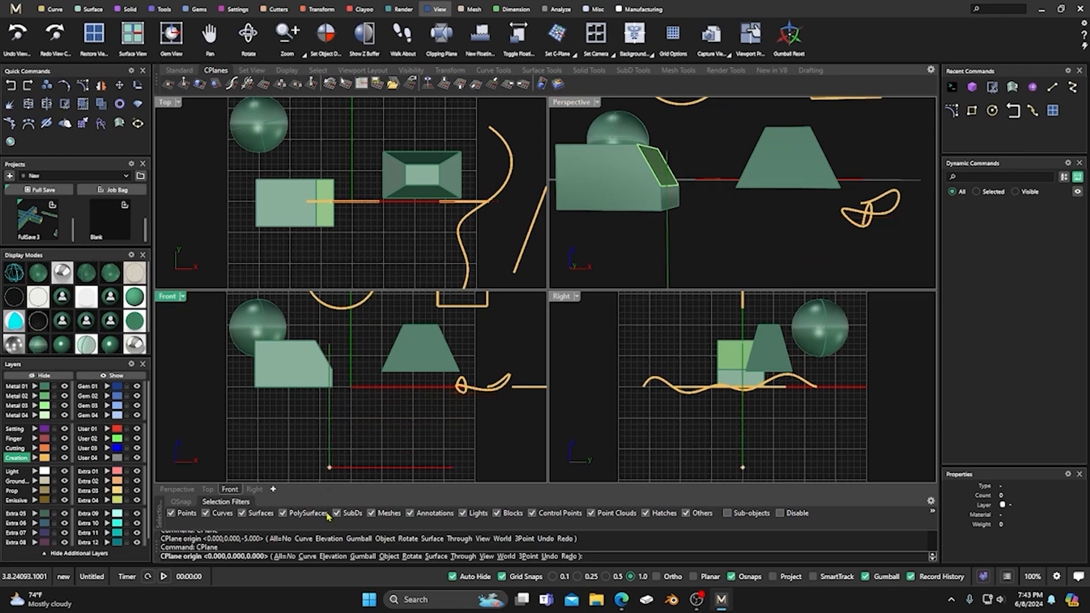
pyautogui.click(332, 556)
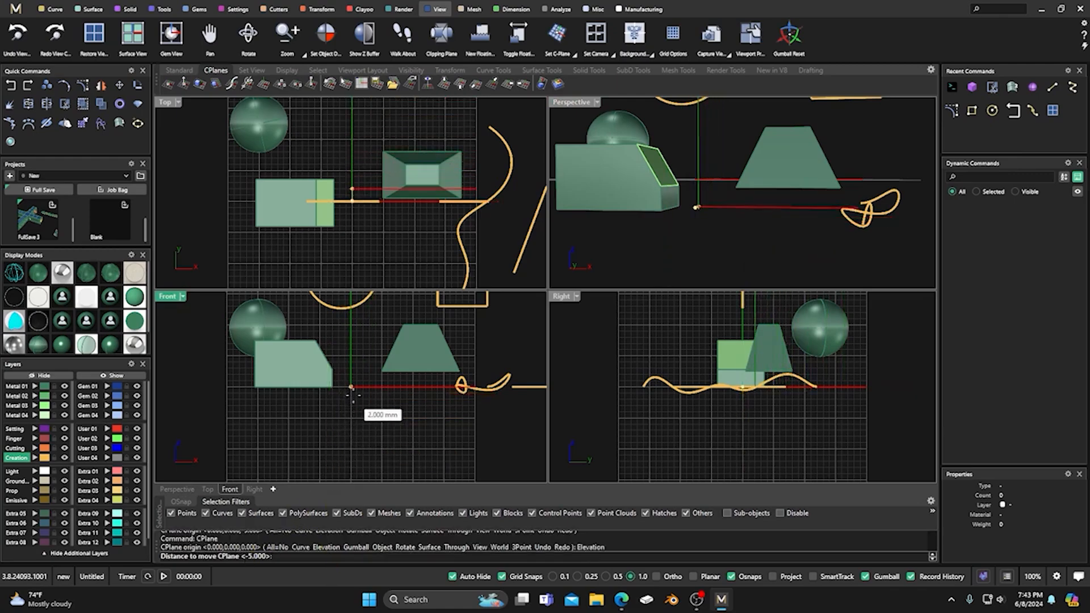
pyautogui.click(354, 345)
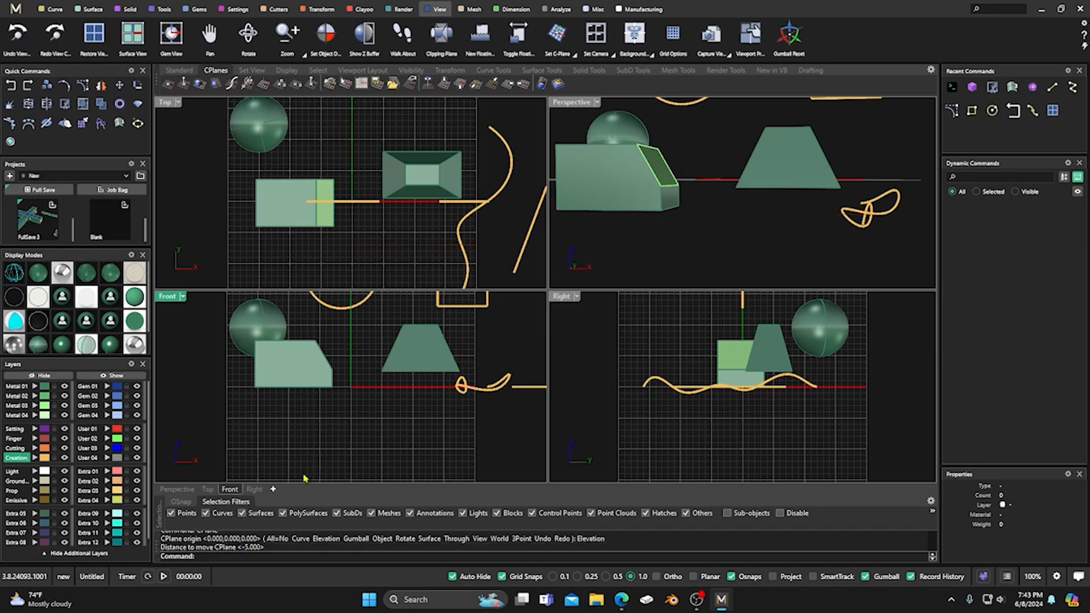
# Step: Repeat CPlane's Elevation option on the Front viewport to shift its construction plane a further 7 mm
pyautogui.rightClick(311, 452)
pyautogui.click(336, 557)
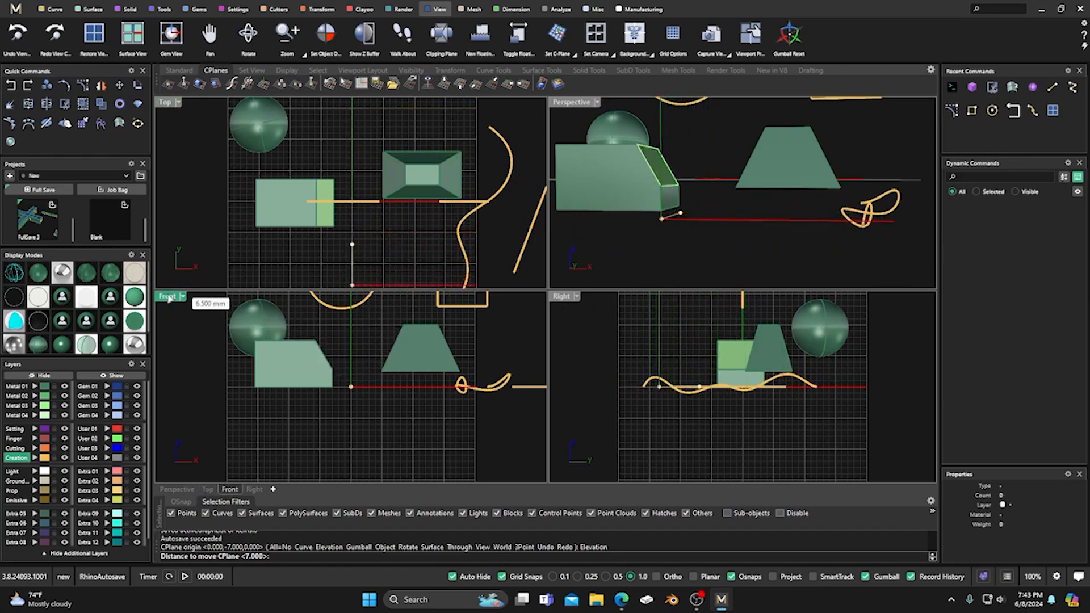
pyautogui.press('Escape')
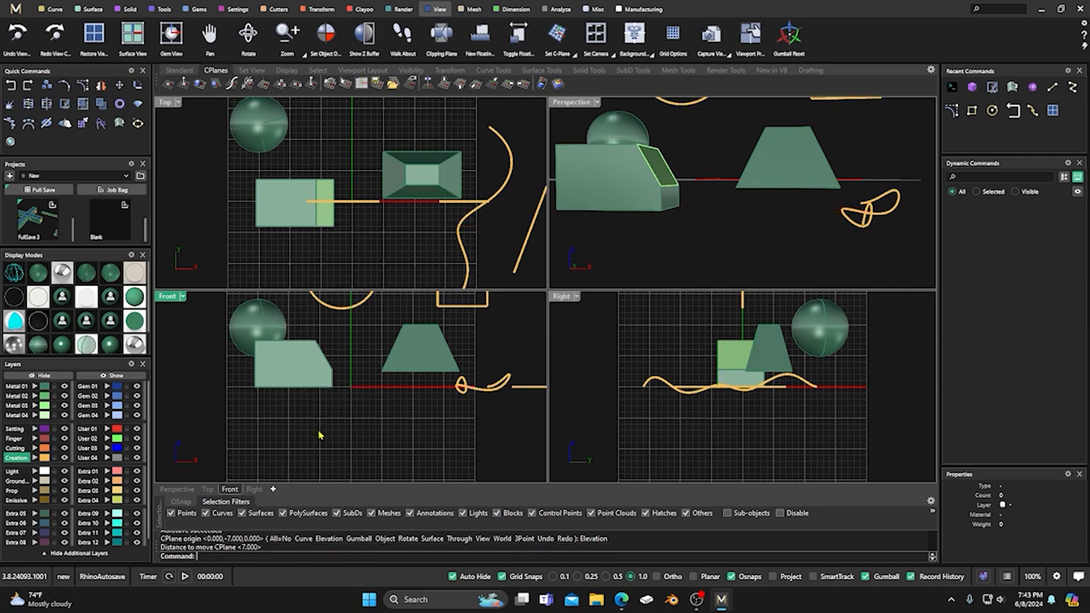
pyautogui.rightClick(304, 475)
pyautogui.click(339, 559)
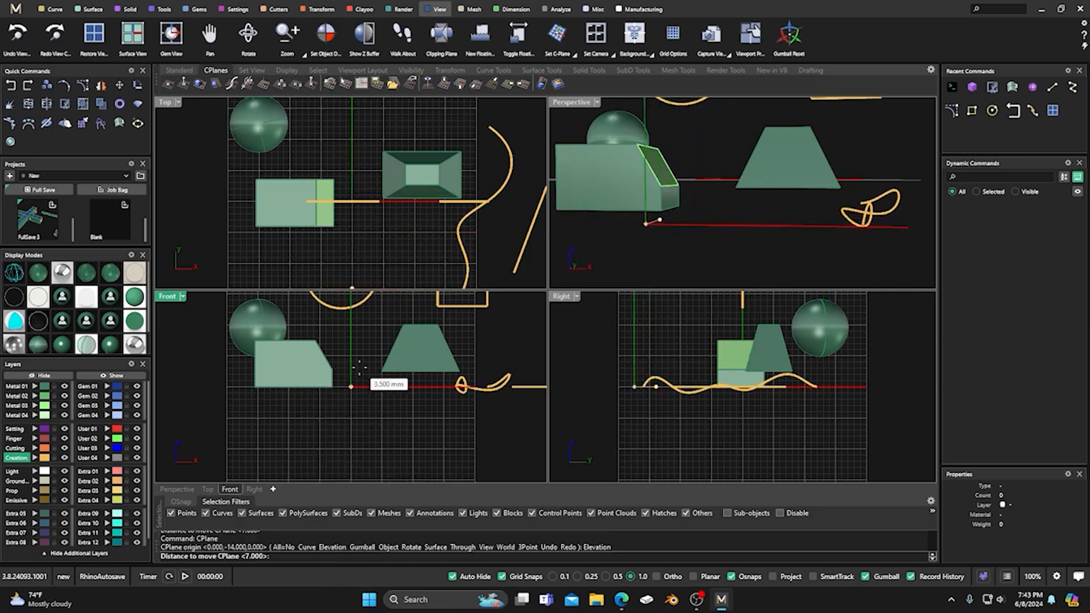
pyautogui.press('Escape')
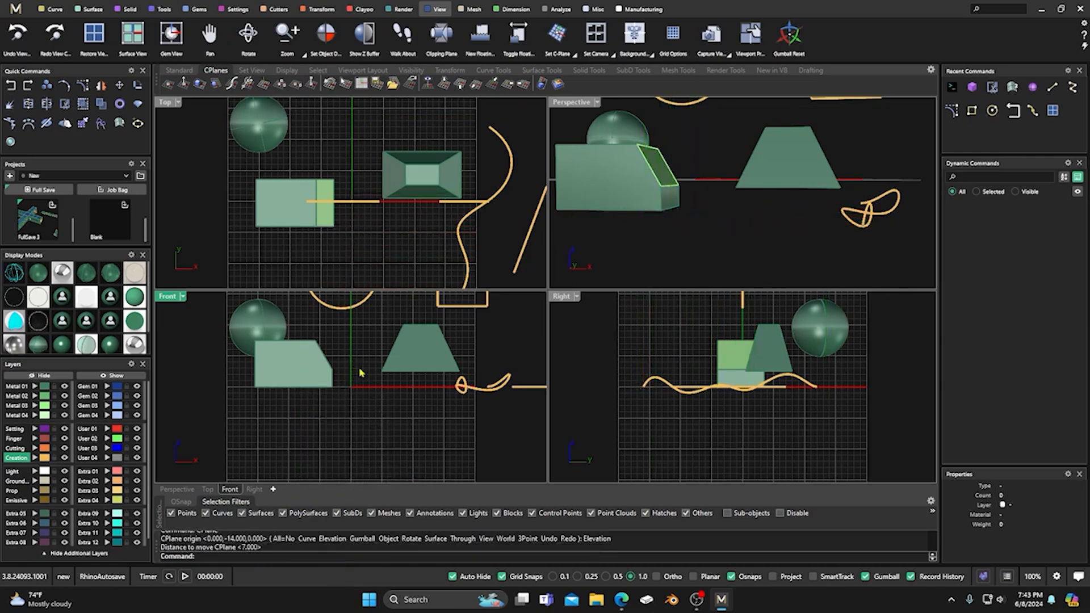
# Step: Shift the Front plane with CPlane's Elevation option by picking a point in the Top view, and relocate the Right plane's origin beside the box
pyautogui.rightClick(320, 458)
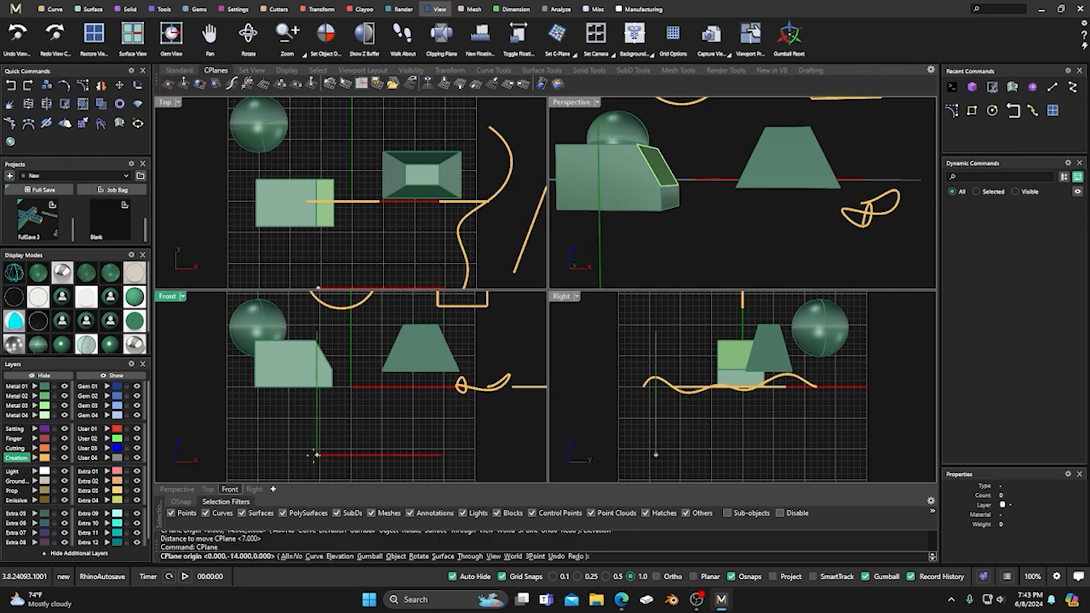
pyautogui.click(341, 556)
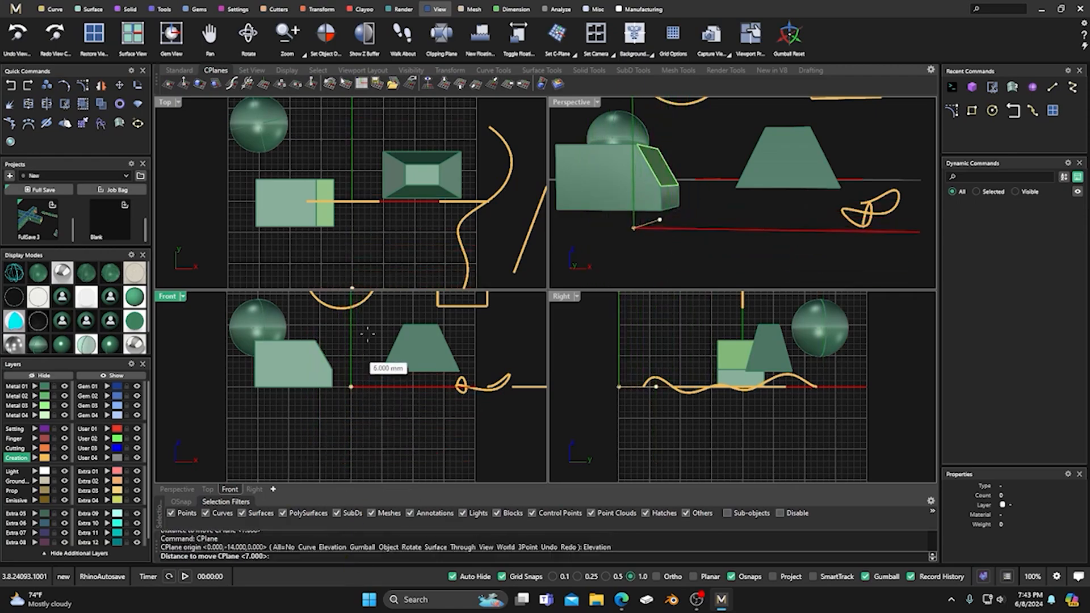
pyautogui.click(352, 159)
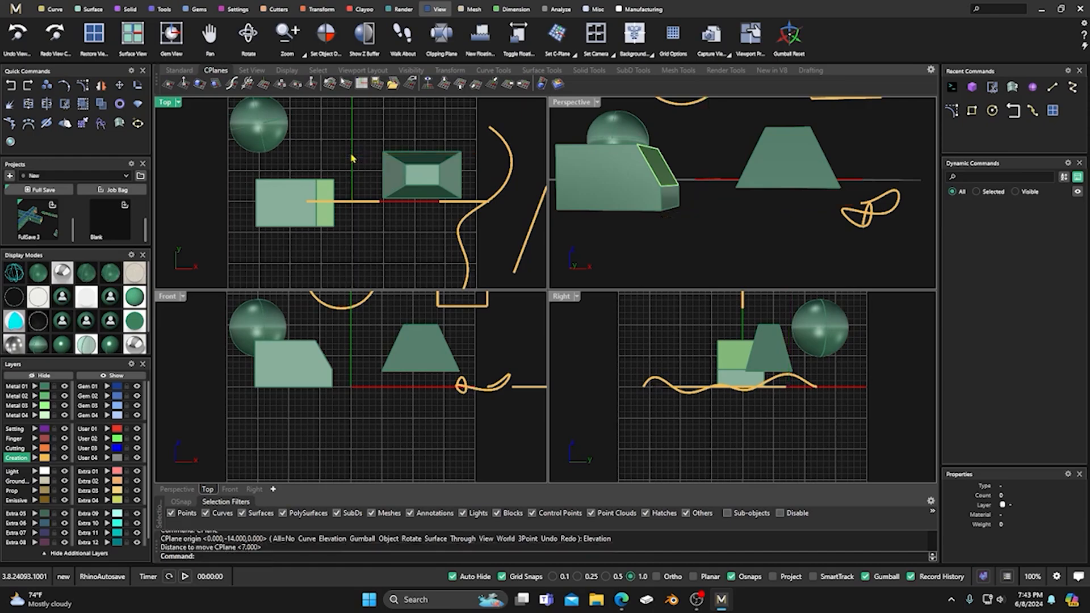
pyautogui.rightClick(583, 383)
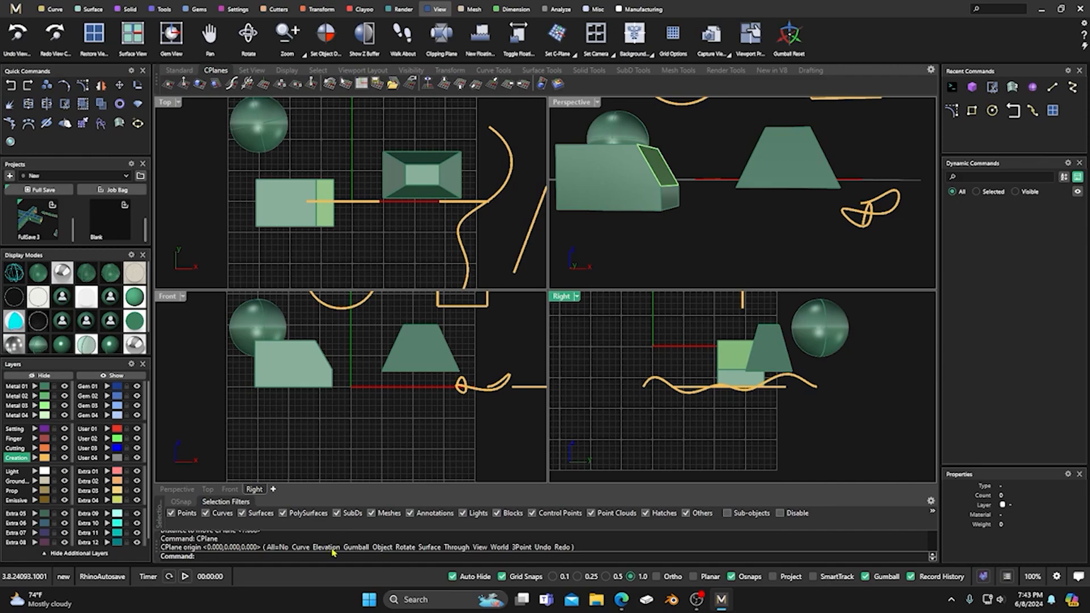
# Step: Select the sphere and align the Front construction plane to it with CPlane's Gumball option
pyautogui.click(250, 325)
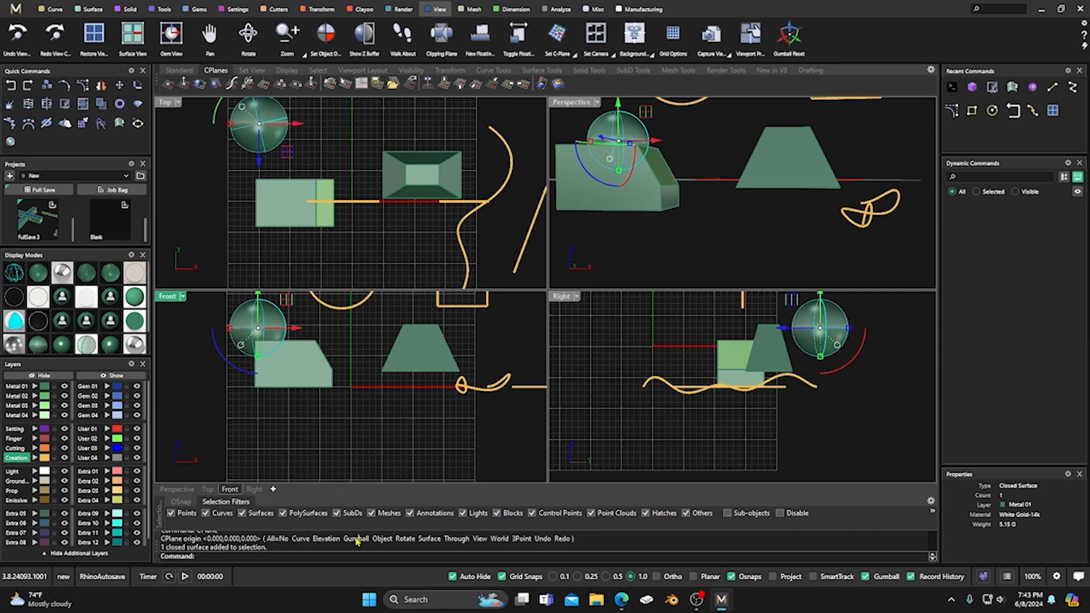
pyautogui.rightClick(283, 540)
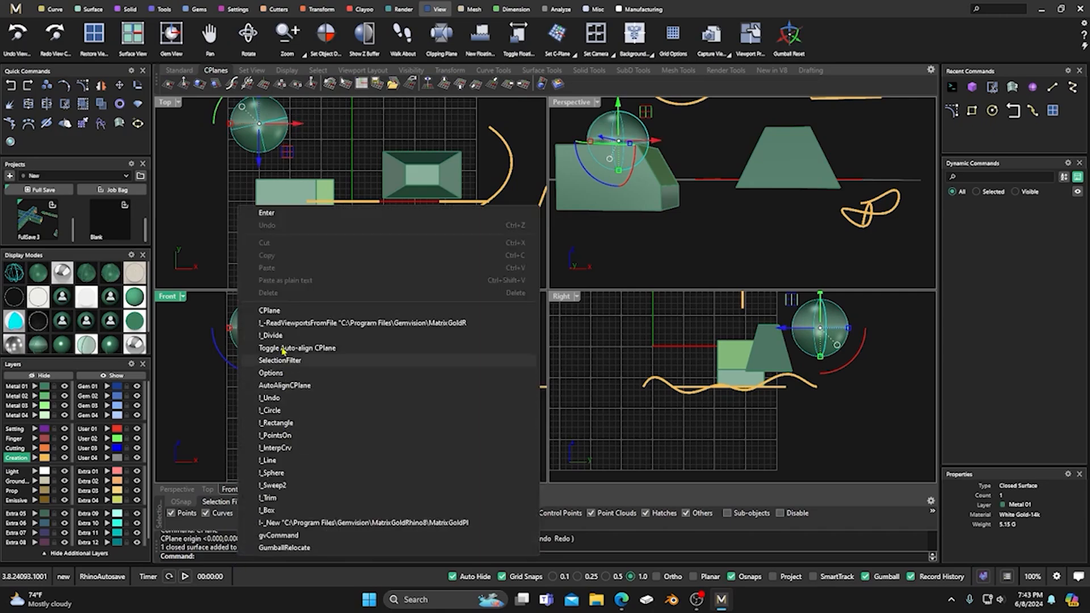
pyautogui.click(264, 312)
pyautogui.click(358, 556)
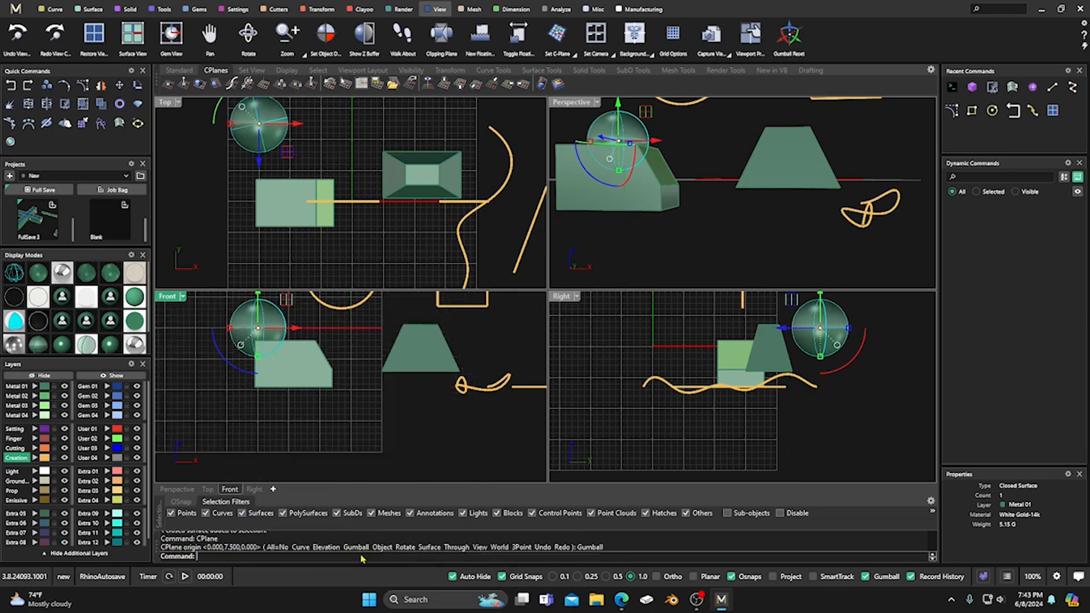
# Step: Maximize the Perspective view and set its construction plane to the selected sphere's gumball with CPlane's Gumball option
pyautogui.doubleClick(567, 104)
pyautogui.scroll(-3, 599, 356)
pyautogui.moveTo(598, 356); pyautogui.dragTo(572, 394, button='right')
pyautogui.moveTo(507, 377); pyautogui.dragTo(360, 337, button='right')
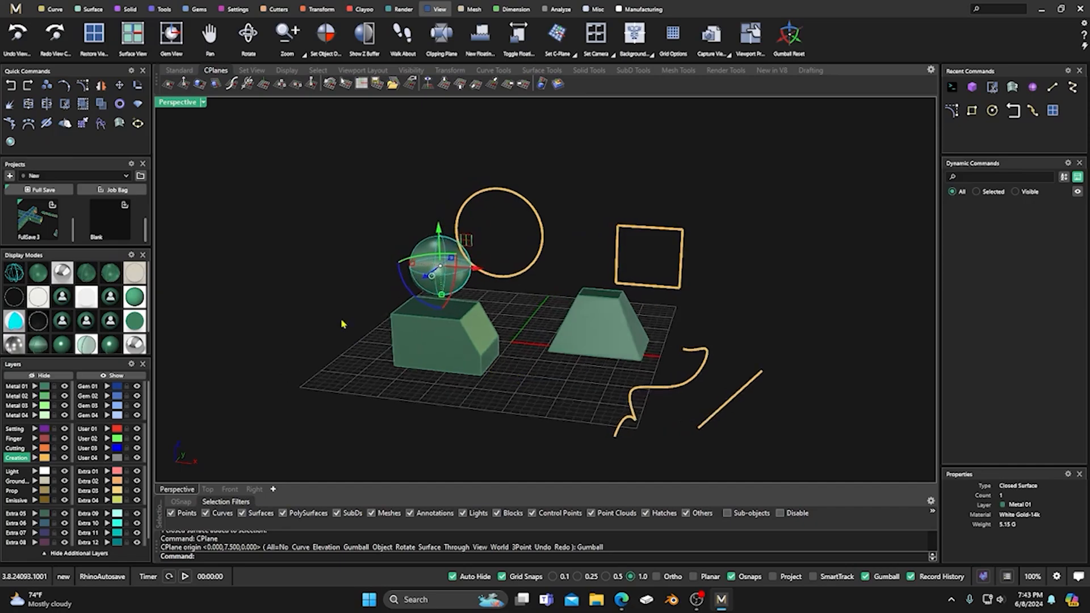
pyautogui.rightClick(232, 546)
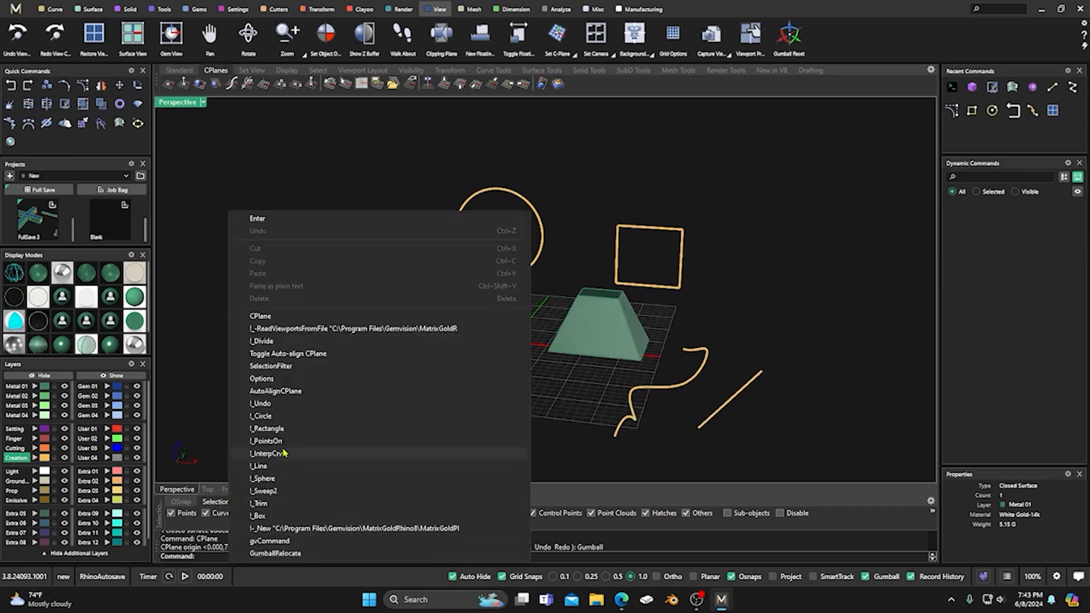
pyautogui.click(261, 317)
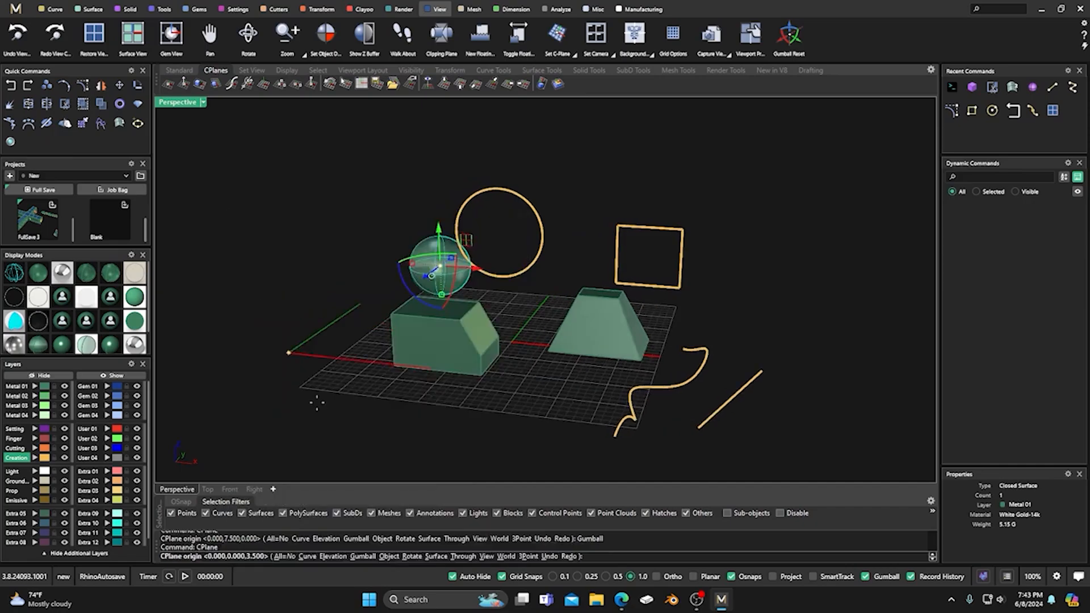
pyautogui.click(359, 557)
# Step: Examine the new construction plane around the sphere from several angles, near and far, and clear the selection
pyautogui.moveTo(452, 400); pyautogui.dragTo(313, 352, button='right')
pyautogui.scroll(4, 571, 295)
pyautogui.moveTo(571, 295); pyautogui.dragTo(693, 335, button='right')
pyautogui.scroll(-5, 606, 315)
pyautogui.scroll(5, 472, 326)
pyautogui.moveTo(471, 325); pyautogui.dragTo(525, 250, button='right')
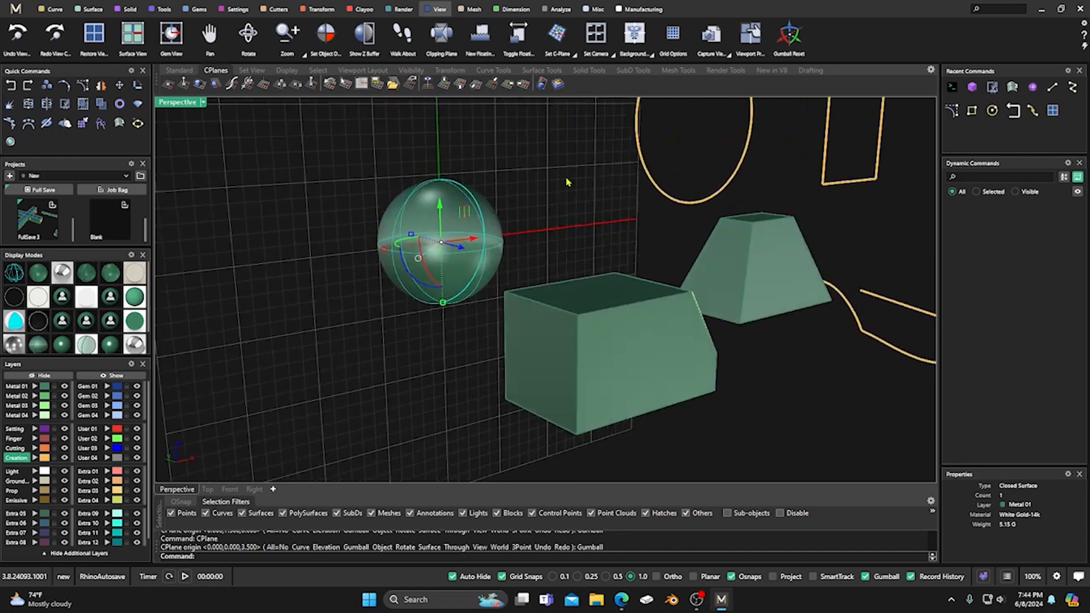
pyautogui.scroll(-5, 462, 306)
pyautogui.moveTo(462, 305); pyautogui.dragTo(380, 313, button='right')
pyautogui.click(373, 309)
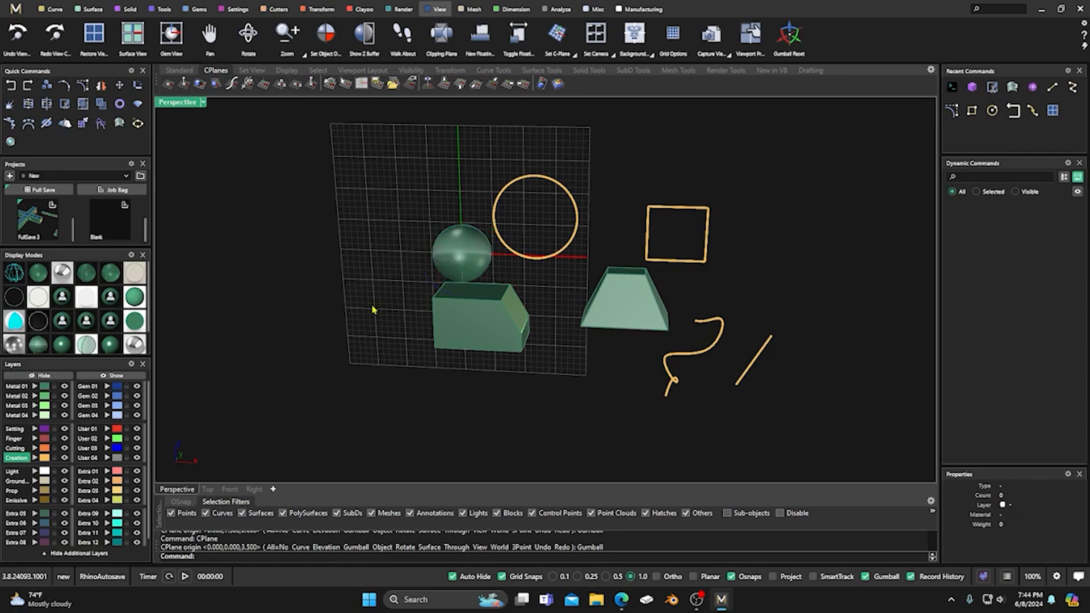
# Step: Return to the four-viewport layout, select the sphere in the Top view, apply CPlane's Gumball option from the Front viewport and clear the selection
pyautogui.doubleClick(175, 101)
pyautogui.click(252, 130)
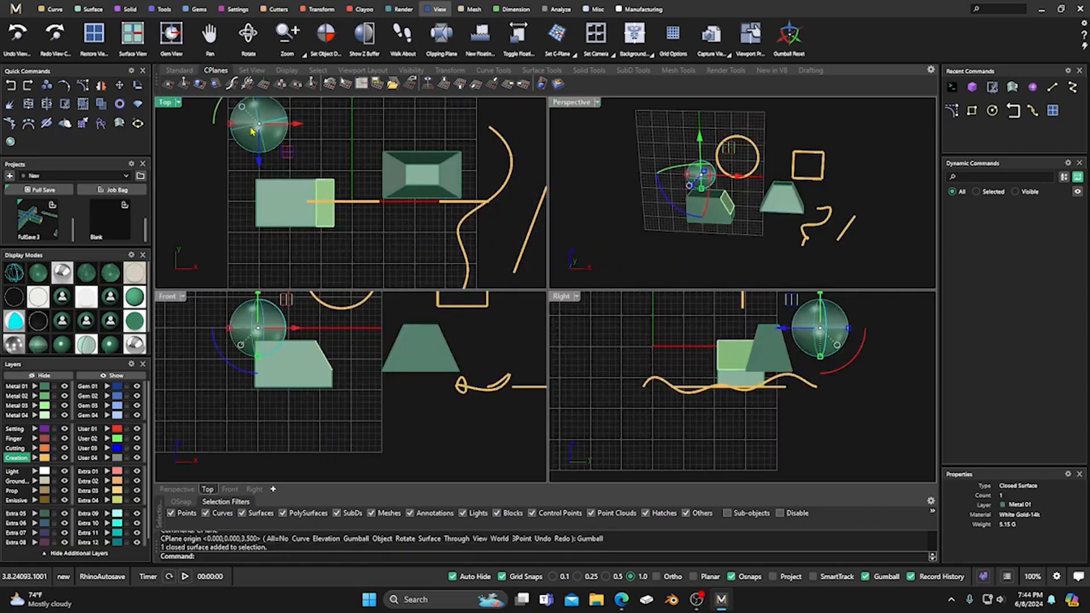
pyautogui.rightClick(203, 404)
pyautogui.click(161, 103)
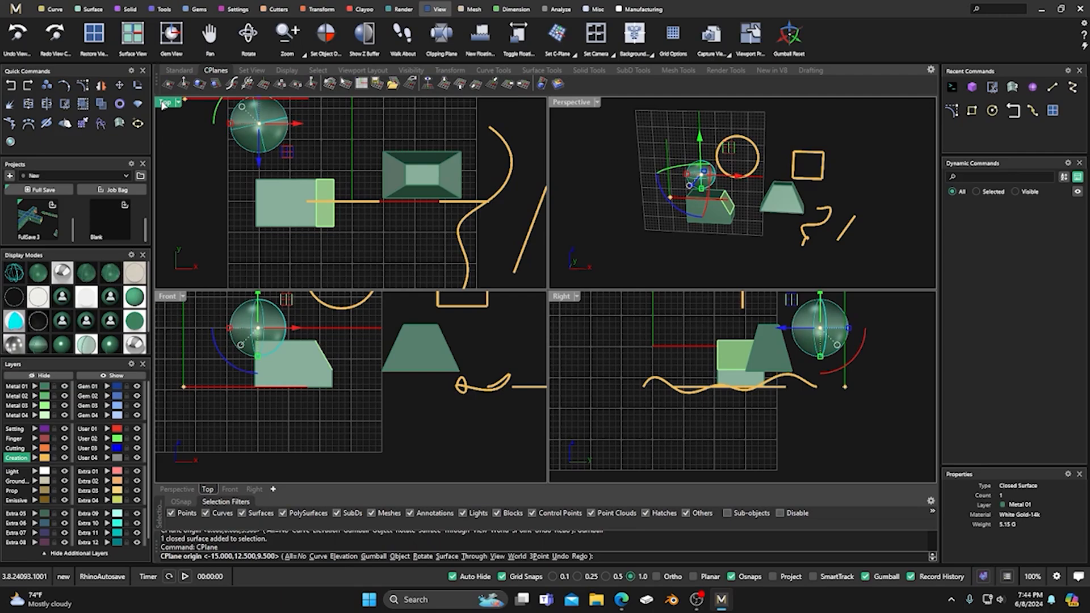
pyautogui.click(372, 556)
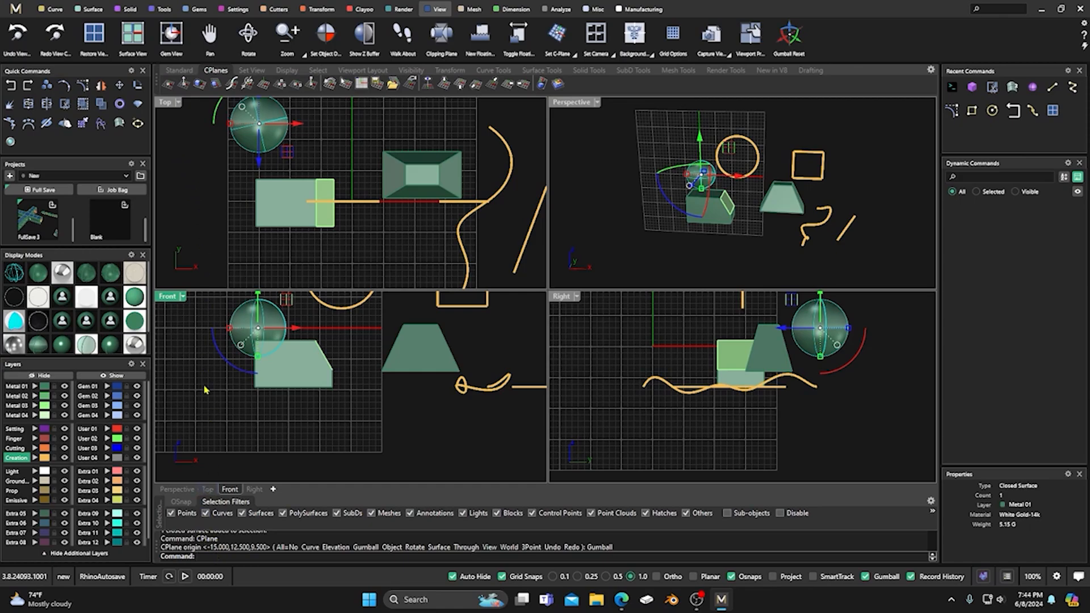
pyautogui.press('Escape')
# Step: Try to set the Top construction plane with CPlane's Gumball option while no object is selected
pyautogui.click(165, 105)
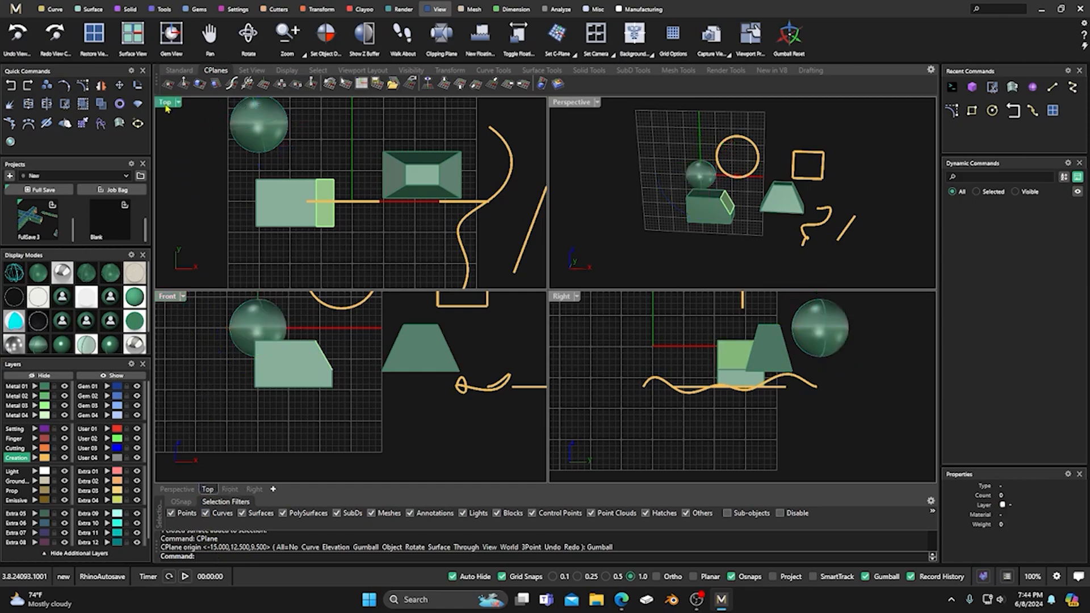
pyautogui.rightClick(212, 558)
pyautogui.click(244, 311)
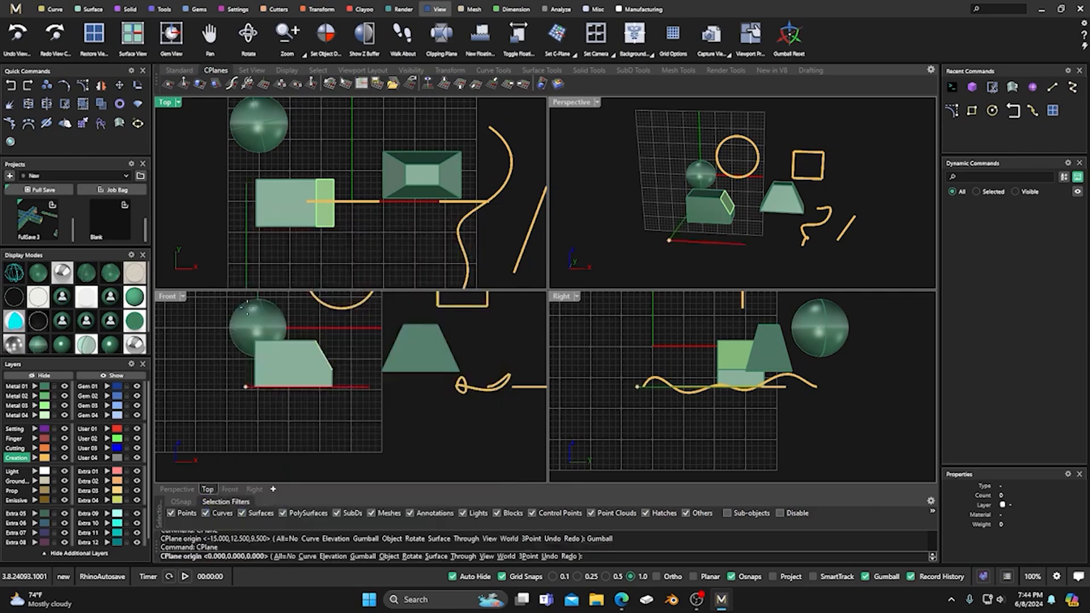
pyautogui.click(362, 556)
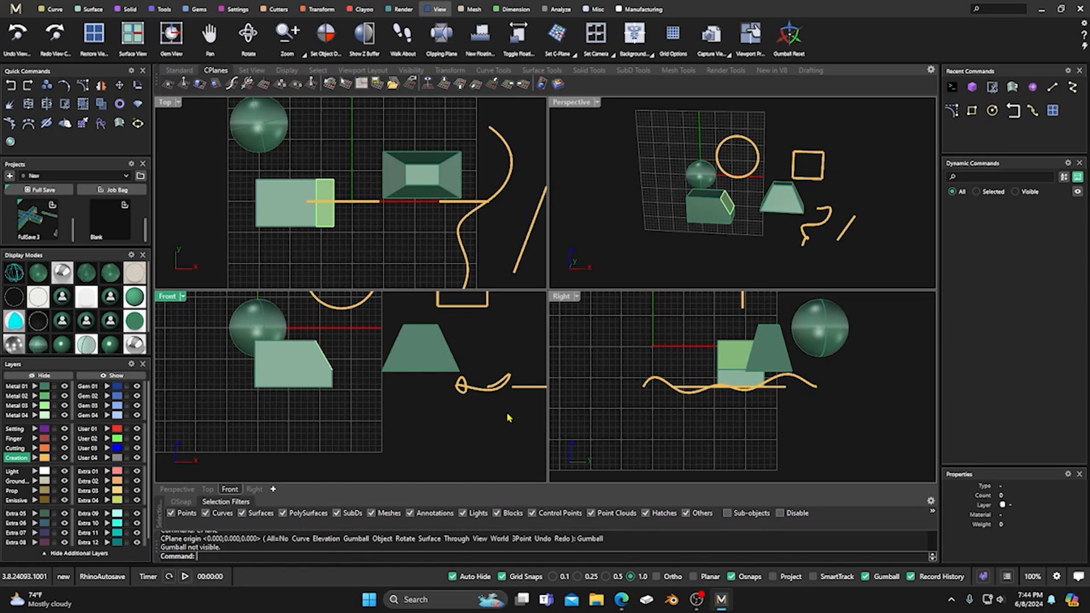
# Step: In the maximized Perspective view, select the circle and relocate its gumball to a lower corner of the box's slanted face, aligned with that face's edges
pyautogui.scroll(3, 683, 196)
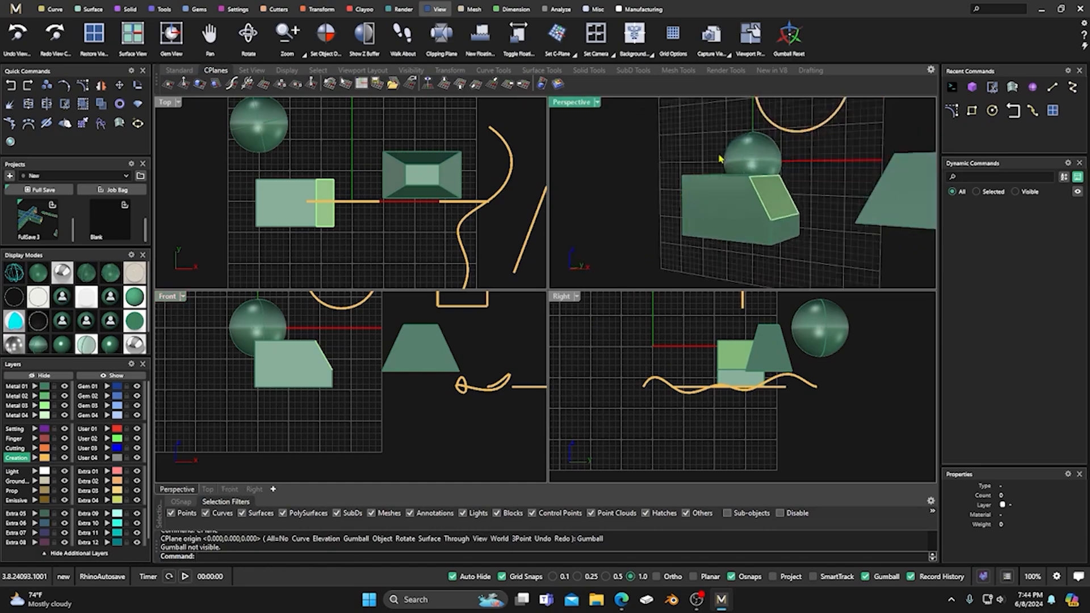
pyautogui.doubleClick(562, 104)
pyautogui.scroll(-4, 427, 307)
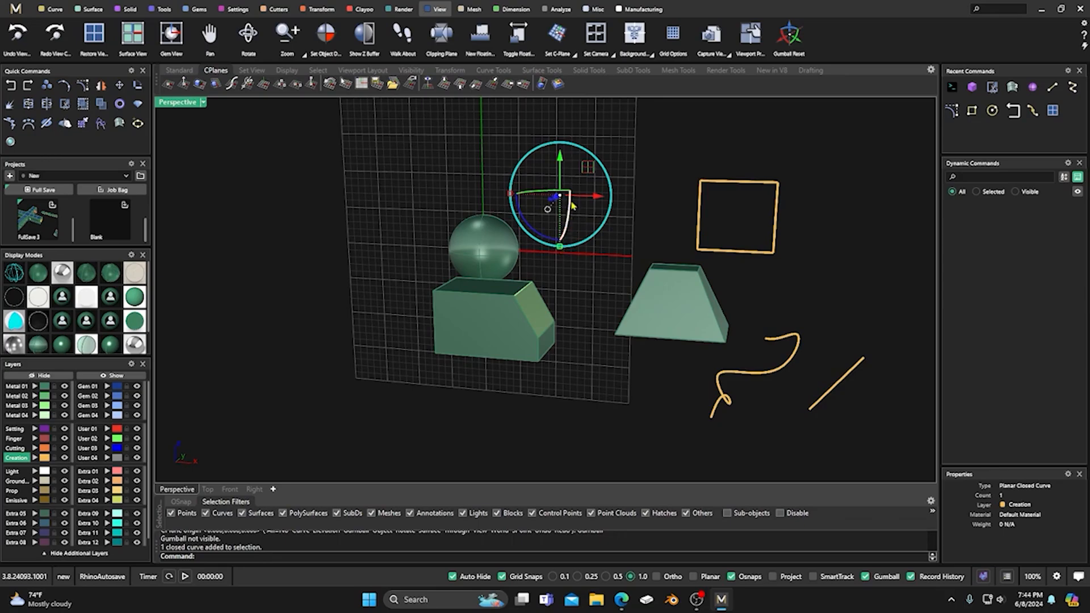
pyautogui.scroll(3, 551, 213)
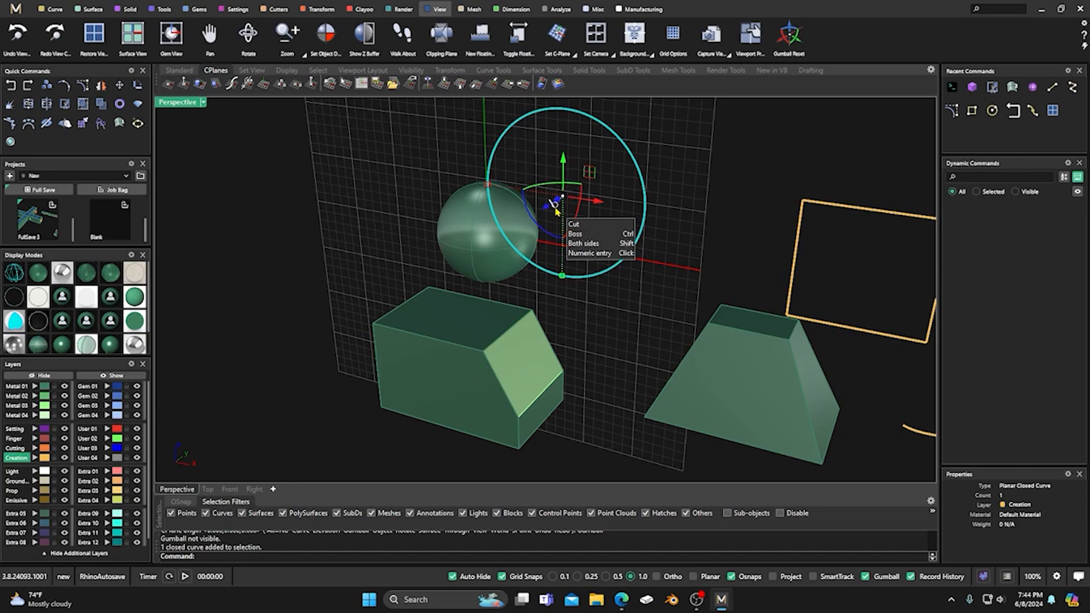
pyautogui.scroll(3, 553, 213)
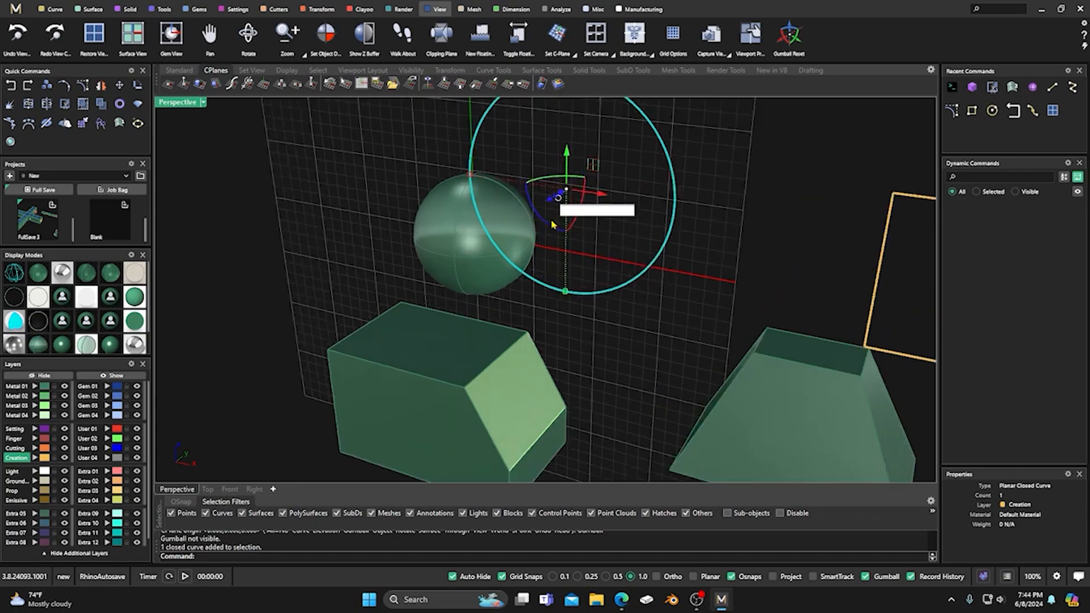
pyautogui.moveTo(552, 213); pyautogui.dragTo(542, 205, button='right')
pyautogui.click(545, 128)
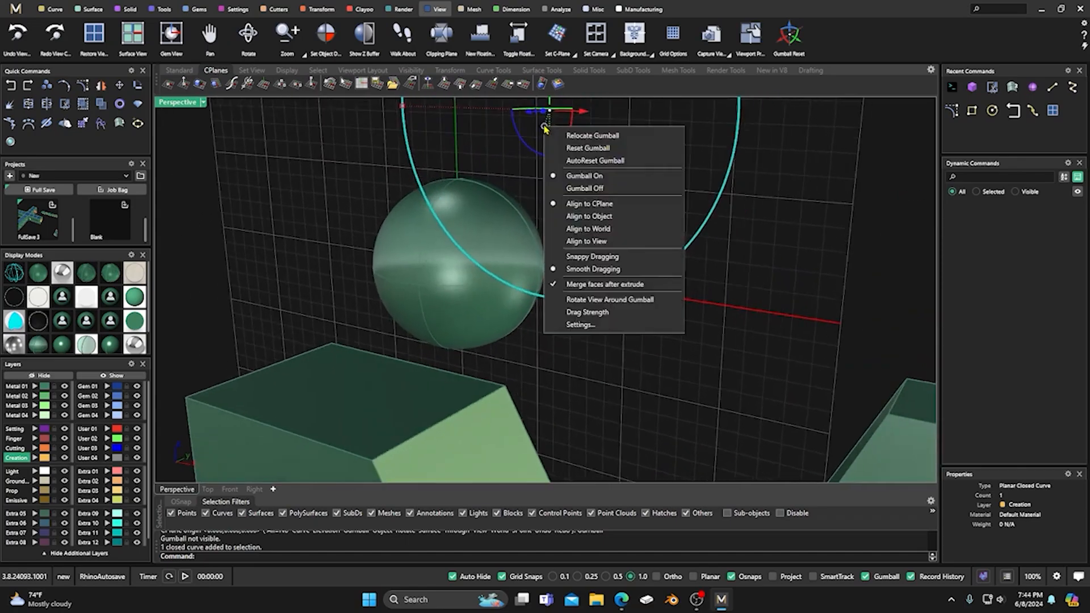
pyautogui.click(565, 146)
pyautogui.scroll(-3, 514, 154)
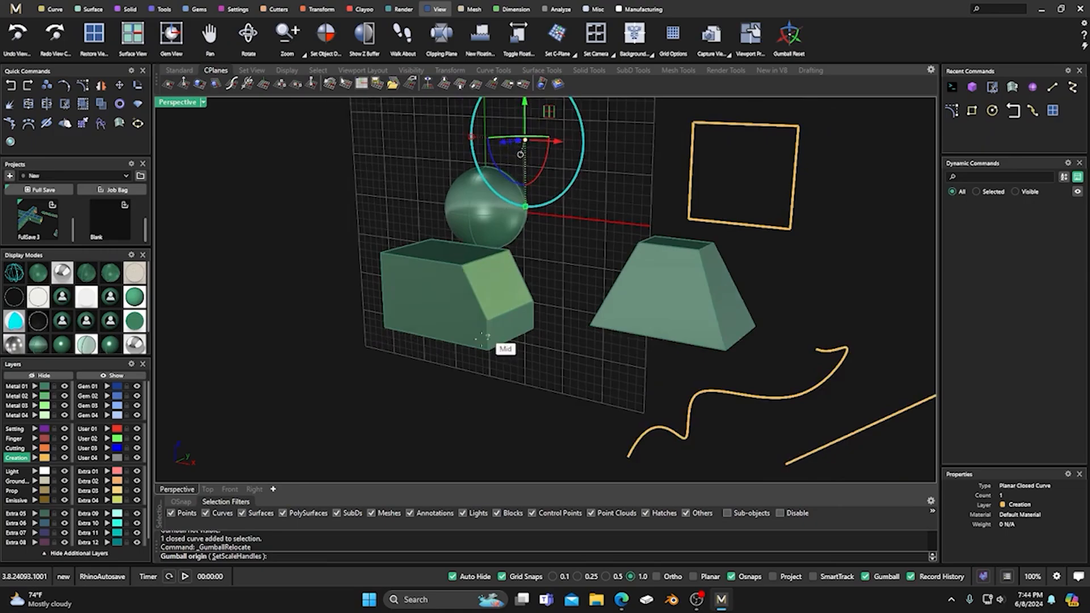
pyautogui.click(486, 320)
pyautogui.click(534, 303)
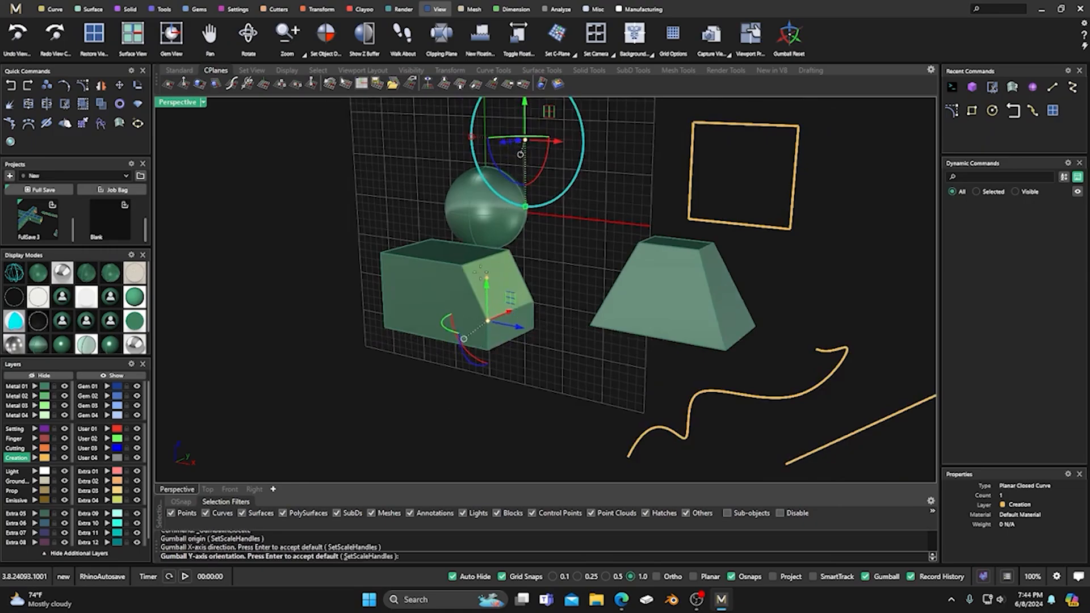
pyautogui.click(474, 268)
# Step: Align the Perspective construction plane to the relocated gumball on the box's slanted face with CPlane's Gumball option
pyautogui.moveTo(358, 344); pyautogui.dragTo(432, 341, button='right')
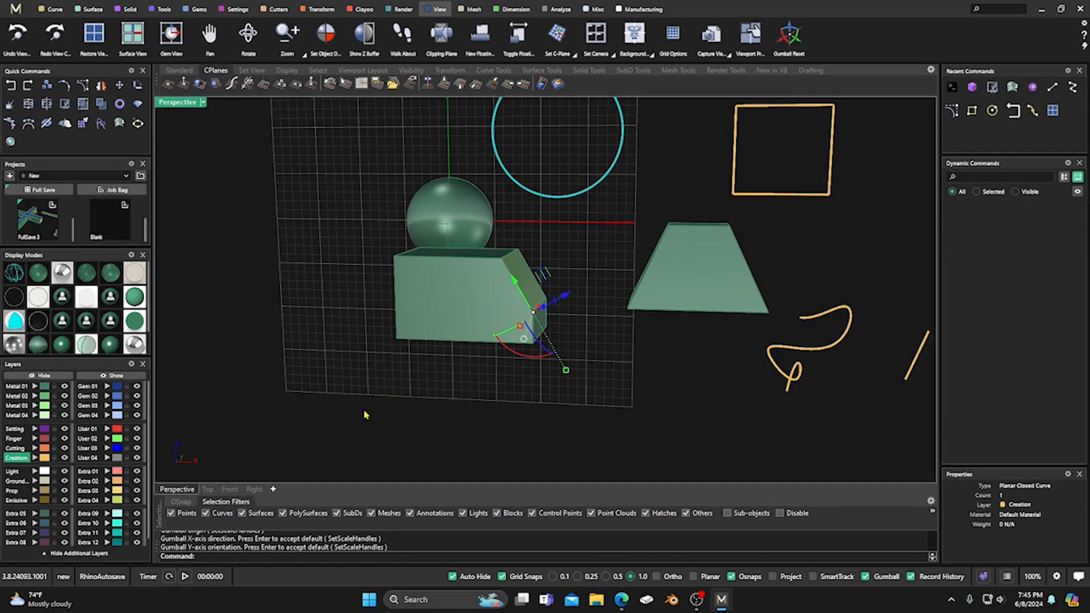
pyautogui.rightClick(236, 557)
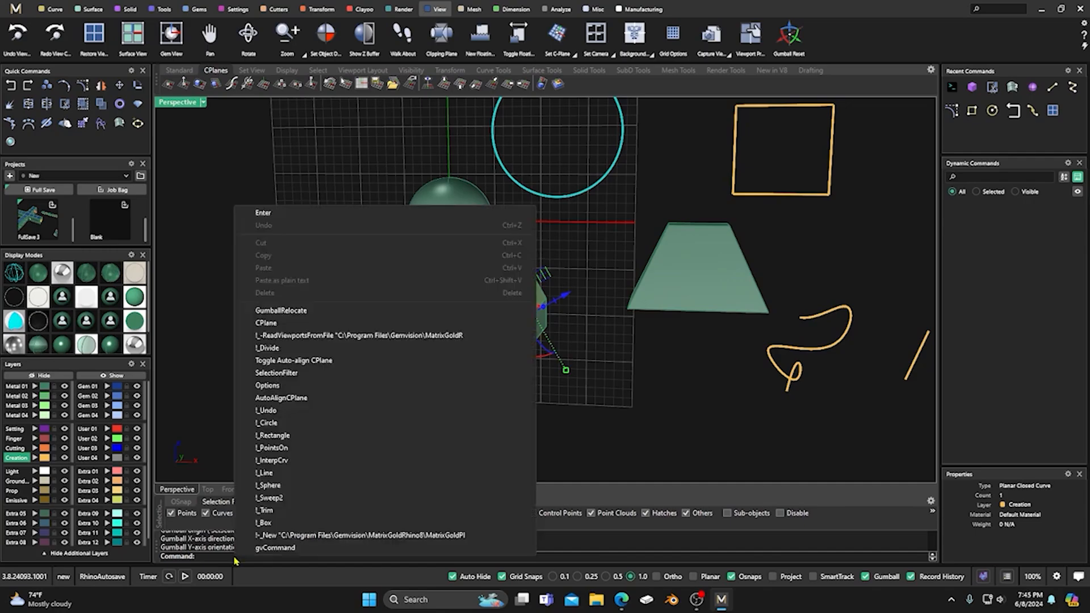
pyautogui.click(269, 322)
pyautogui.click(374, 556)
pyautogui.moveTo(510, 383)
pyautogui.mouseDown(button='right')
pyautogui.moveTo(522, 377)
pyautogui.moveTo(408, 392)
pyautogui.moveTo(491, 376)
pyautogui.mouseUp(button='right')
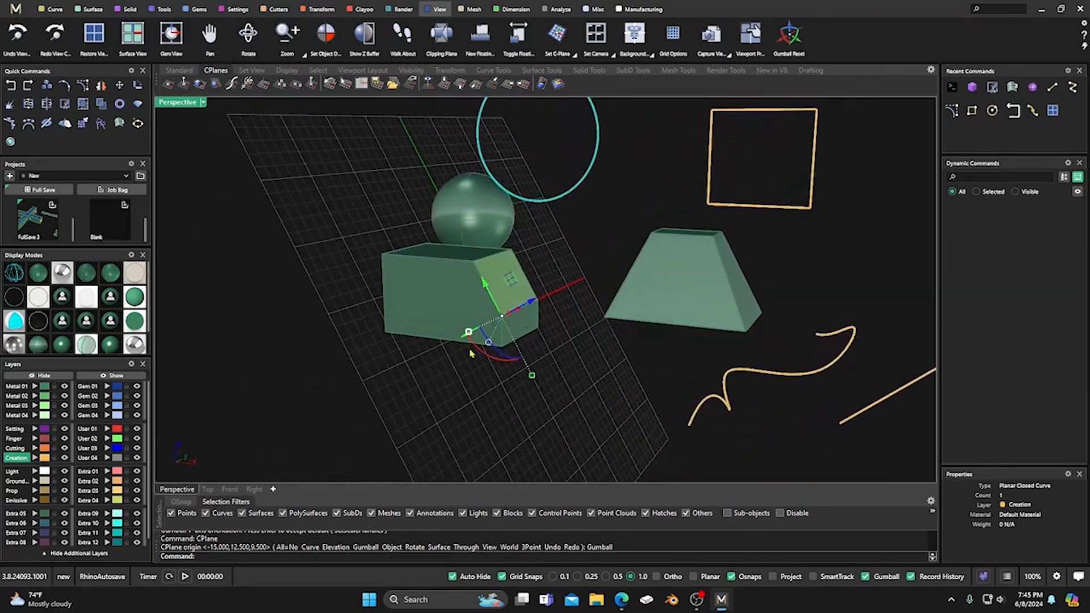
# Step: Clear the selection and orient the Perspective construction plane to the box's slanted face with CPlane's Object option
pyautogui.click(423, 377)
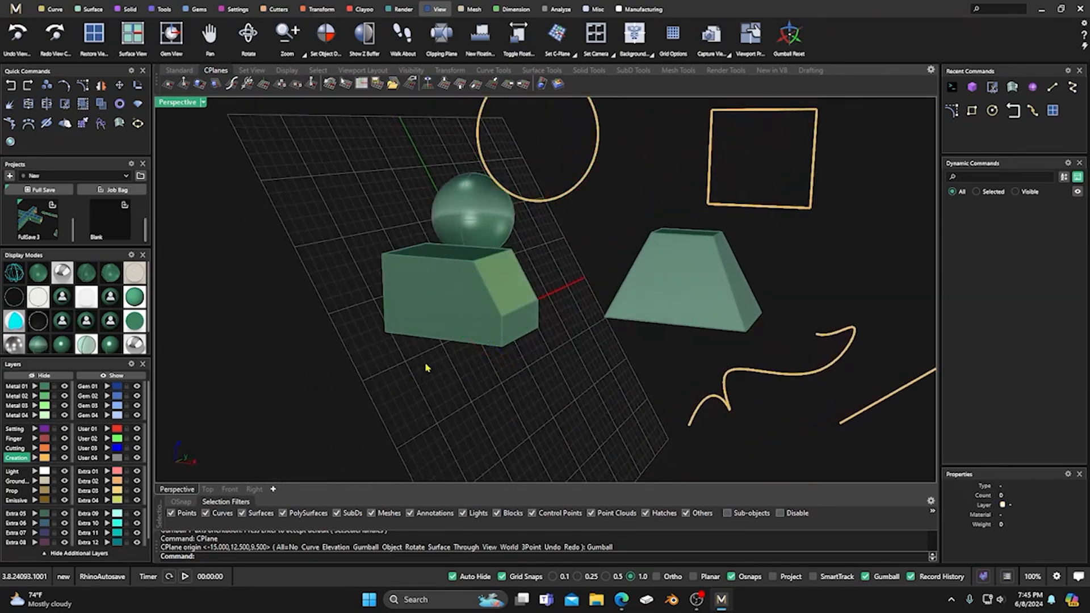
pyautogui.click(428, 305)
pyautogui.click(372, 334)
pyautogui.scroll(-5, 357, 369)
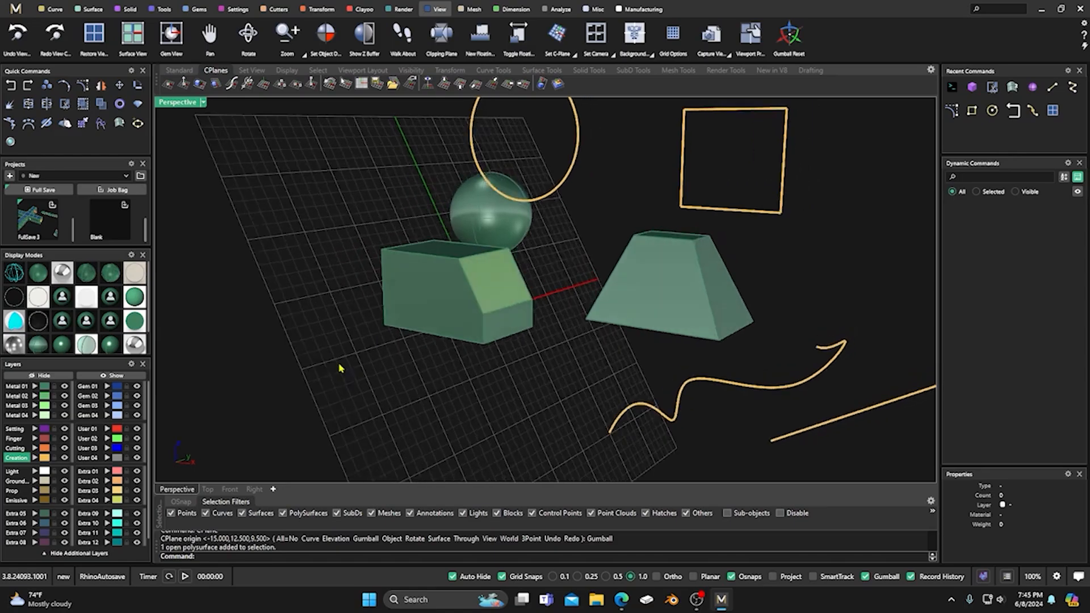
pyautogui.rightClick(215, 560)
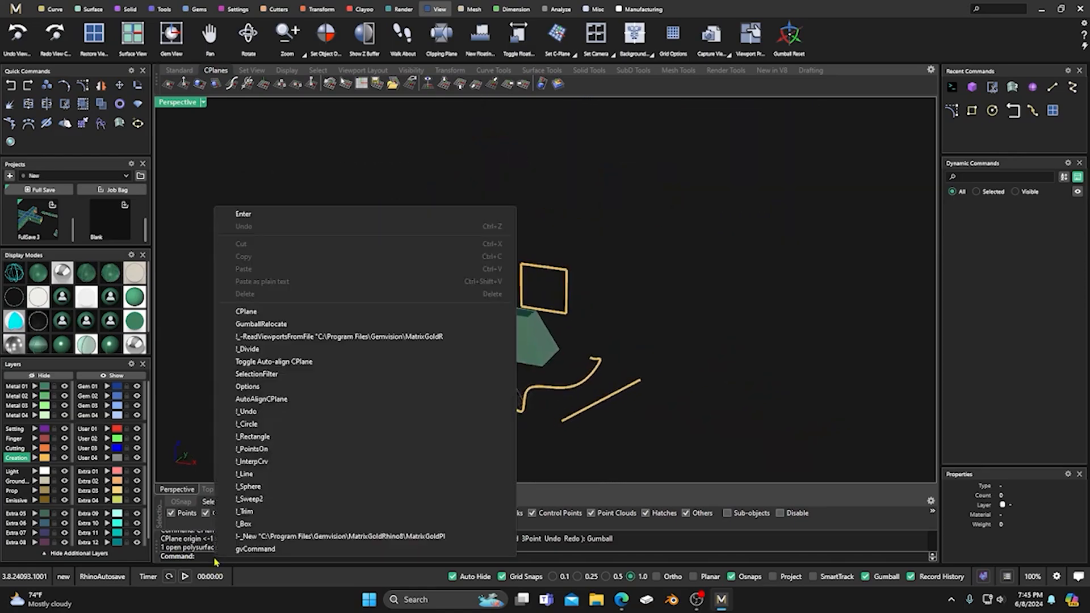
pyautogui.click(247, 312)
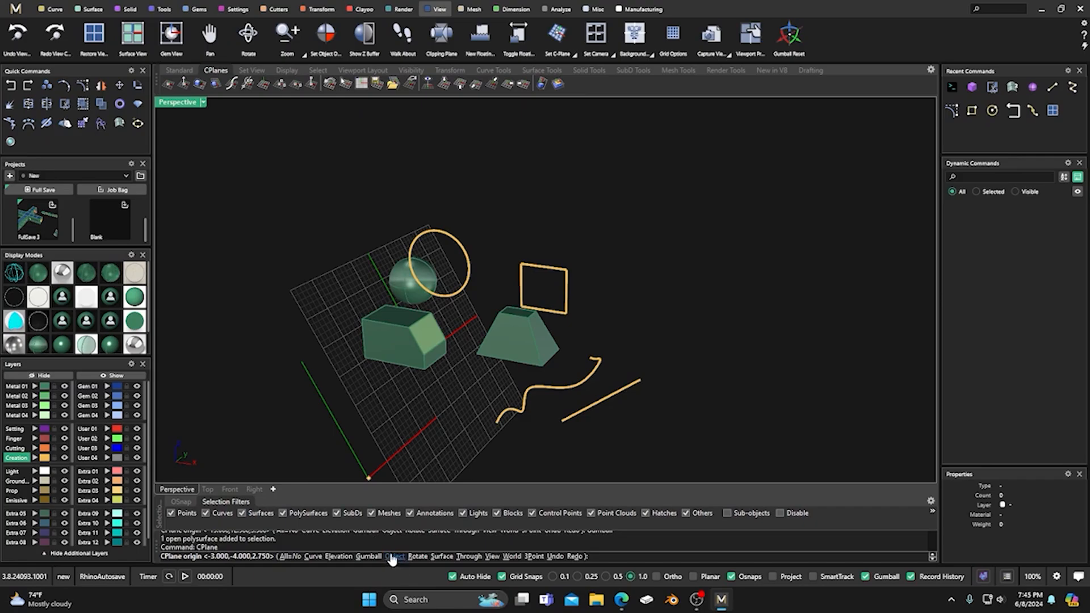
pyautogui.scroll(8, 327, 466)
pyautogui.scroll(-3, 359, 452)
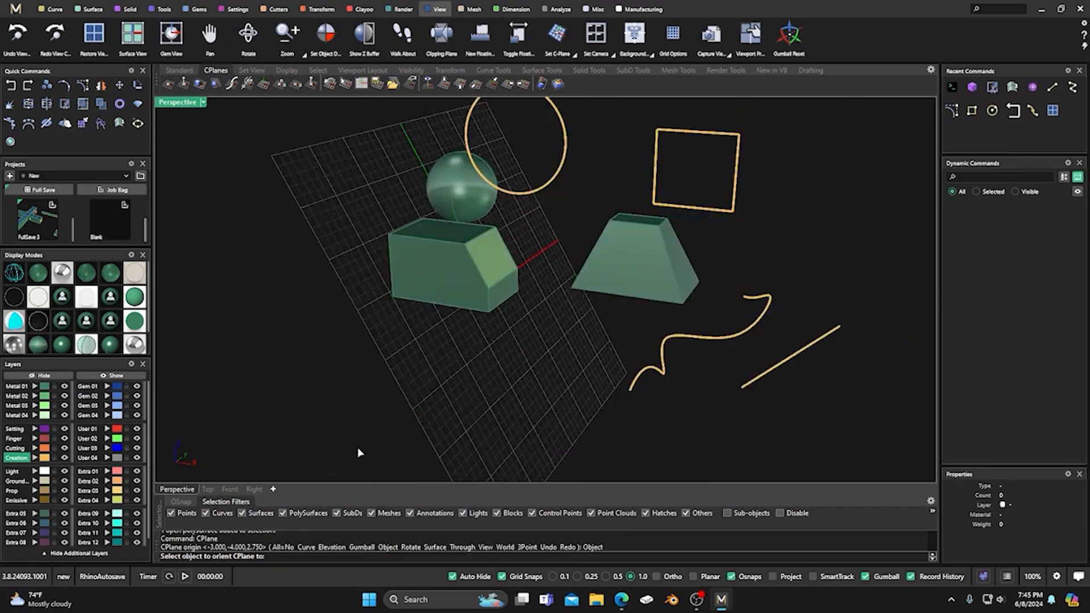
pyautogui.click(494, 262)
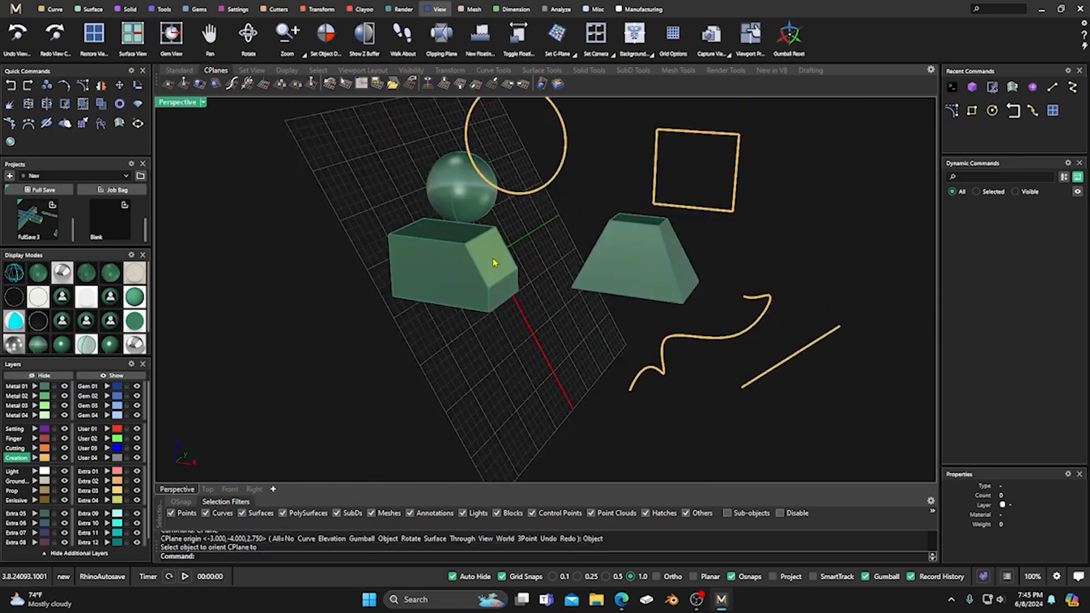
# Step: Select the slanted face's surface, the curves and the tapered solid in turn to compare the object types, and clear the selection
pyautogui.moveTo(528, 329); pyautogui.dragTo(516, 331, button='right')
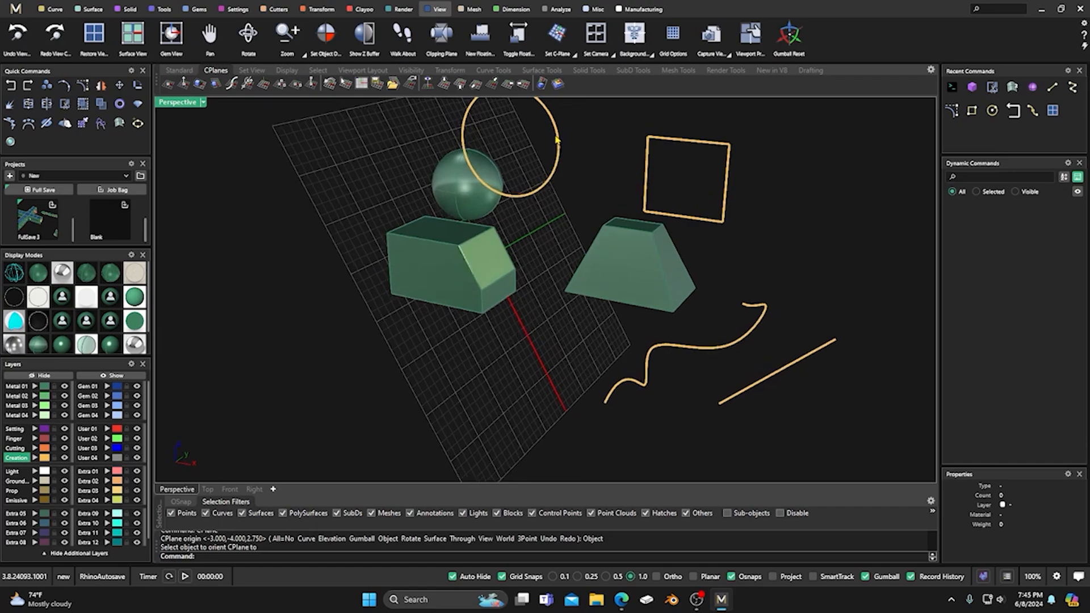
pyautogui.click(495, 264)
pyautogui.click(537, 193)
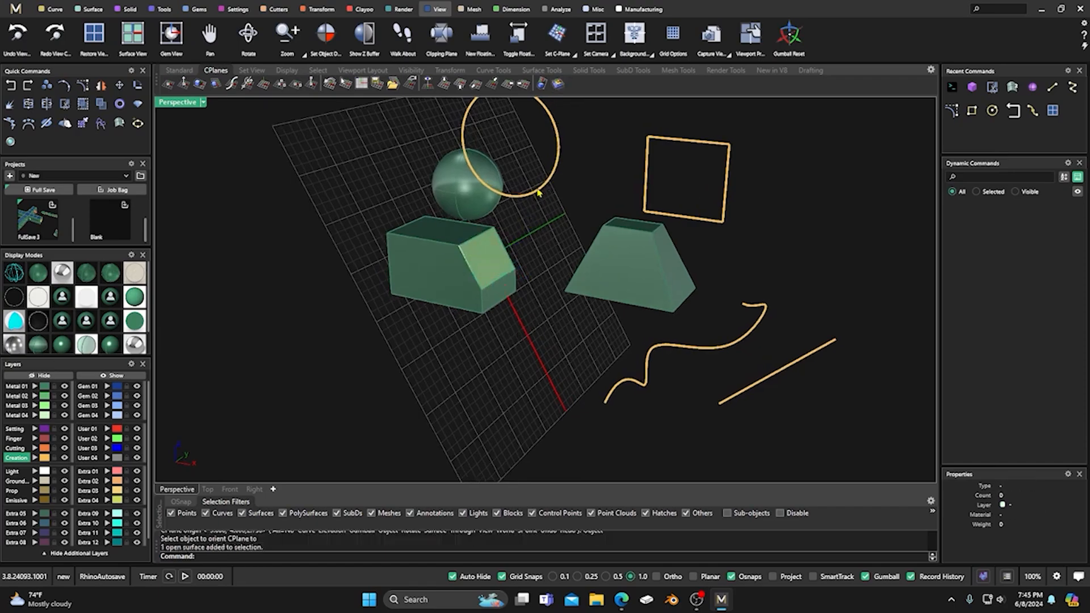
pyautogui.click(642, 187)
pyautogui.click(646, 190)
pyautogui.click(606, 177)
pyautogui.click(616, 264)
pyautogui.click(546, 217)
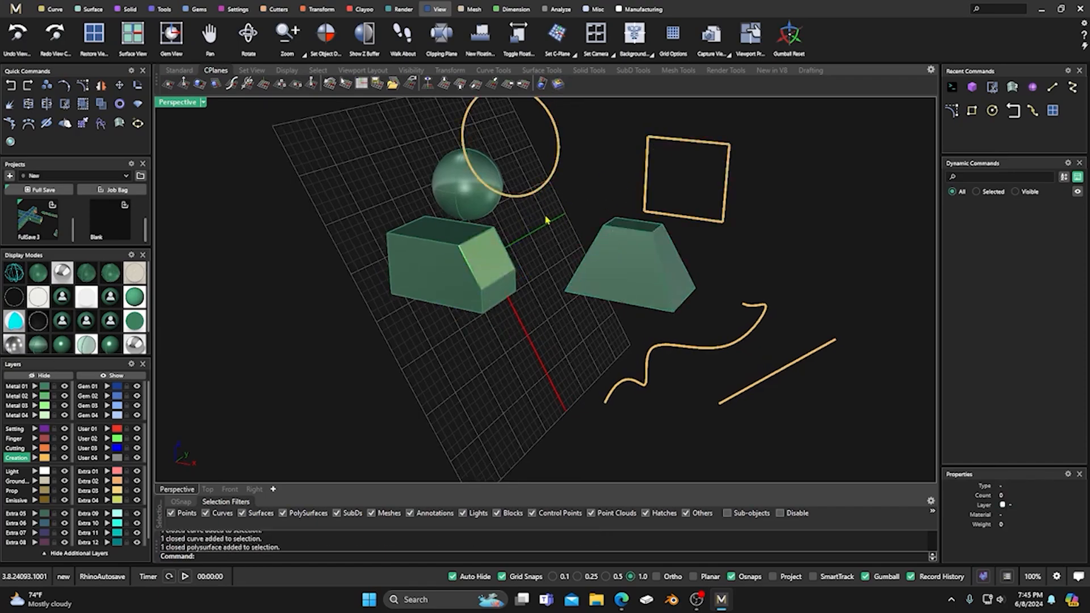
# Step: Orient the construction plane to the front face of the tapered solid with CPlane's Object option
pyautogui.rightClick(223, 566)
pyautogui.click(267, 315)
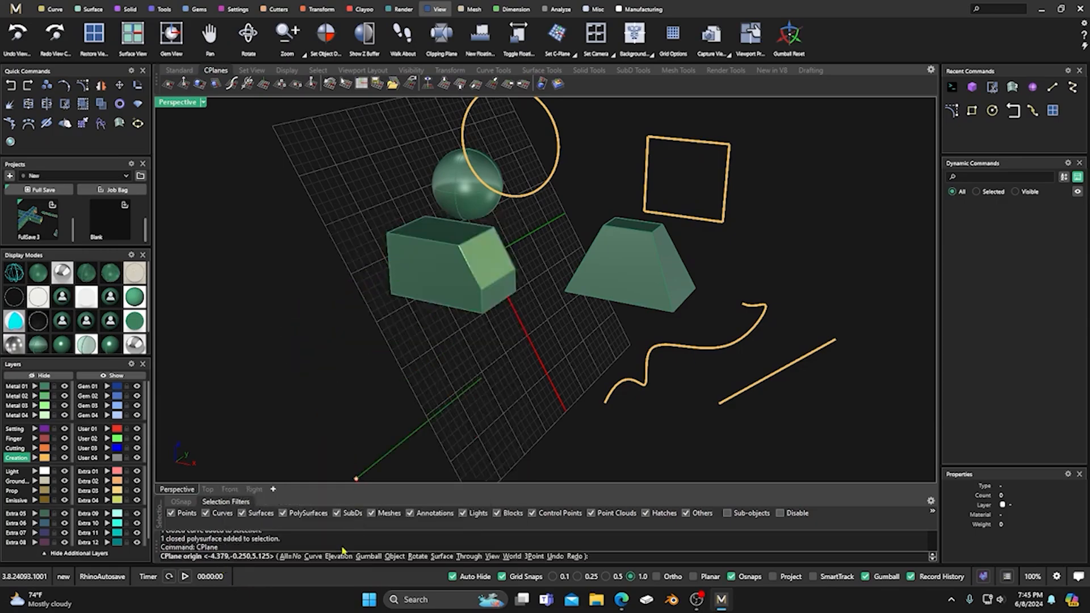
pyautogui.click(394, 556)
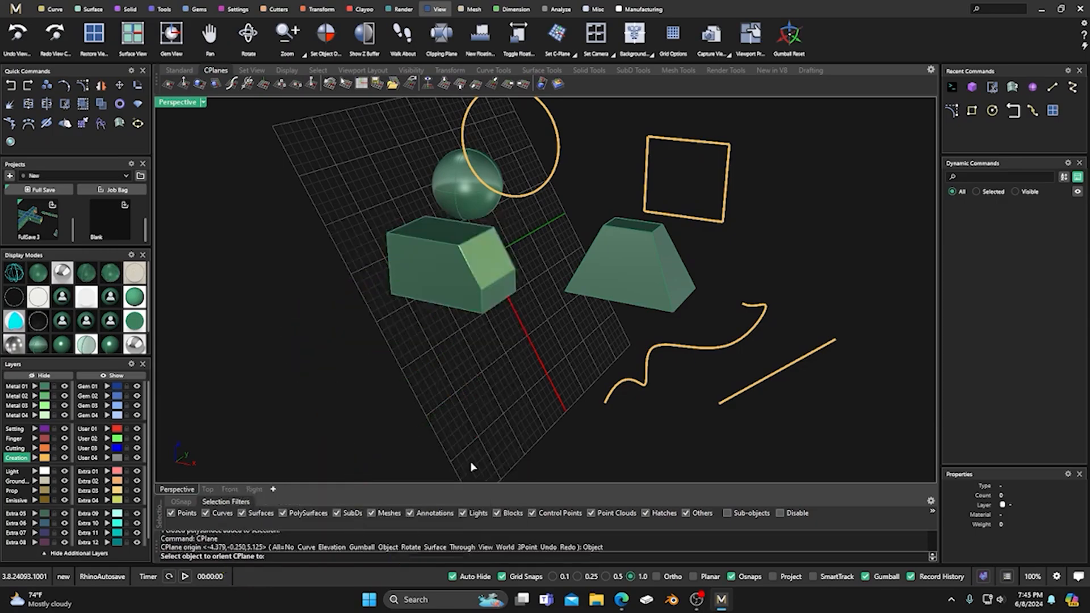
pyautogui.click(622, 267)
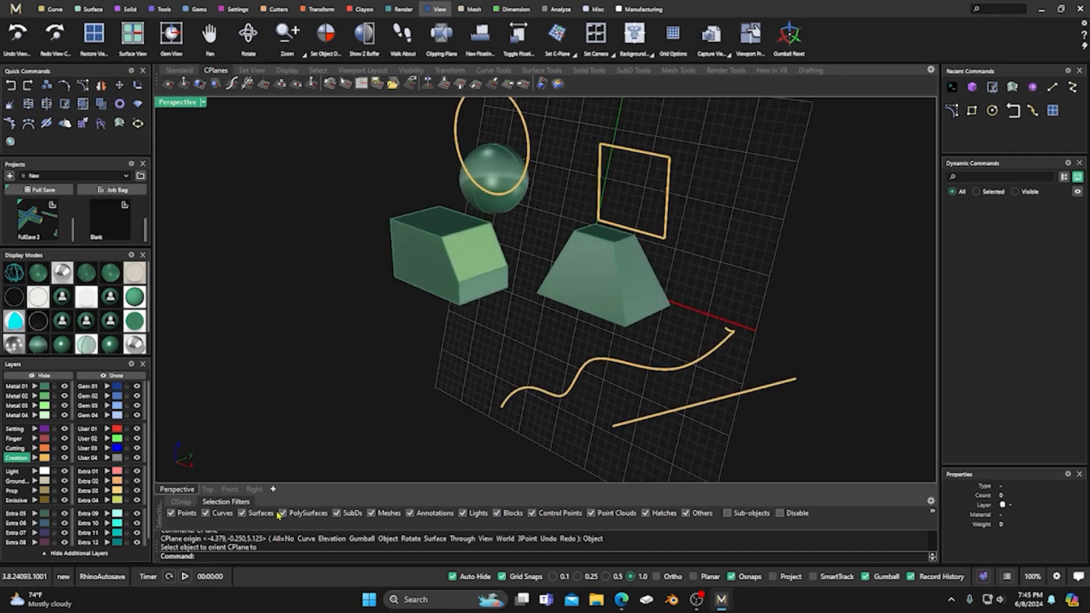
# Step: Return the construction plane to the box's slanted face with CPlane's Object option
pyautogui.rightClick(238, 565)
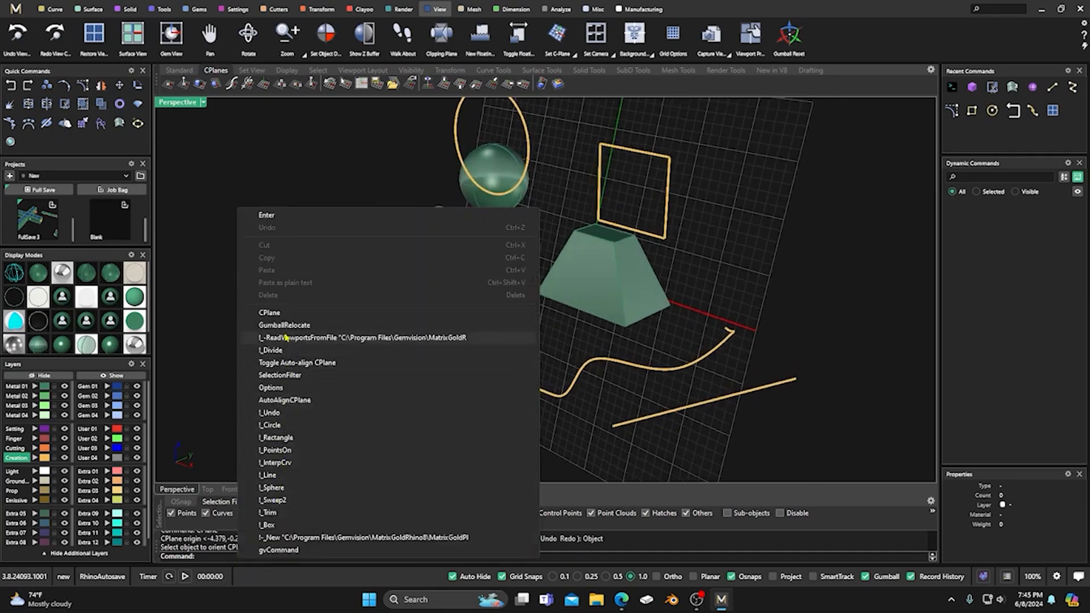
pyautogui.click(270, 313)
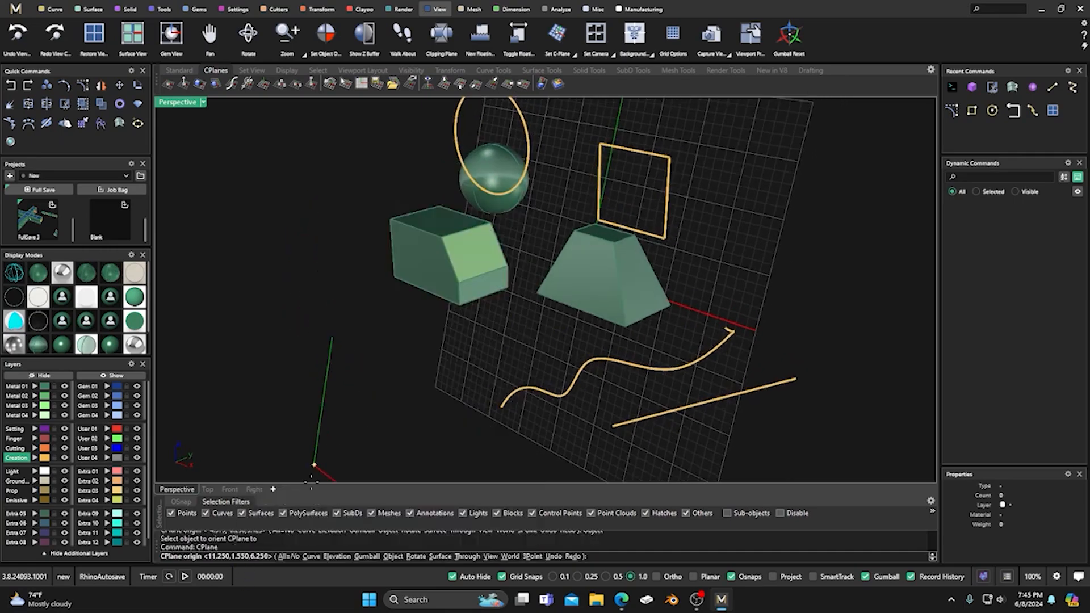
pyautogui.click(393, 558)
pyautogui.click(472, 259)
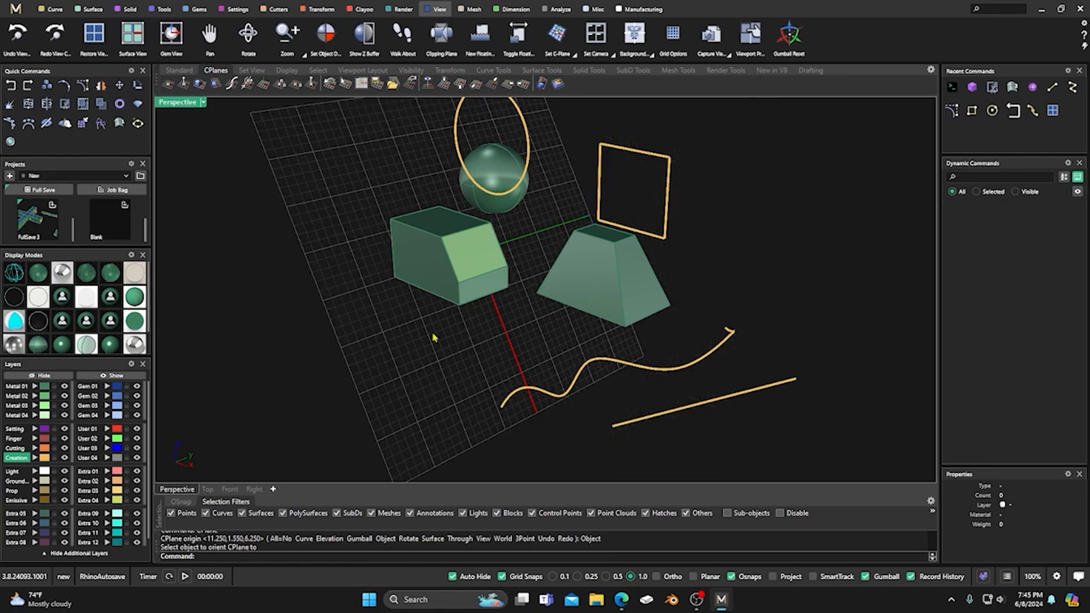
# Step: Orient the construction plane to the slanted side face of the tapered solid with CPlane's Object option
pyautogui.rightClick(272, 416)
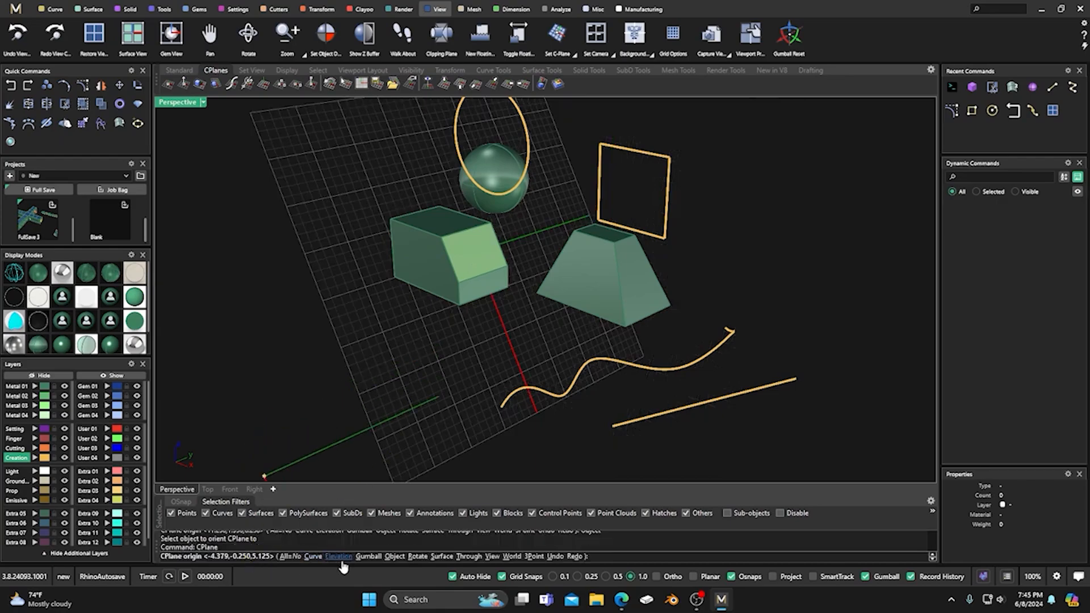
pyautogui.click(391, 558)
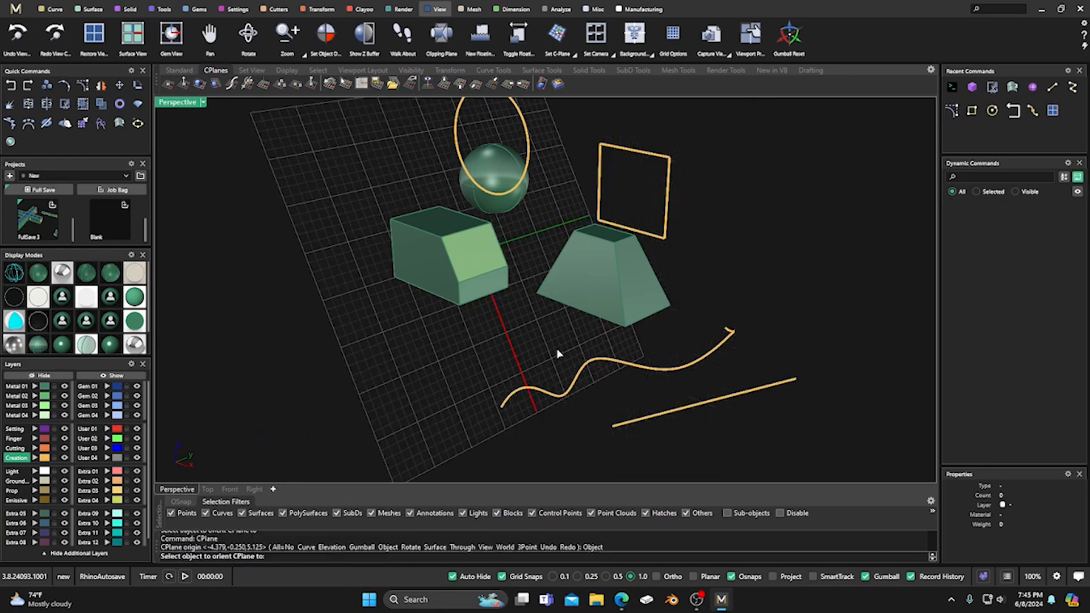
pyautogui.click(638, 282)
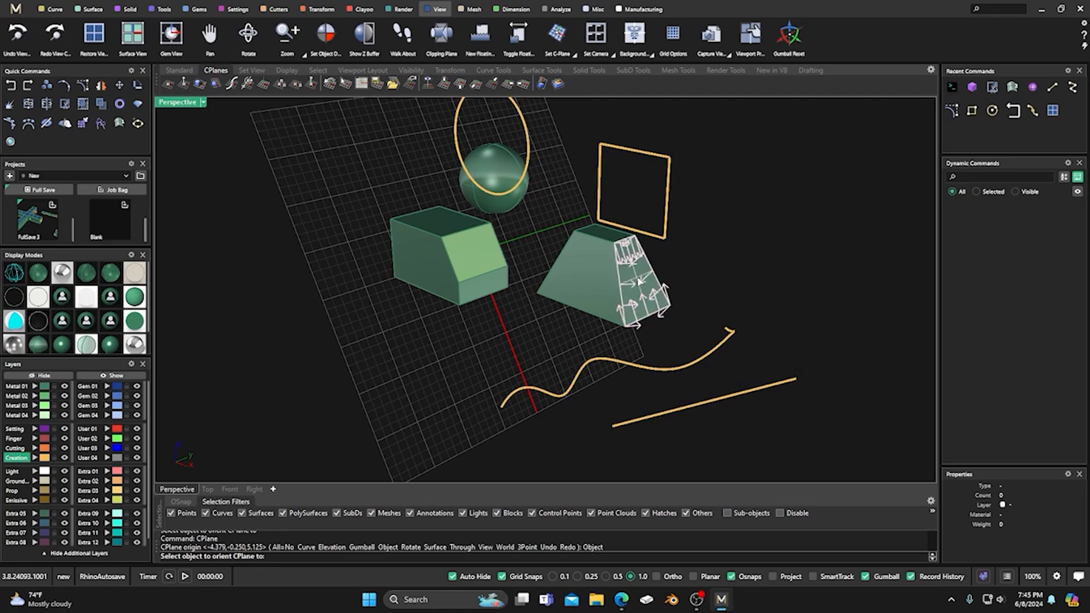
pyautogui.moveTo(507, 374); pyautogui.dragTo(535, 370, button='right')
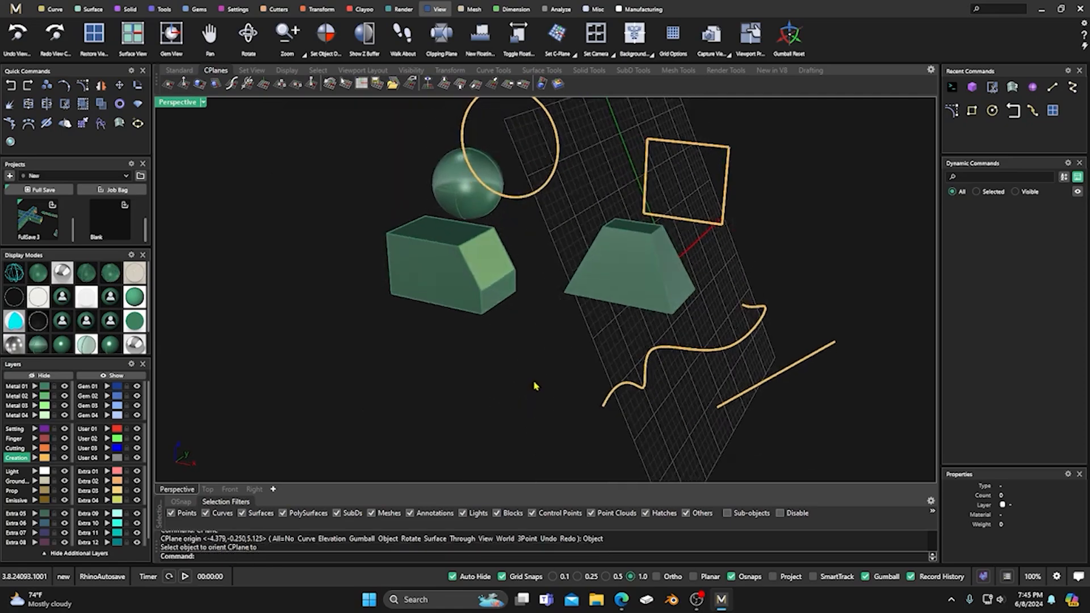
pyautogui.scroll(-2, 534, 389)
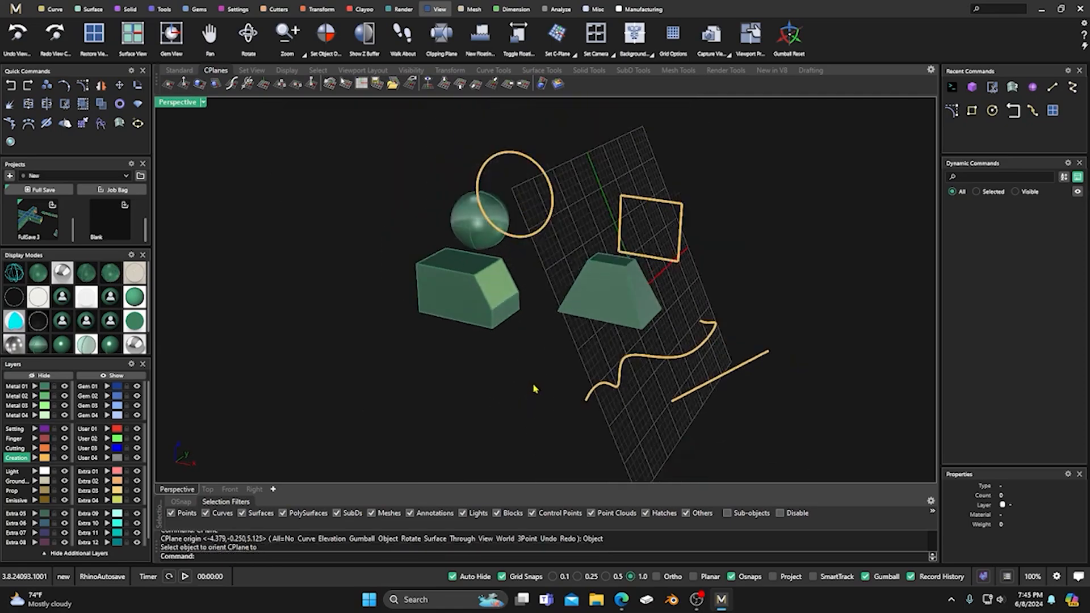
# Step: Set the construction plane perpendicular to the rectangle's lower edge with CPlane's Curve option, accepting the default origin
pyautogui.rightClick(417, 435)
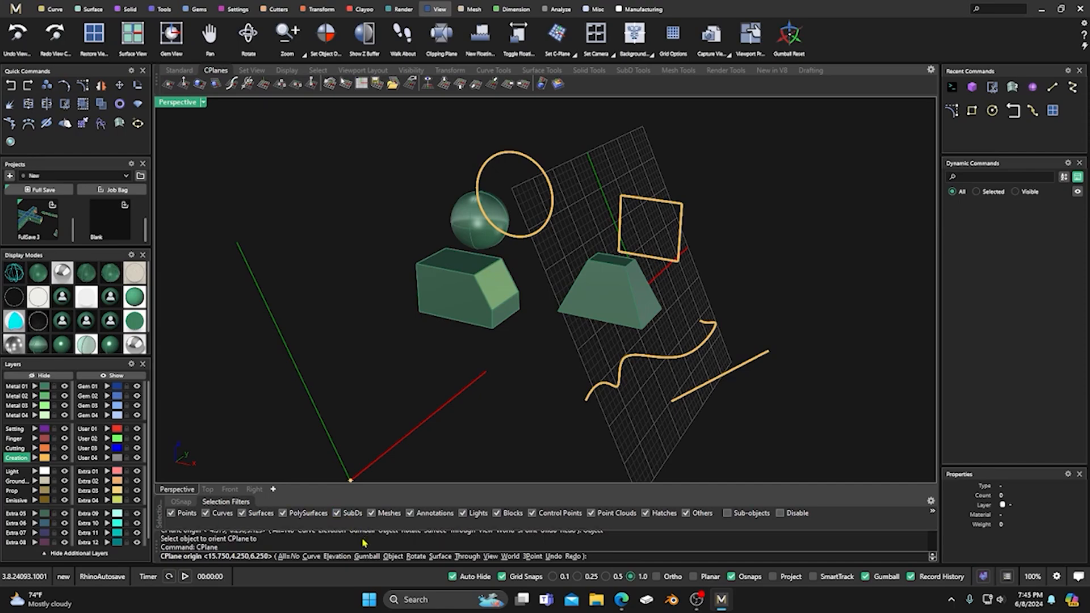
pyautogui.click(311, 557)
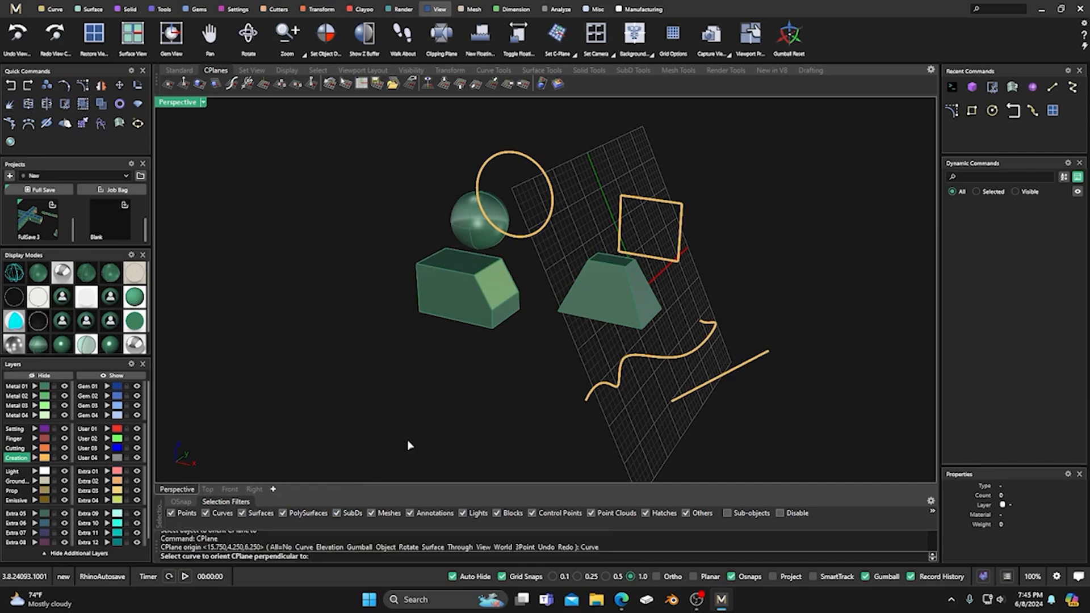
pyautogui.click(672, 261)
pyautogui.rightClick(653, 263)
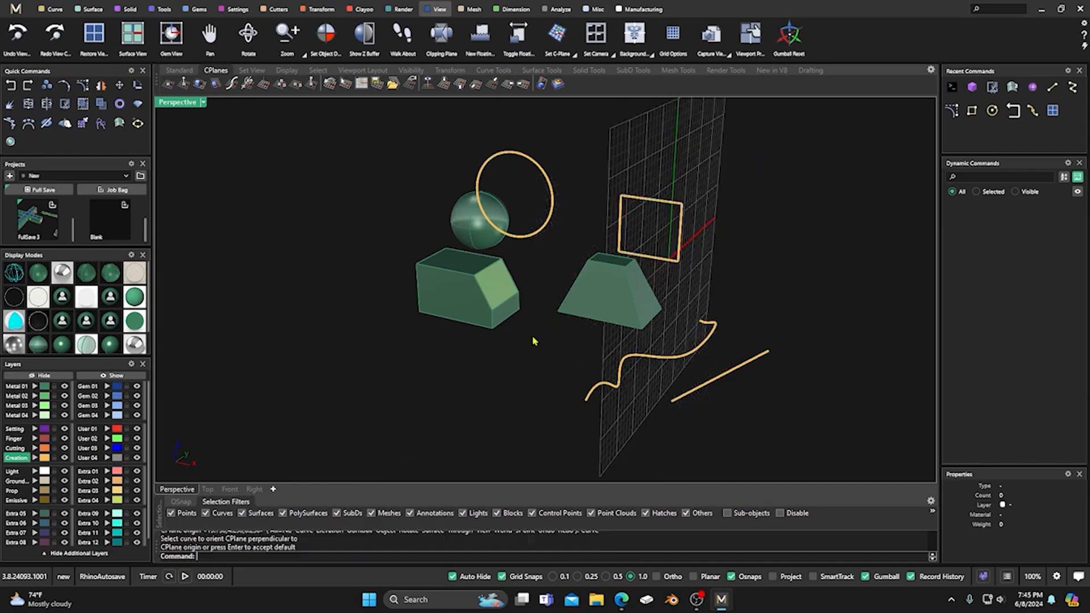
# Step: Apply CPlane's Surface option to the box's slanted face, placing the origin at its near lower corner and the X axis toward the near upper corner
pyautogui.rightClick(278, 561)
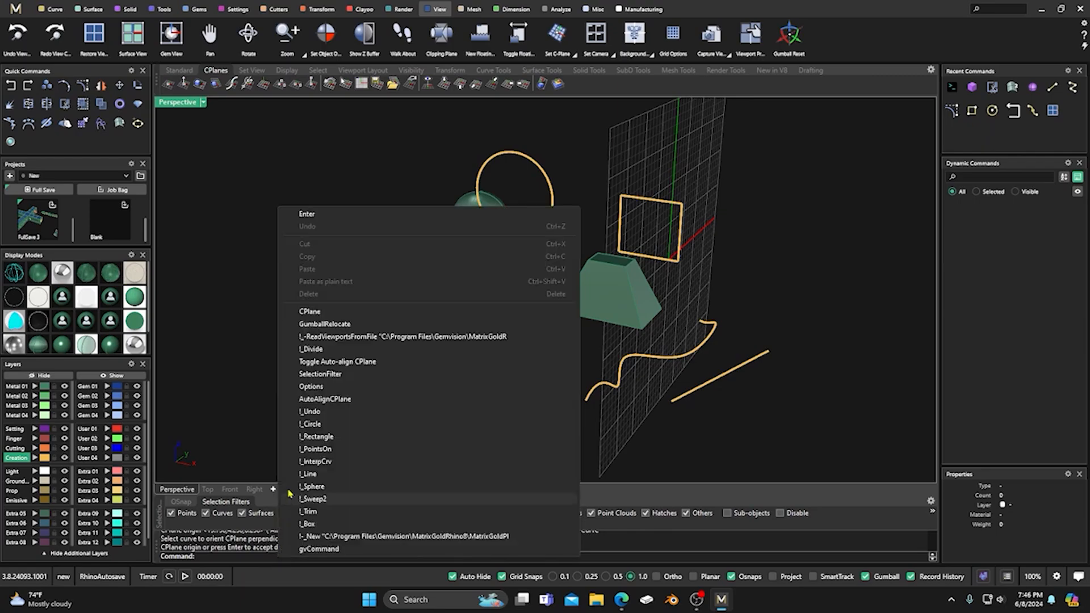
pyautogui.click(314, 312)
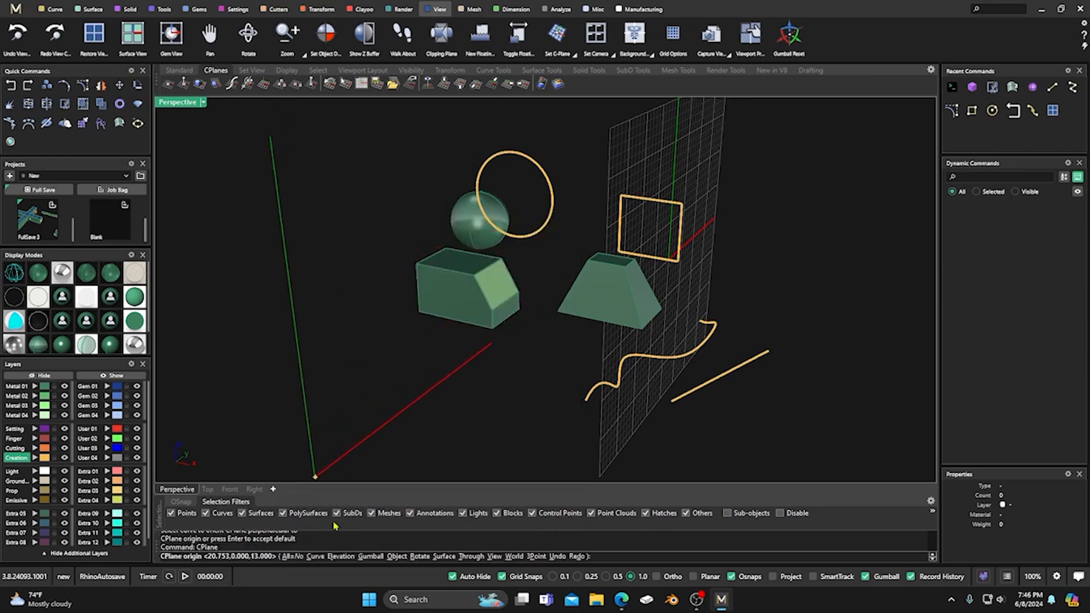
pyautogui.click(444, 556)
pyautogui.click(503, 287)
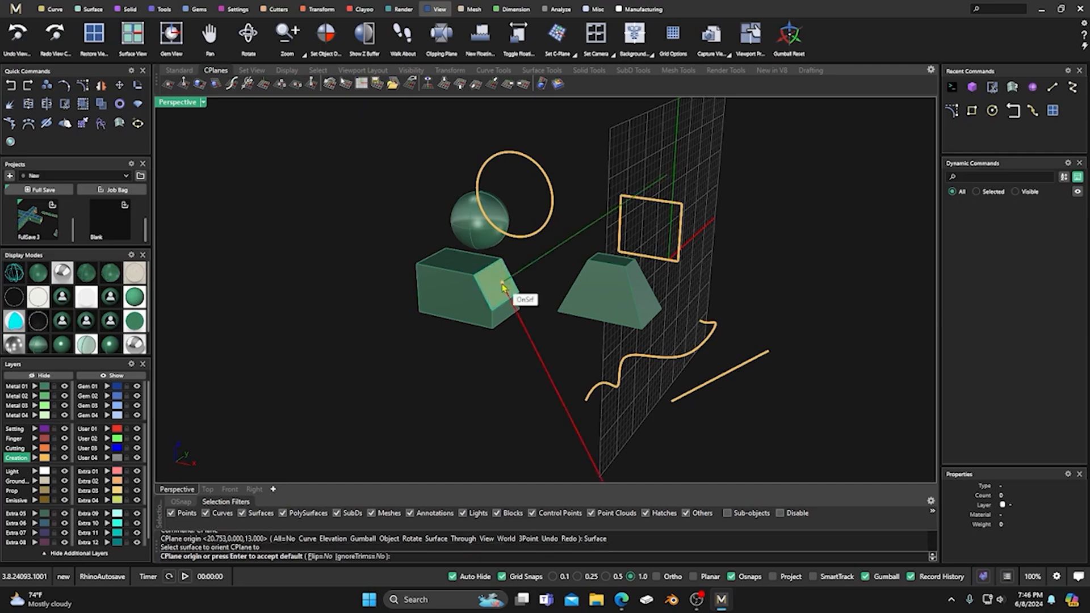
pyautogui.scroll(2, 507, 293)
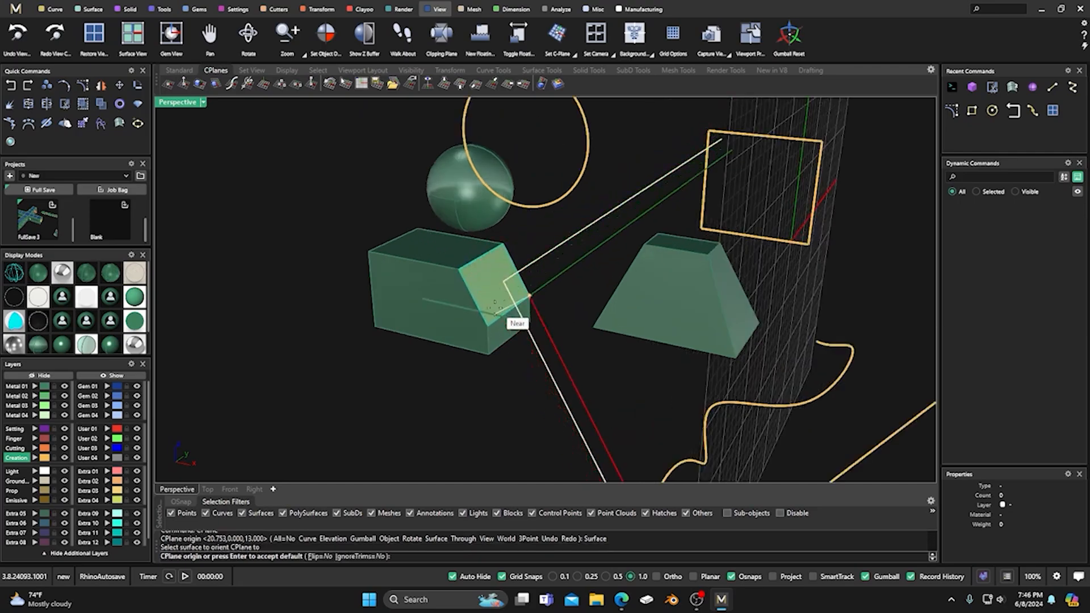
pyautogui.click(486, 325)
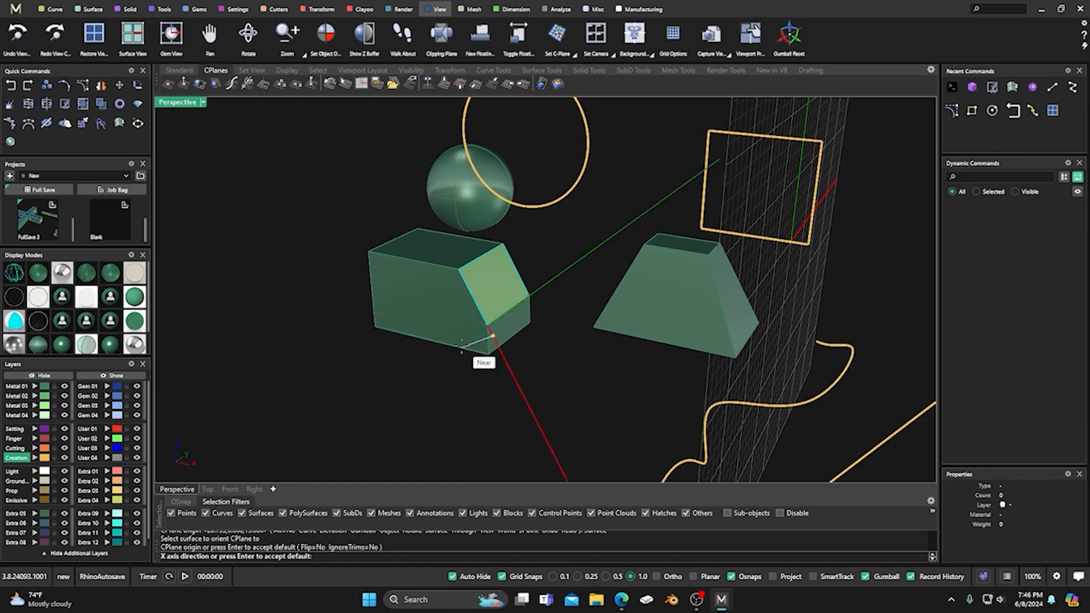
pyautogui.click(463, 276)
pyautogui.moveTo(429, 360); pyautogui.dragTo(432, 291, button='right')
pyautogui.scroll(-4, 436, 337)
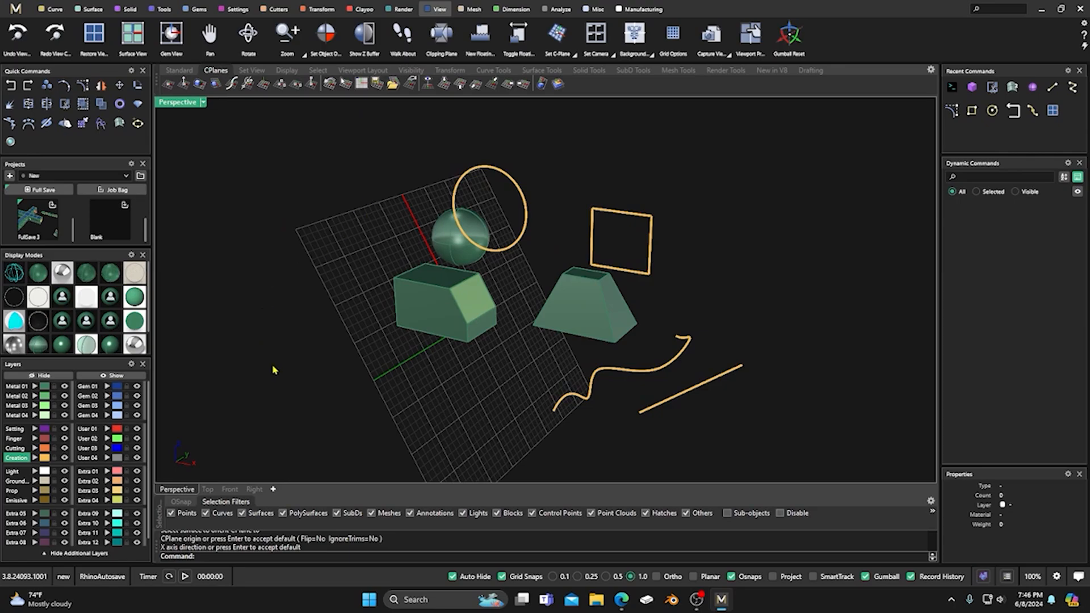
# Step: Enable automatic CPlane alignment and the Sub-objects filter, and select the tapered solid's front face to align the construction plane to it
pyautogui.click(558, 85)
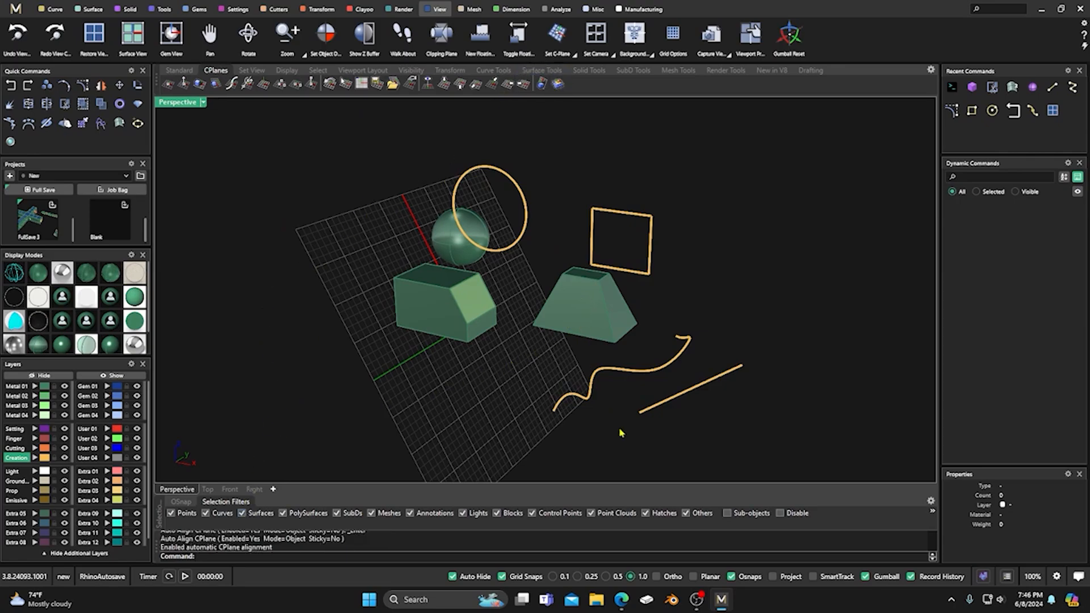
pyautogui.click(727, 513)
pyautogui.click(567, 335)
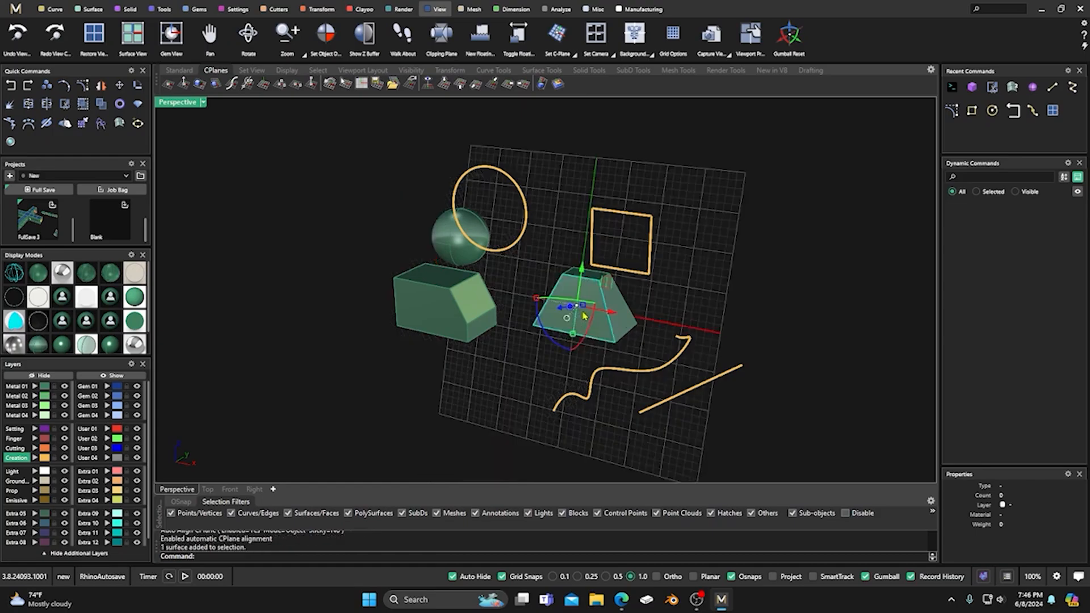
pyautogui.moveTo(523, 378); pyautogui.dragTo(474, 380, button='right')
pyautogui.click(474, 379)
pyautogui.click(548, 297)
pyautogui.moveTo(382, 377); pyautogui.dragTo(410, 383, button='right')
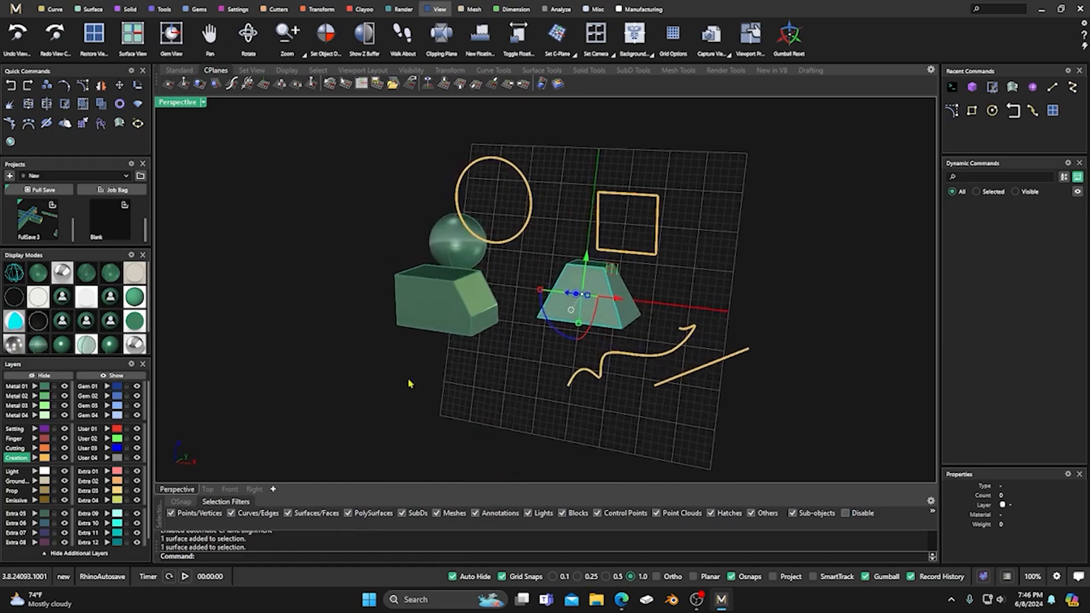
# Step: Draw a circle with a radius of about 2.1 mm at the centre of the tapered solid's front face
pyautogui.click(55, 9)
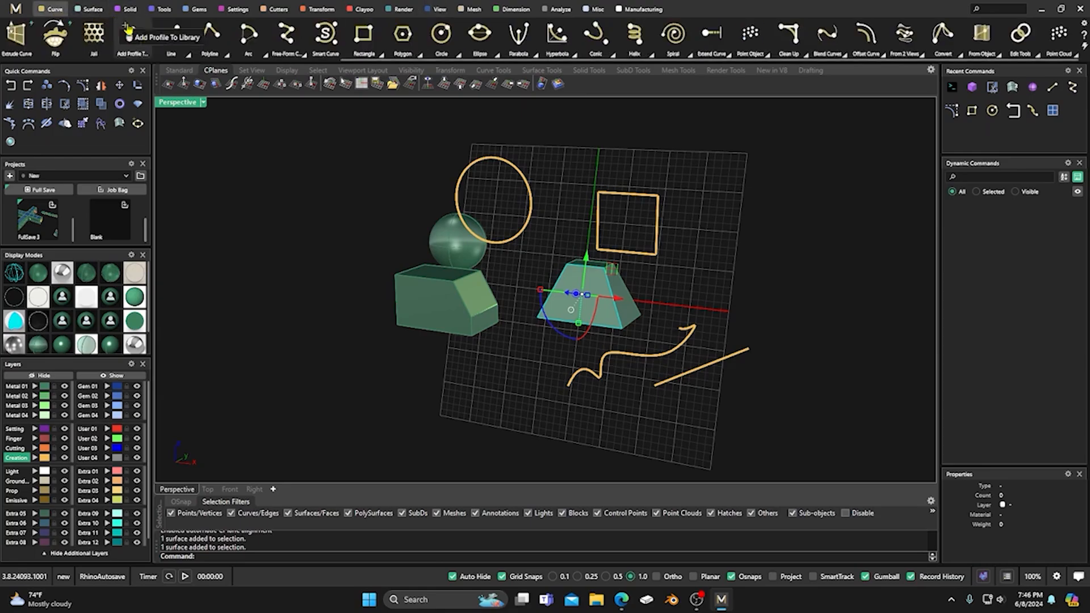
pyautogui.click(441, 34)
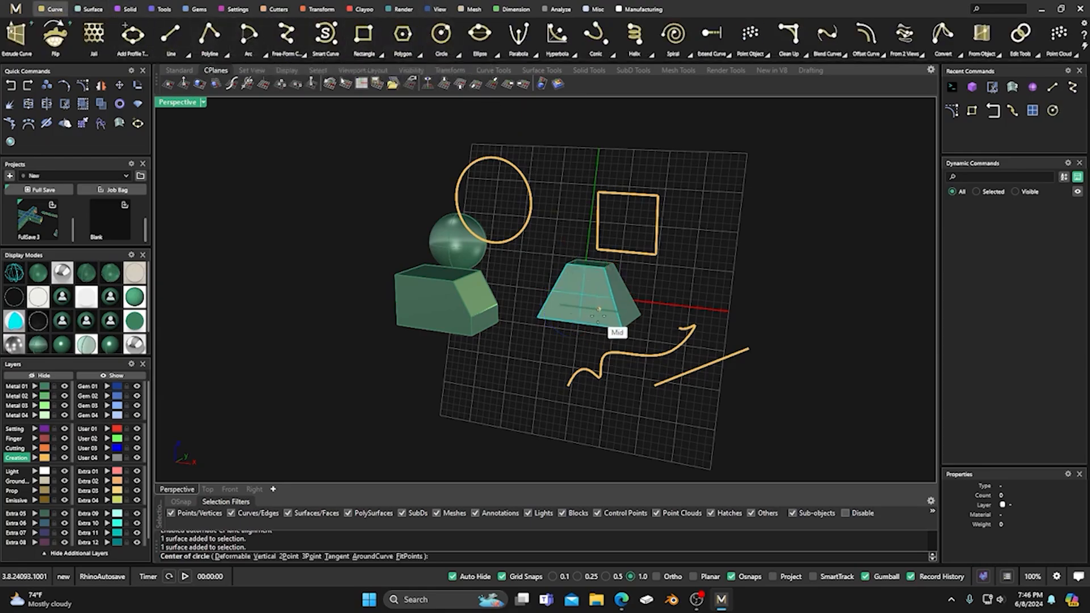
pyautogui.scroll(3, 597, 309)
pyautogui.click(571, 280)
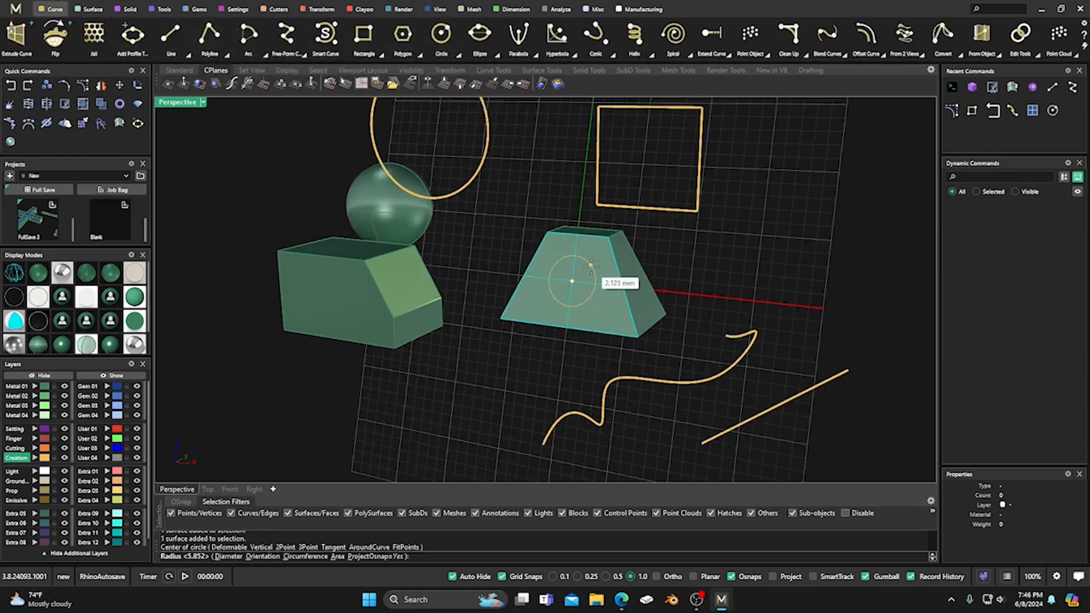
pyautogui.click(594, 271)
pyautogui.moveTo(591, 365); pyautogui.dragTo(420, 301, button='right')
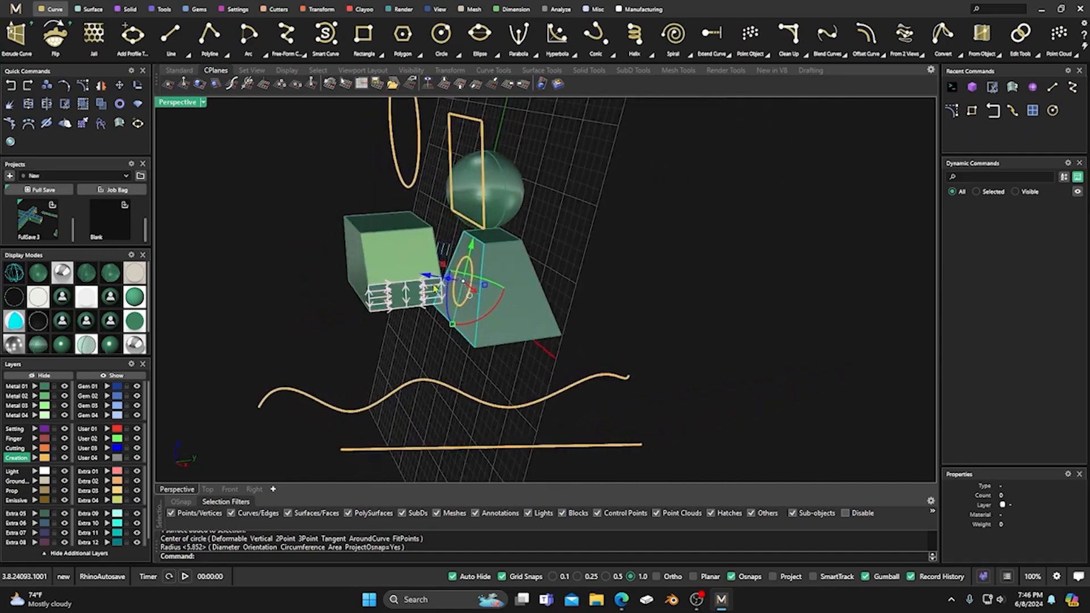
pyautogui.click(363, 366)
pyautogui.moveTo(365, 367); pyautogui.dragTo(390, 368, button='right')
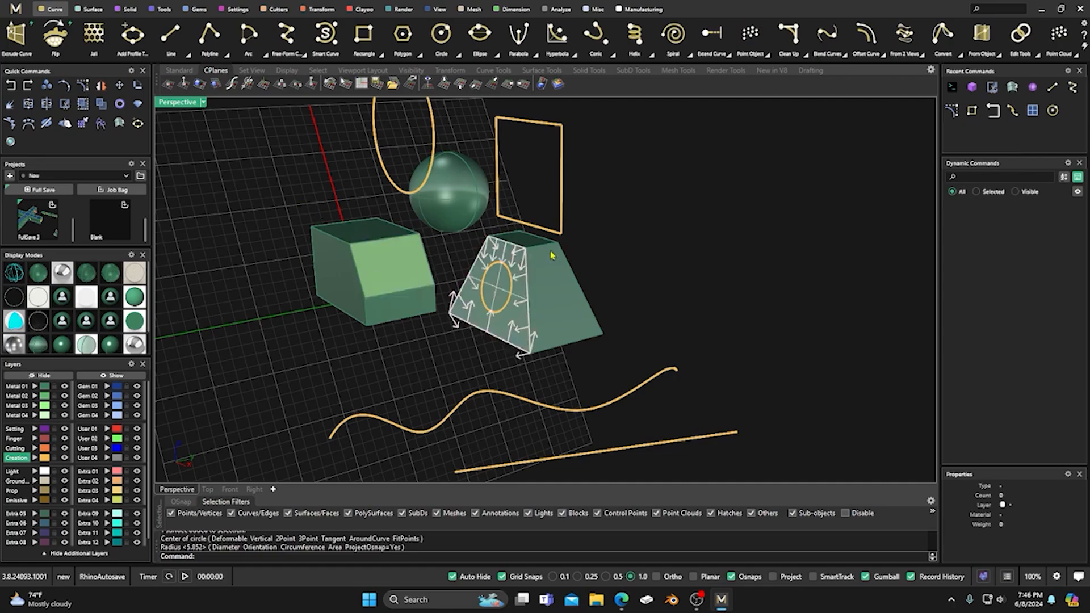
# Step: Turn off the Sub-objects filter and use Pull Push to cut the circle into the tapered solid with a depth of -1.3
pyautogui.click(92, 10)
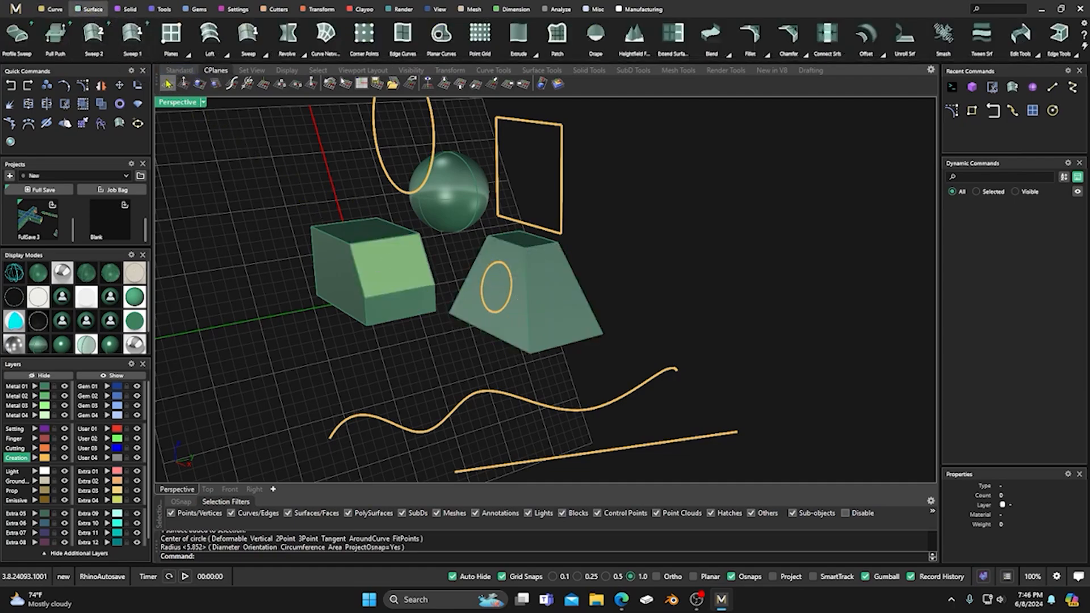
pyautogui.click(55, 35)
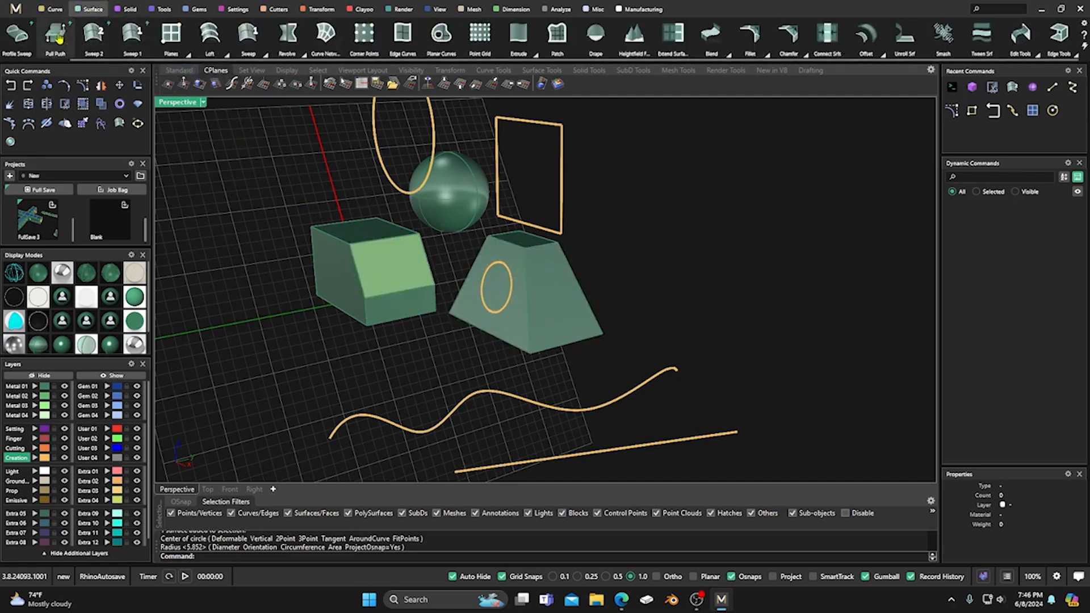
pyautogui.click(792, 513)
pyautogui.click(509, 269)
pyautogui.click(518, 273)
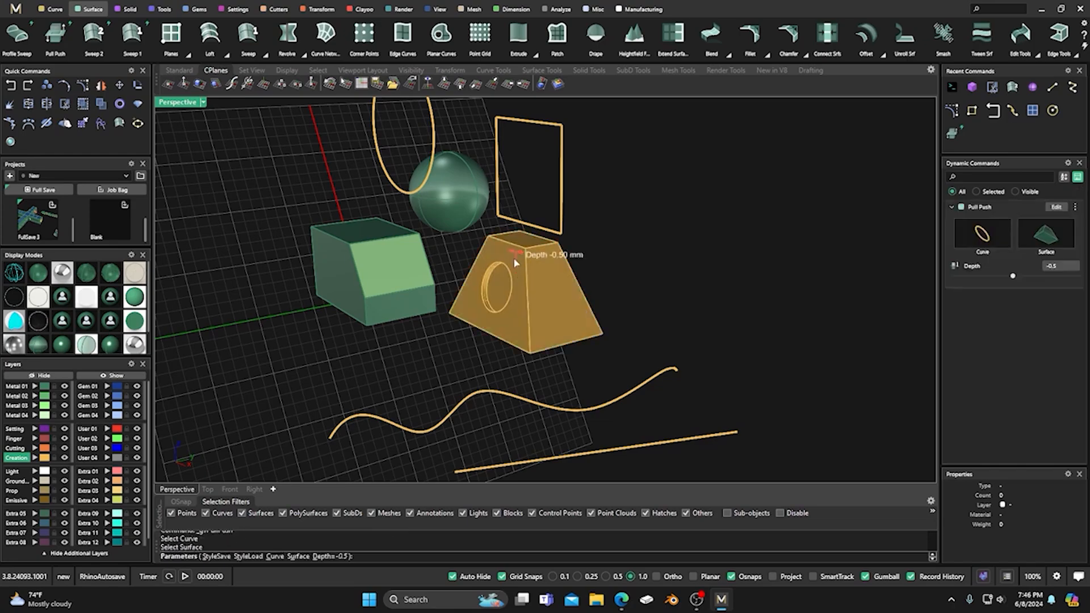
pyautogui.moveTo(516, 254); pyautogui.dragTo(521, 255)
pyautogui.rightClick(637, 212)
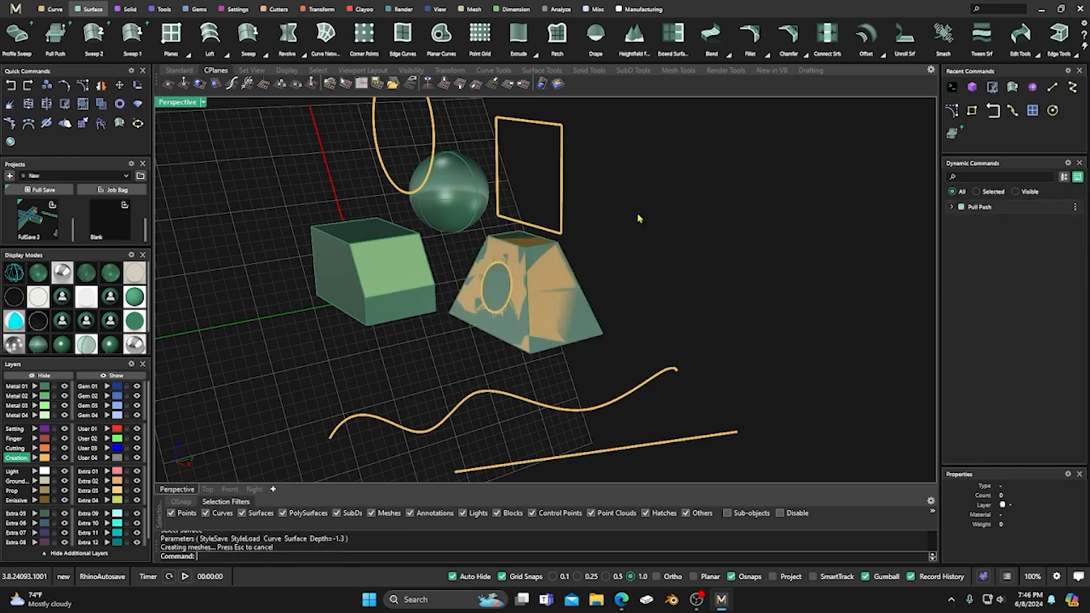
# Step: Delete the original uncut tapered solid and assign the version with the circular pocket to layer Metal 01
pyautogui.click(563, 339)
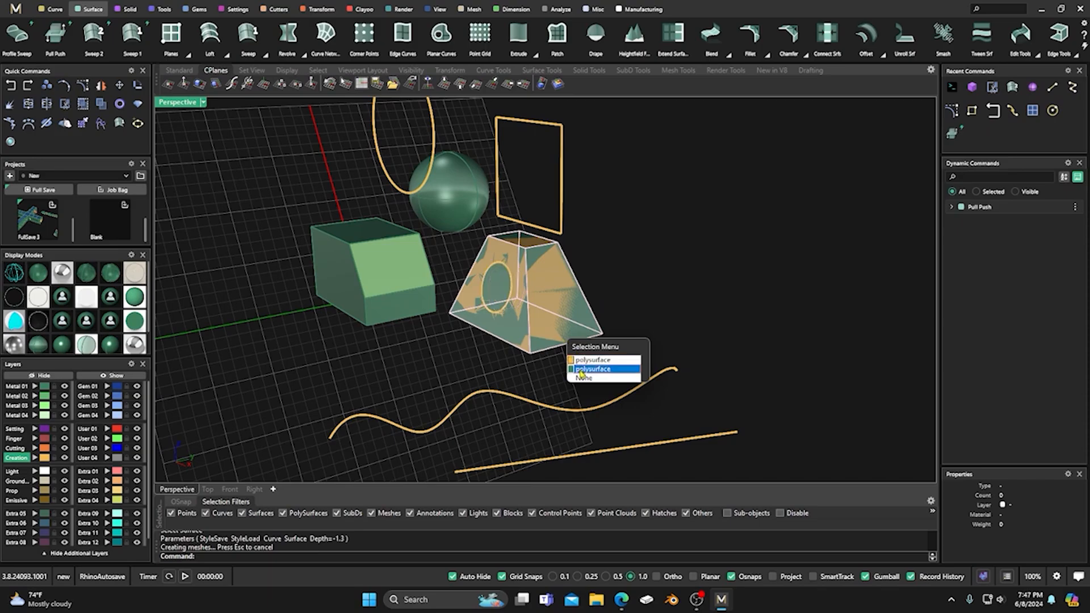
pyautogui.click(580, 371)
pyautogui.press('Delete')
pyautogui.moveTo(565, 368); pyautogui.dragTo(531, 362, button='right')
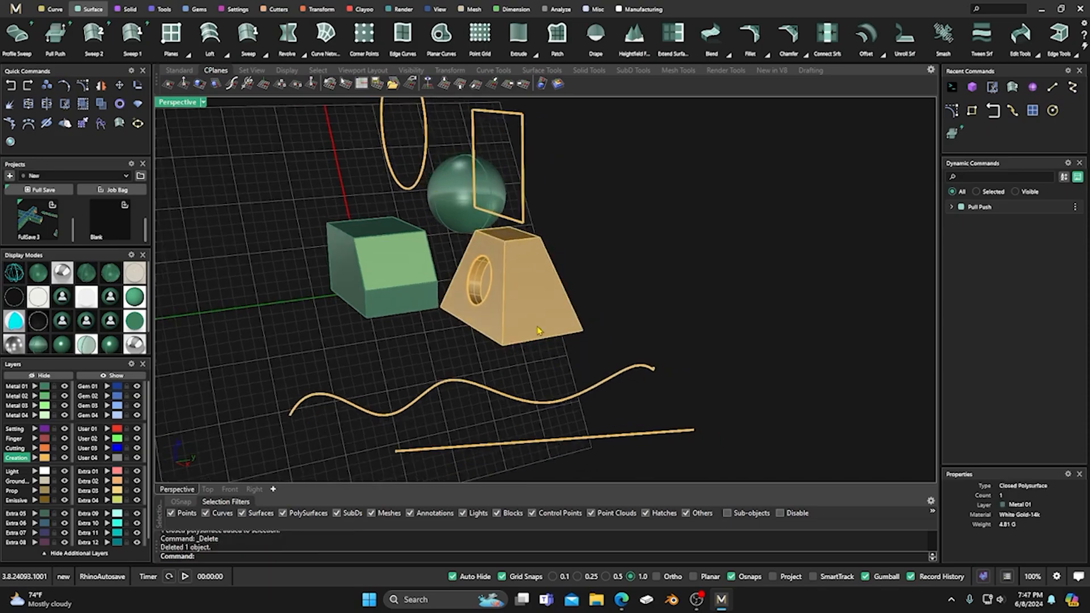
pyautogui.click(534, 299)
pyautogui.click(34, 387)
pyautogui.click(175, 319)
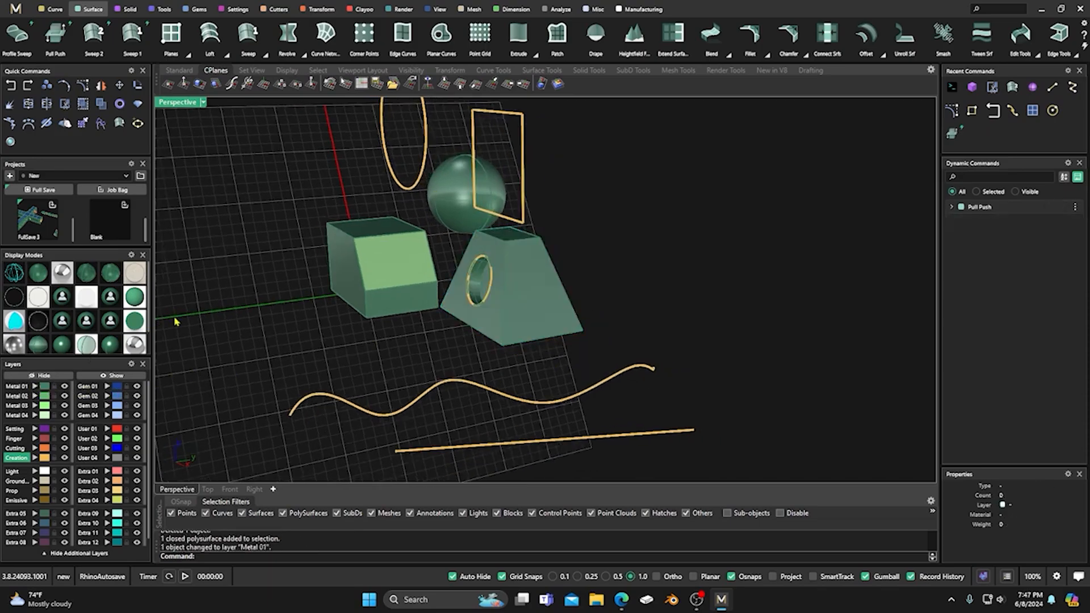
# Step: Align the construction plane to the tapered solid's adjacent slanted side face by sub-object selection, and switch the Sub-objects filter off again
pyautogui.moveTo(175, 319); pyautogui.dragTo(222, 336, button='right')
pyautogui.click(583, 316)
pyautogui.click(695, 361)
pyautogui.click(726, 513)
pyautogui.click(602, 318)
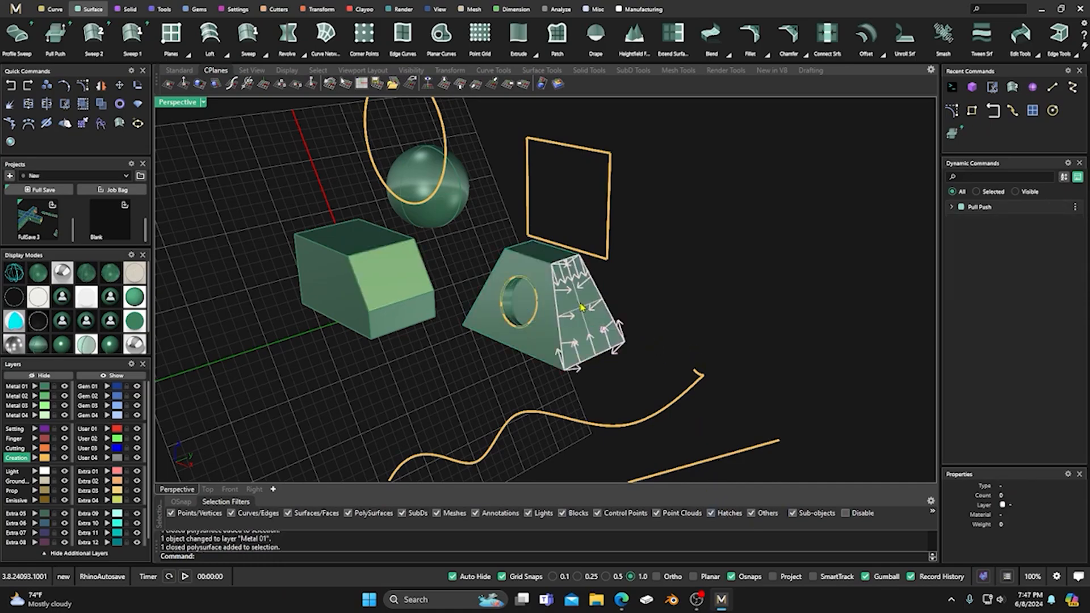
pyautogui.click(792, 513)
# Step: Draw a six-sided inscribed polygon at the centre of the tapered solid's side face
pyautogui.click(55, 9)
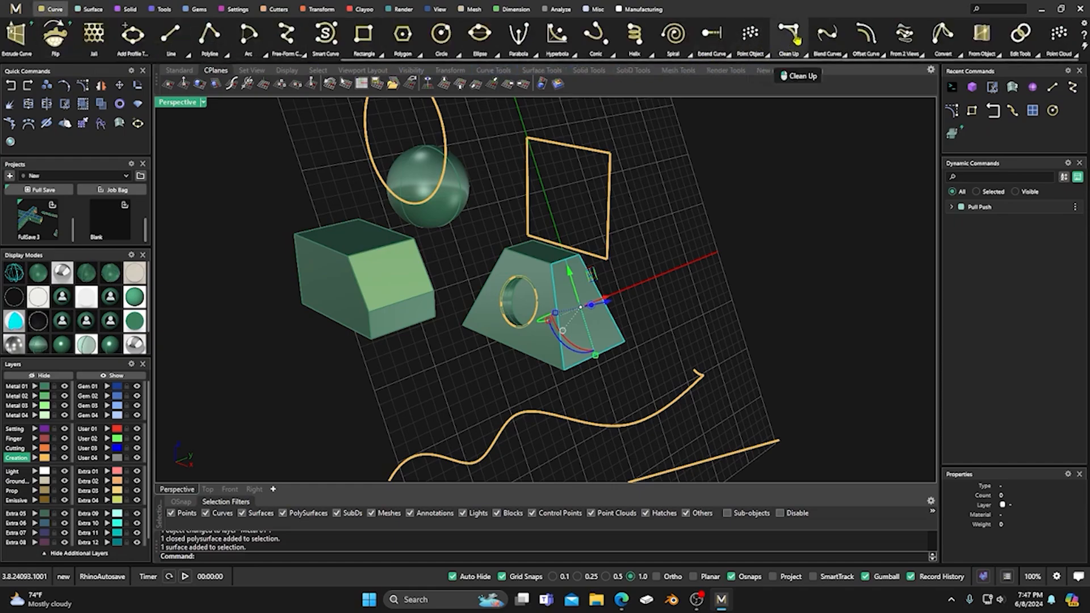
pyautogui.click(404, 37)
pyautogui.moveTo(630, 287); pyautogui.dragTo(551, 294, button='right')
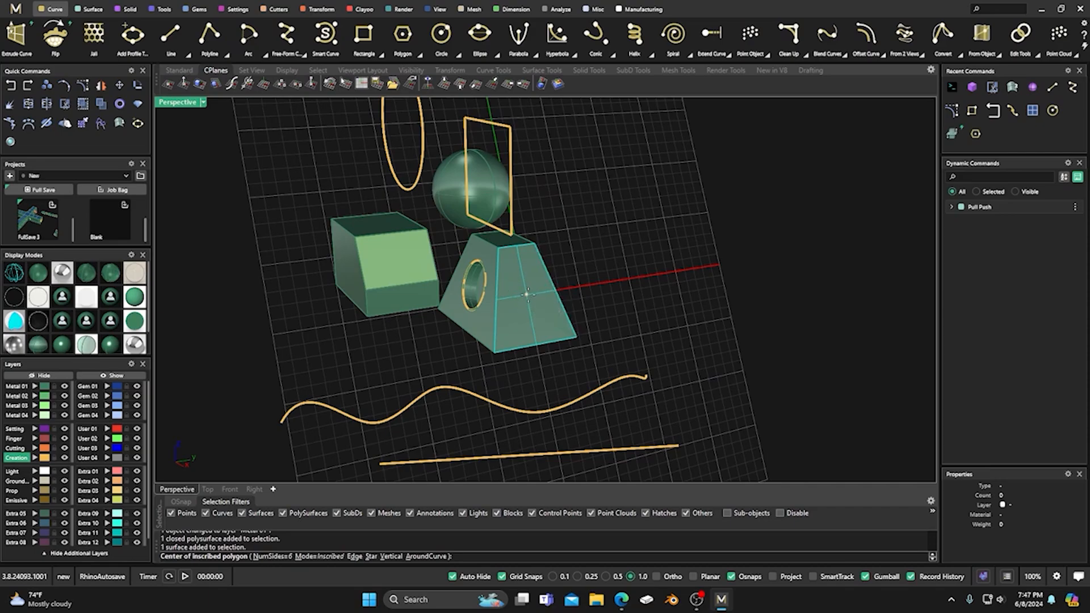
pyautogui.click(526, 296)
pyautogui.click(533, 280)
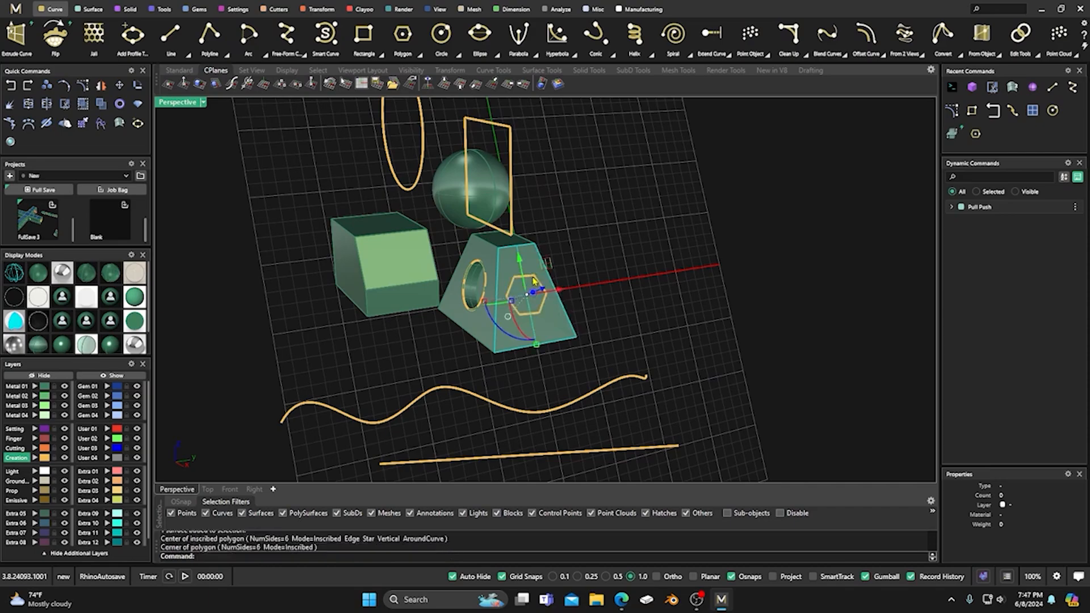
pyautogui.scroll(3, 528, 295)
pyautogui.click(613, 238)
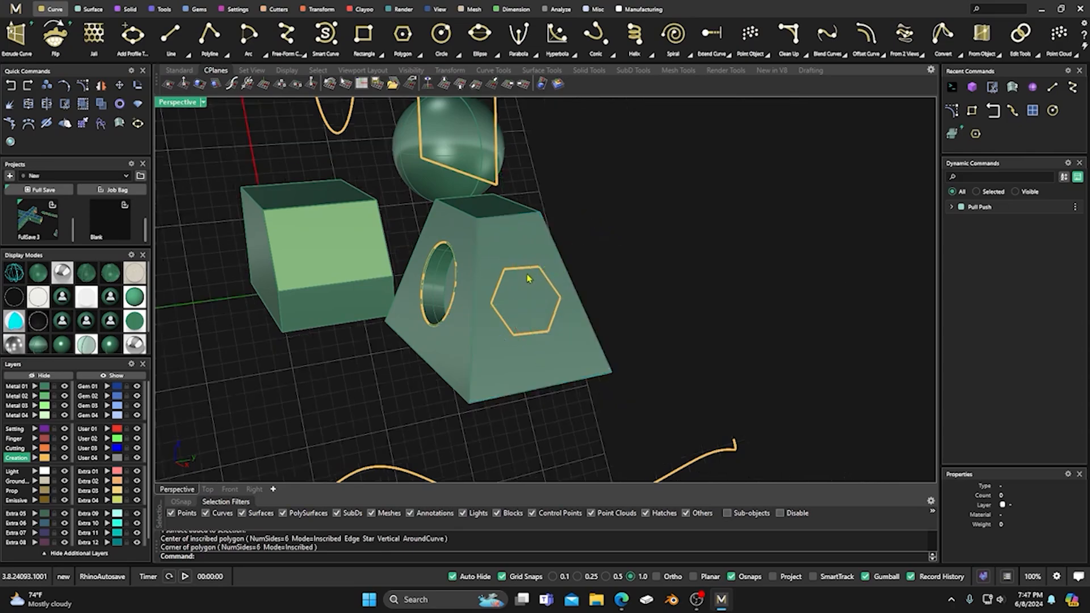
# Step: Use Pull Push to cut the hexagon into the tapered solid's side face with a depth of -1 mm
pyautogui.click(89, 9)
pyautogui.click(61, 38)
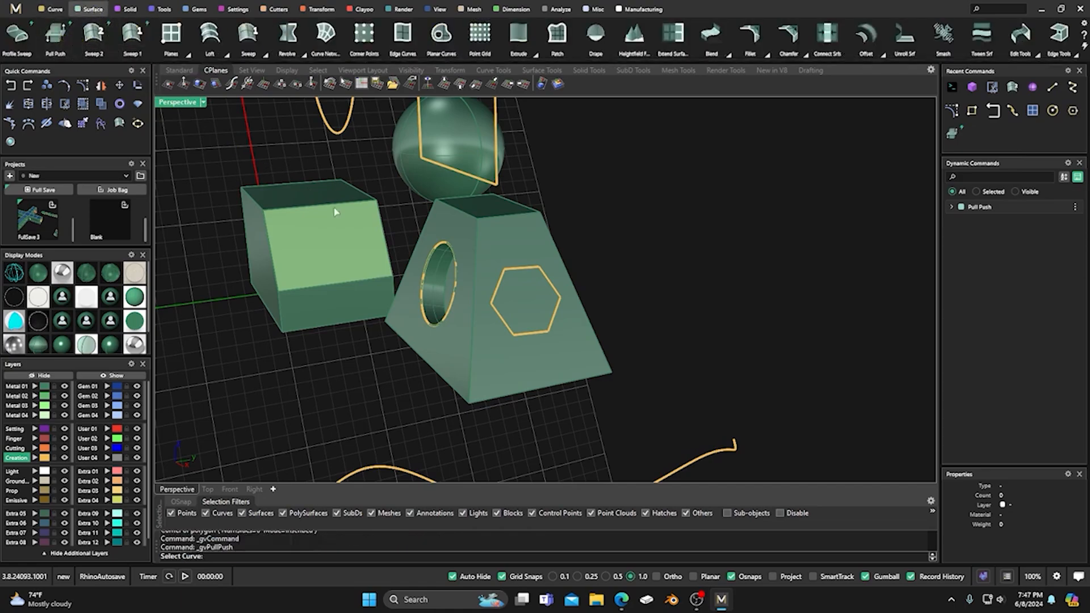
pyautogui.click(523, 273)
pyautogui.click(517, 250)
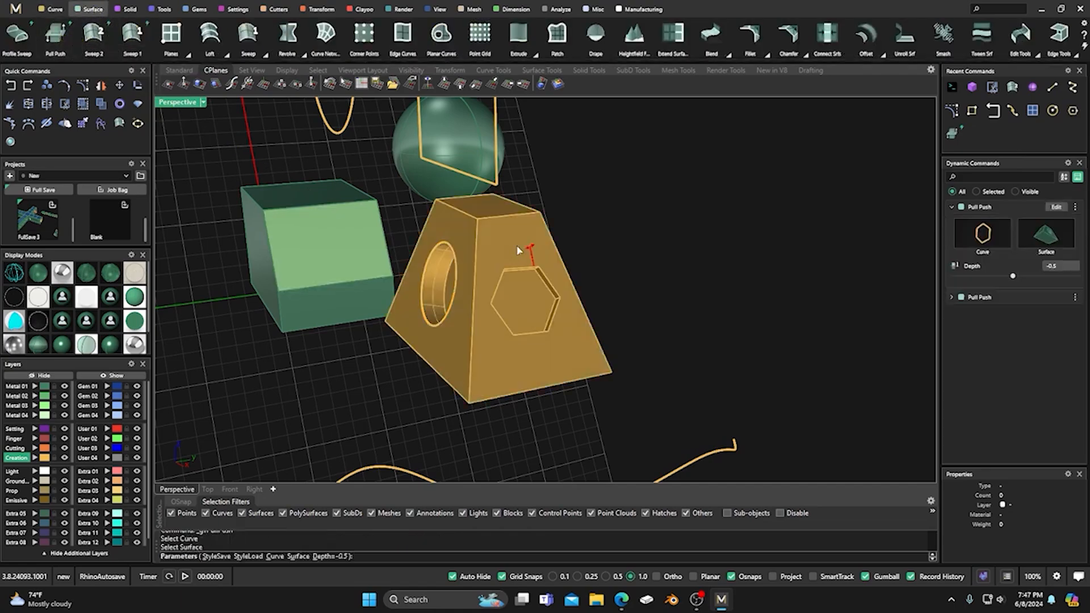
pyautogui.moveTo(527, 248); pyautogui.dragTo(526, 251)
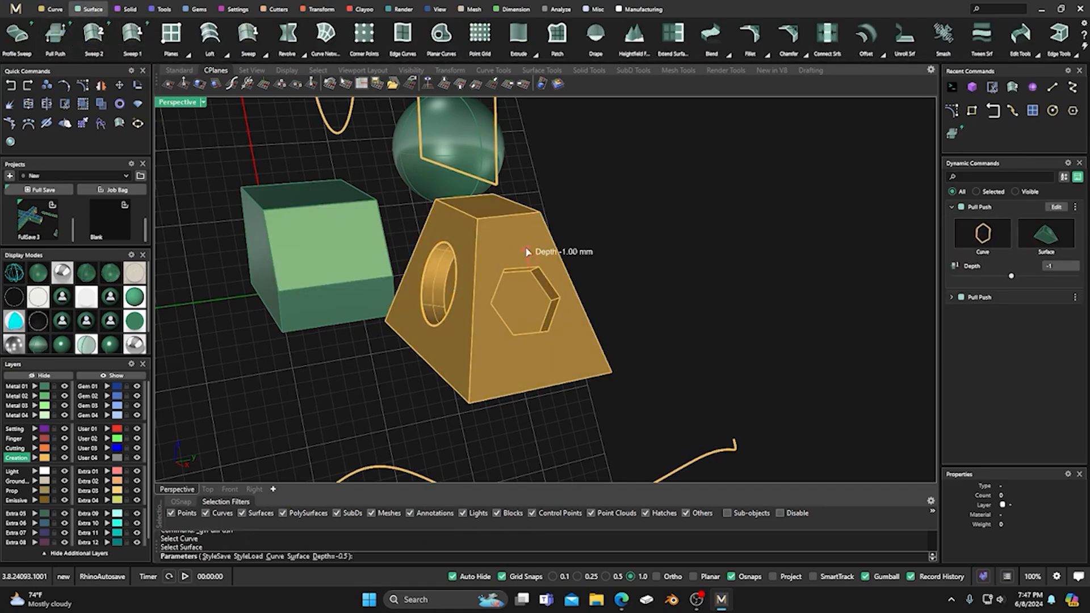
pyautogui.rightClick(617, 220)
# Step: Assign the tapered solid with both pockets to layer Metal 01 and clear the selection
pyautogui.scroll(-6, 618, 220)
pyautogui.moveTo(617, 220); pyautogui.dragTo(638, 222, button='right')
pyautogui.scroll(5, 638, 222)
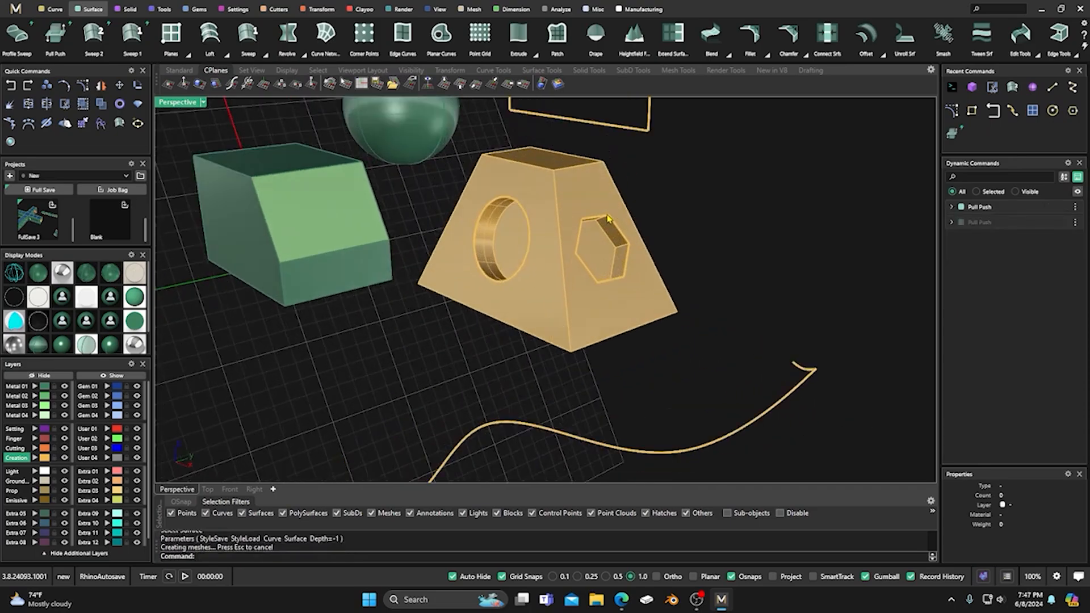
pyautogui.scroll(-3, 604, 221)
pyautogui.click(588, 237)
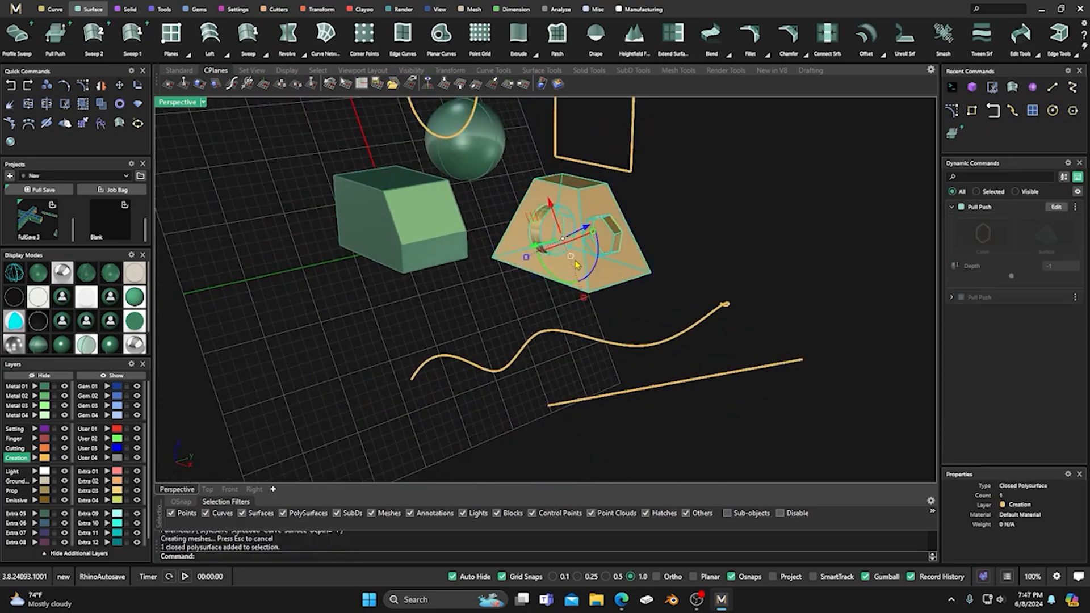
pyautogui.click(25, 387)
pyautogui.click(289, 320)
# Step: Select the box's slanted surface, disable automatic CPlane alignment, and select the rest of the box
pyautogui.click(463, 229)
pyautogui.click(429, 286)
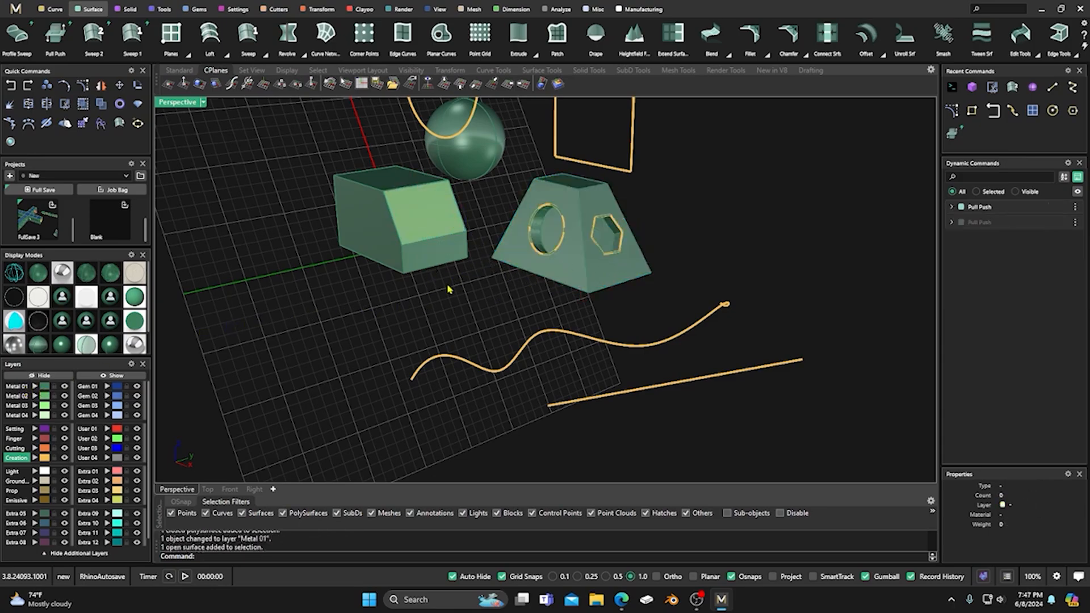
pyautogui.click(433, 232)
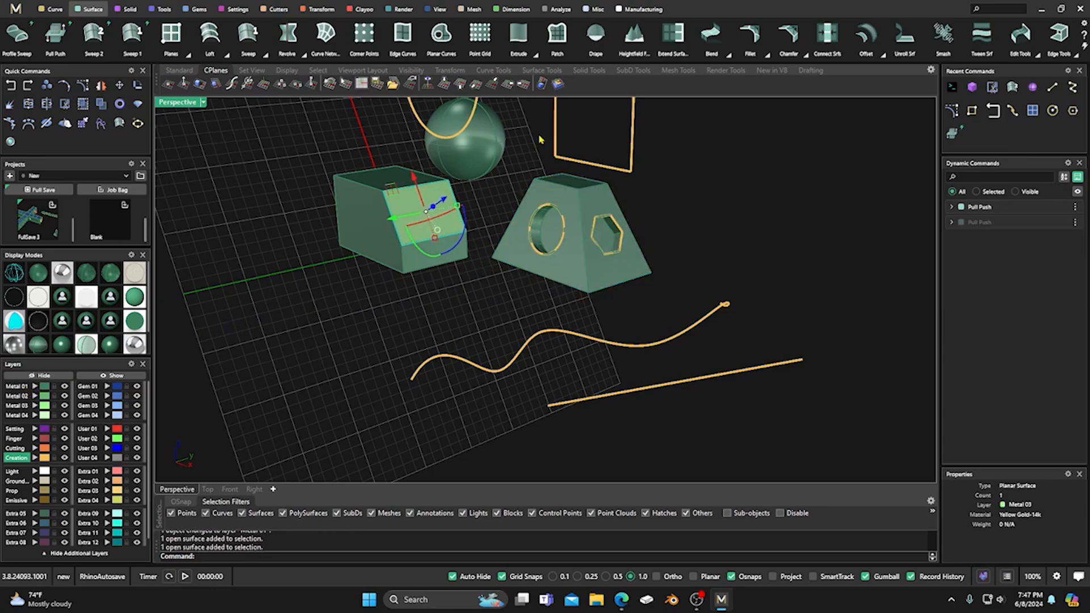
pyautogui.click(558, 84)
pyautogui.click(364, 220)
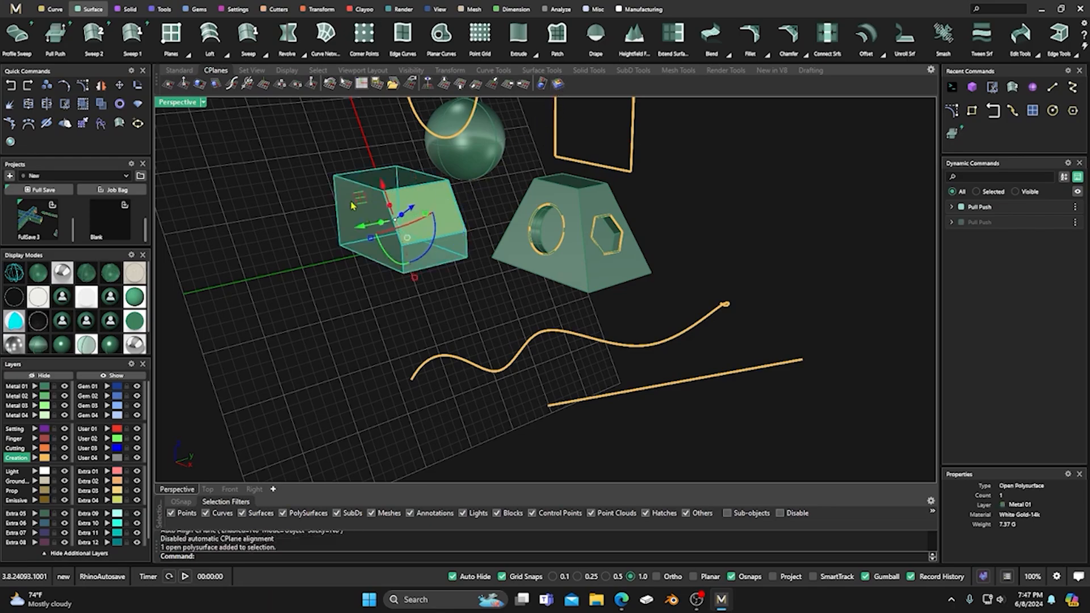
# Step: Enable the Sub-objects filter and automatic CPlane alignment, and align the construction plane to the box's top face and its long side face
pyautogui.click(726, 512)
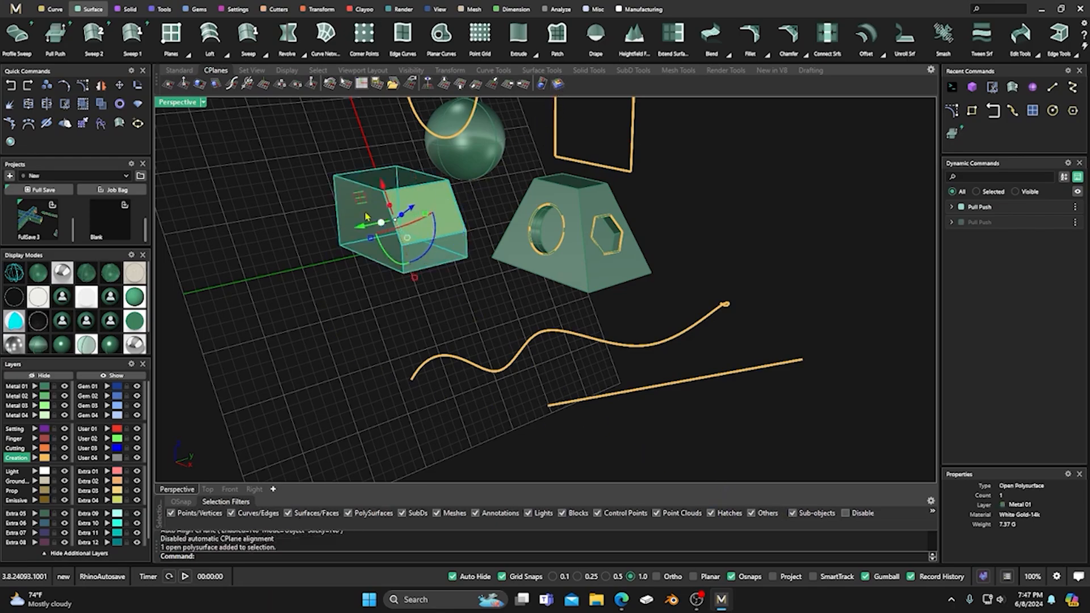
pyautogui.click(305, 245)
pyautogui.moveTo(304, 246); pyautogui.dragTo(326, 267, button='right')
pyautogui.click(558, 84)
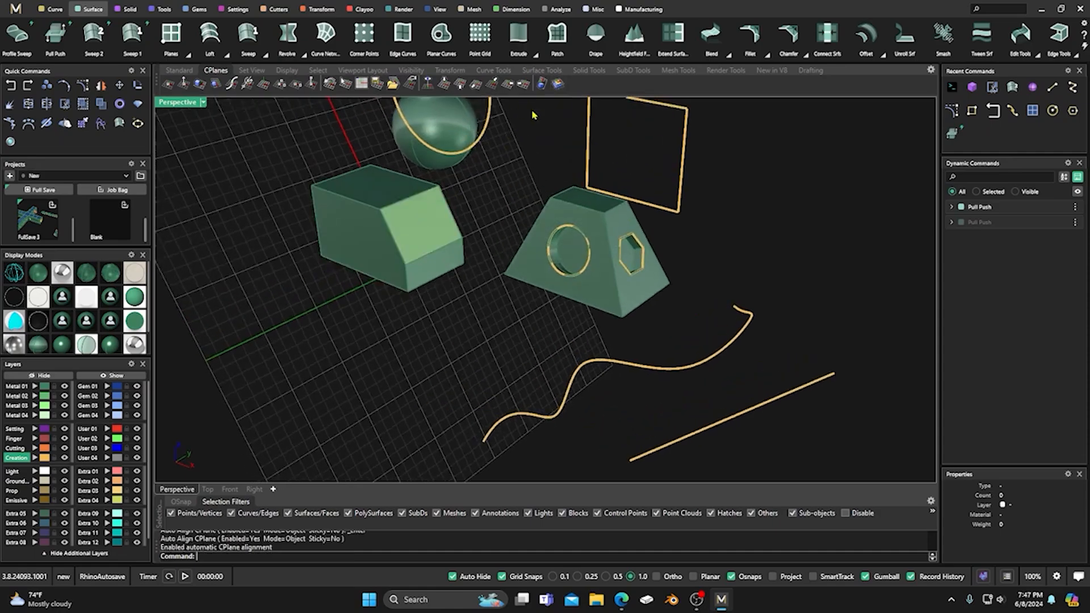
pyautogui.click(366, 193)
pyautogui.click(355, 255)
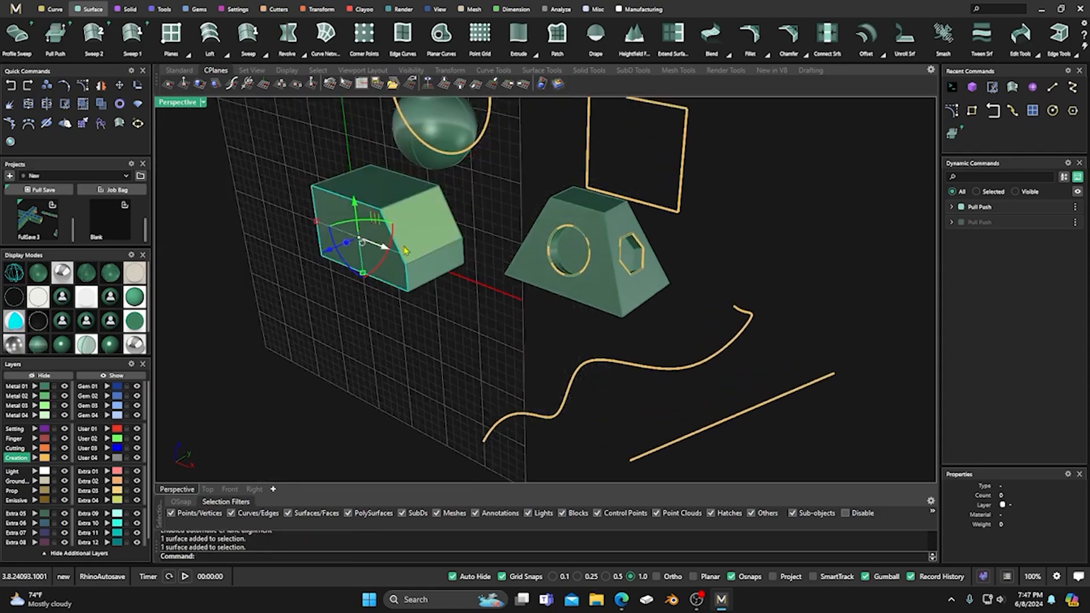
# Step: Align the construction plane to the tapered solid's front face and to the floor of its hexagonal pocket
pyautogui.click(571, 262)
pyautogui.scroll(2, 570, 262)
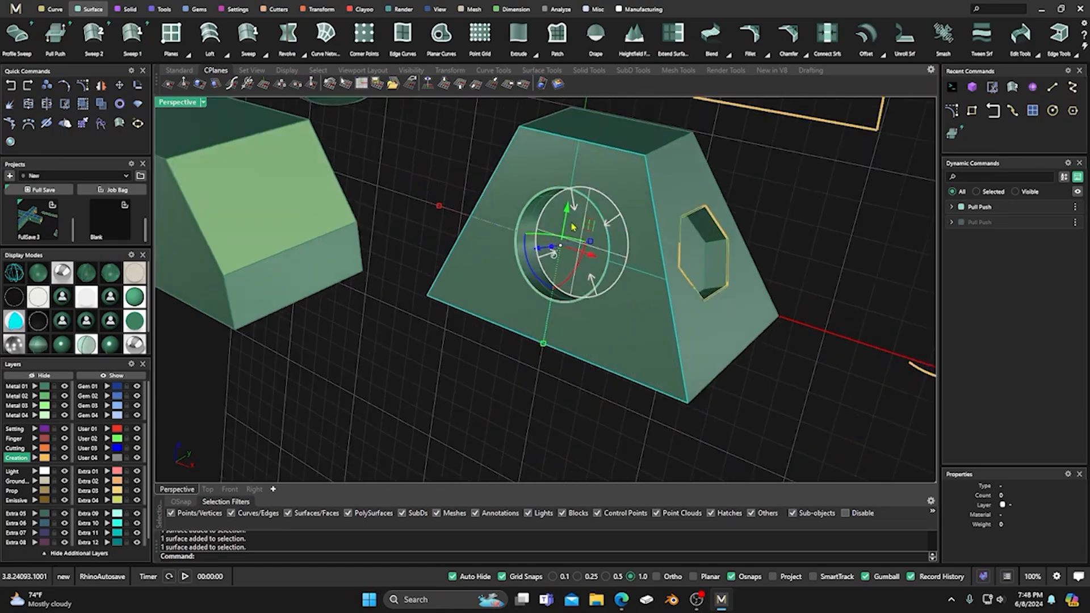
pyautogui.click(702, 255)
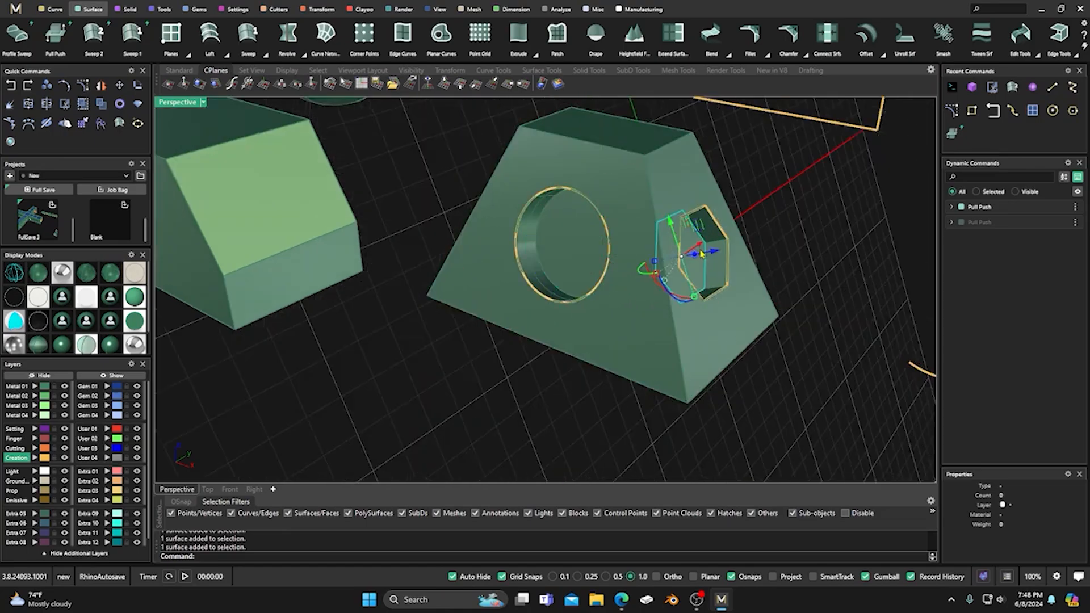
pyautogui.scroll(-6, 594, 303)
pyautogui.moveTo(595, 303); pyautogui.dragTo(525, 247, button='right')
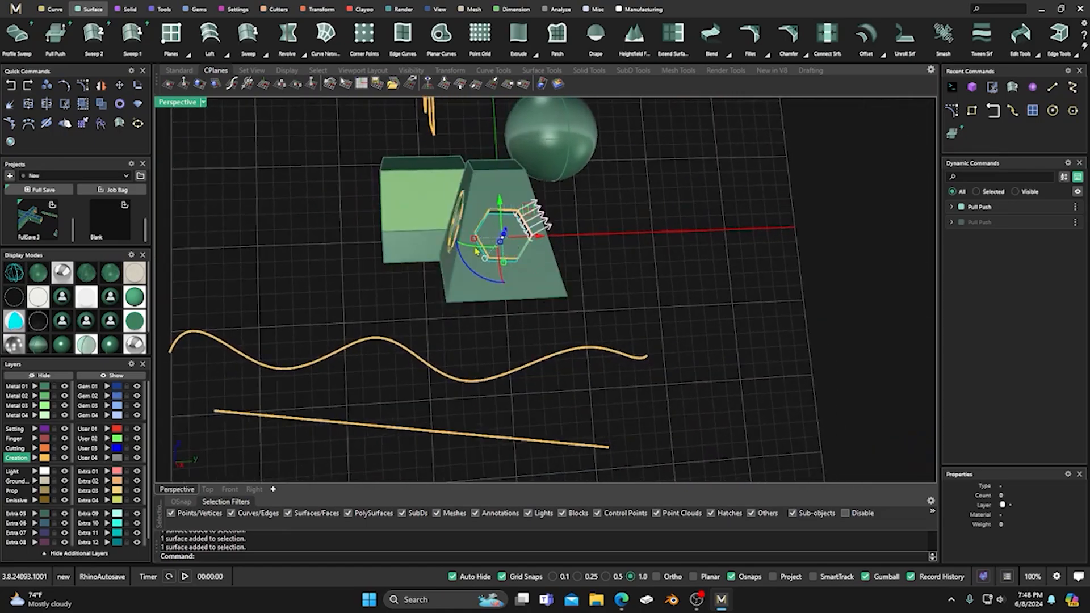
pyautogui.moveTo(410, 279); pyautogui.dragTo(489, 289, button='right')
# Step: Disable automatic CPlane alignment and orient the construction plane to the selected hexagonal pocket floor with CPlane's Object option
pyautogui.scroll(-5, 433, 294)
pyautogui.click(288, 210)
pyautogui.scroll(-3, 289, 210)
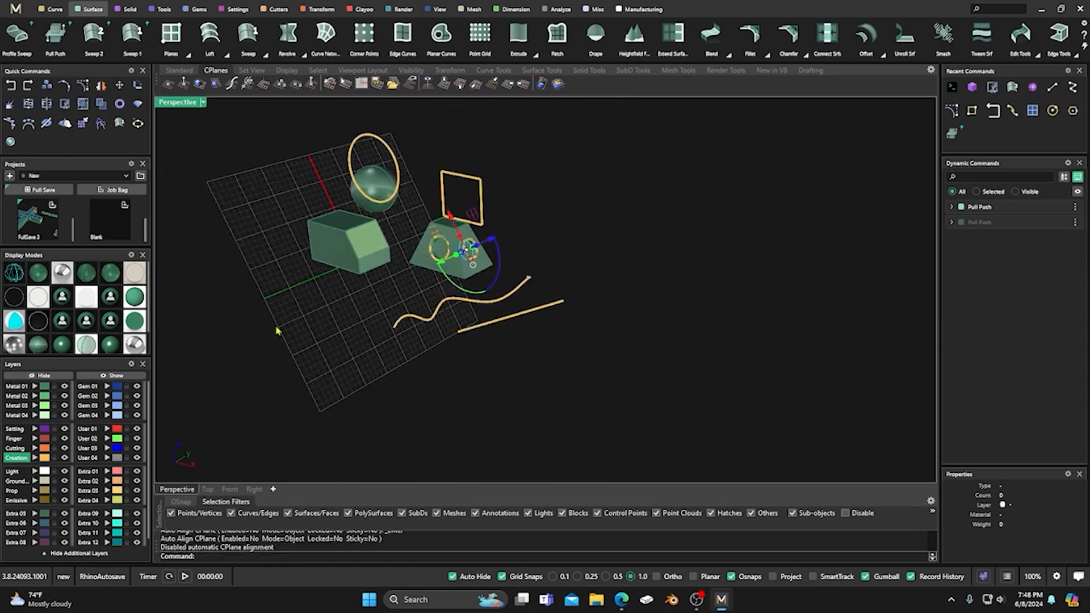
pyautogui.rightClick(213, 558)
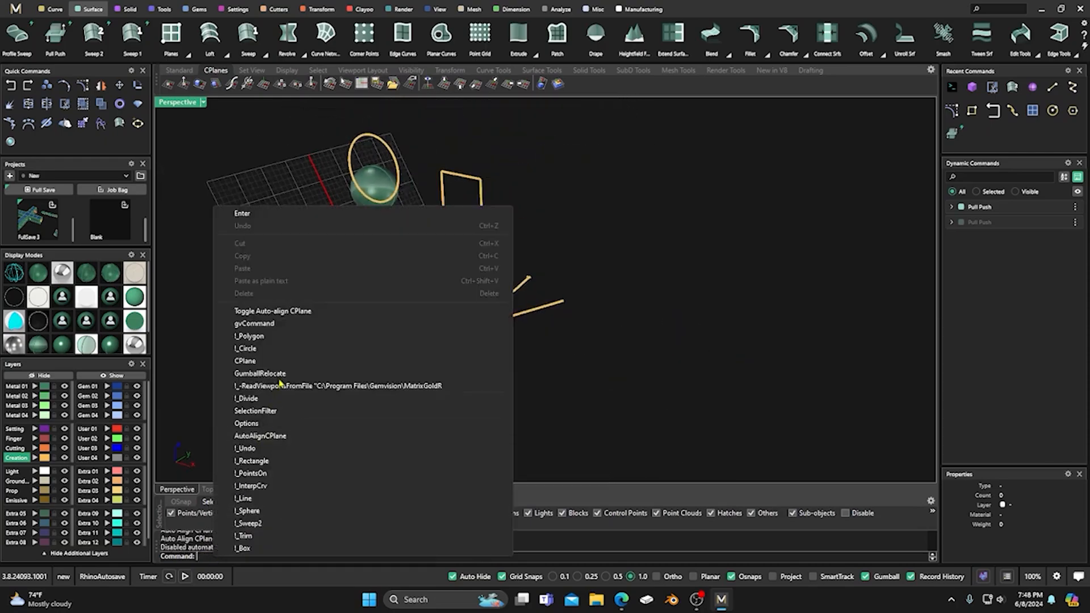
pyautogui.click(250, 361)
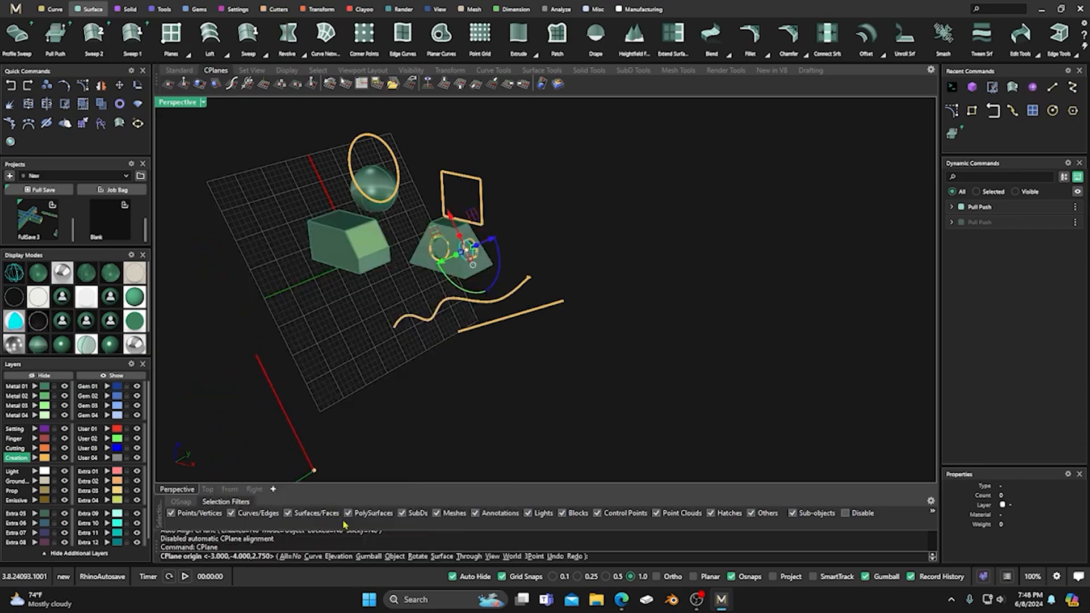
pyautogui.click(395, 556)
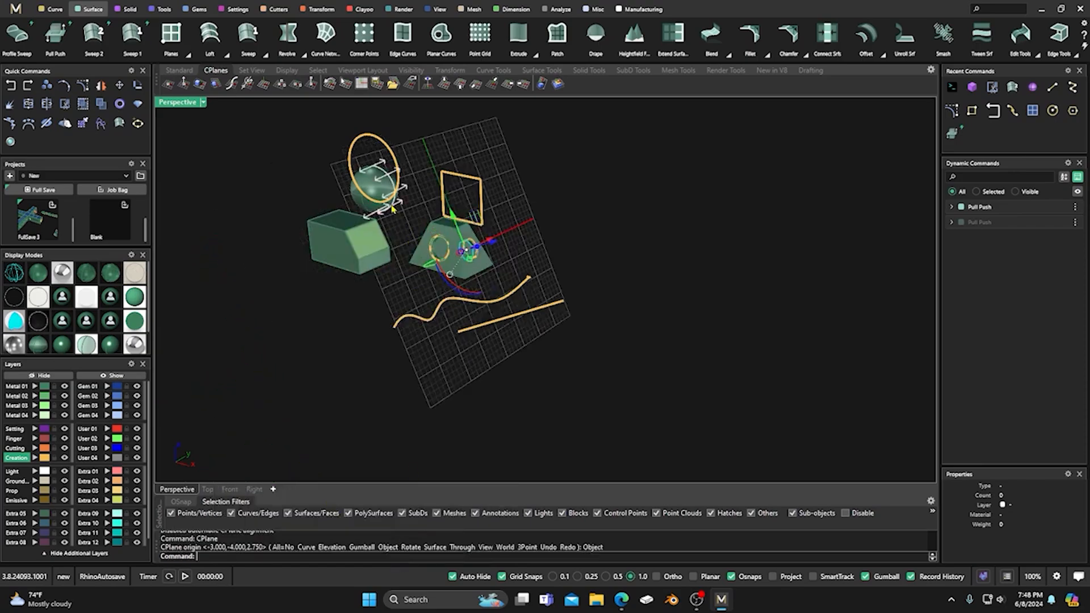
# Step: Orient the construction plane to the sphere with CPlane's Object option
pyautogui.click(379, 189)
pyautogui.moveTo(308, 181); pyautogui.dragTo(373, 164, button='right')
pyautogui.click(373, 163)
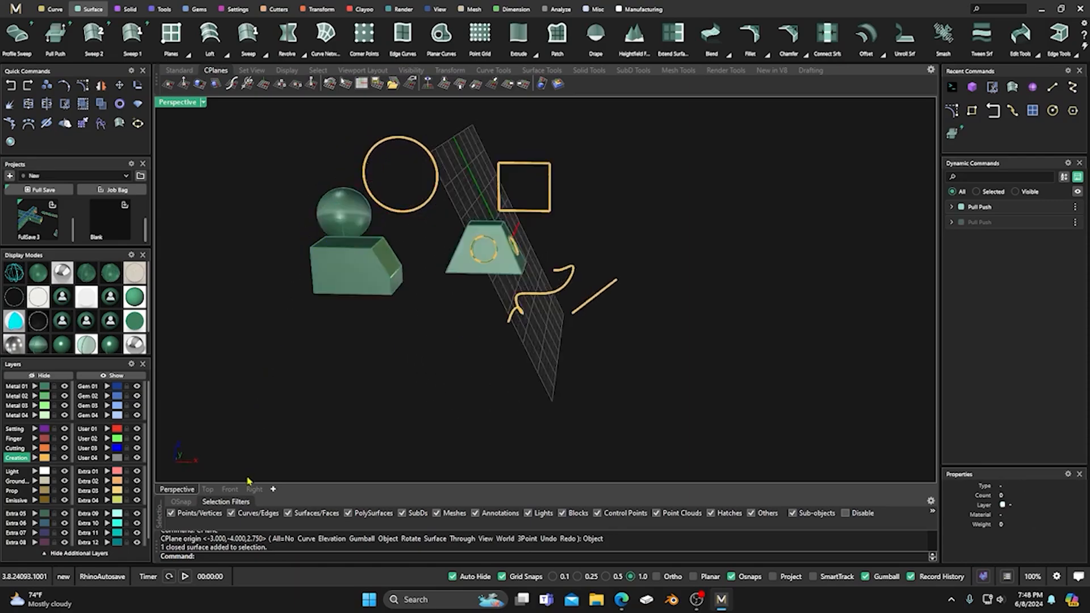
pyautogui.rightClick(230, 564)
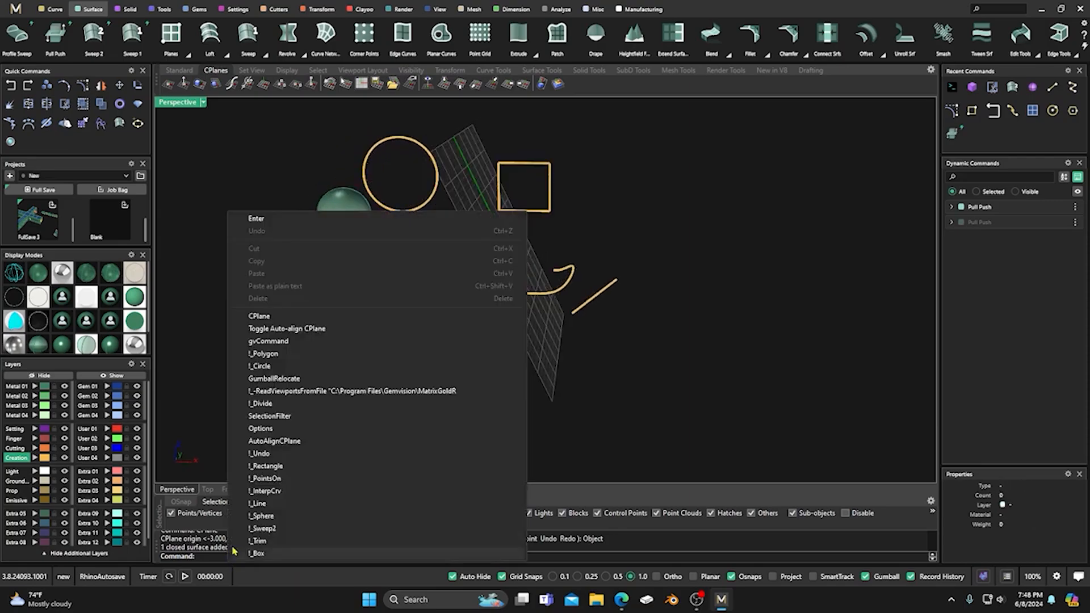
pyautogui.click(259, 316)
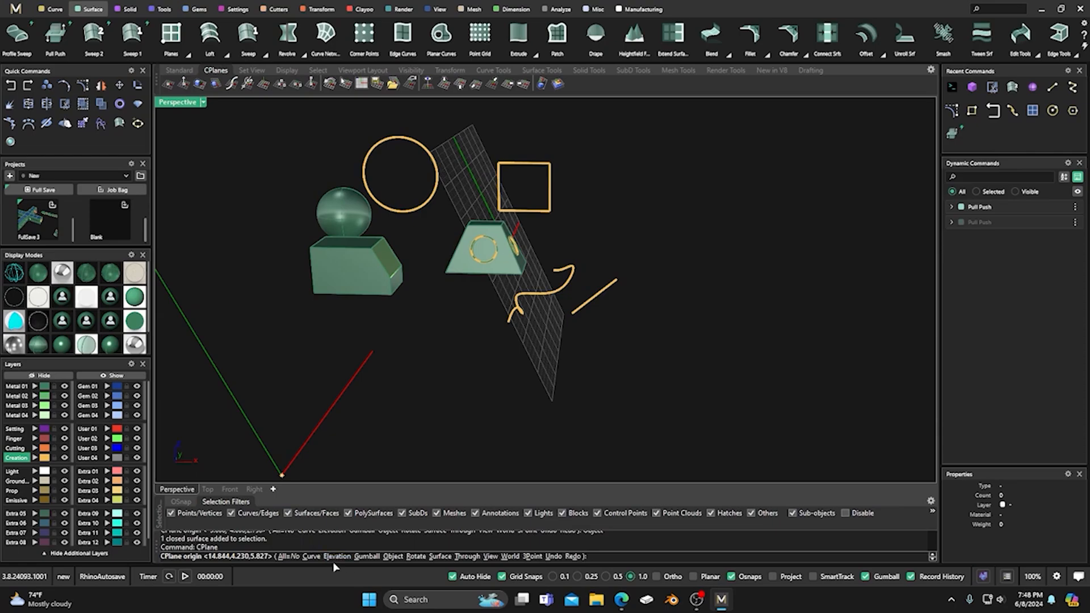
pyautogui.click(392, 556)
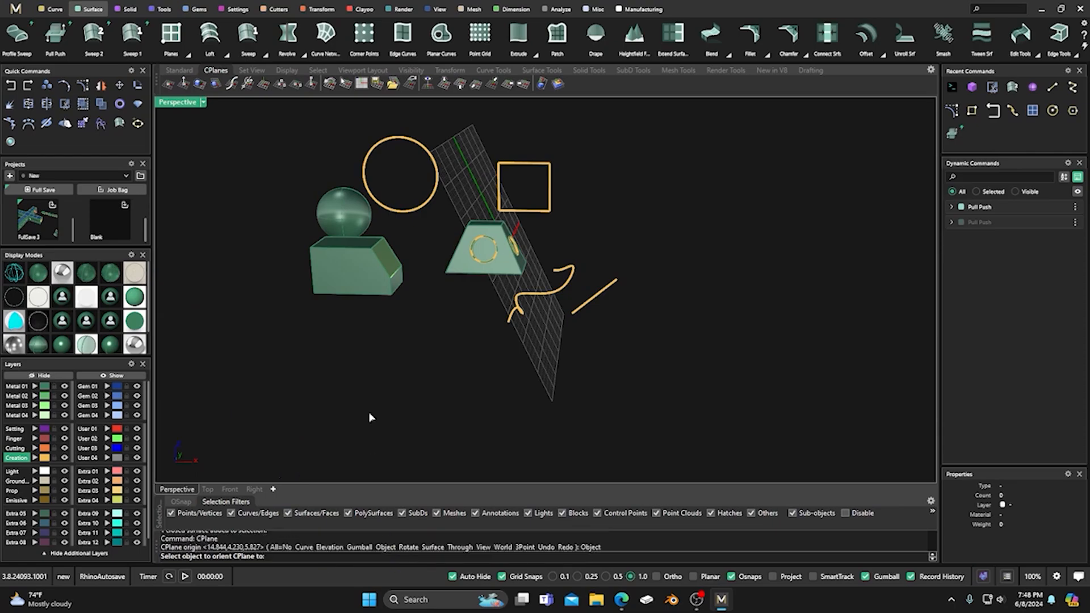
pyautogui.click(347, 212)
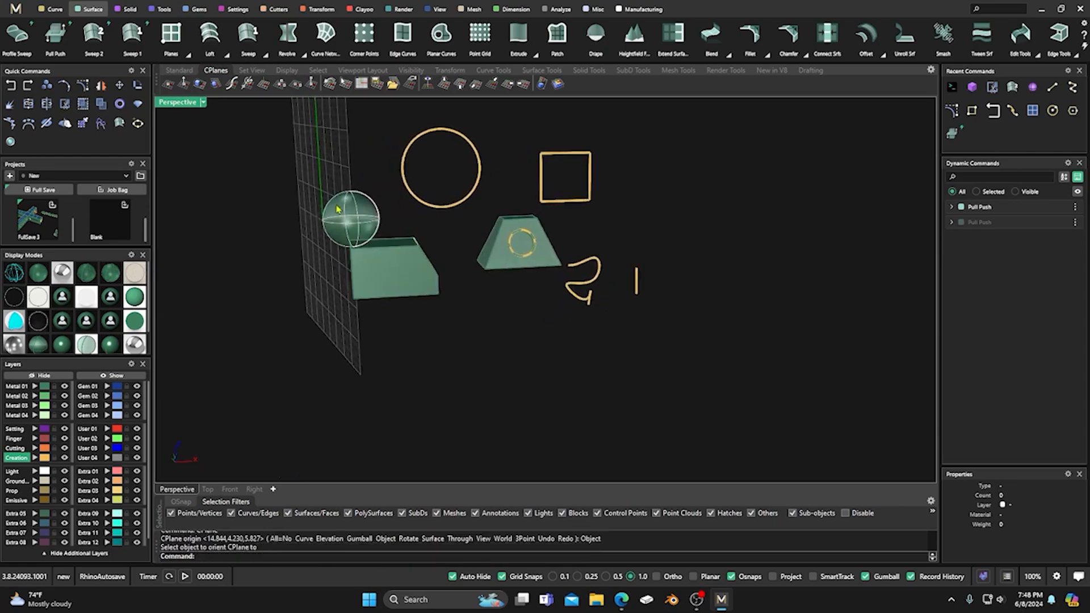
pyautogui.moveTo(387, 399); pyautogui.dragTo(384, 355, button='right')
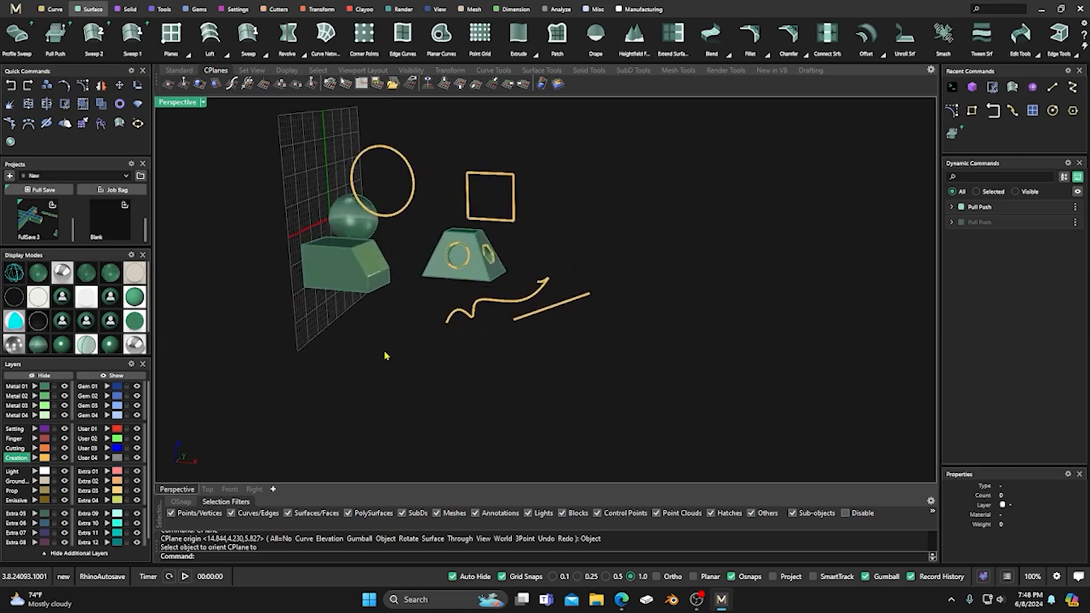
# Step: Set a three-point construction plane on the box's slanted face, with its origin at the lower edge's midpoint and X axis along that edge
pyautogui.rightClick(272, 556)
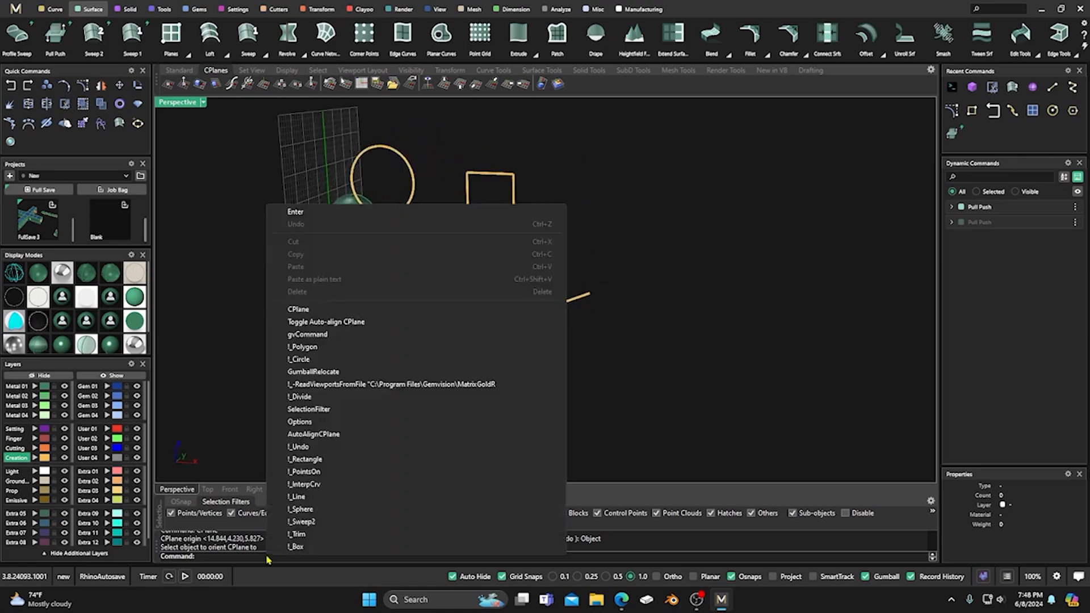
pyautogui.click(301, 308)
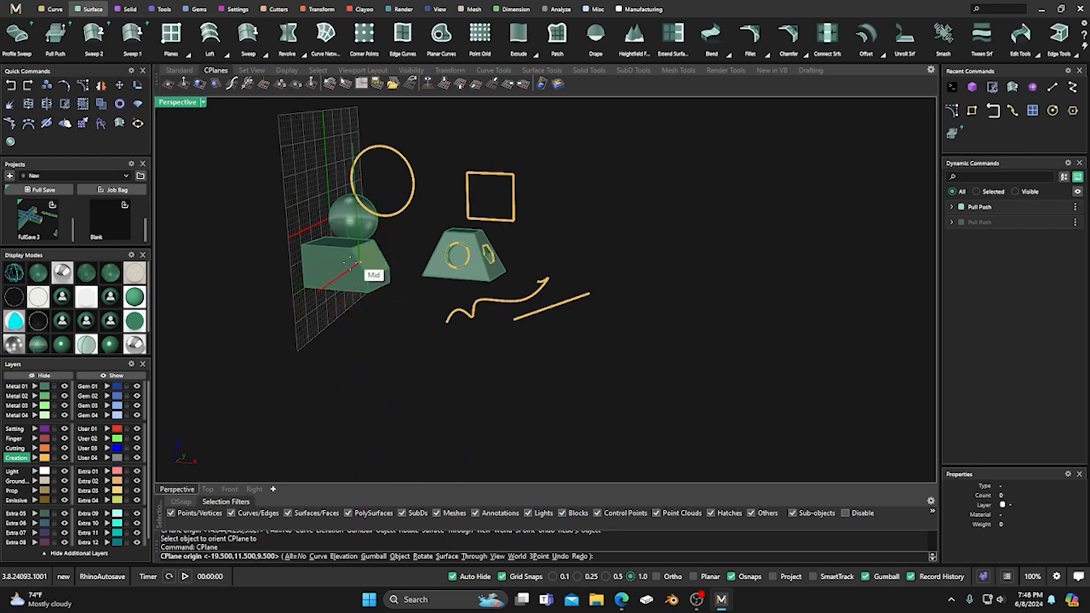
pyautogui.click(532, 556)
pyautogui.scroll(5, 386, 273)
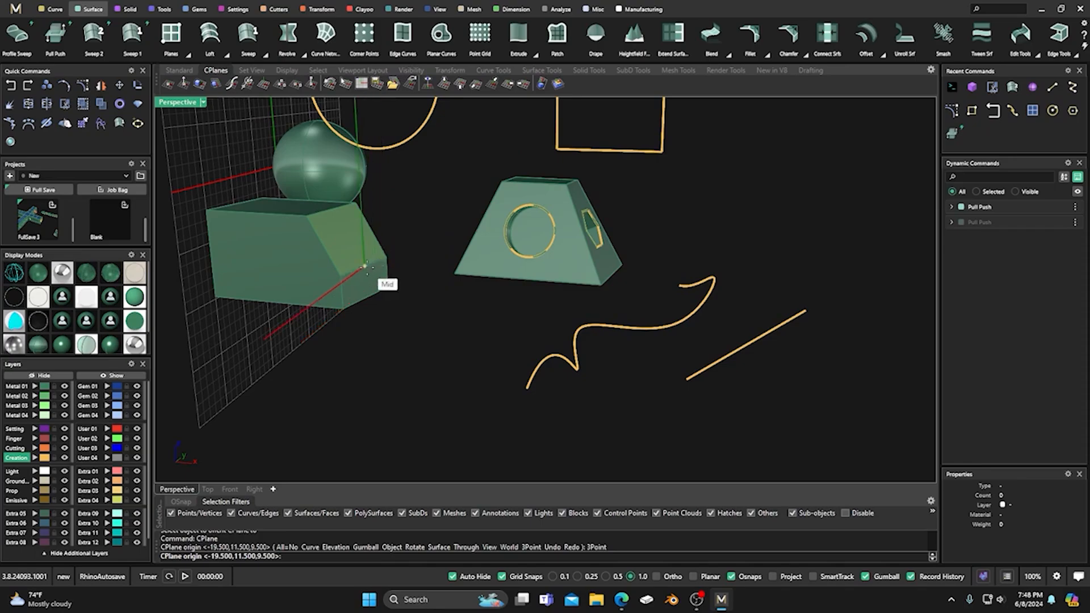
pyautogui.click(364, 266)
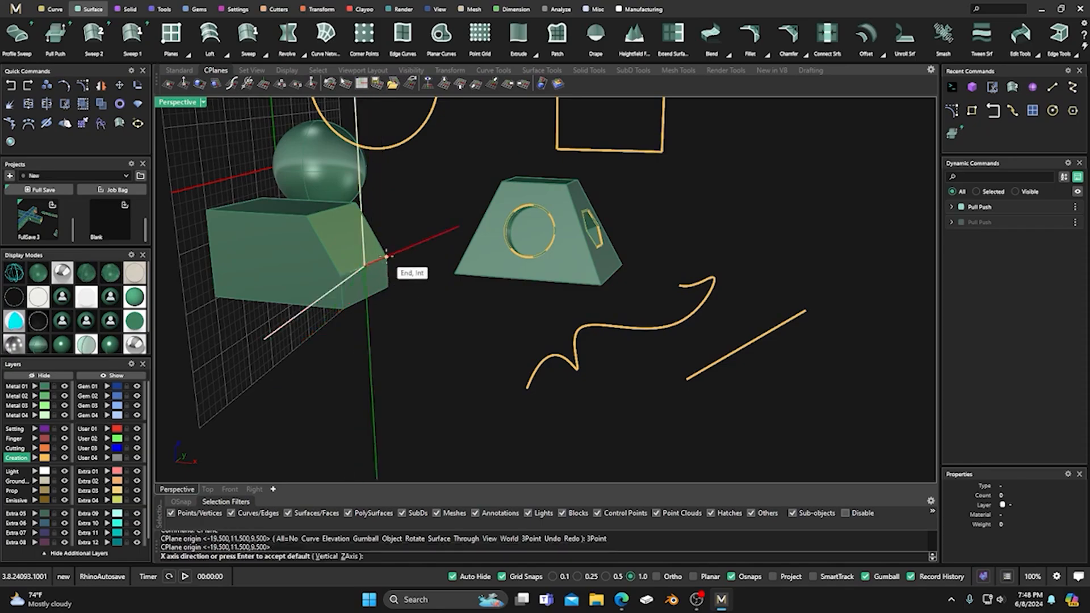
pyautogui.press('Return')
pyautogui.press('Return')
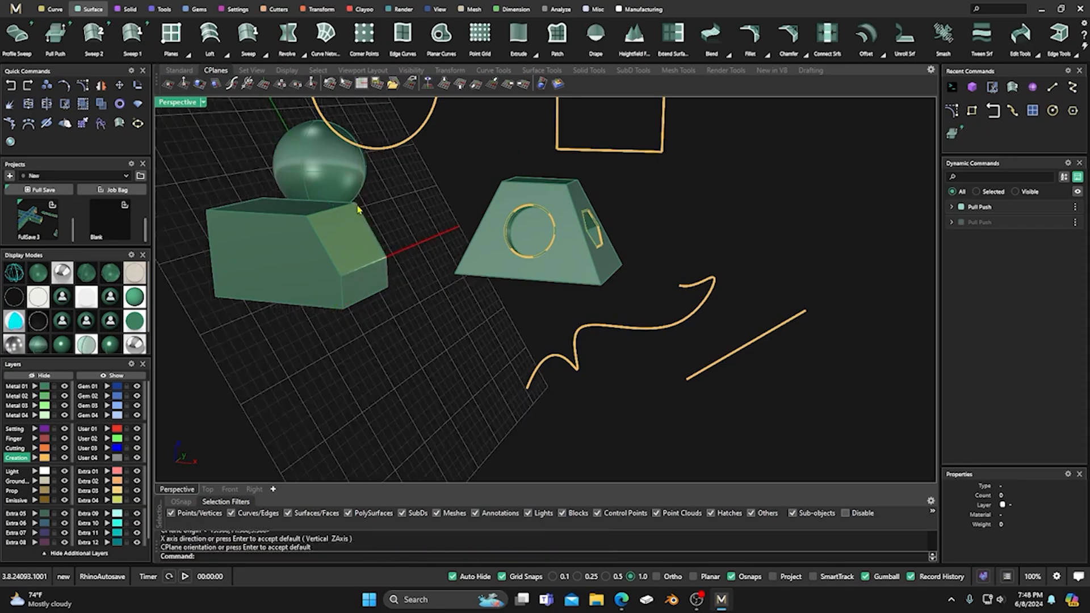
pyautogui.moveTo(365, 308); pyautogui.dragTo(469, 328, button='right')
pyautogui.scroll(-5, 427, 342)
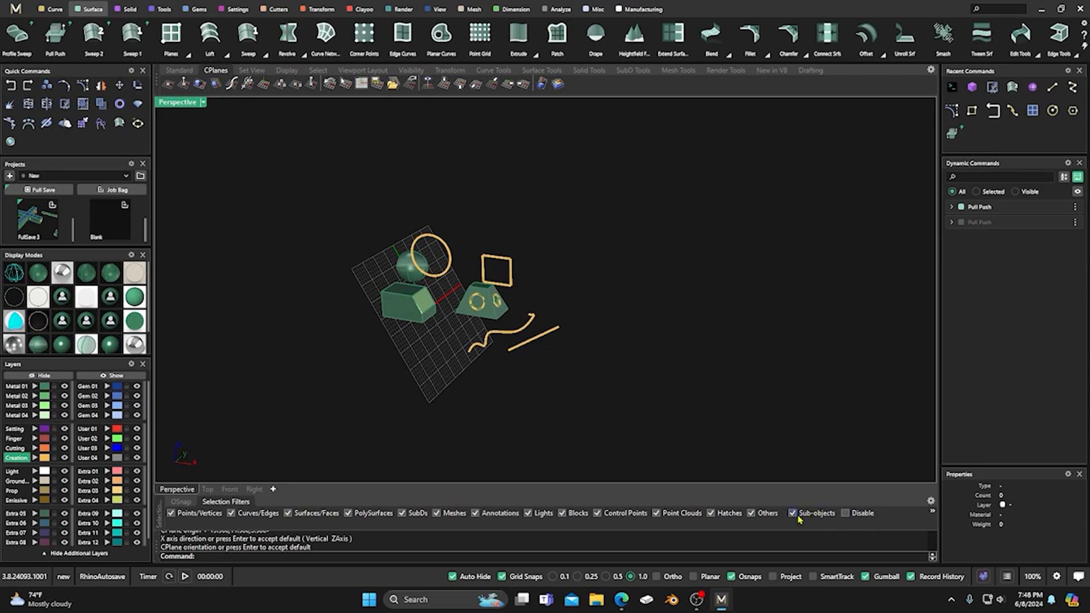
# Step: Select the box's top face and enable automatic CPlane alignment in Object mode
pyautogui.click(399, 307)
pyautogui.click(509, 187)
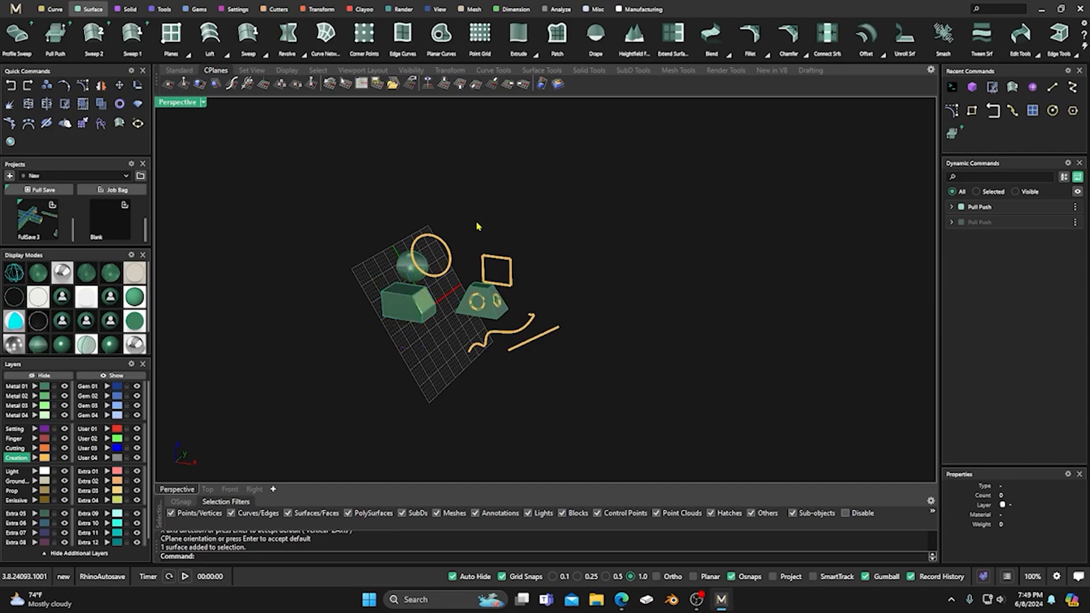
pyautogui.click(414, 287)
pyautogui.click(558, 84)
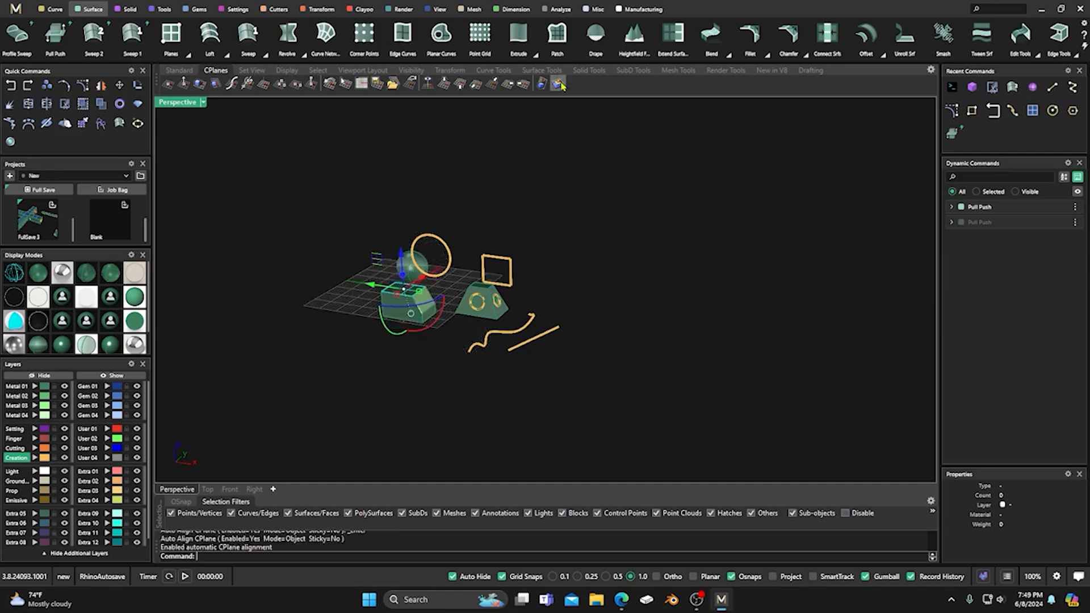
# Step: Align the construction plane in turn to the box's side and top faces and the tapered solid's front face, and try a curve segment
pyautogui.click(335, 417)
pyautogui.scroll(5, 389, 312)
pyautogui.keyDown('ctrl'); pyautogui.keyDown('shift'); pyautogui.click(403, 298); pyautogui.keyUp('shift'); pyautogui.keyUp('ctrl')
pyautogui.keyDown('ctrl'); pyautogui.keyDown('shift'); pyautogui.click(436, 262); pyautogui.keyUp('shift'); pyautogui.keyUp('ctrl')
pyautogui.keyDown('ctrl'); pyautogui.keyDown('shift'); pyautogui.click(536, 299); pyautogui.keyUp('shift'); pyautogui.keyUp('ctrl')
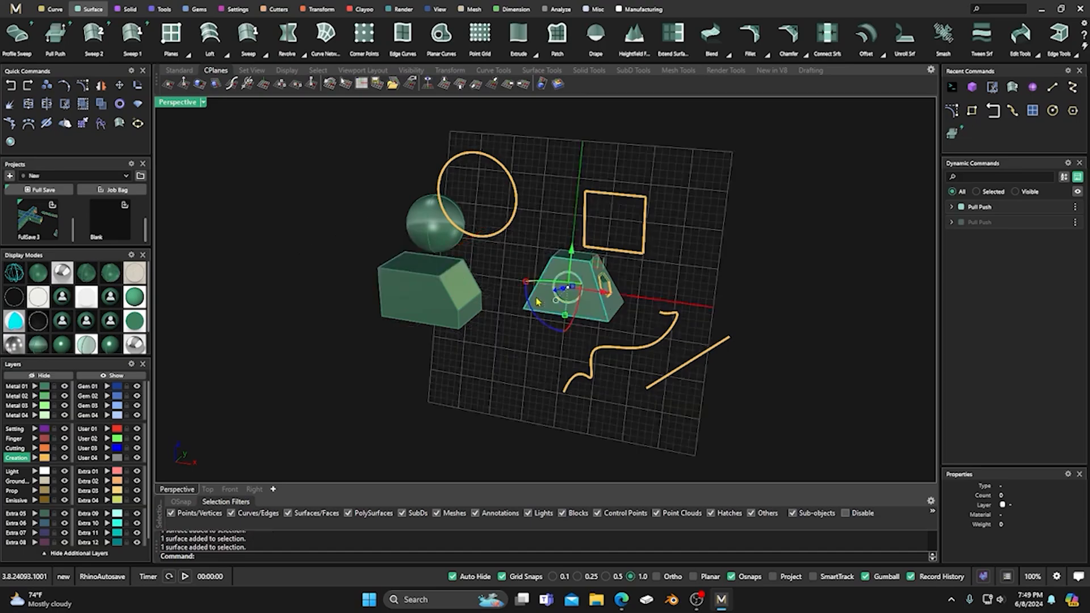
pyautogui.click(585, 213)
pyautogui.click(515, 186)
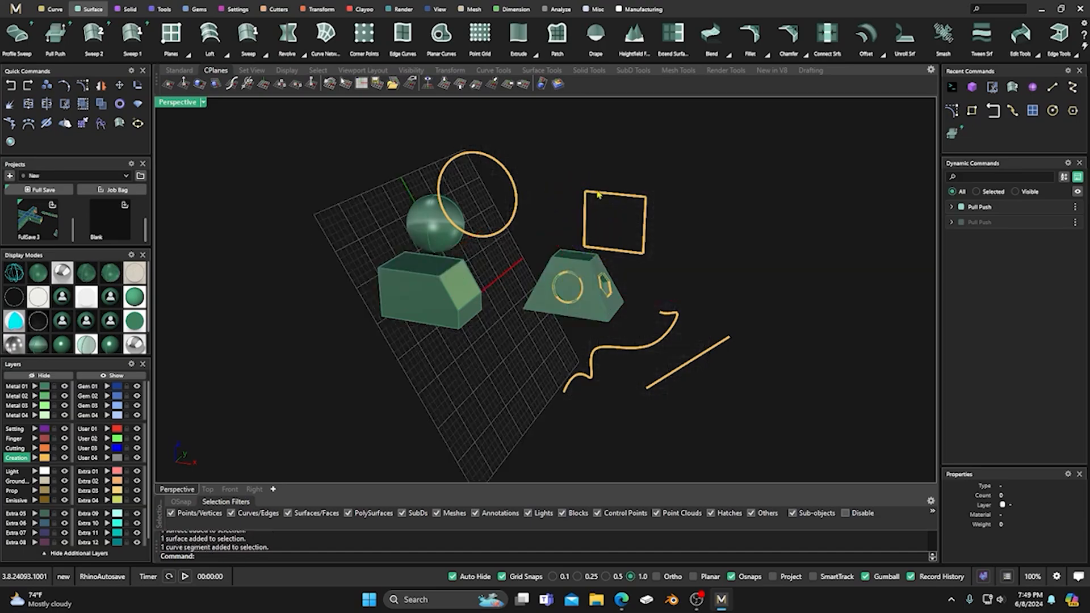
# Step: Turn off the Sub-objects selection filter and align the construction plane to the whole rectangle and circle curves
pyautogui.click(792, 513)
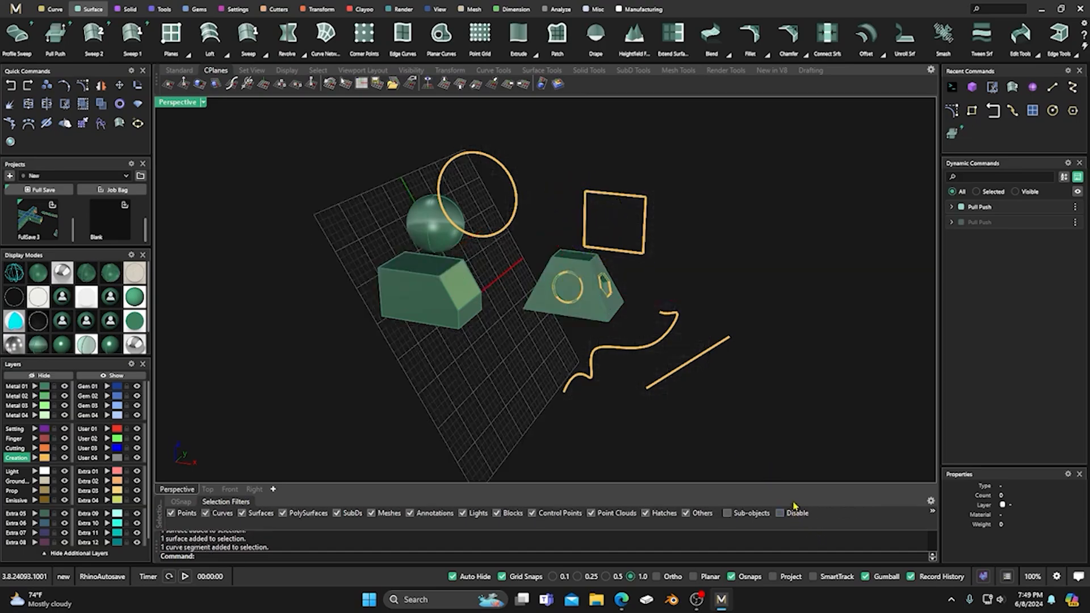
pyautogui.click(647, 218)
pyautogui.click(517, 183)
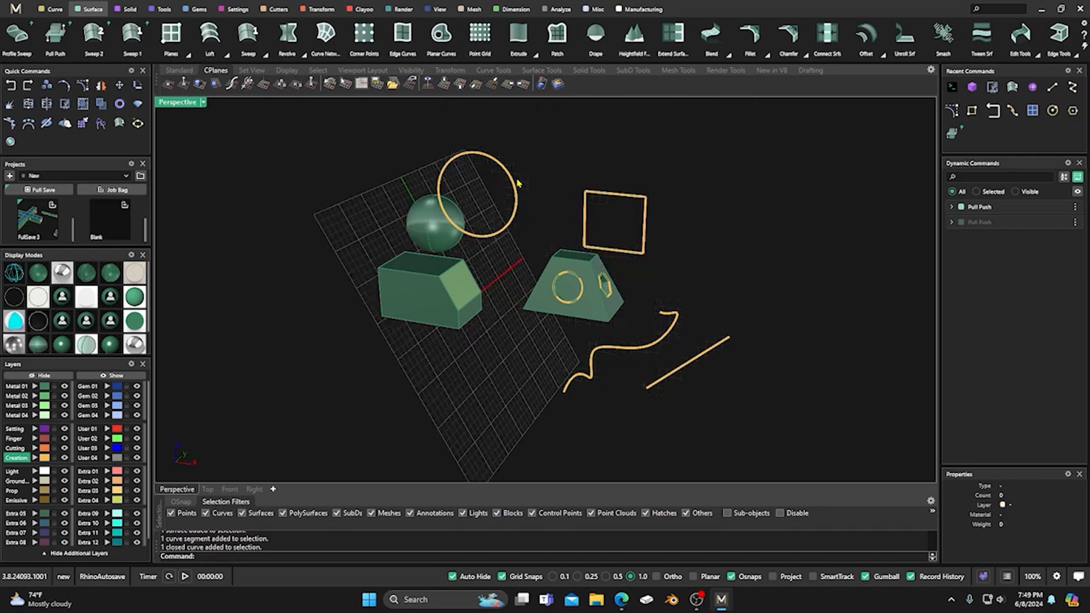
pyautogui.click(514, 210)
pyautogui.moveTo(502, 326); pyautogui.dragTo(528, 350, button='right')
pyautogui.scroll(-4, 481, 337)
pyautogui.scroll(6, 537, 348)
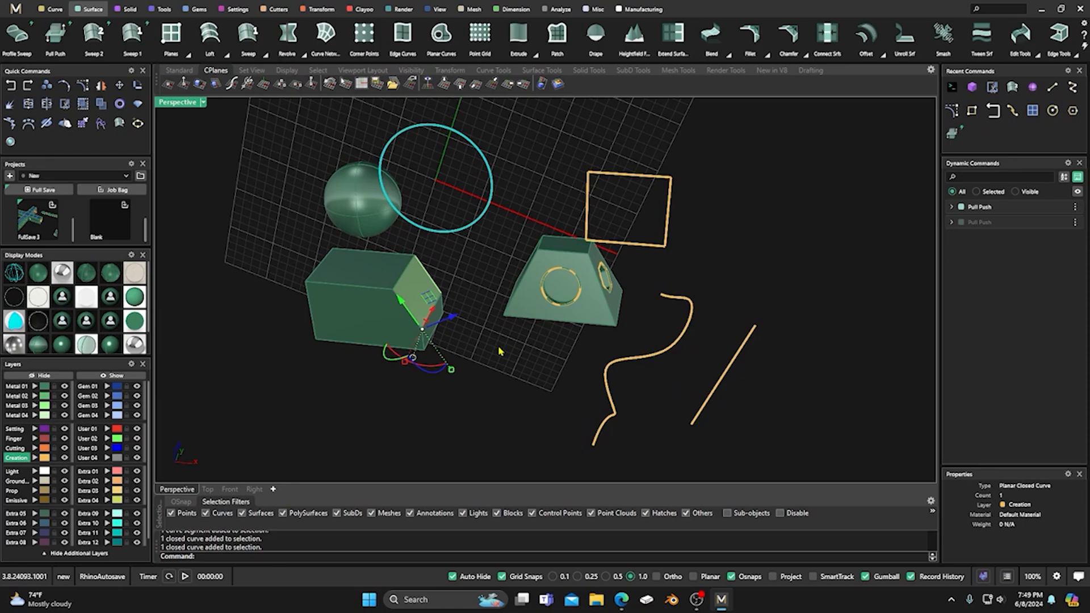
pyautogui.scroll(-5, 501, 360)
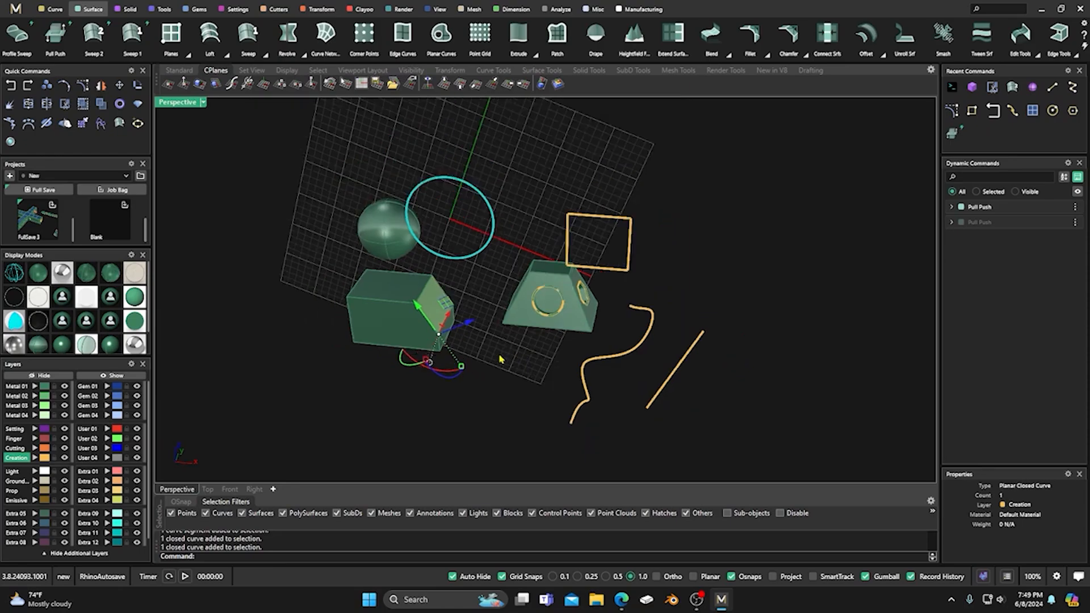
pyautogui.moveTo(504, 359); pyautogui.dragTo(482, 336, button='right')
pyautogui.scroll(5, 483, 336)
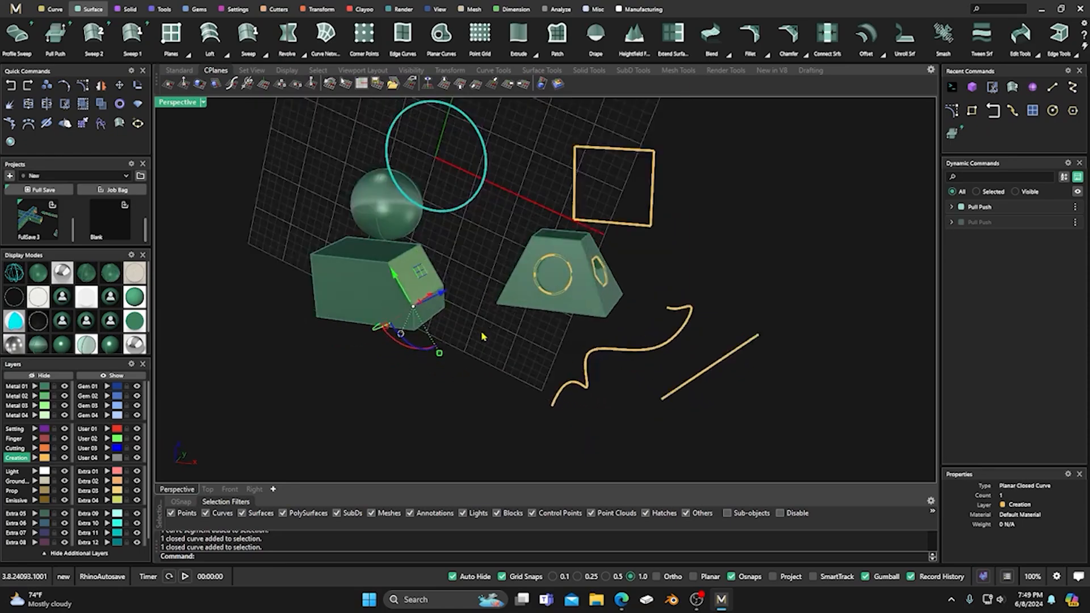
pyautogui.scroll(-2, 482, 333)
pyautogui.click(467, 389)
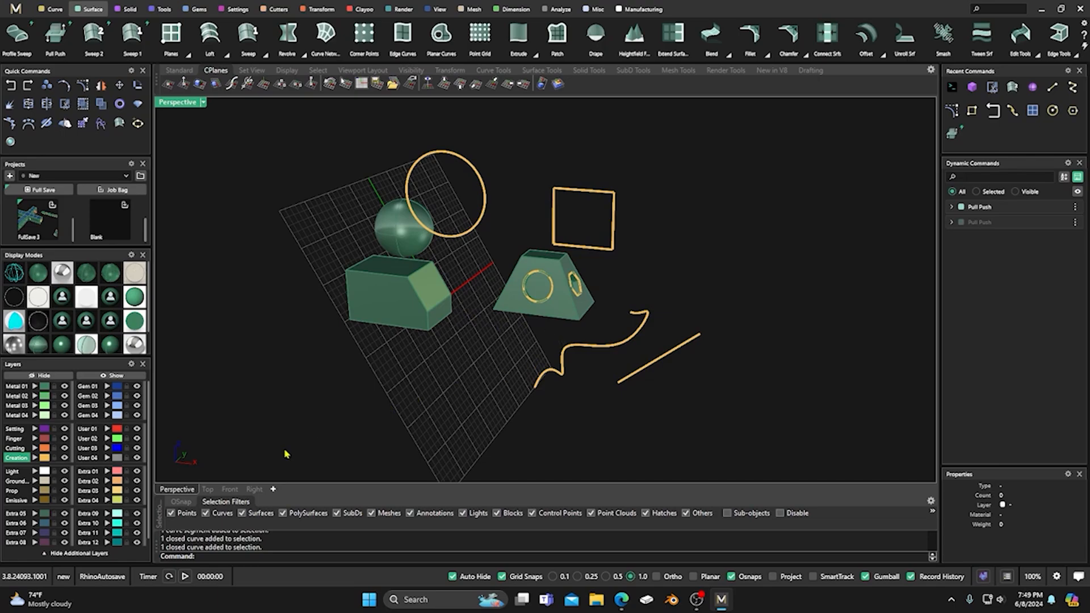
# Step: Review the CPlane command's options and the list of Set C-Plane tools
pyautogui.rightClick(225, 564)
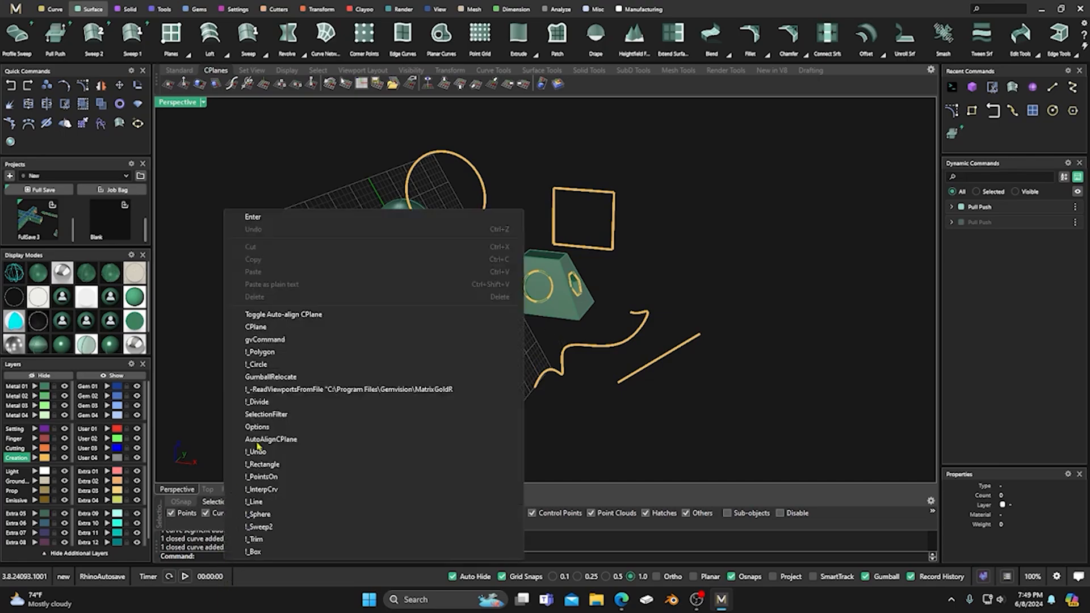
pyautogui.click(264, 327)
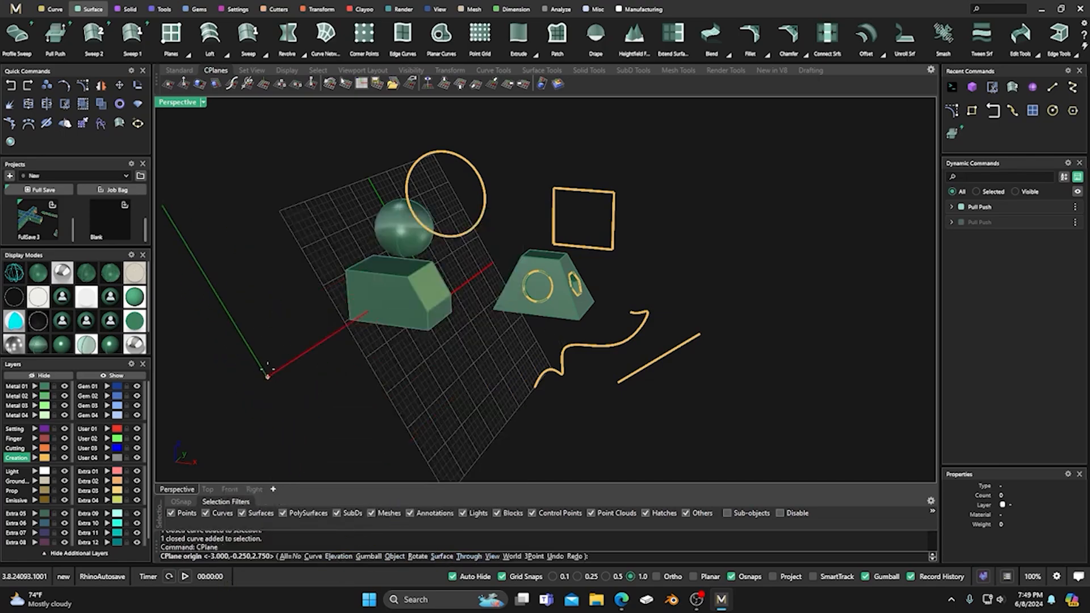
pyautogui.click(556, 556)
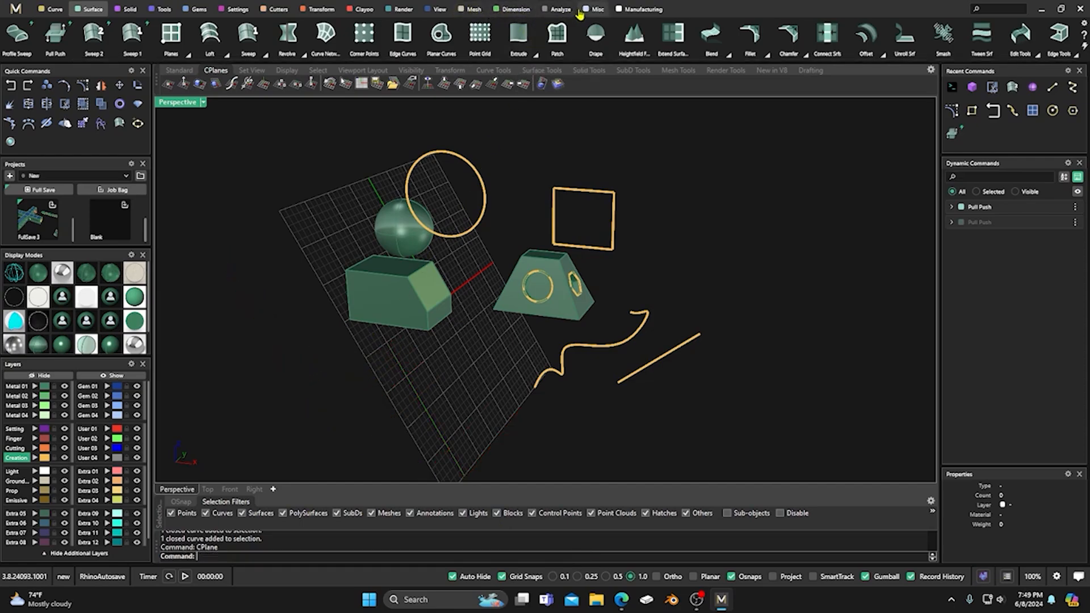
pyautogui.click(439, 9)
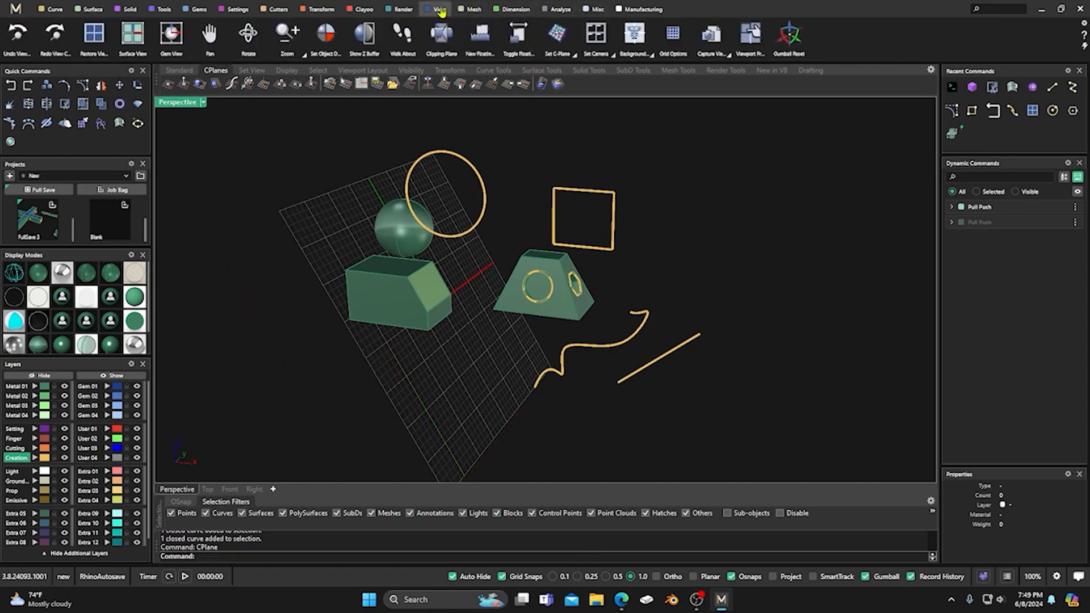
pyautogui.click(573, 53)
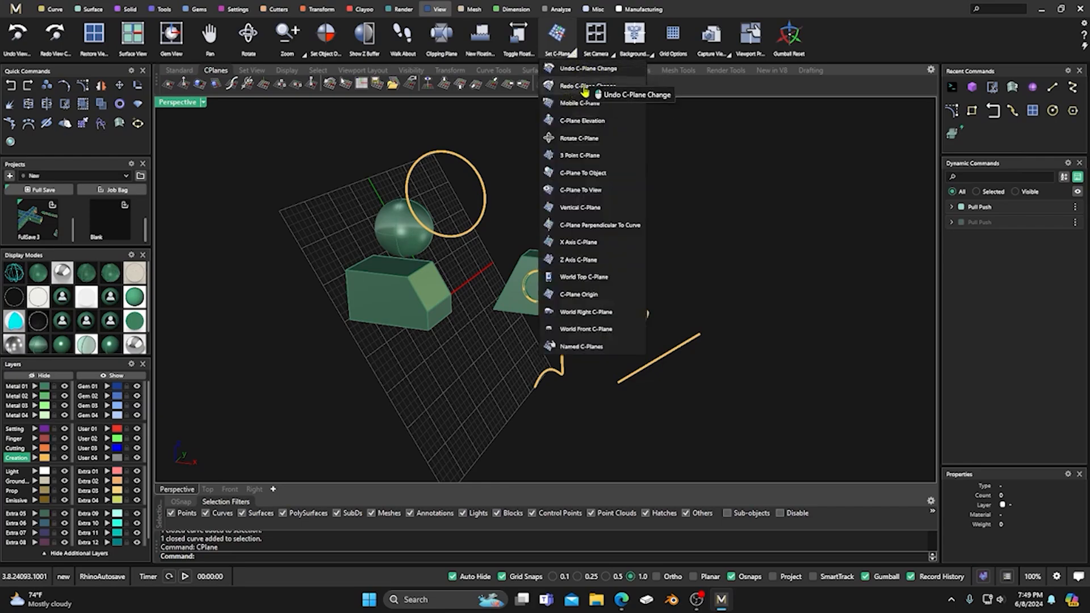
pyautogui.click(307, 219)
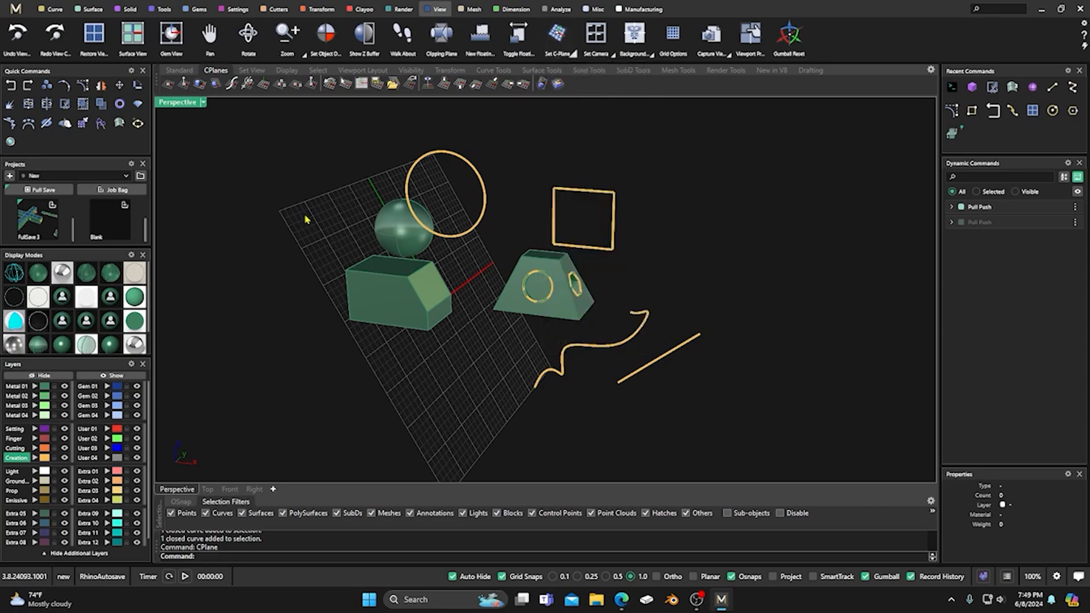
# Step: Select the rectangle and the circle again to show automatic alignment, and clear the selection
pyautogui.moveTo(353, 299)
pyautogui.mouseDown(button='right')
pyautogui.moveTo(366, 301)
pyautogui.moveTo(358, 298)
pyautogui.mouseUp(button='right')
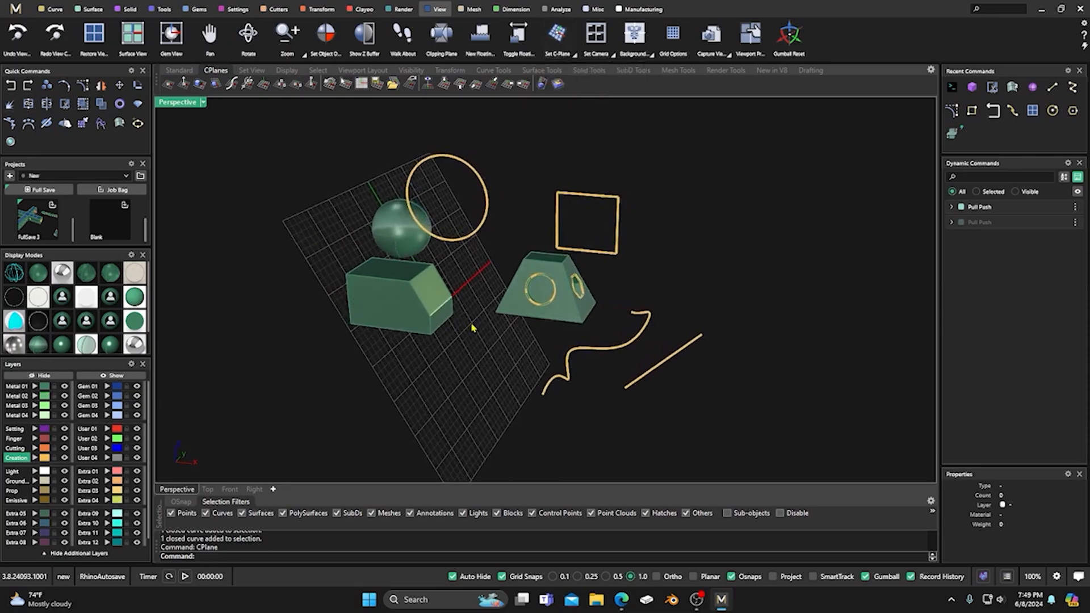
pyautogui.scroll(-4, 471, 335)
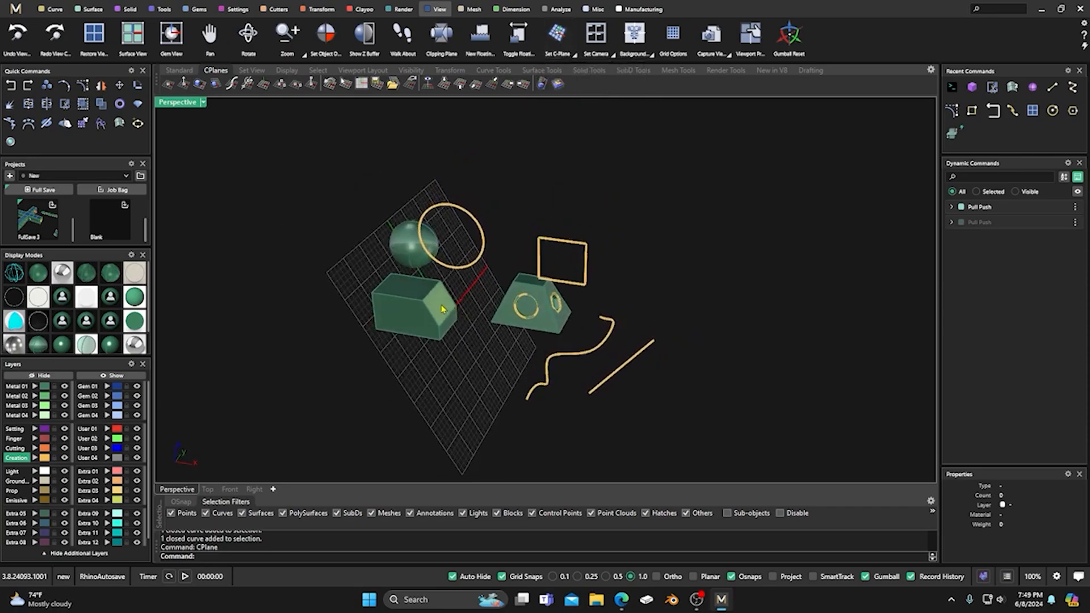
pyautogui.scroll(2, 440, 318)
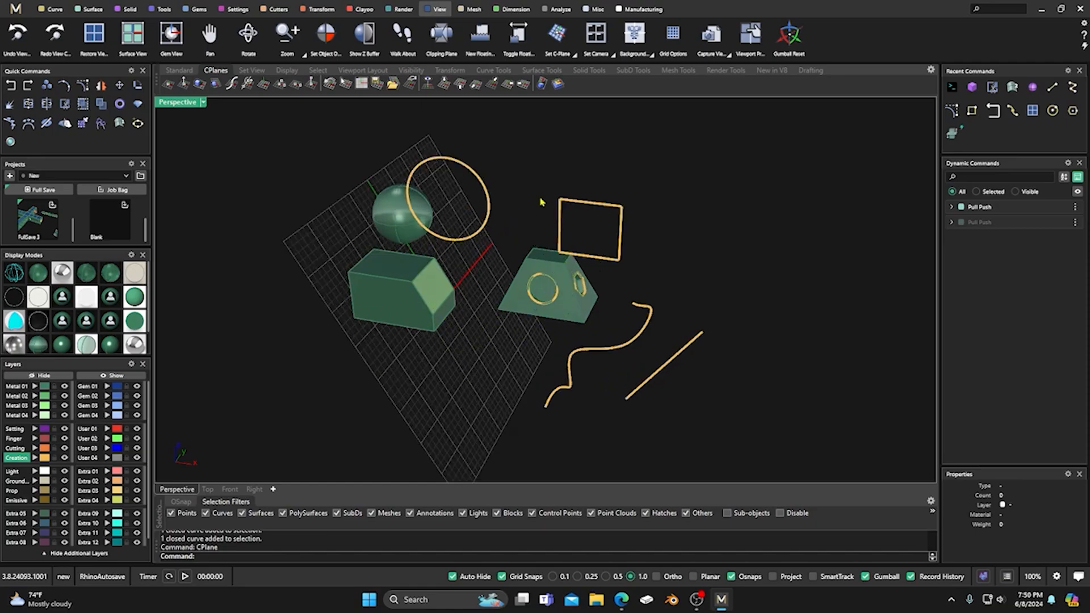
pyautogui.click(561, 216)
pyautogui.click(485, 192)
pyautogui.press('Escape')
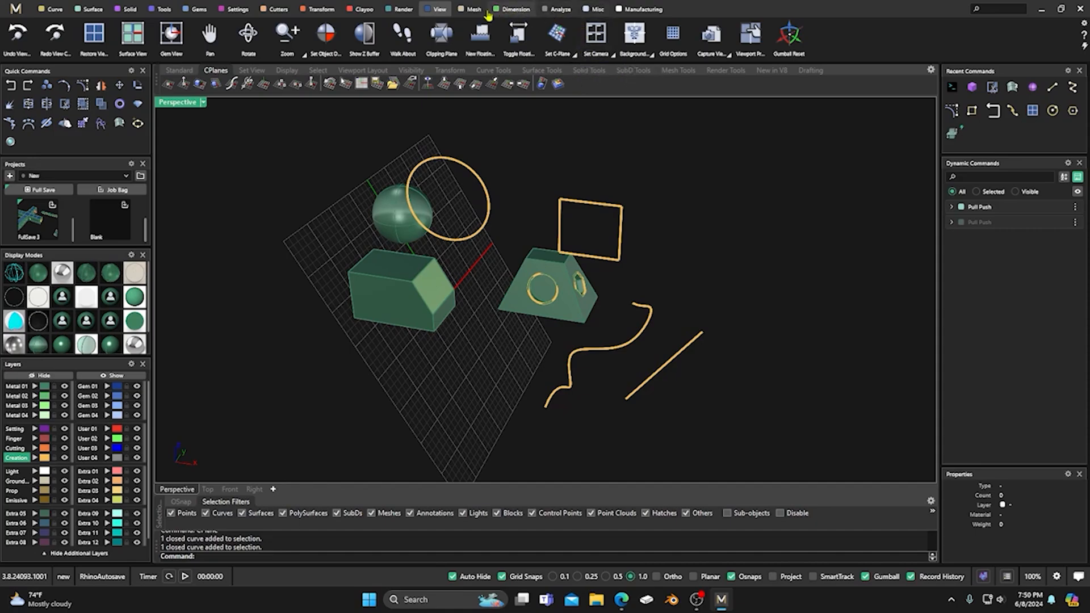
# Step: Restore the default viewports and construction planes, maximize the Perspective viewport, and disable automatic CPlane alignment
pyautogui.click(94, 35)
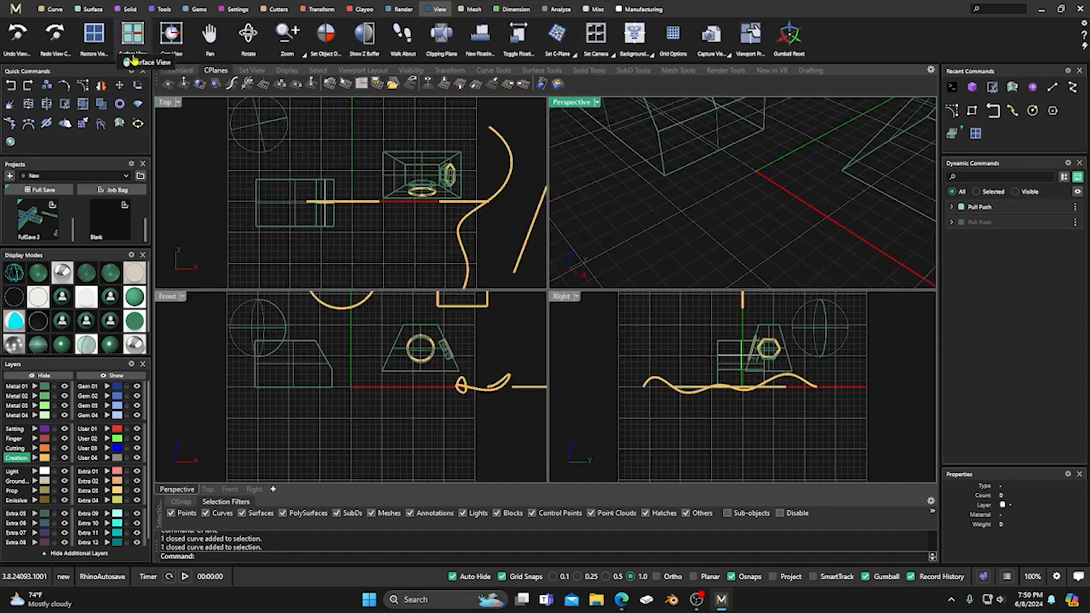
pyautogui.doubleClick(570, 104)
pyautogui.click(557, 84)
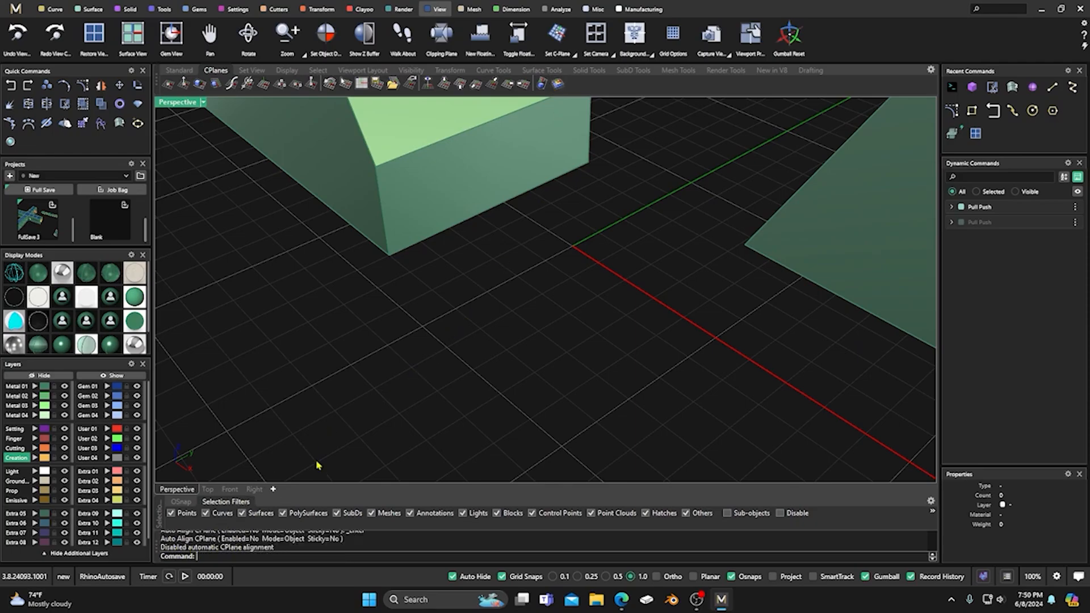
# Step: Select the box and the tapered solid in turn, clear the selection, and inspect the objects against the restored construction plane
pyautogui.click(406, 214)
pyautogui.scroll(-3, 384, 352)
pyautogui.click(386, 356)
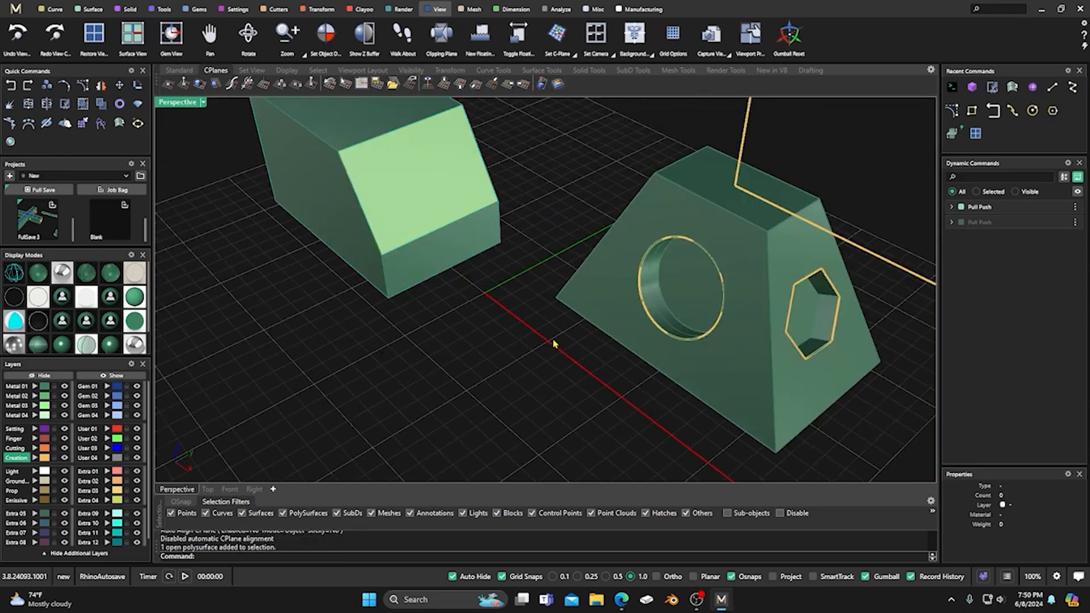
pyautogui.click(620, 307)
pyautogui.scroll(-3, 479, 386)
pyautogui.click(479, 388)
pyautogui.scroll(-3, 478, 395)
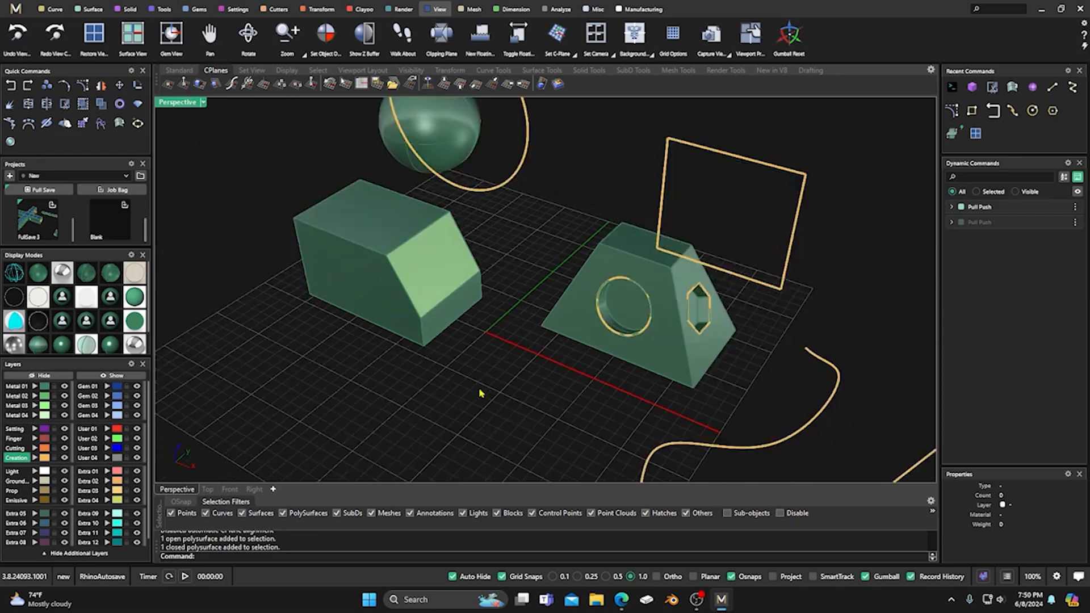
pyautogui.moveTo(479, 396); pyautogui.dragTo(498, 347, button='right')
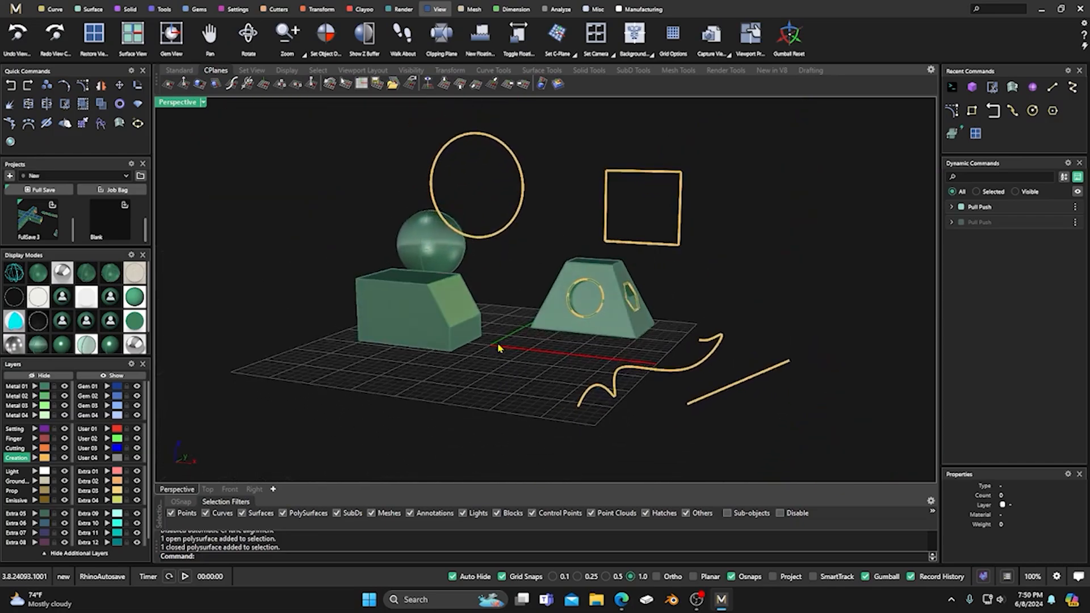
pyautogui.scroll(-4, 498, 347)
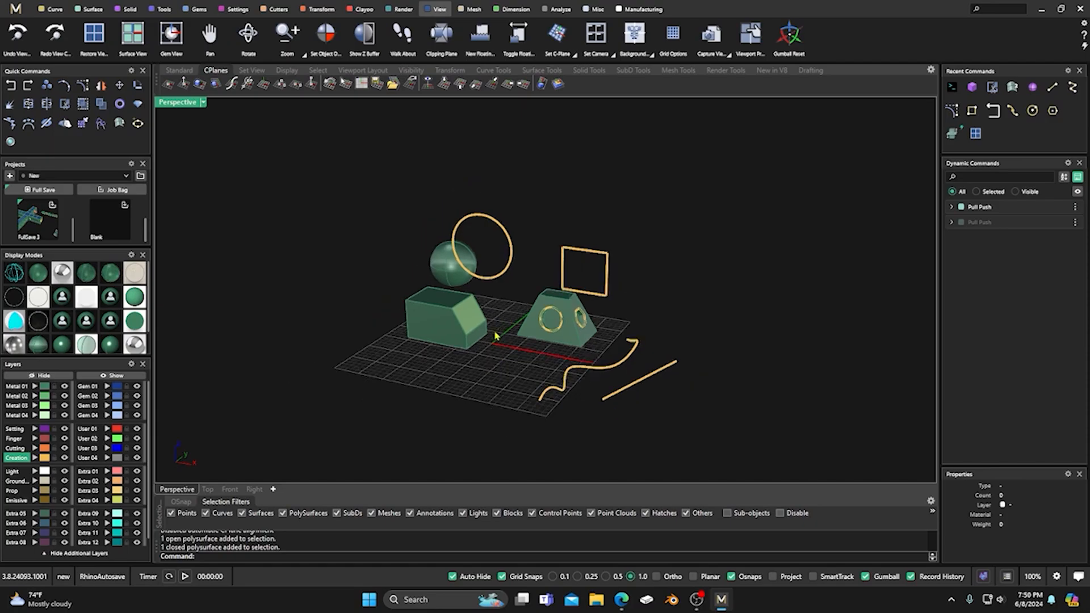
pyautogui.scroll(2, 496, 379)
pyautogui.moveTo(487, 380)
pyautogui.mouseDown(button='right')
pyautogui.moveTo(464, 372)
pyautogui.moveTo(500, 387)
pyautogui.mouseUp(button='right')
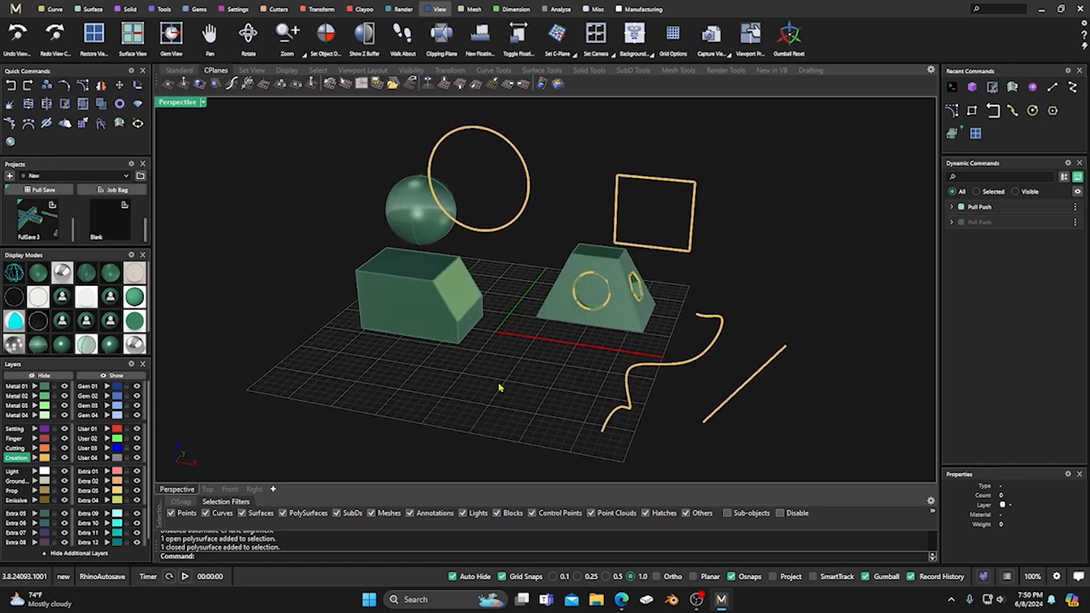